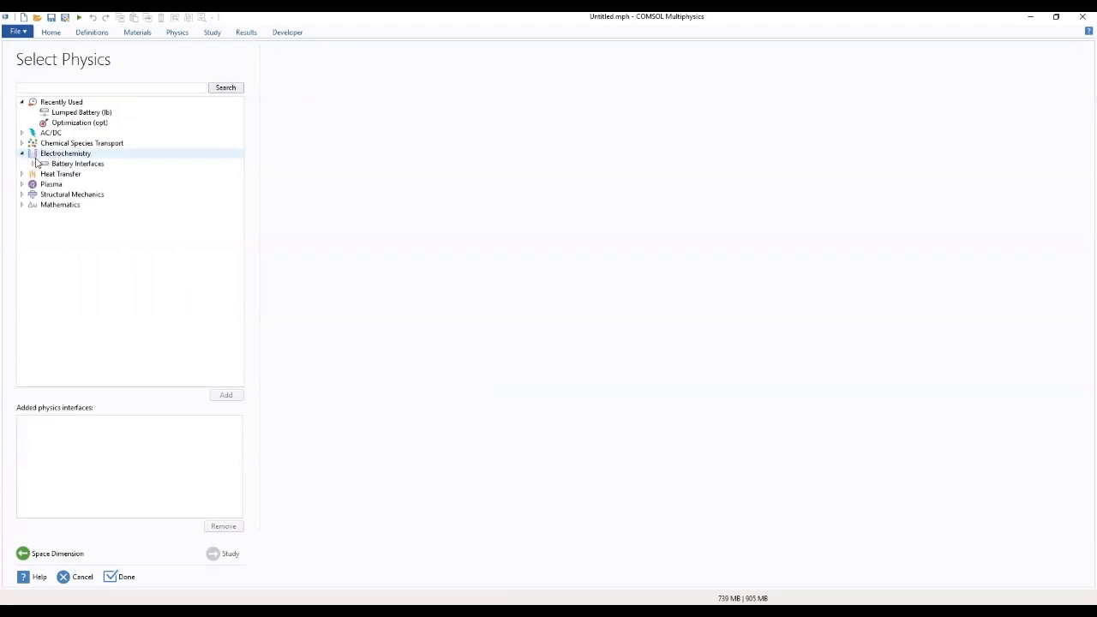
Step: Add the Lumped Battery interface from the Electrochemistry battery interfaces as the model's physics
click(32, 164)
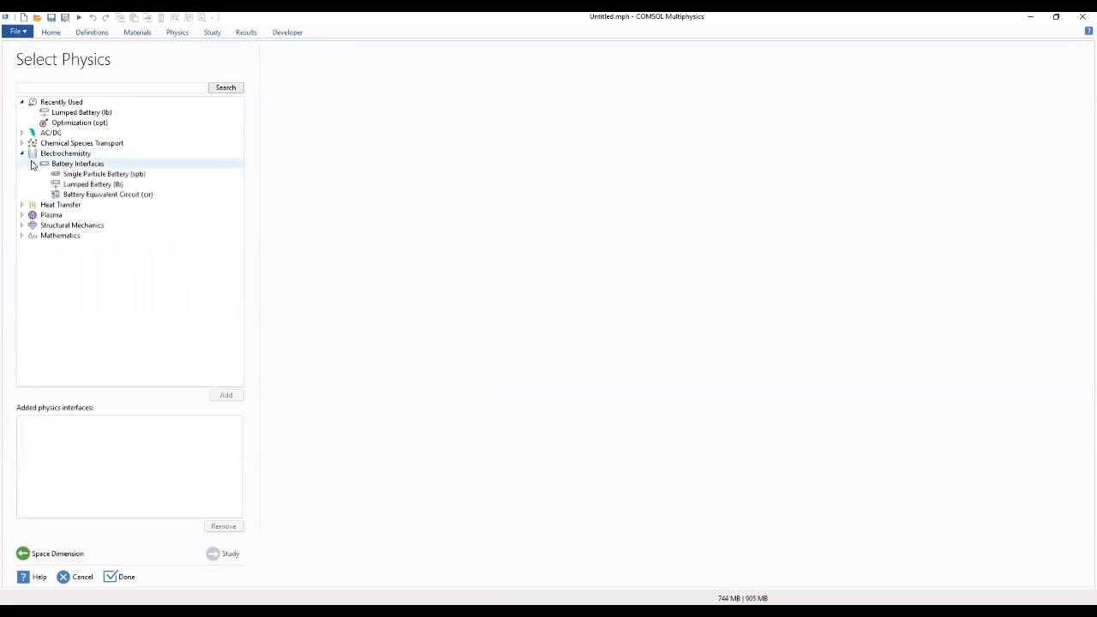
click(108, 185)
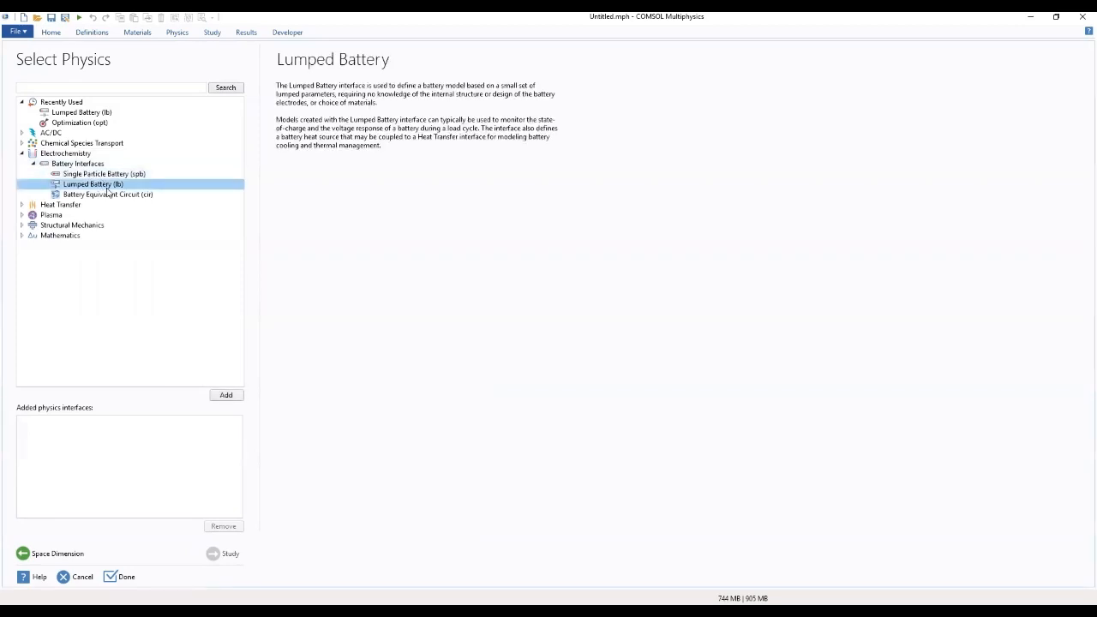
double_click(108, 192)
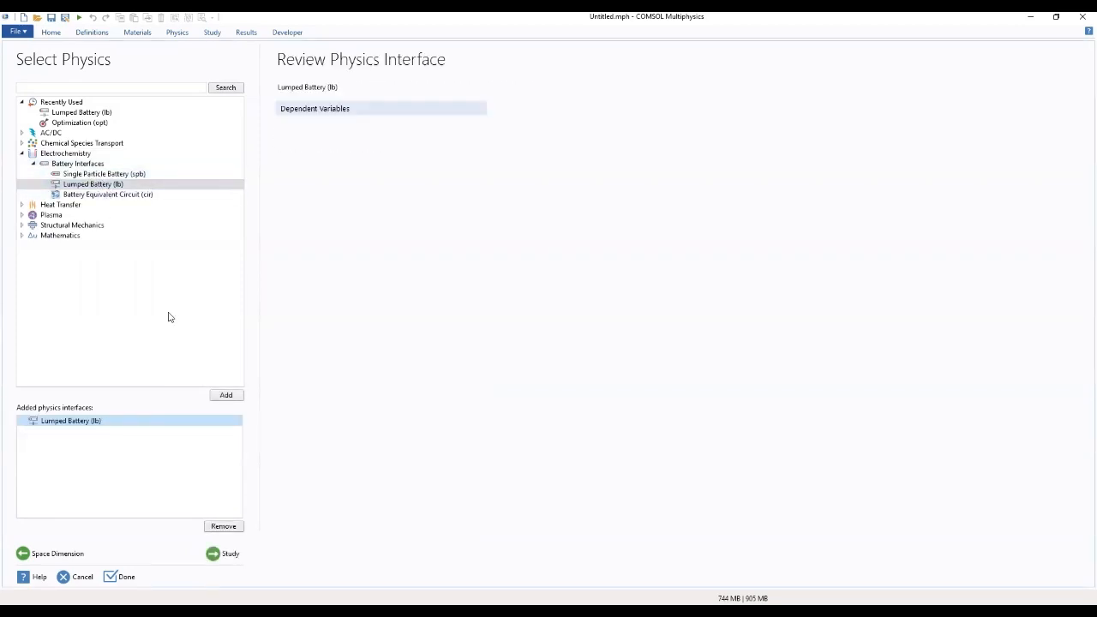
Step: Choose a Time Dependent study and finish the model setup without saving the changes to the previous Untitled.mph
click(234, 557)
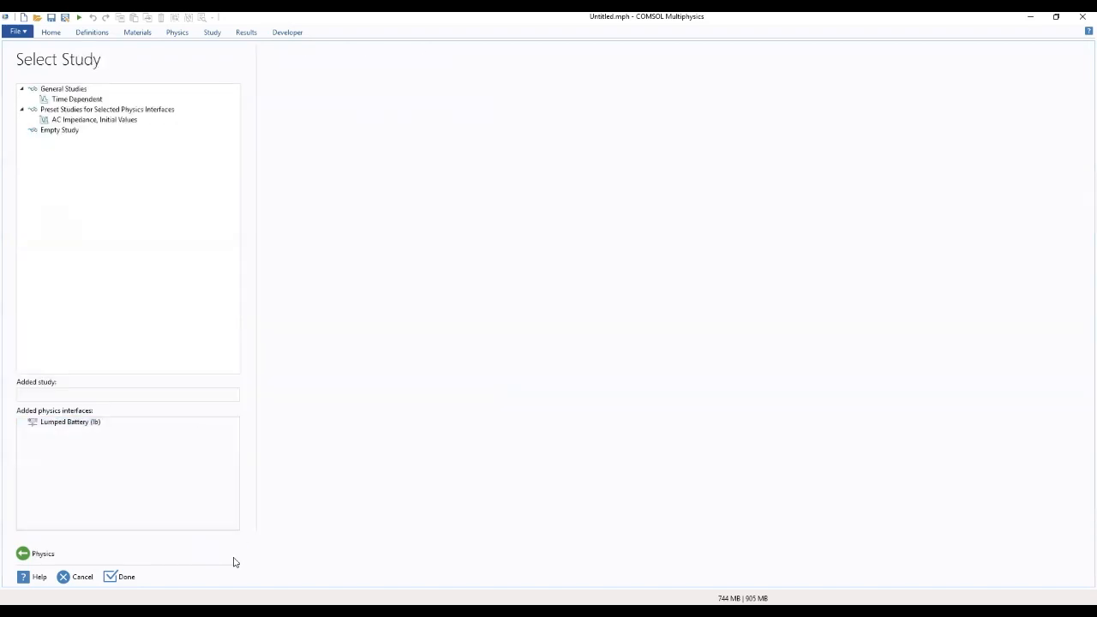
click(91, 101)
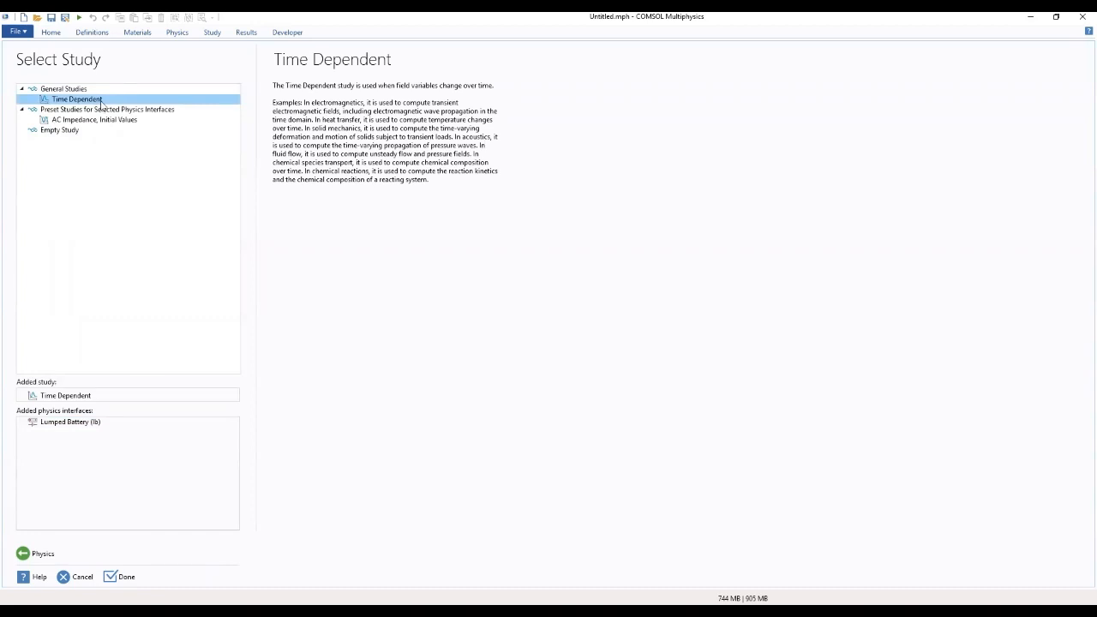
click(126, 576)
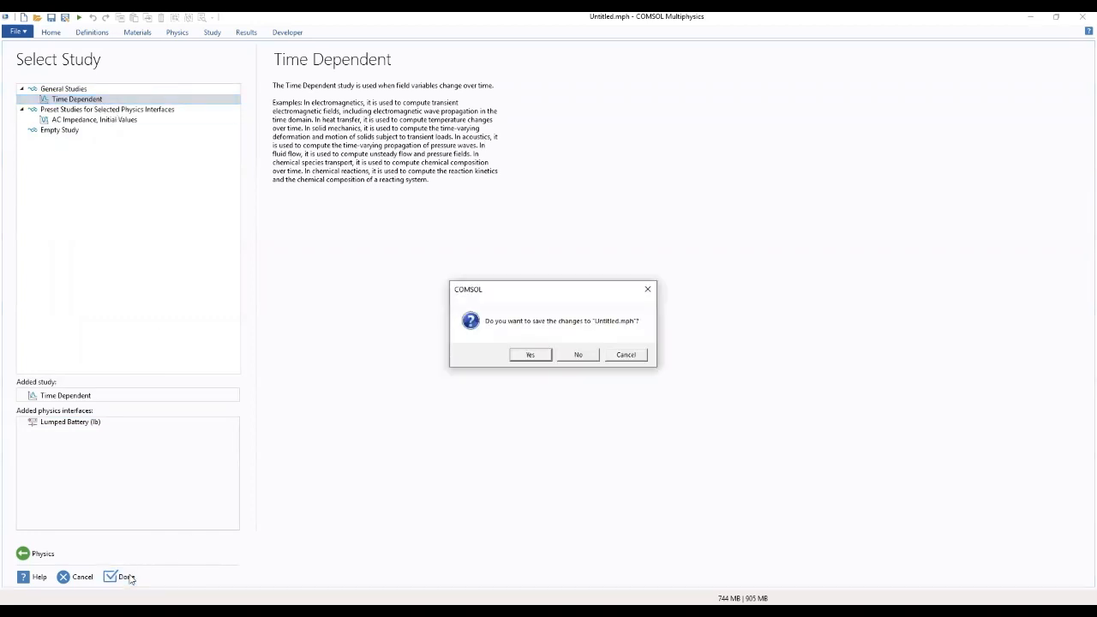
click(579, 355)
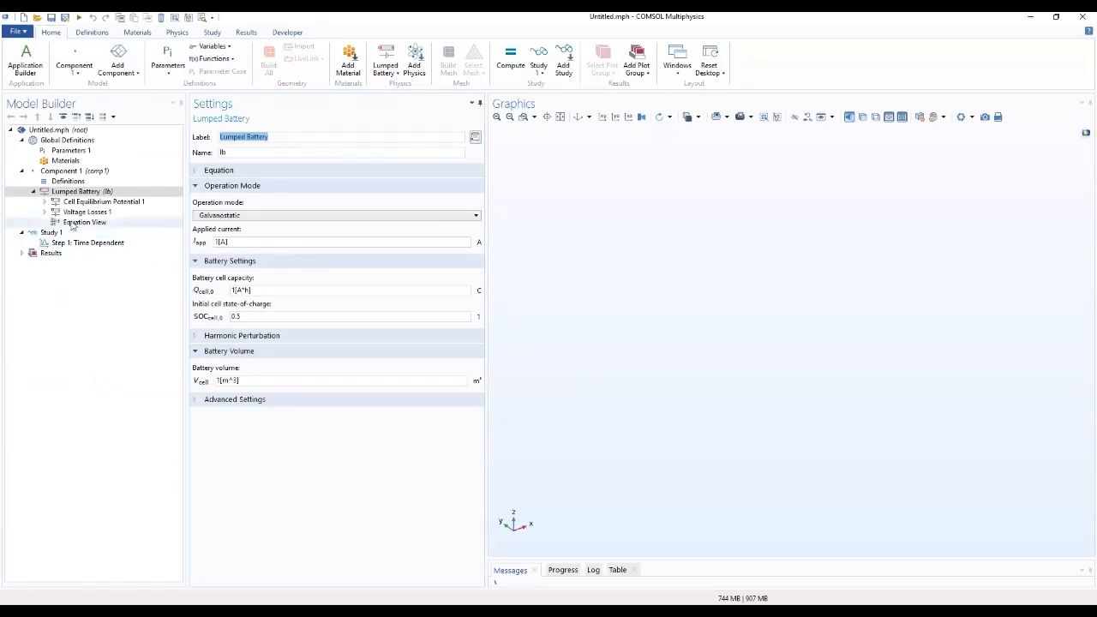
click(46, 201)
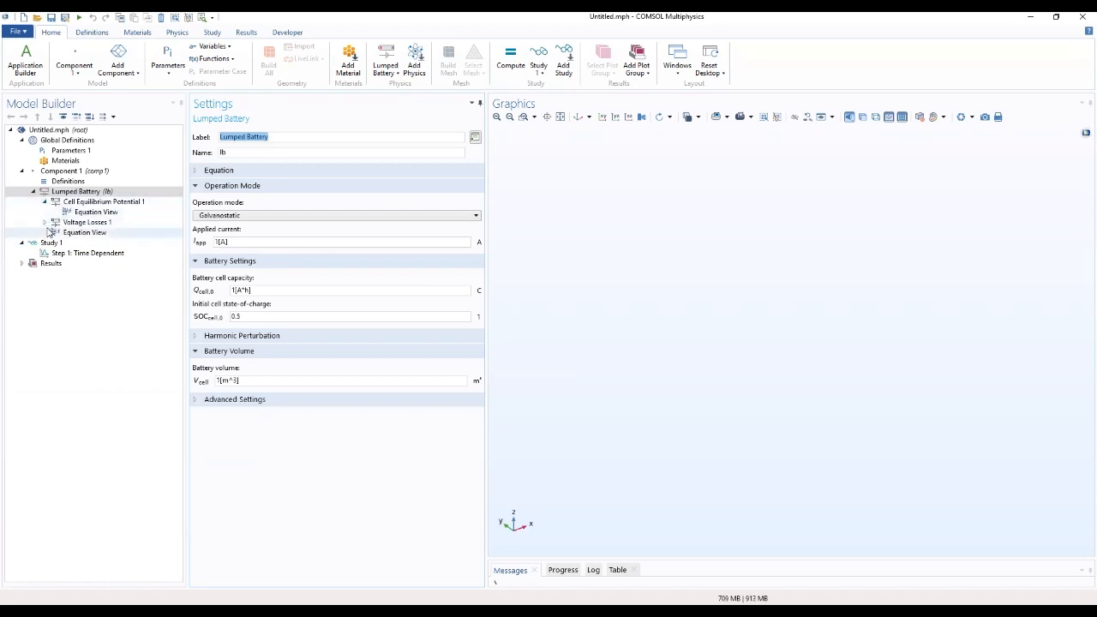
click(45, 222)
click(33, 191)
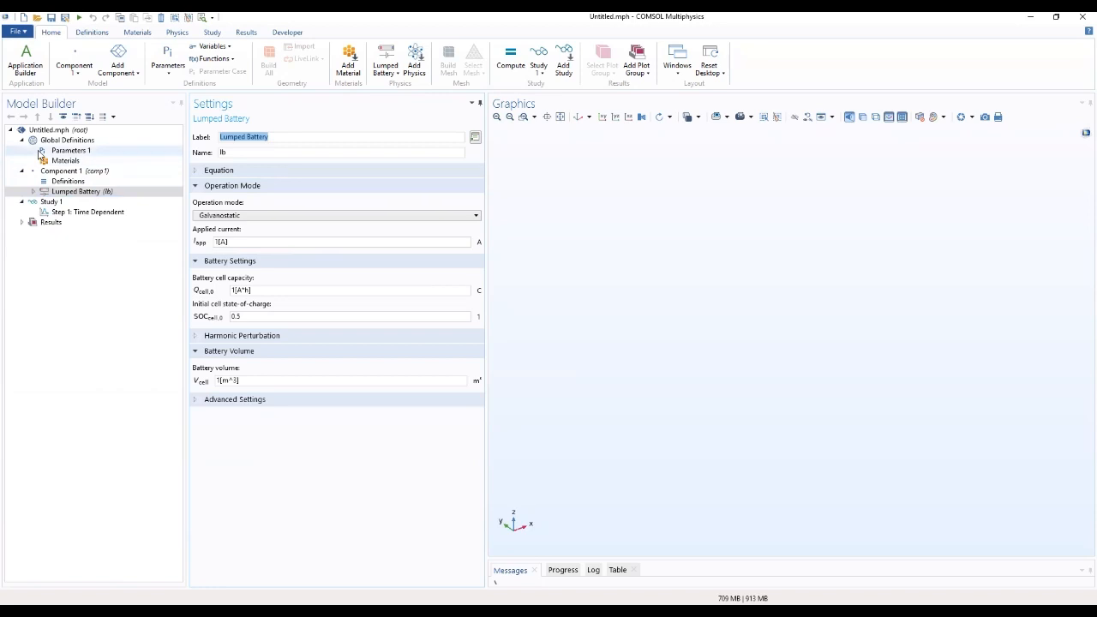
Step: Load the global parameters from lumped_li_battery_parameter_estimation_parameters and widen the settings area to fit the parameter table
click(44, 151)
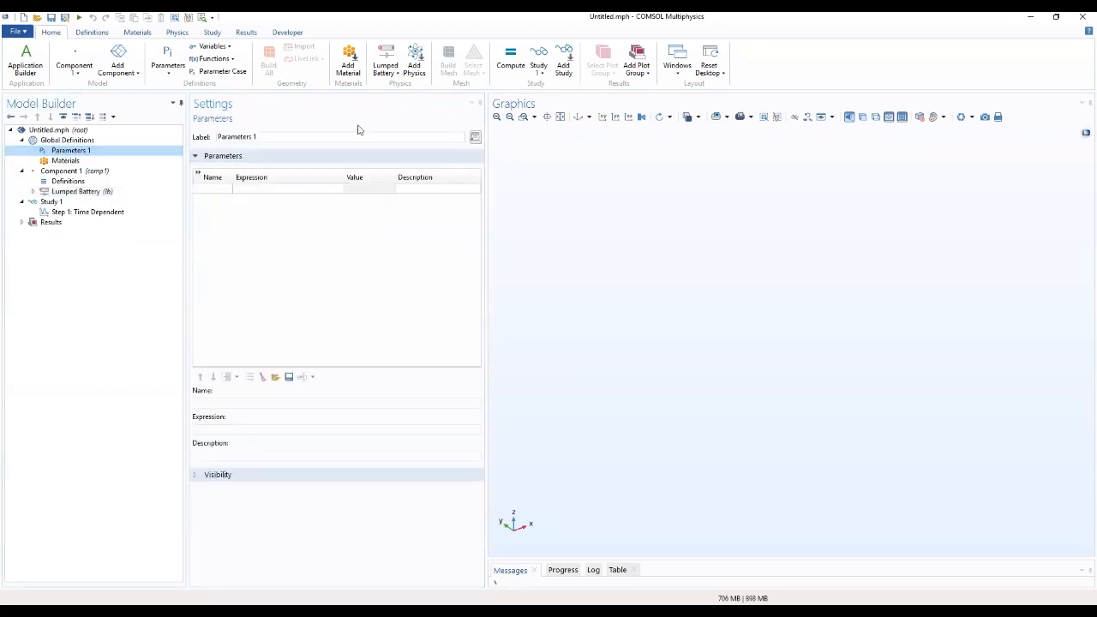
click(276, 377)
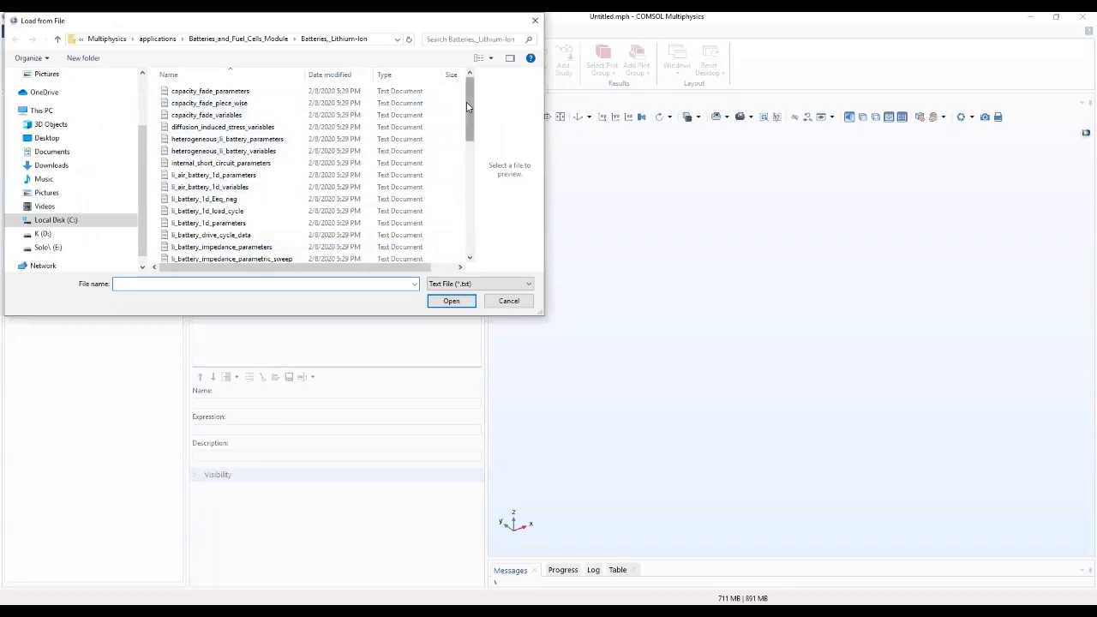
drag(467, 102, 451, 215)
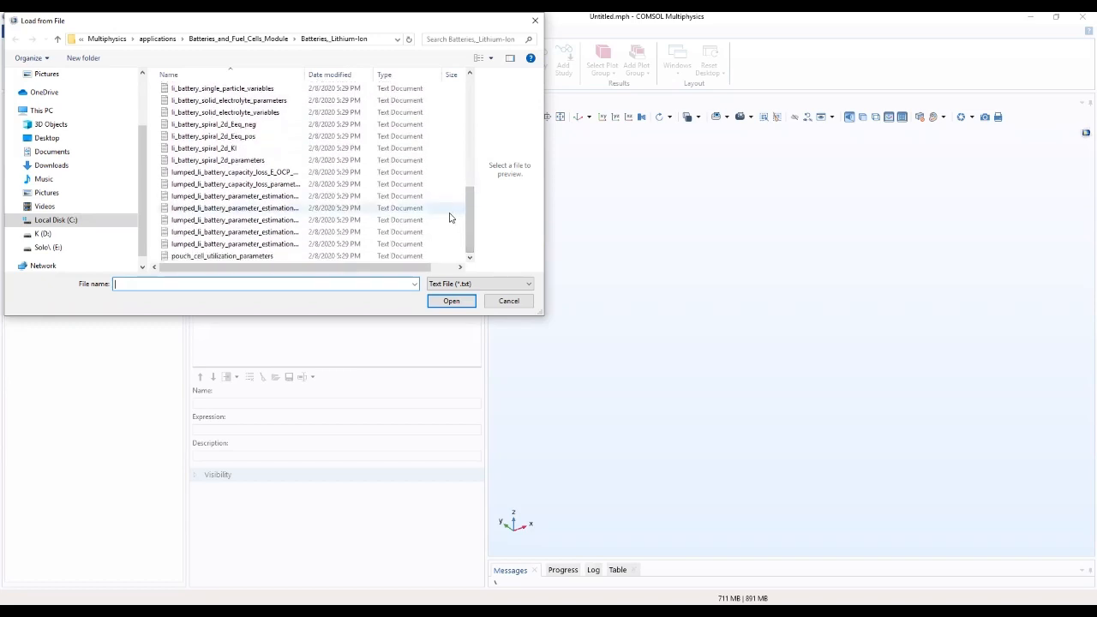
click(230, 232)
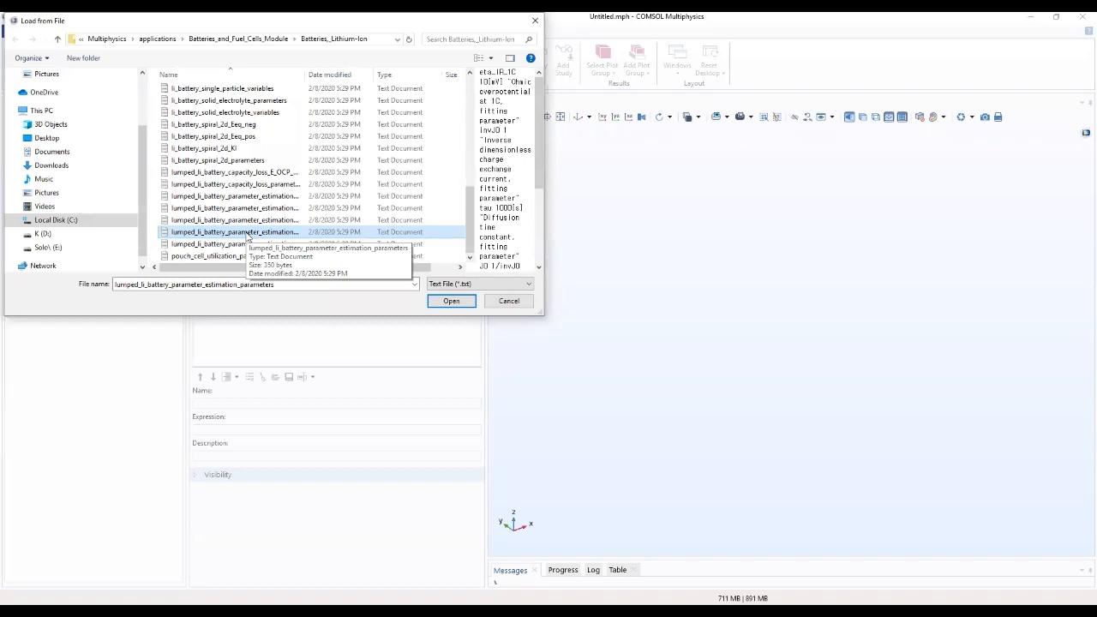
double_click(249, 237)
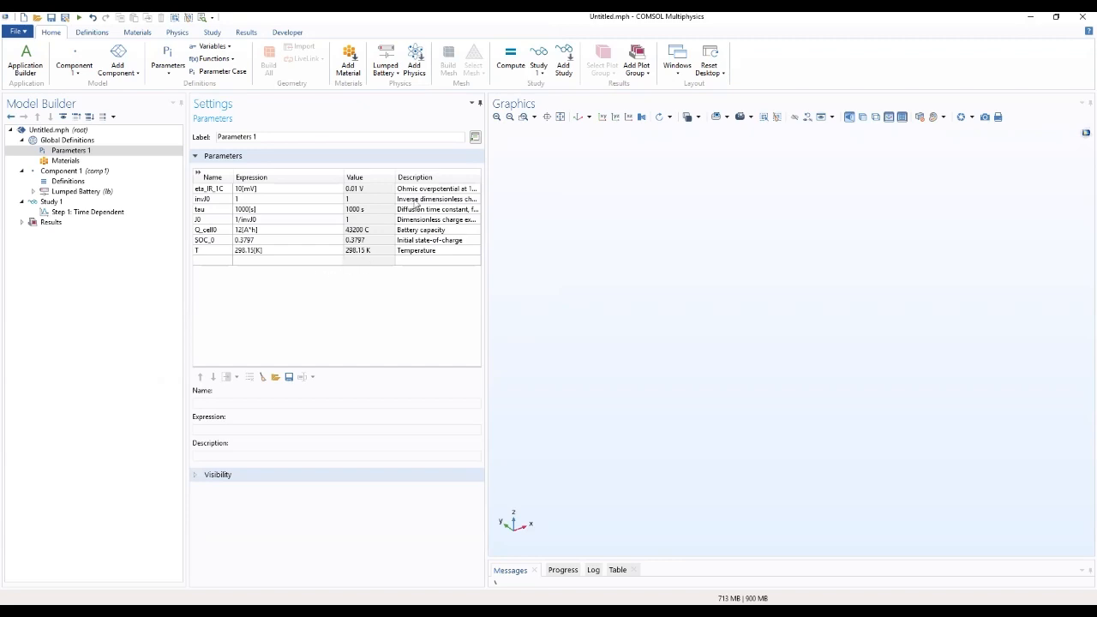
drag(485, 211, 519, 199)
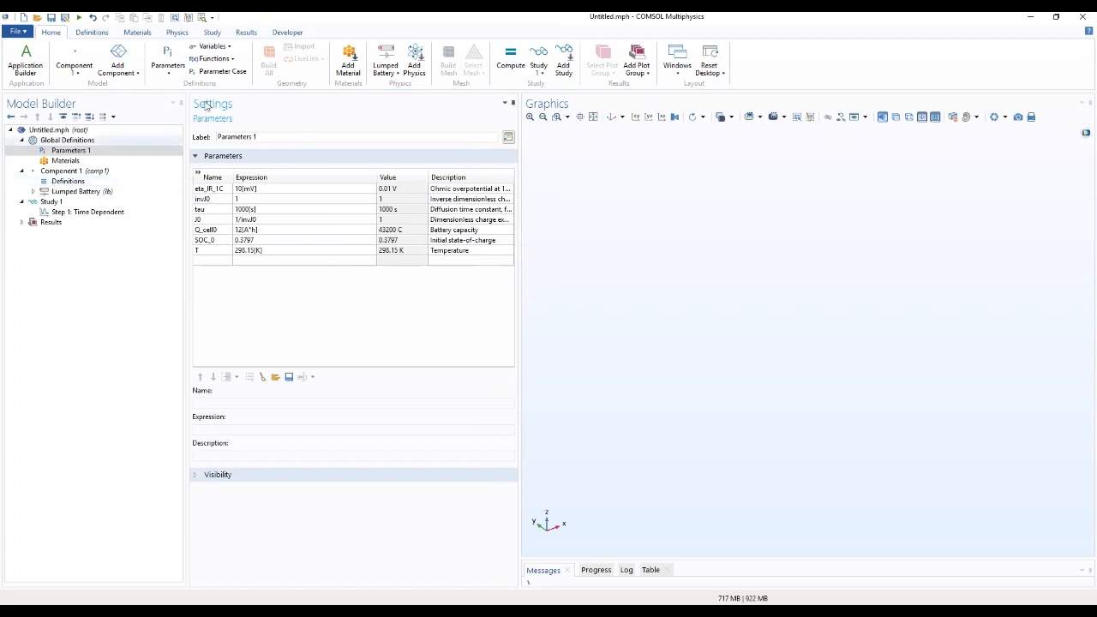
Step: Add a Variables node to Component 1's definitions and load it from lumped_li_battery_parameter_estimation_variables
click(58, 181)
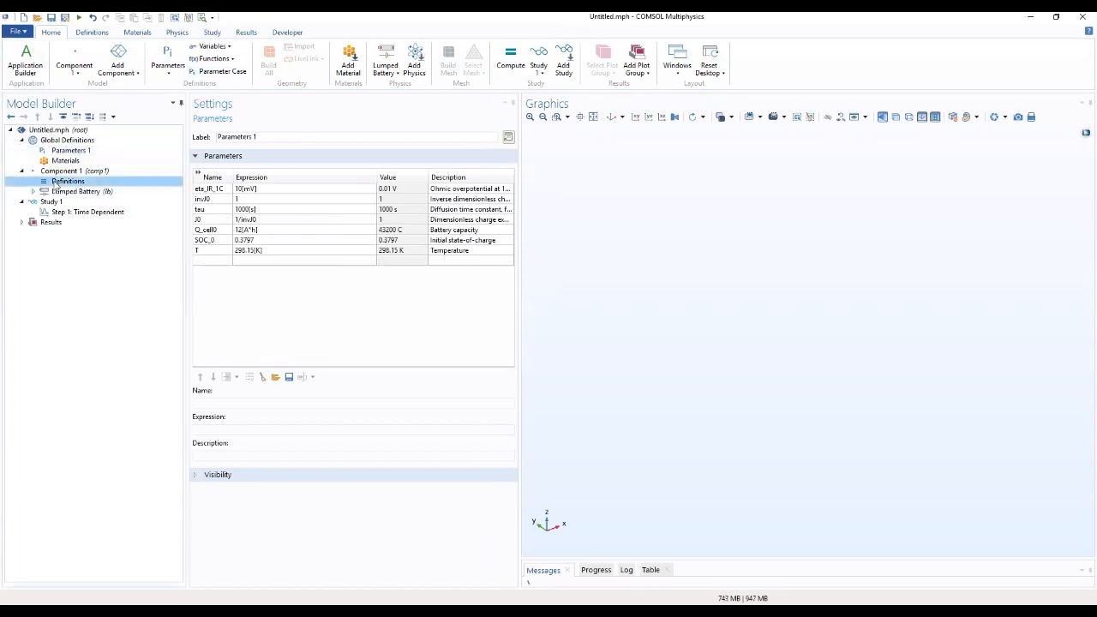
right_click(57, 181)
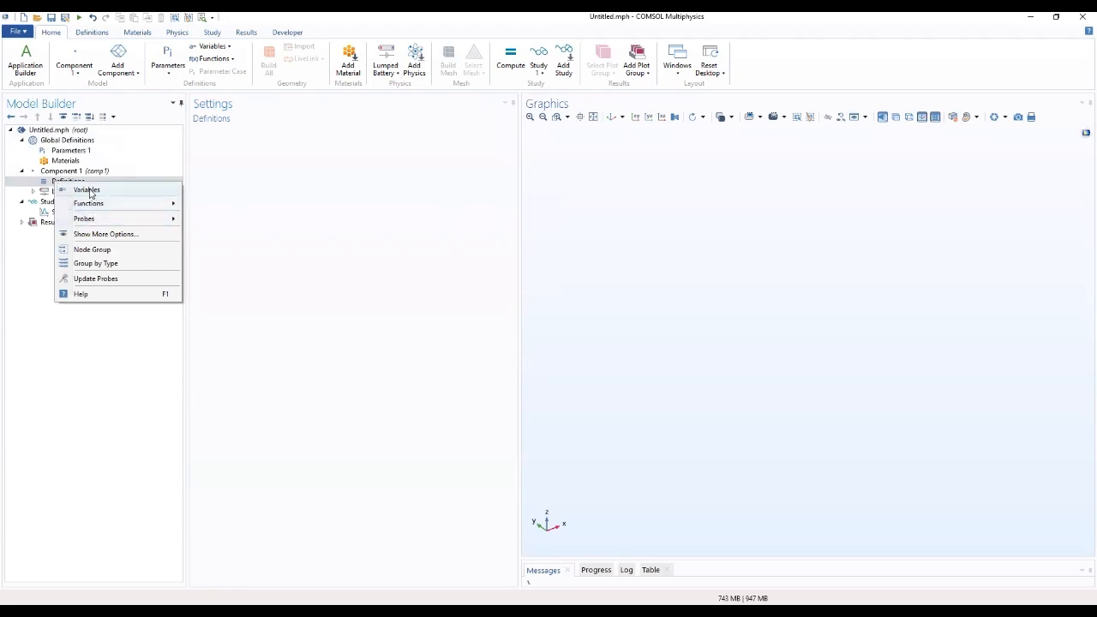
click(86, 190)
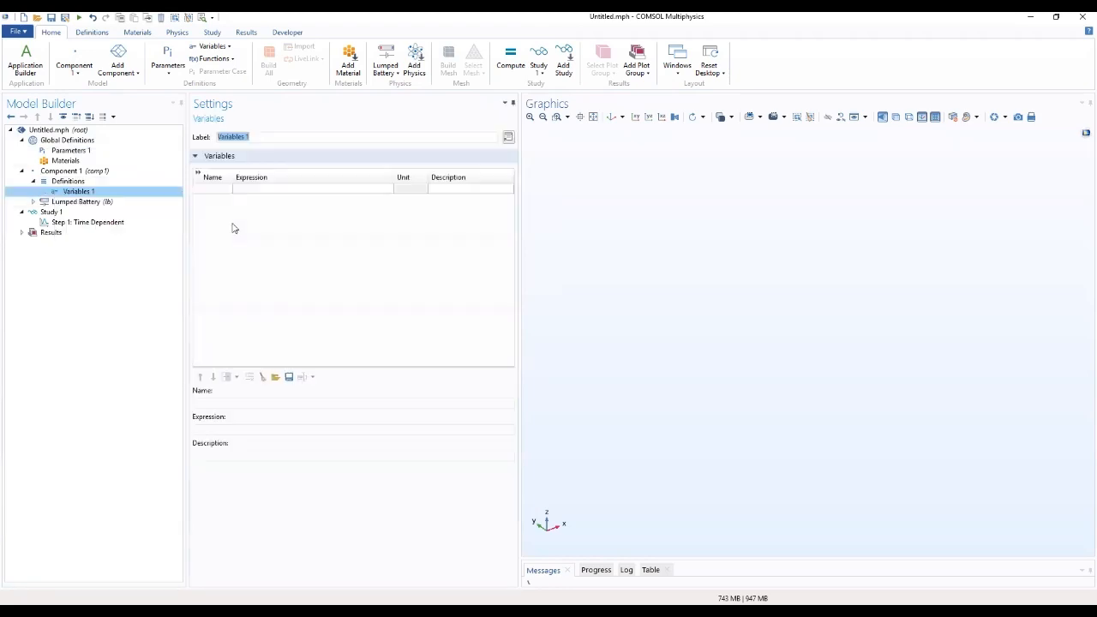
click(276, 377)
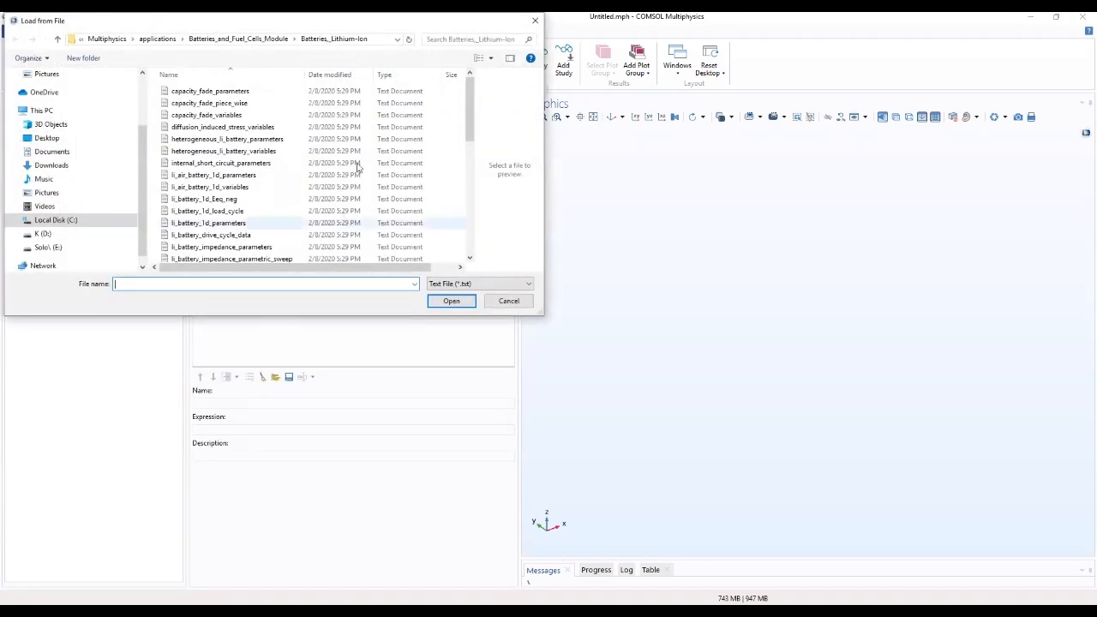
drag(467, 100, 450, 228)
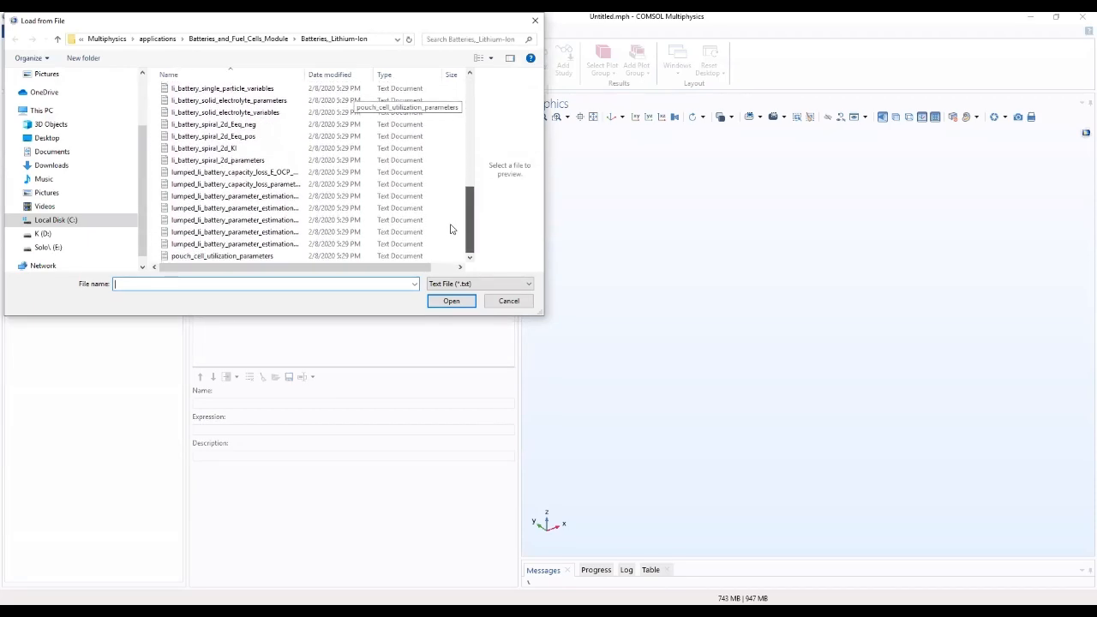
click(285, 245)
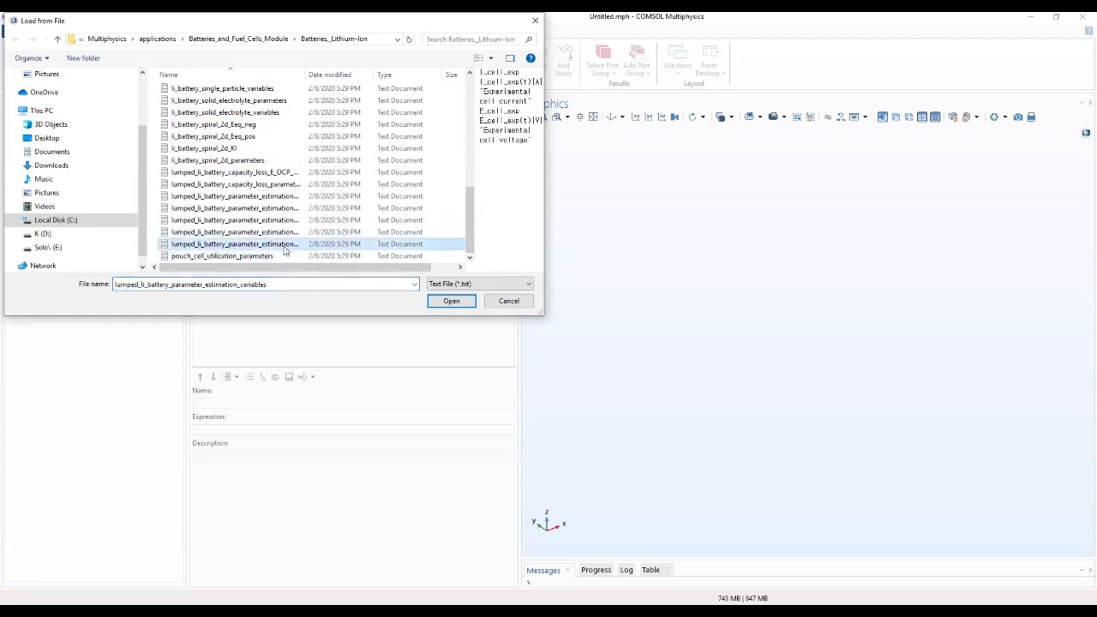
click(447, 301)
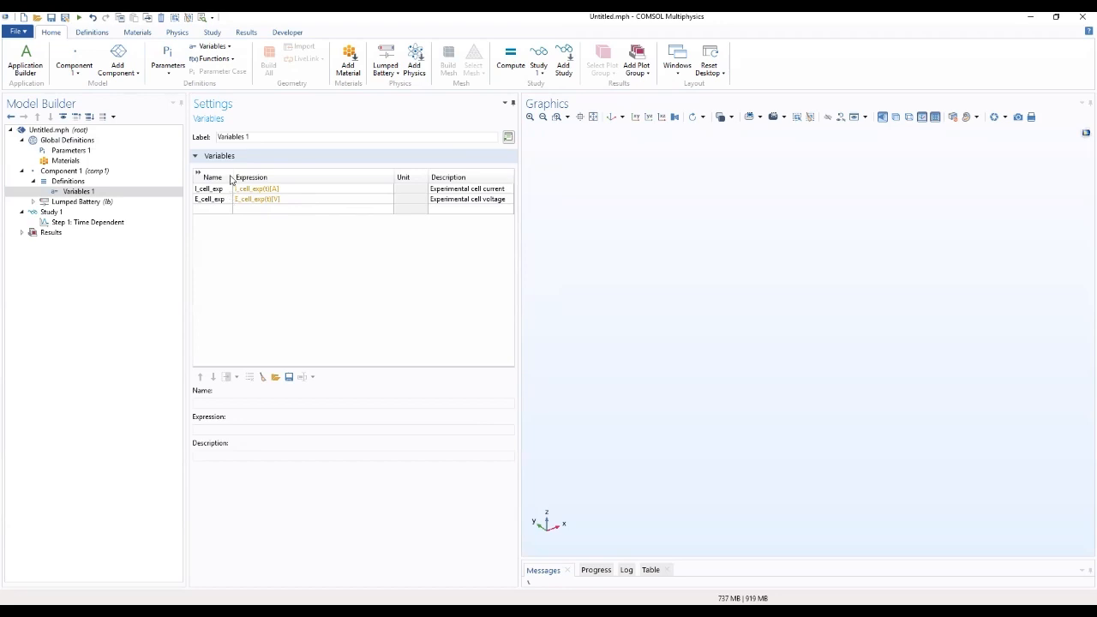
Step: Expand the variables table and adjust its Expression, Unit and Description column widths to examine the loaded variables
mouse_move(233, 179)
mouse_down()
mouse_move(244, 182)
mouse_move(232, 183)
mouse_up()
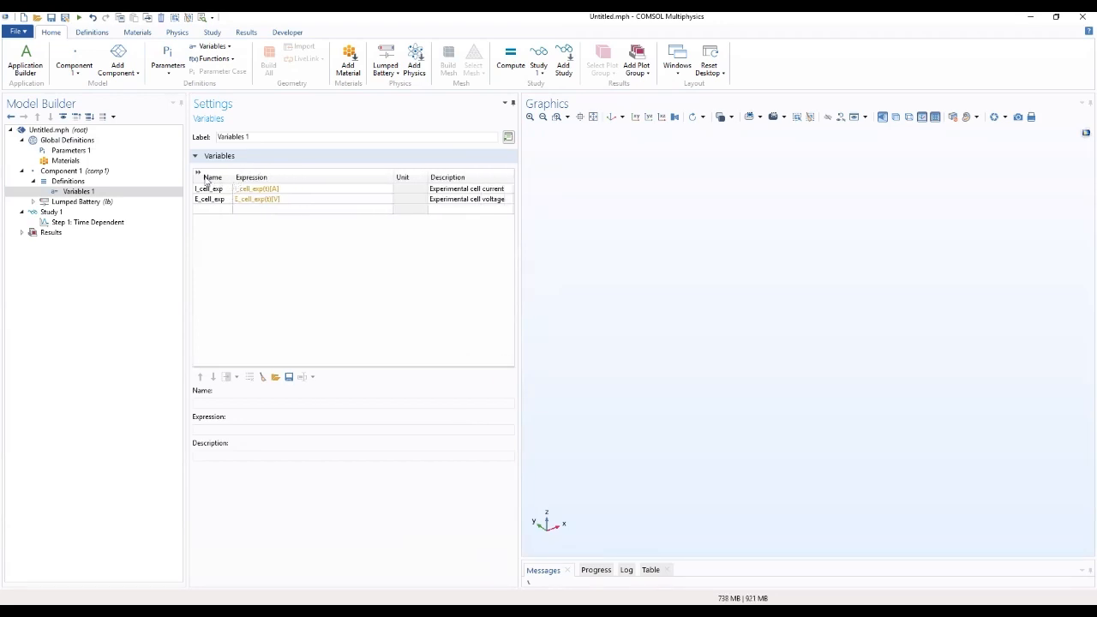
click(198, 173)
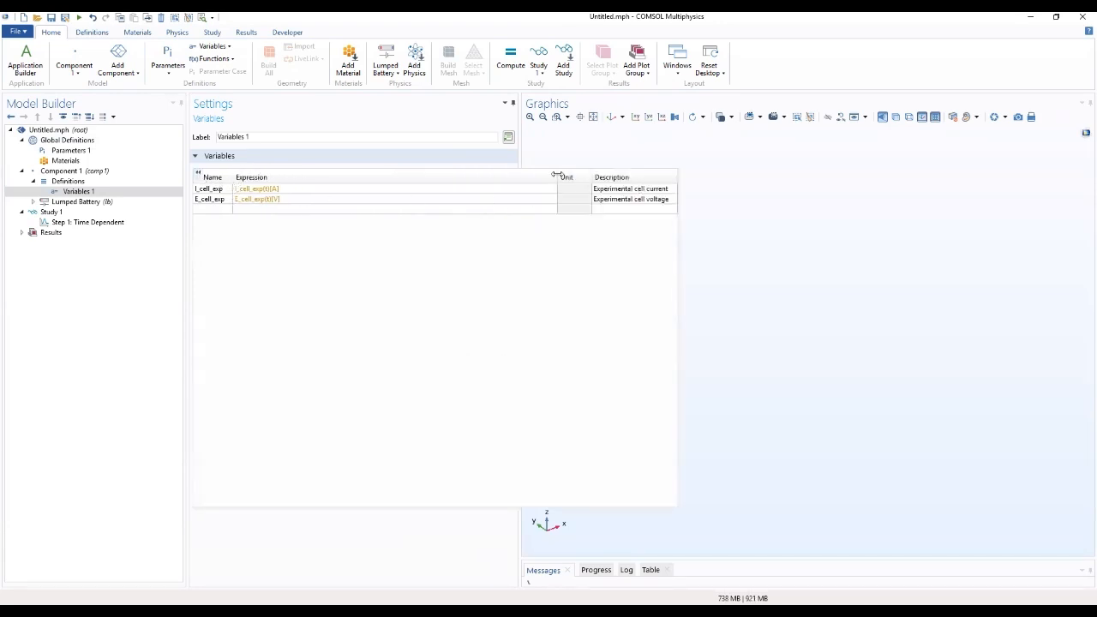
drag(557, 175, 398, 178)
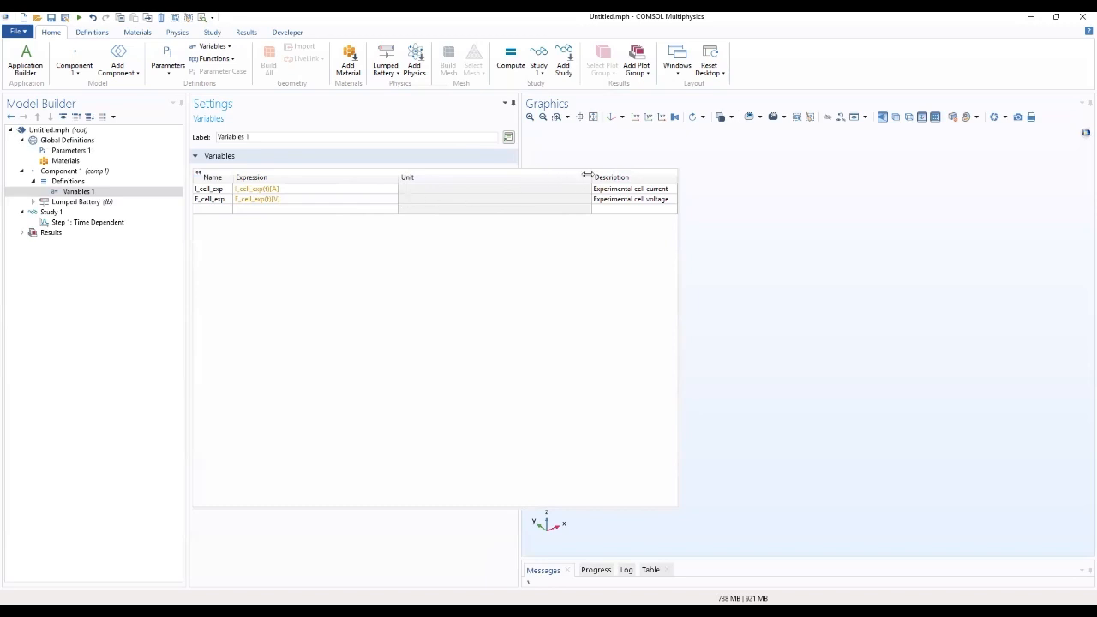
drag(588, 175, 463, 199)
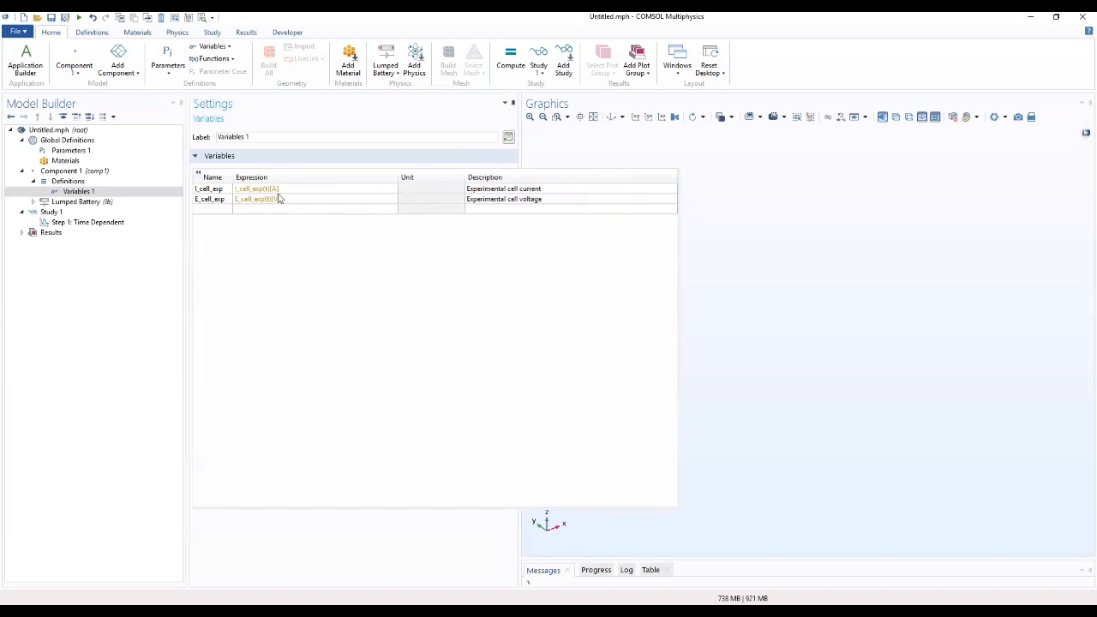
mouse_move(269, 193)
Step: Create a new table under the results and label it "Load cycle table"
click(23, 234)
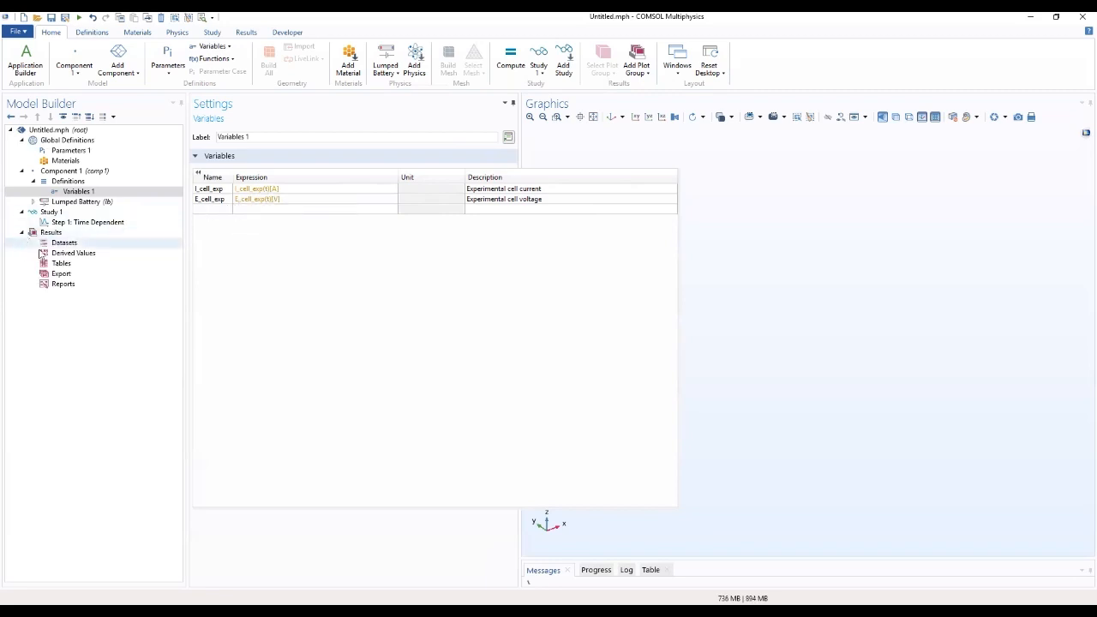
click(54, 264)
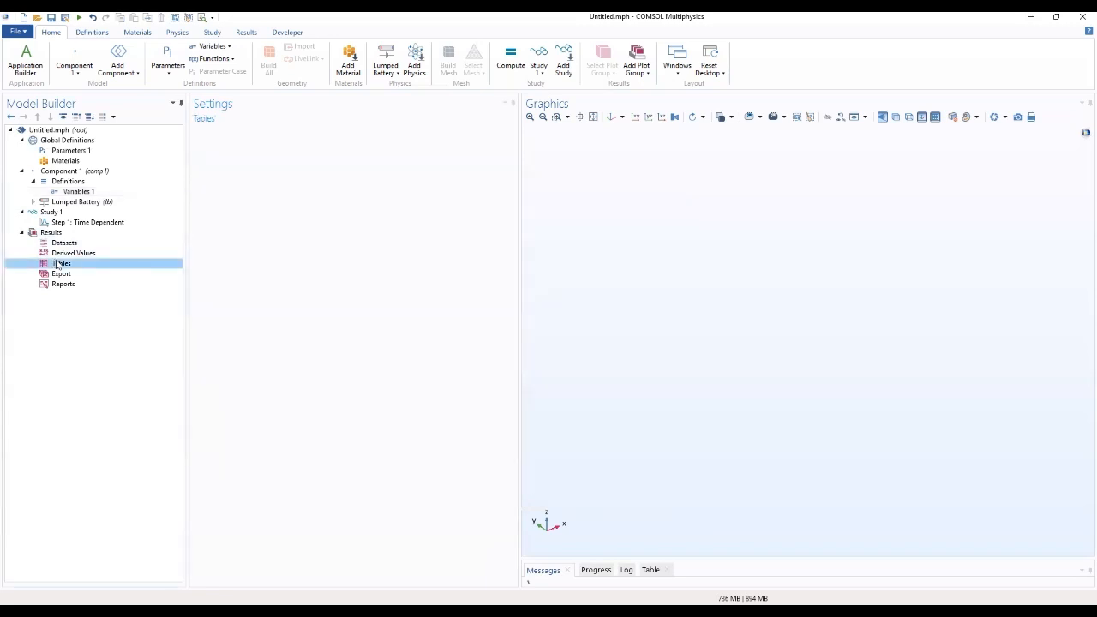
right_click(56, 265)
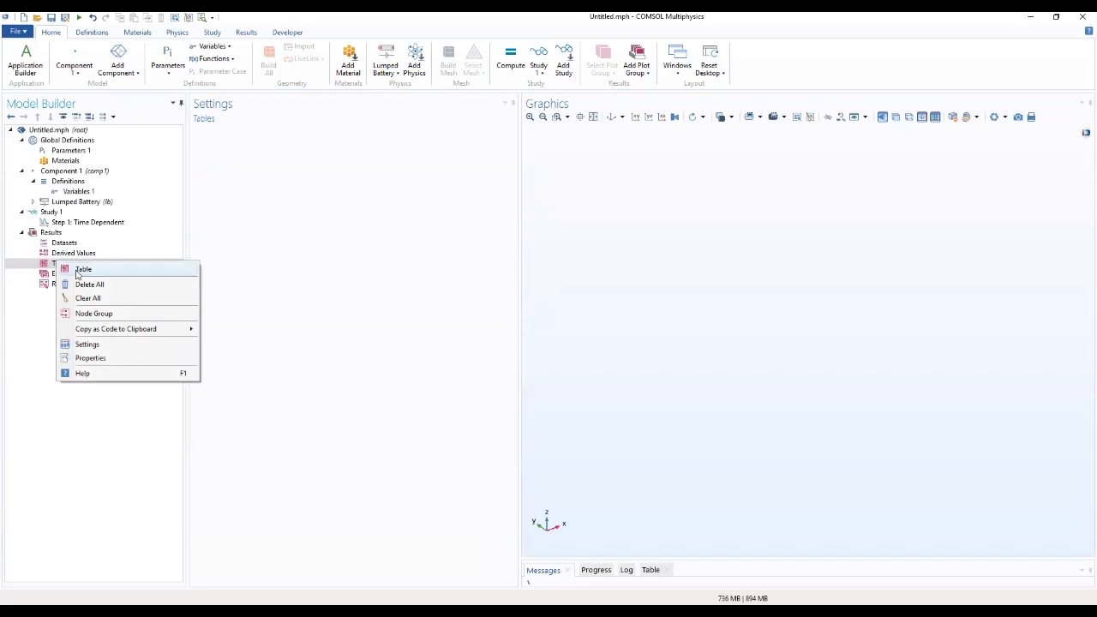
click(84, 270)
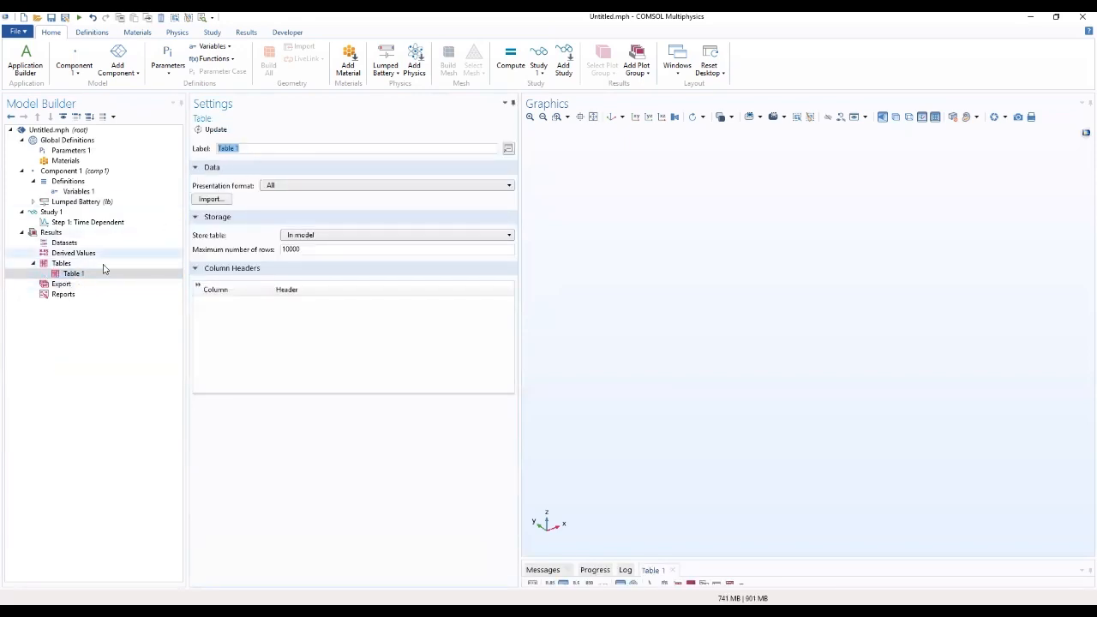
click(74, 276)
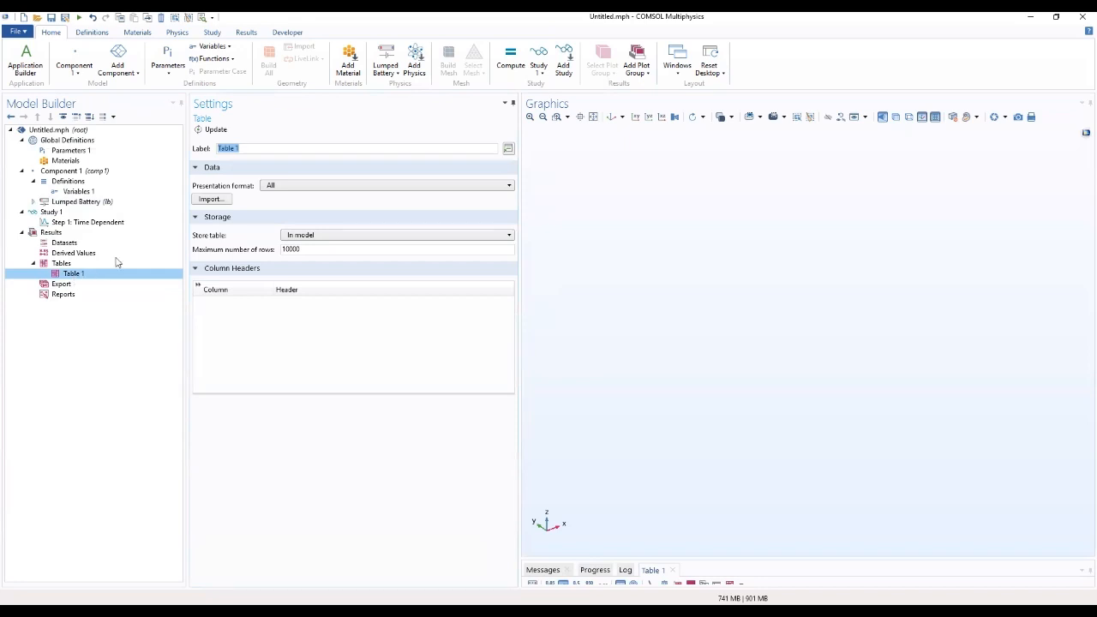
click(281, 147)
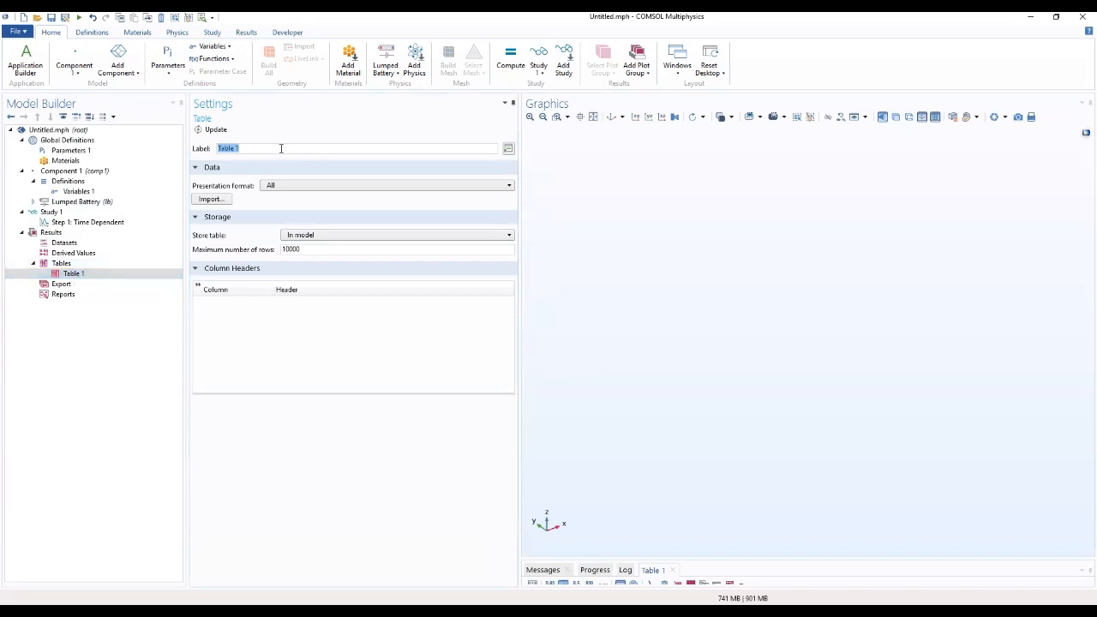
text(Load cycle t)
Step: Import lumped_li_battery_parameter_estimation_E_I_vs_t_data into the Load cycle table
click(227, 201)
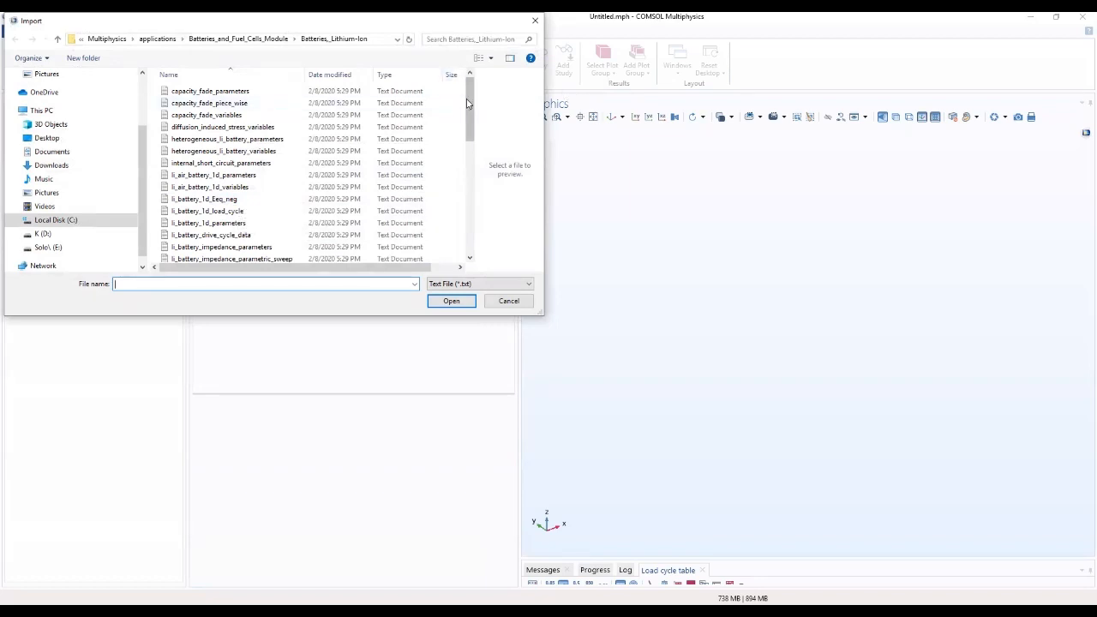
drag(467, 103, 459, 201)
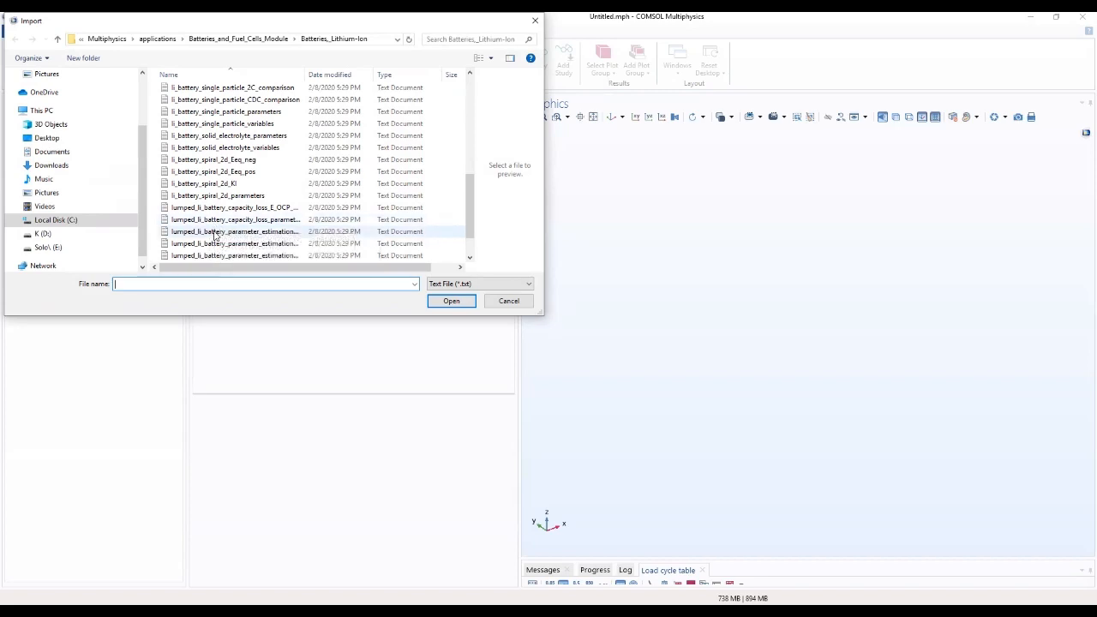
click(227, 233)
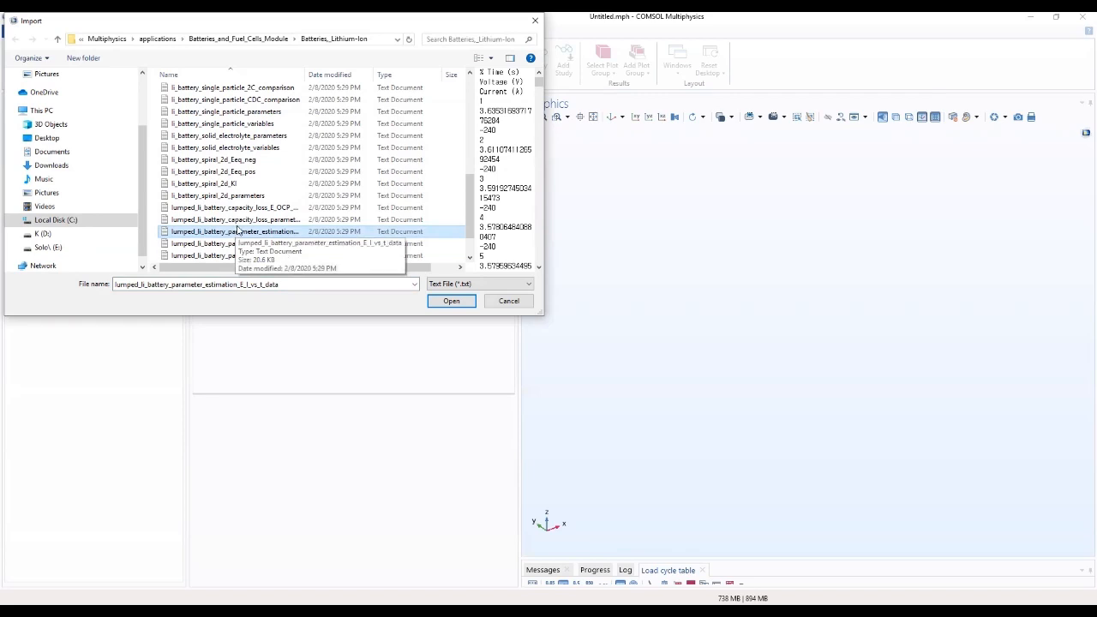
click(452, 302)
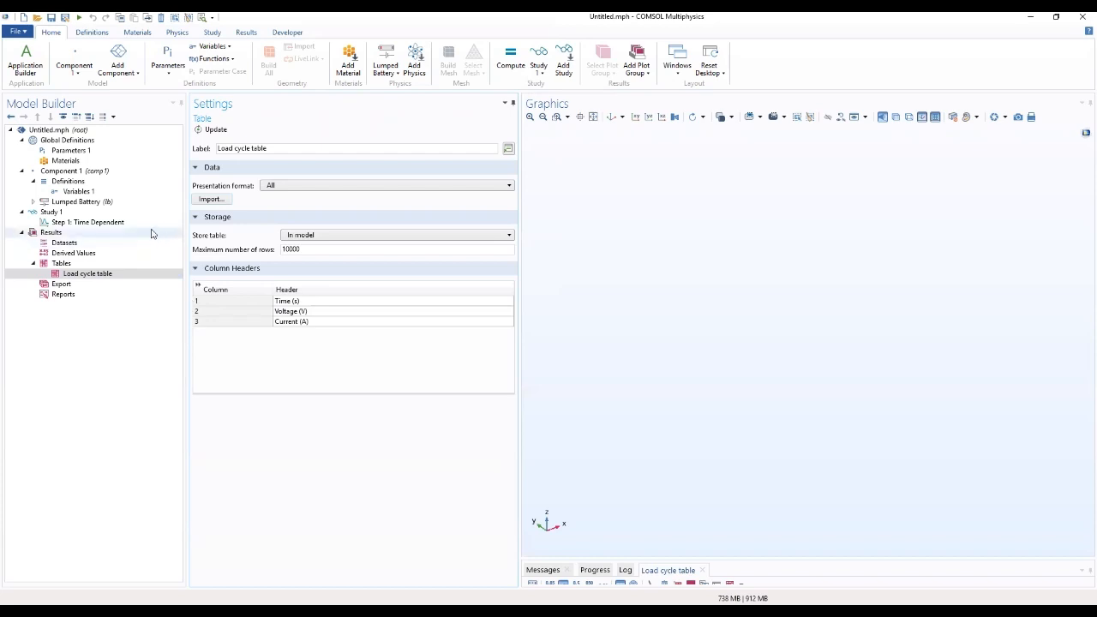
Step: Add an interpolation function under Global Definitions and label it "Interpolation E and I vs. t"
click(76, 181)
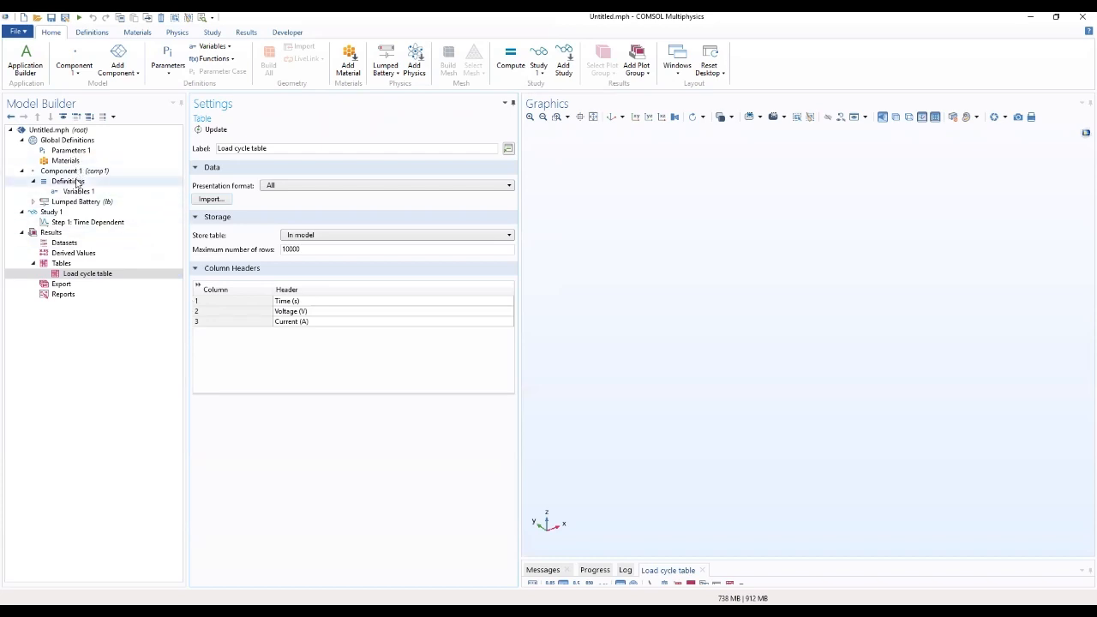
right_click(77, 183)
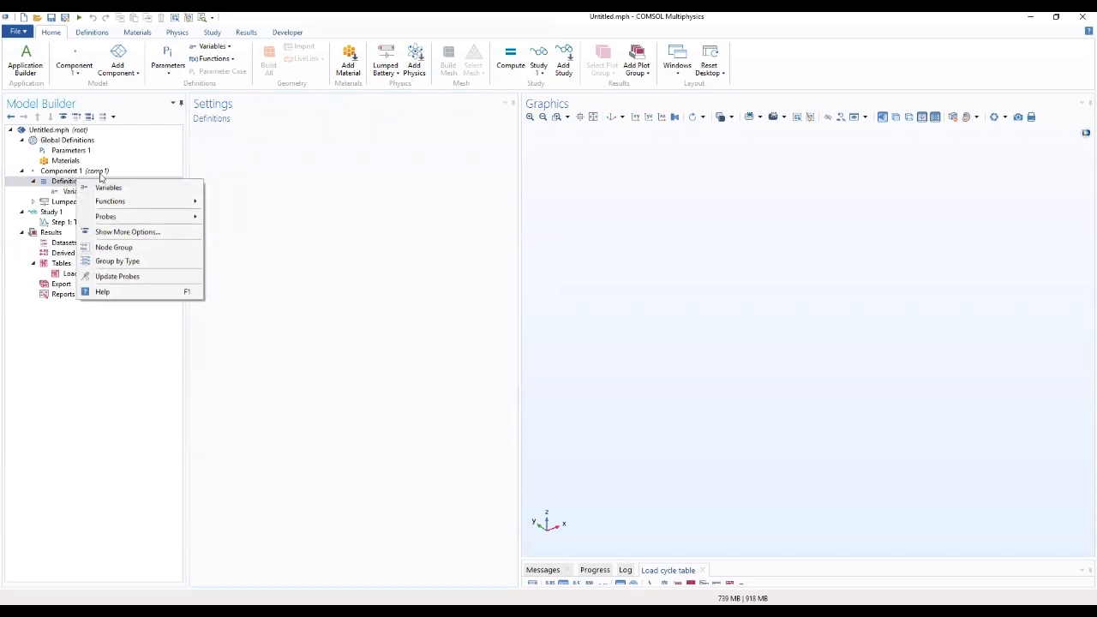
click(70, 142)
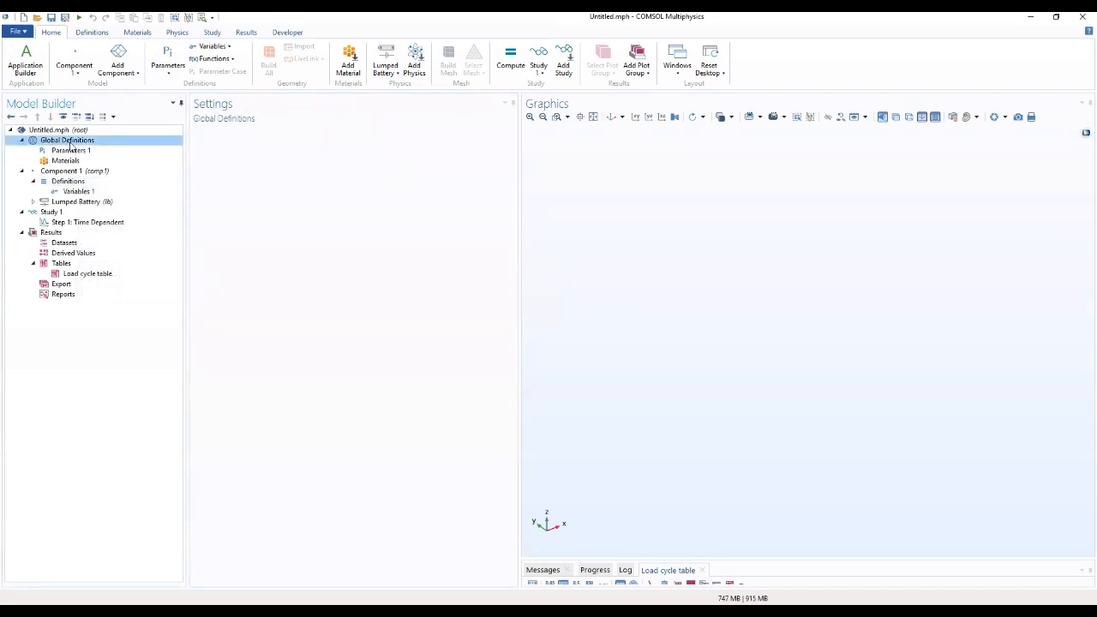
right_click(70, 144)
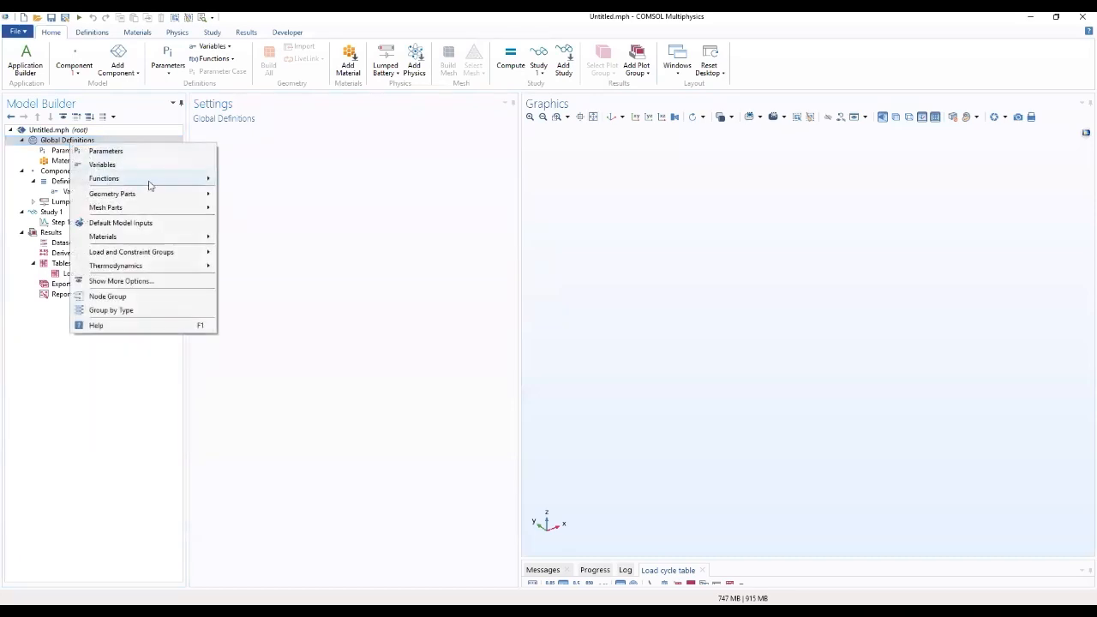
mouse_move(193, 177)
click(250, 192)
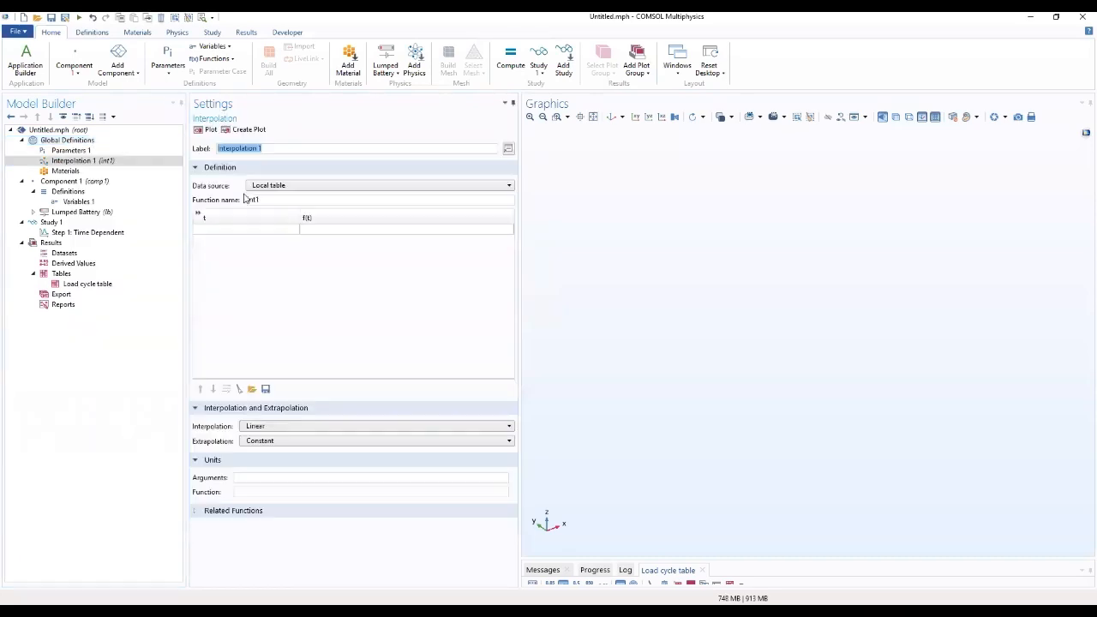
click(288, 149)
key(BackSpace)
text(E and )
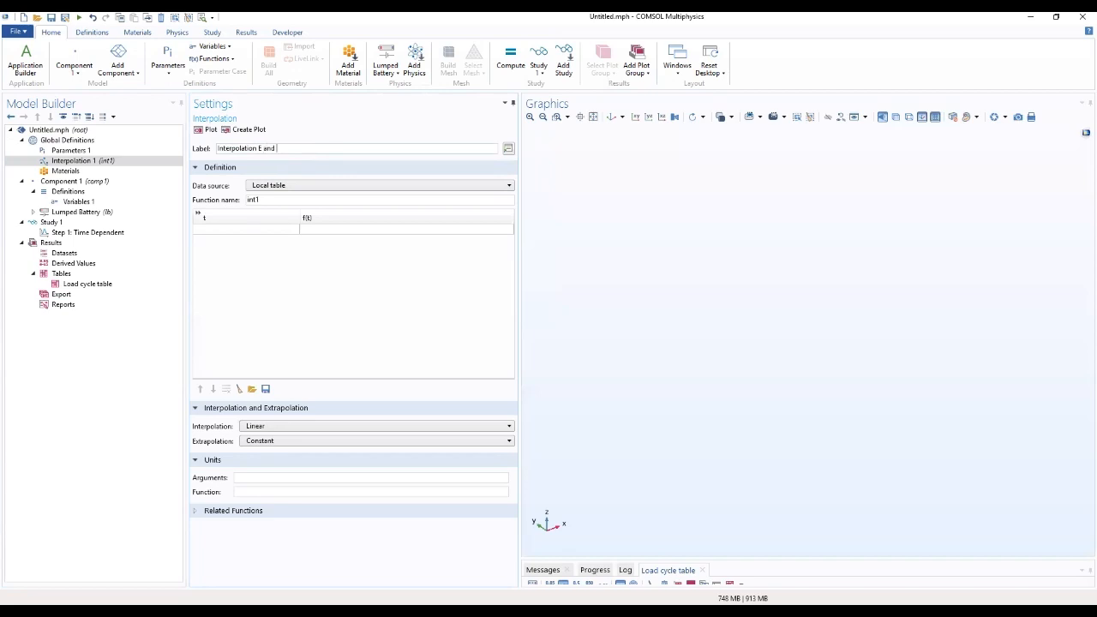
text(I vs. t)
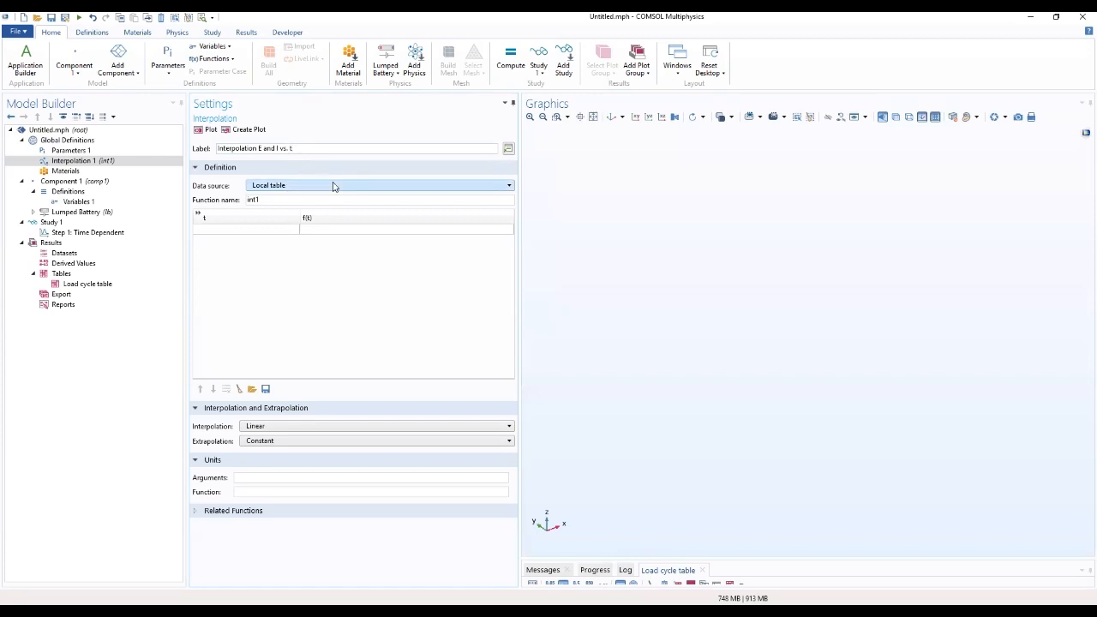
Step: Use the Load cycle result table as the interpolation's data source and name its first function E_cell_exp
click(334, 186)
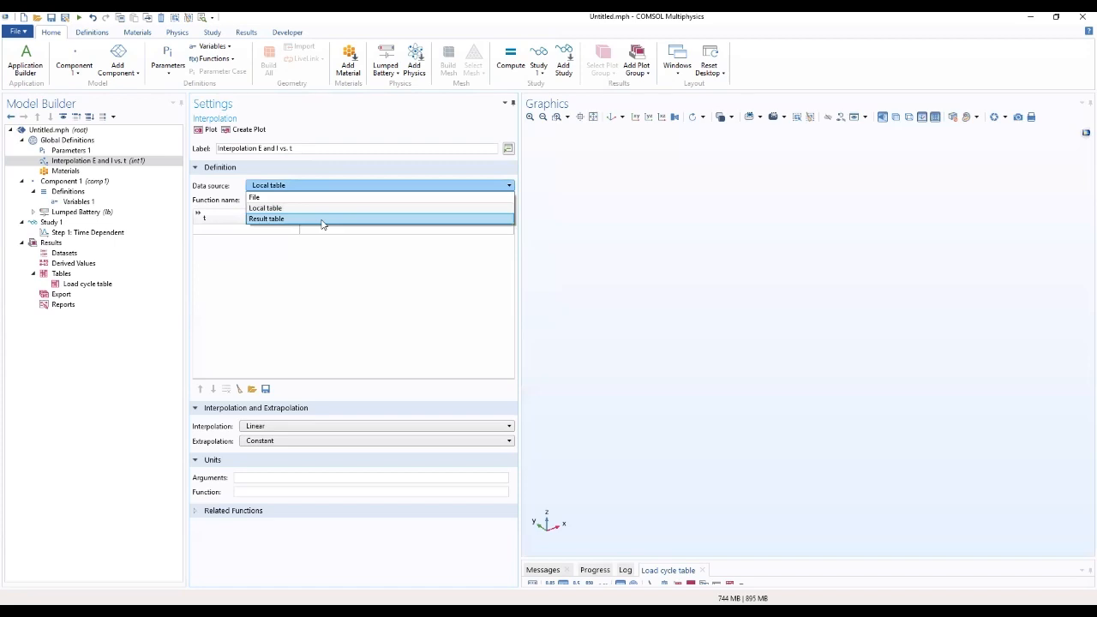
click(322, 220)
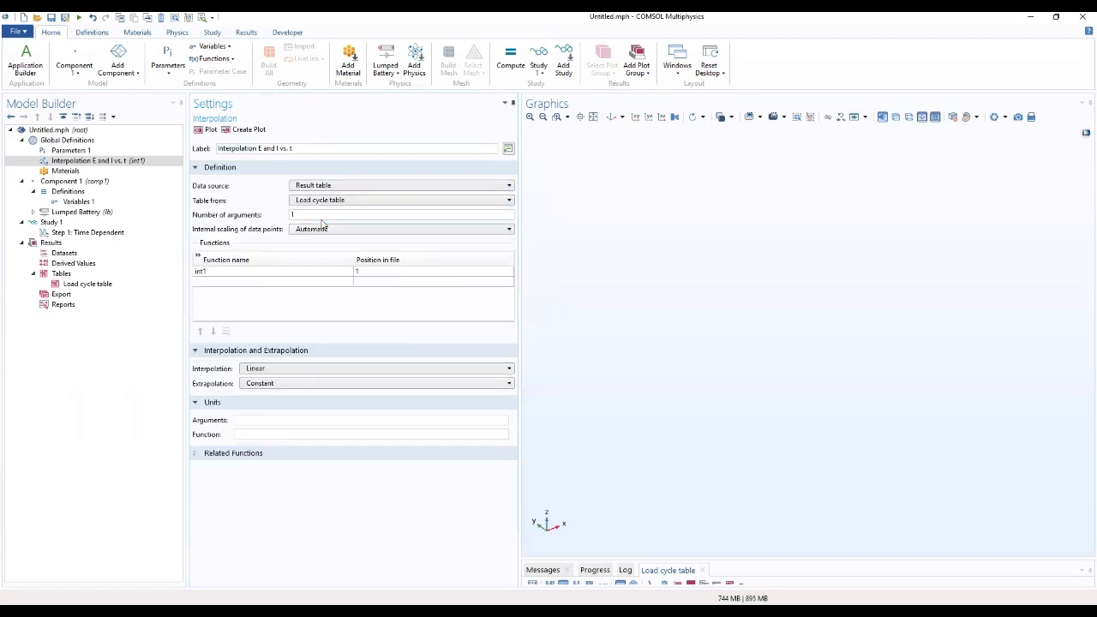
click(214, 273)
click(218, 273)
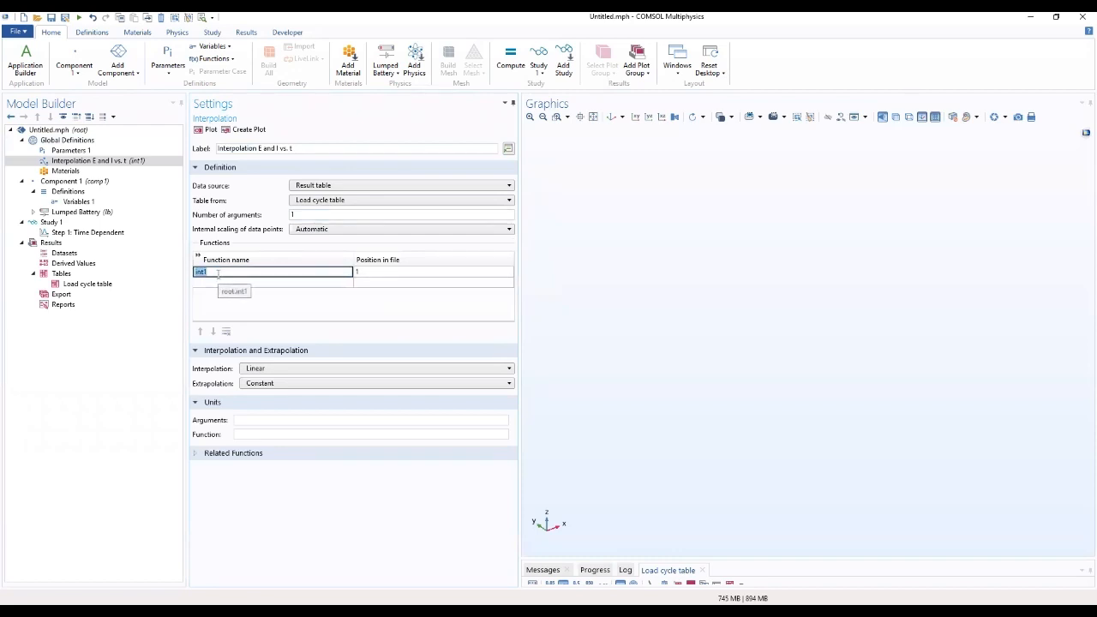
text(E_cell_exp)
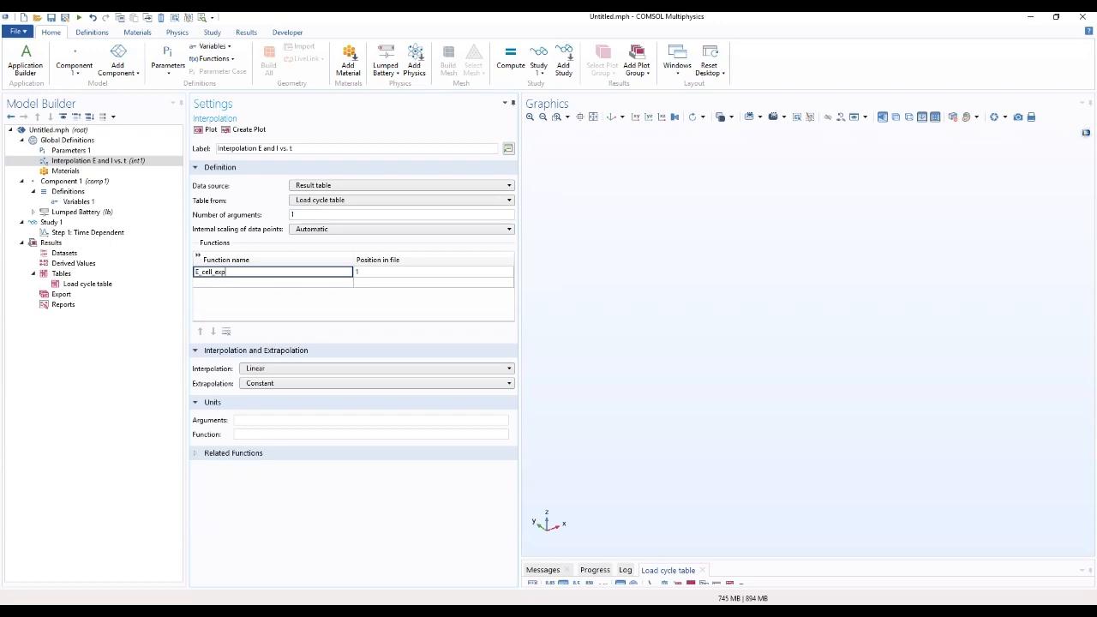
Step: Add a second interpolation function I_cell_exp at position 2 in the file and enter s as the argument unit
click(245, 285)
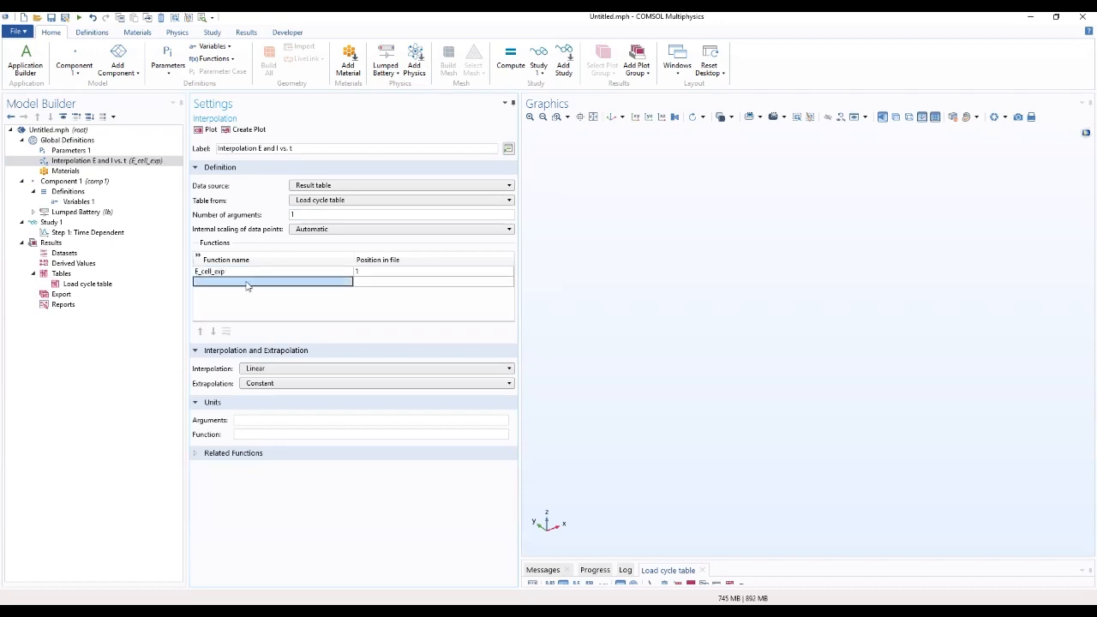
click(247, 285)
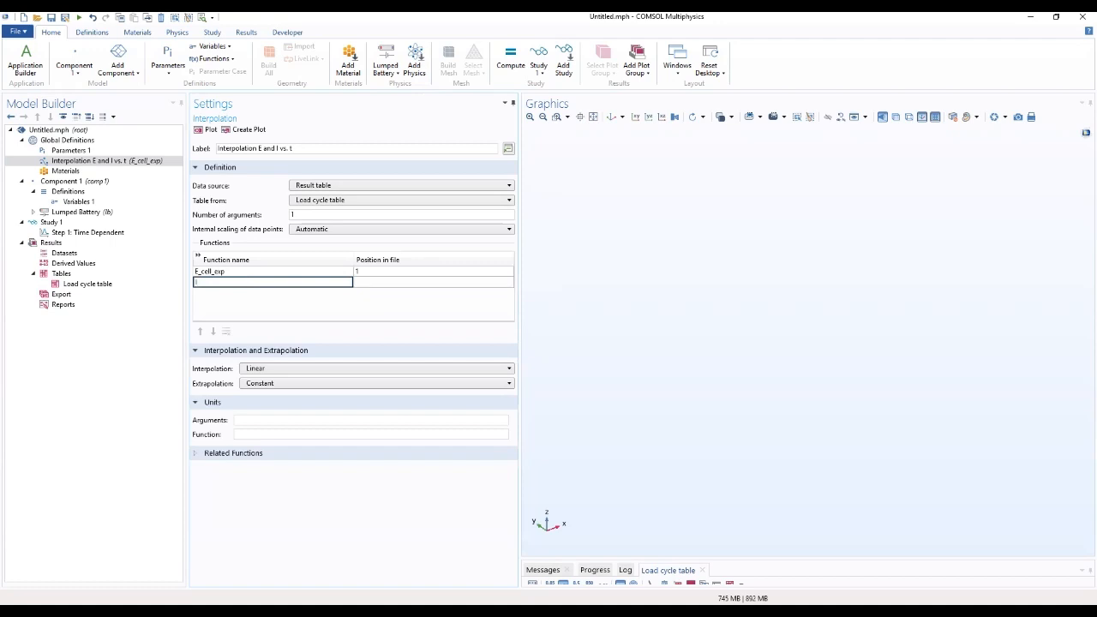
text(I_cell_exp)
key(Return)
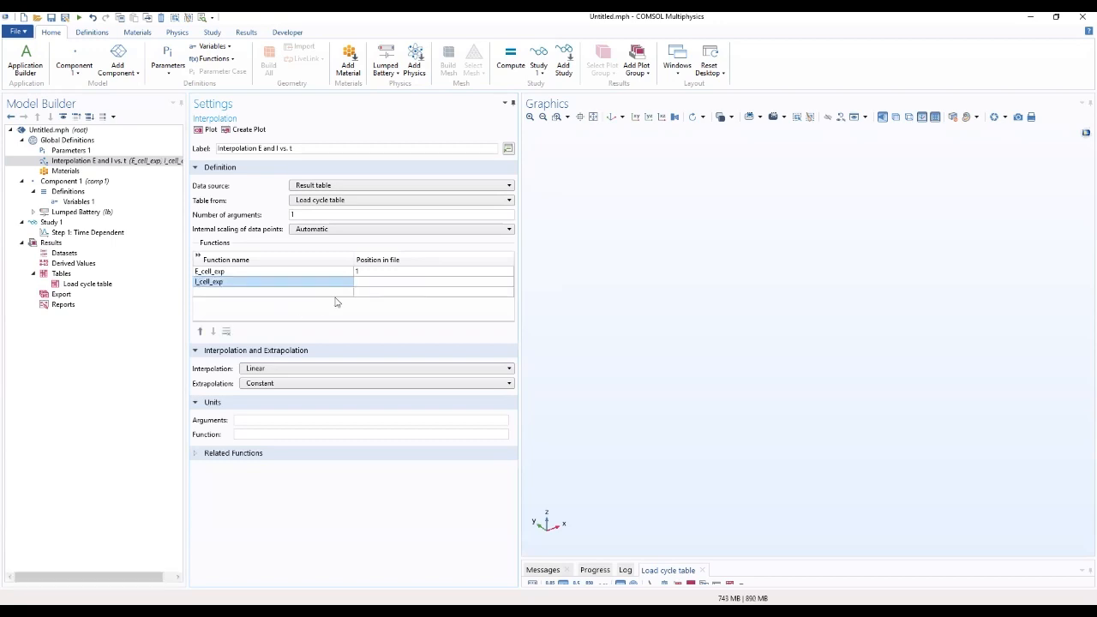
click(377, 283)
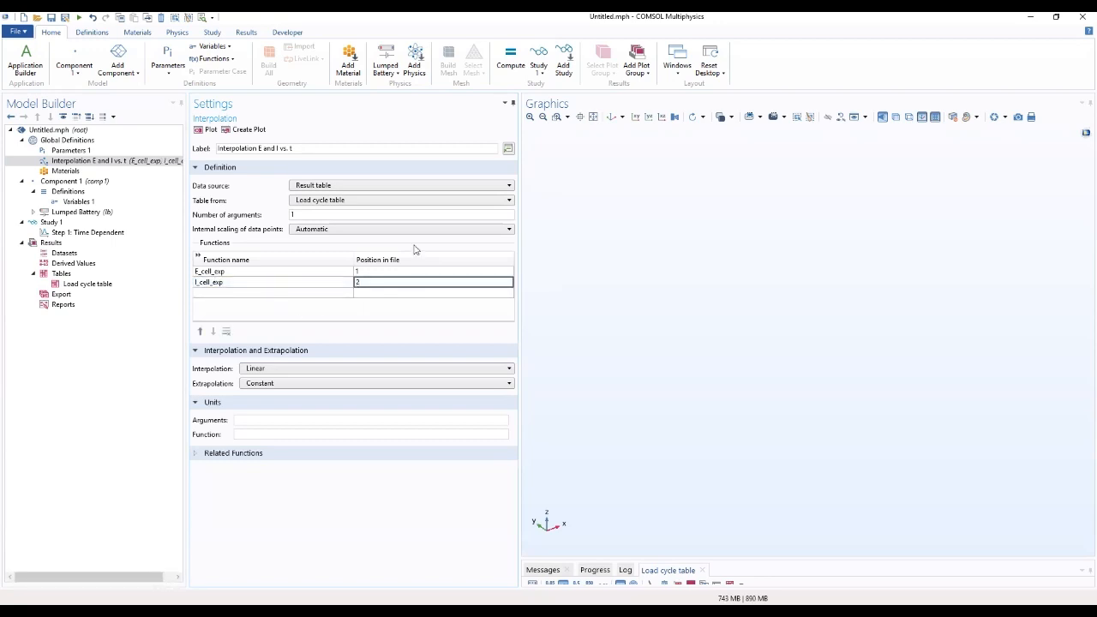
key(Return)
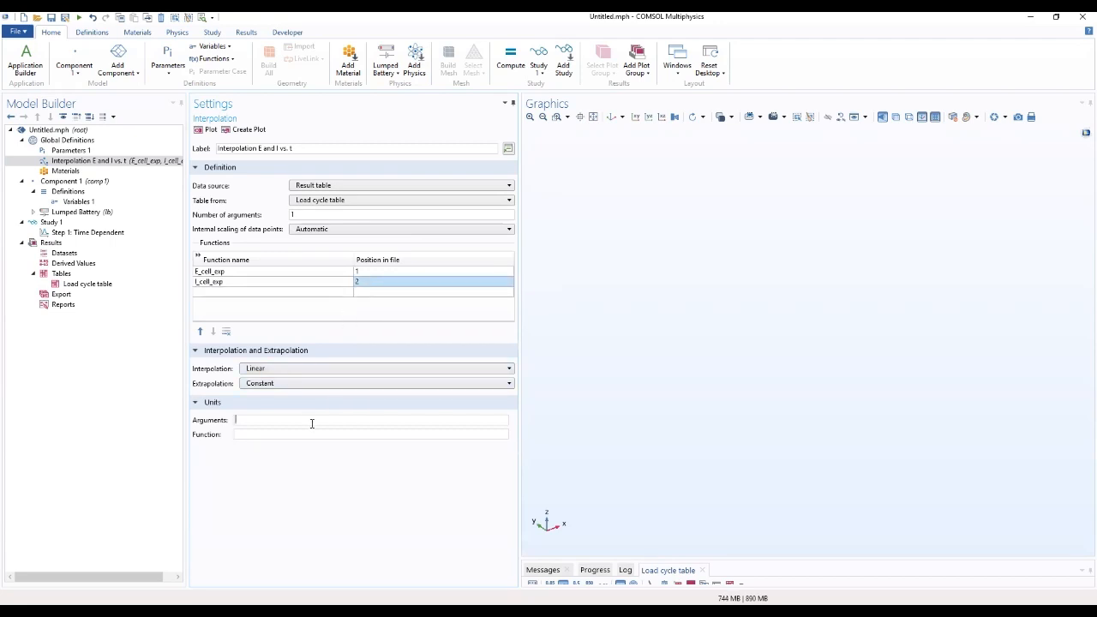
text(s)
click(294, 406)
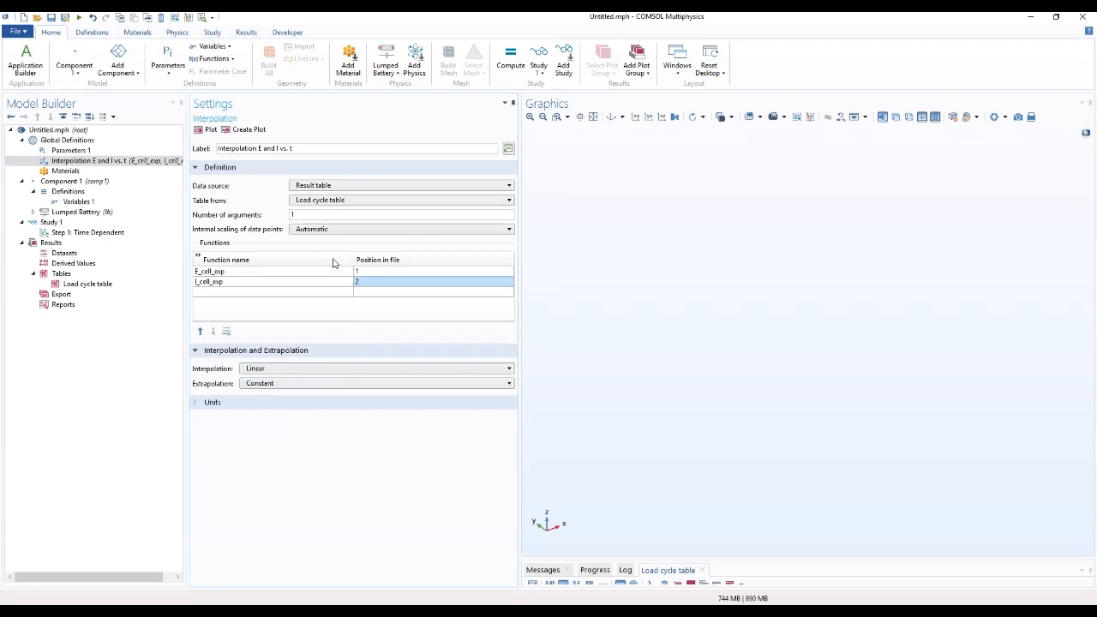
Step: Set the Lumped Battery's applied current to I_cell_exp, battery cell capacity to Q_cell0 and initial cell state-of-charge to SOC_0
click(84, 201)
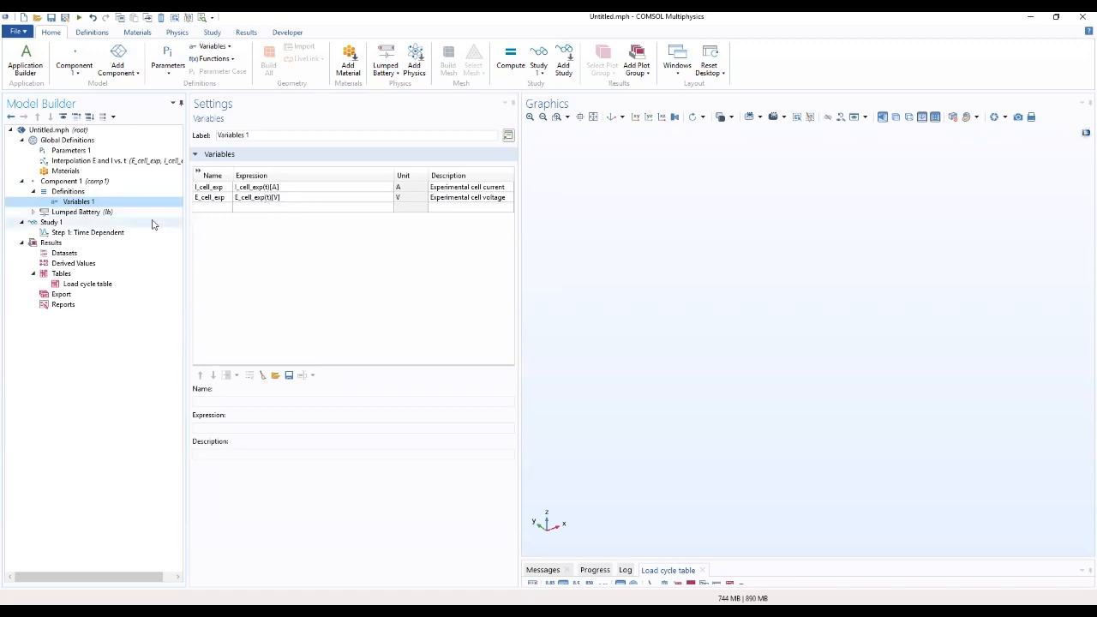
click(107, 215)
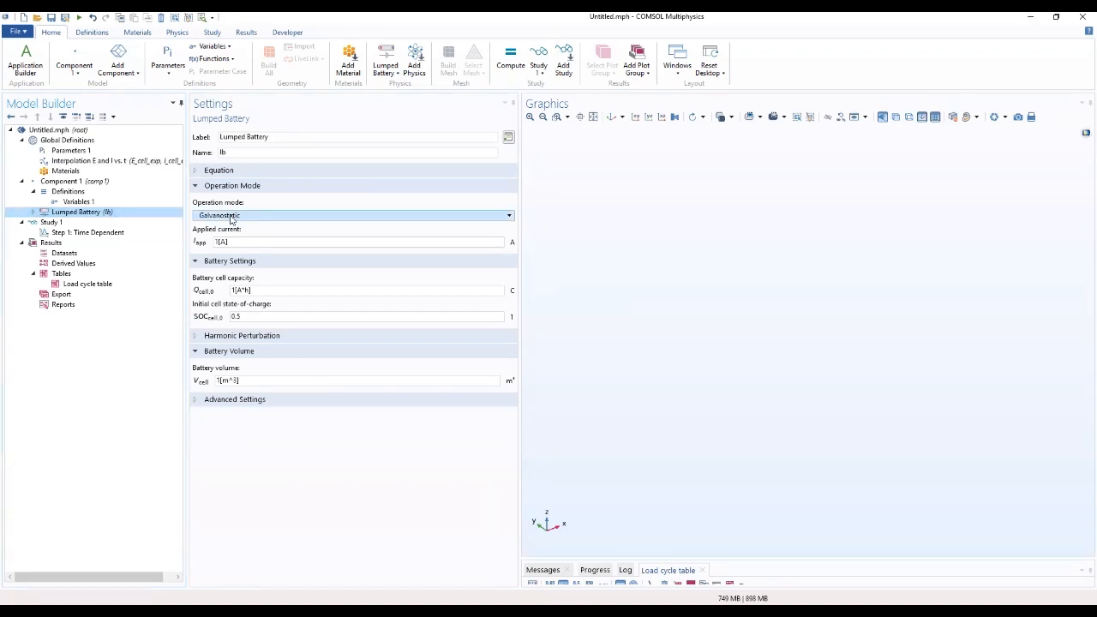
click(195, 171)
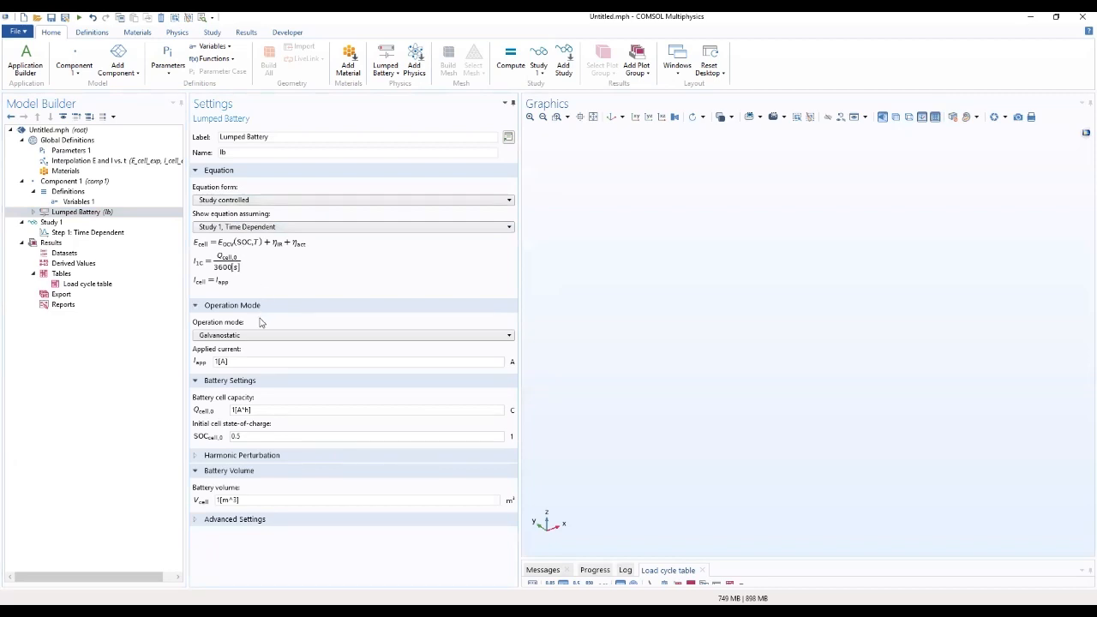
drag(245, 364, 203, 366)
text(I_cell_exp)
drag(252, 411, 220, 415)
text(Q_cell0)
key(Tab)
text(1OC_0)
Step: Expand the Lumped Battery's Harmonic Perturbation settings and check the parameter names in Parameters 1
click(324, 456)
click(60, 151)
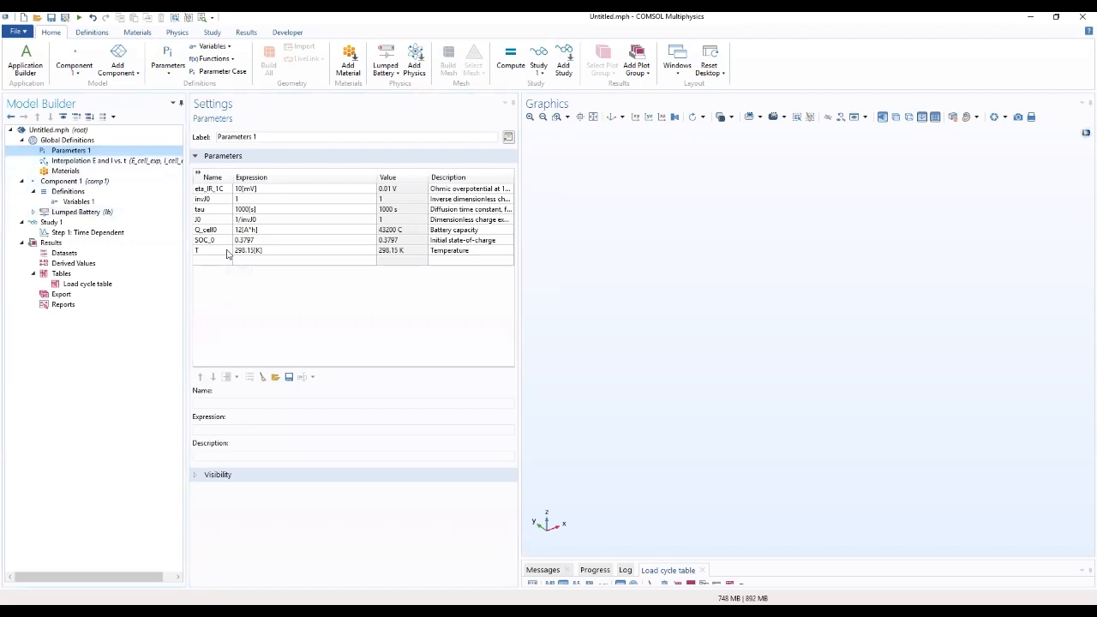
click(82, 212)
Step: Clear the table of open circuit voltage at reference temperature in Cell Equilibrium Potential 1
click(35, 212)
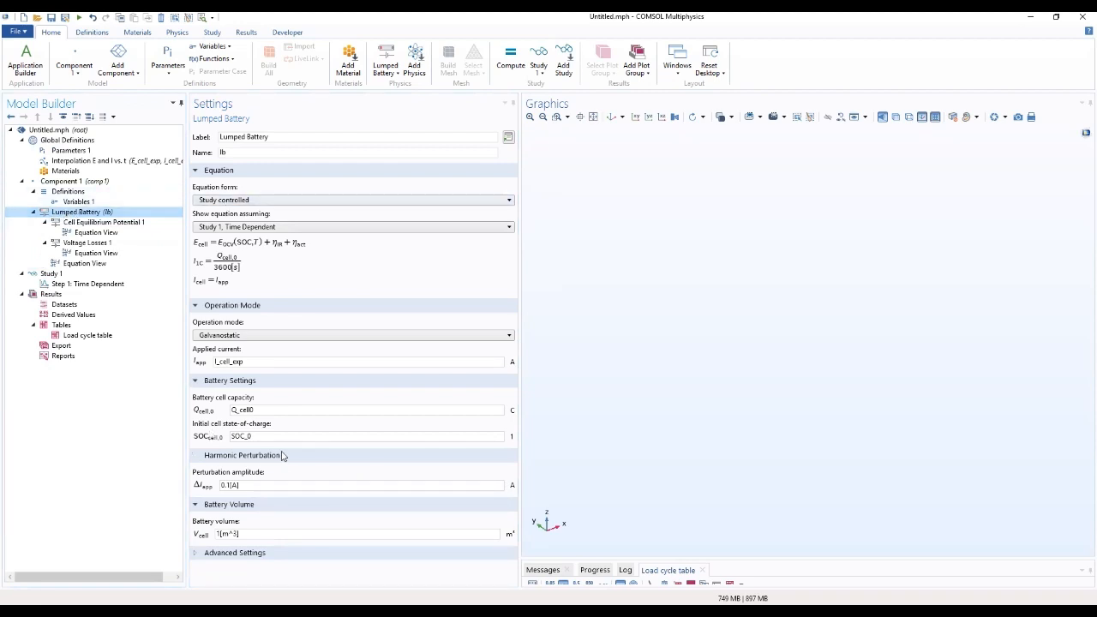
click(77, 224)
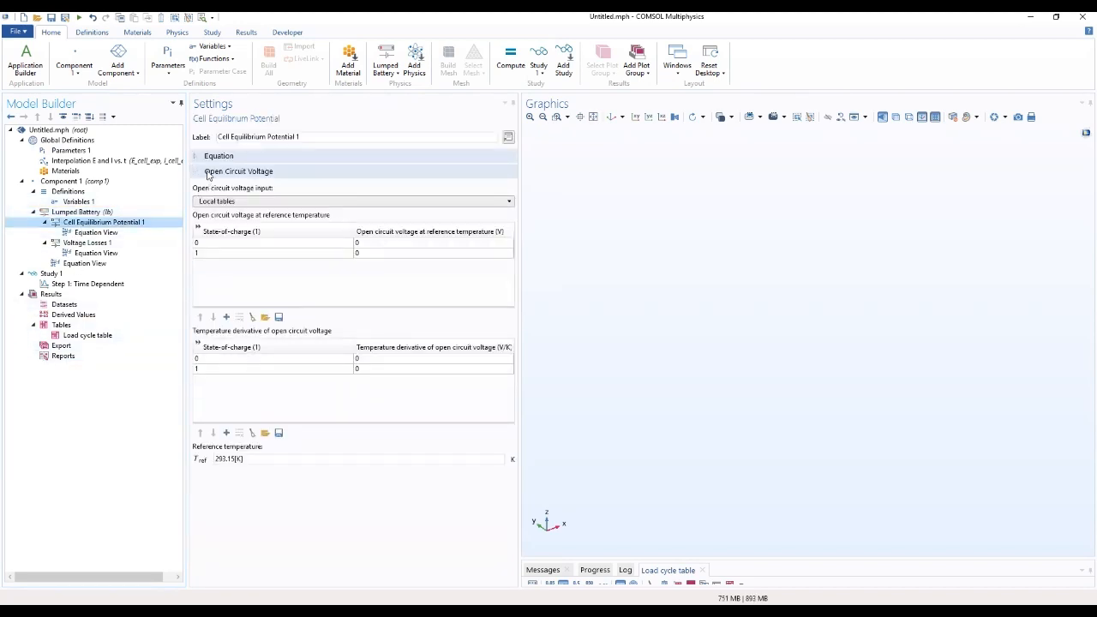
click(252, 318)
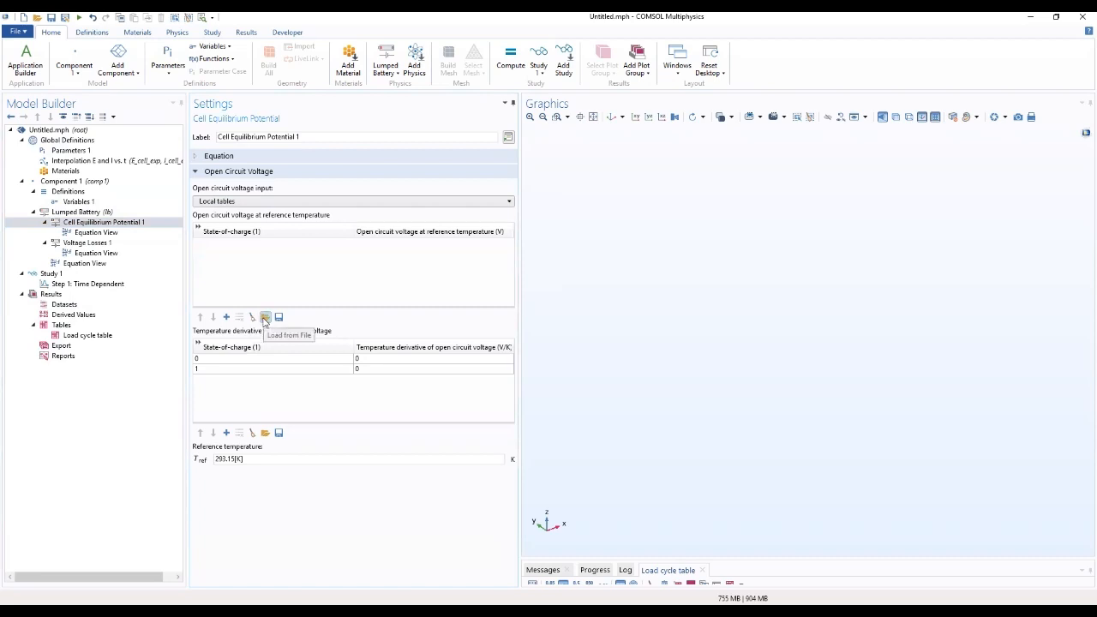
Step: Load the open circuit voltage table in Cell Equilibrium Potential 1 from the file lumped_li_battery_parameter_estimation_E_OCP_data
click(264, 318)
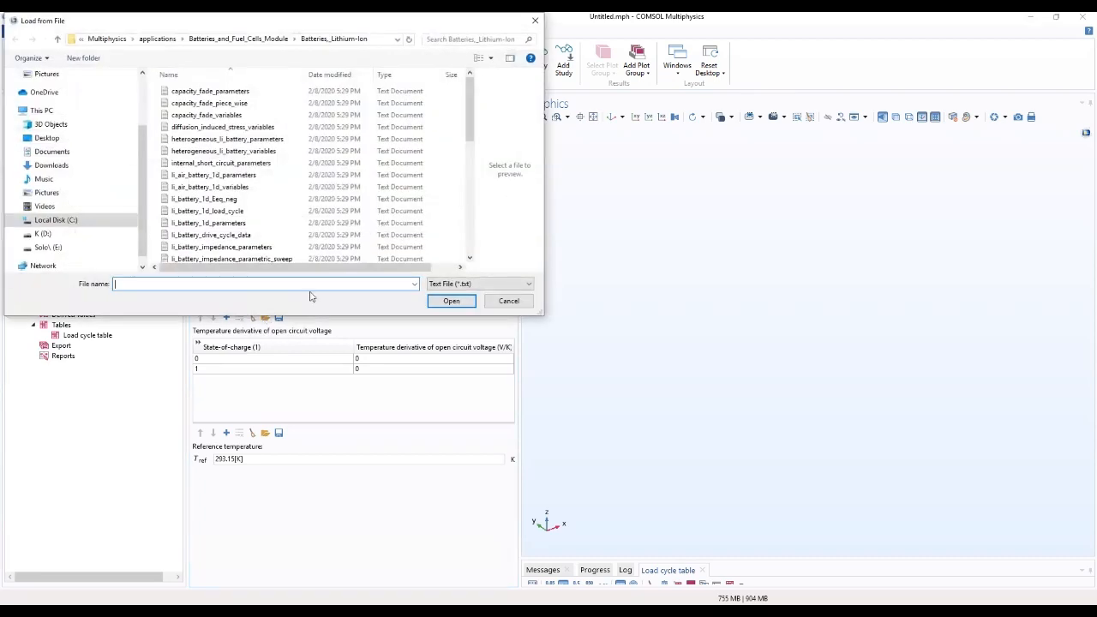
scroll(392, 211, down, 5)
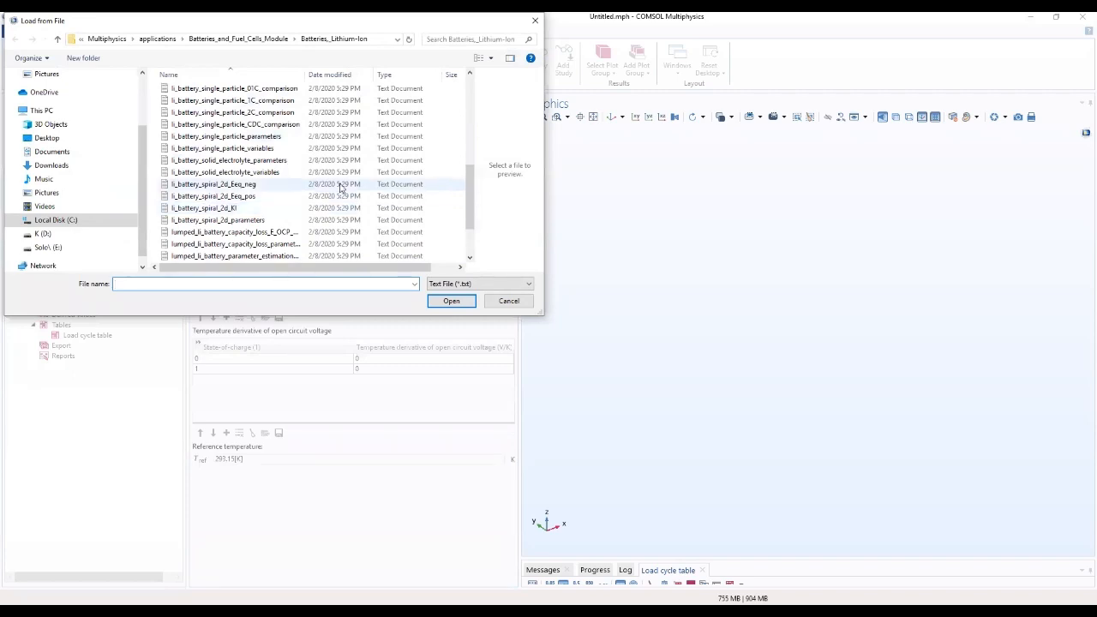
drag(470, 182, 468, 189)
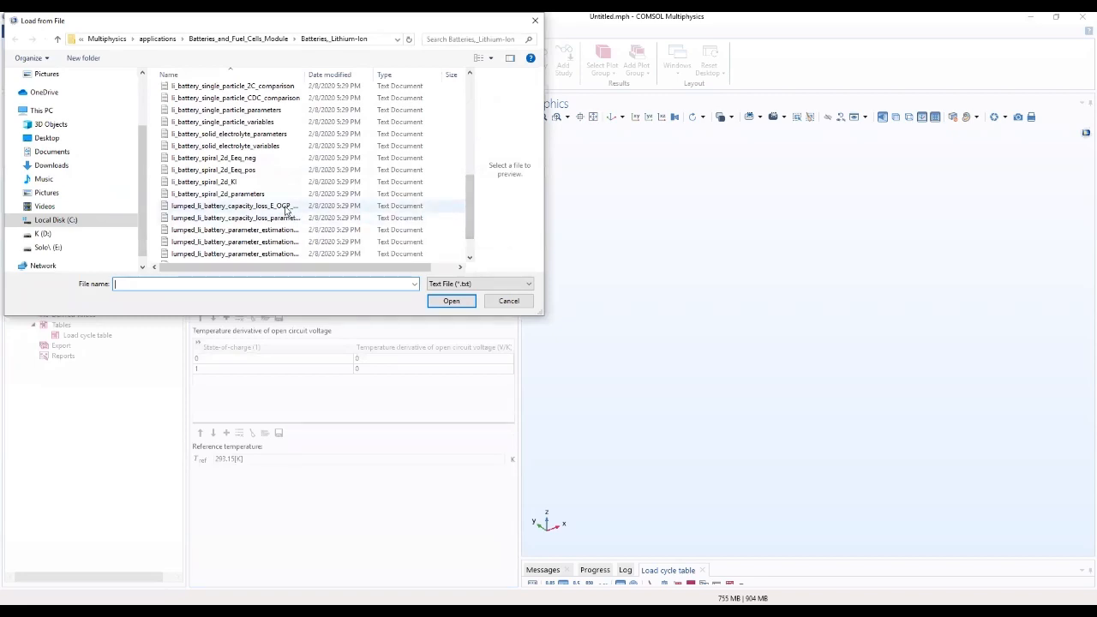
scroll(285, 209, down, 1)
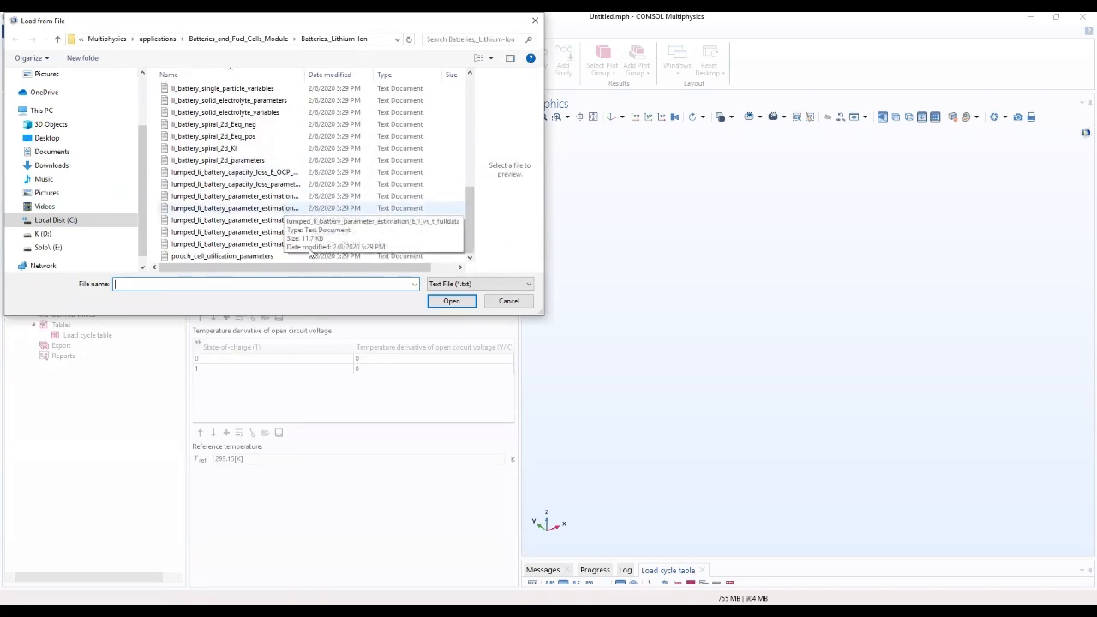
drag(477, 92, 507, 91)
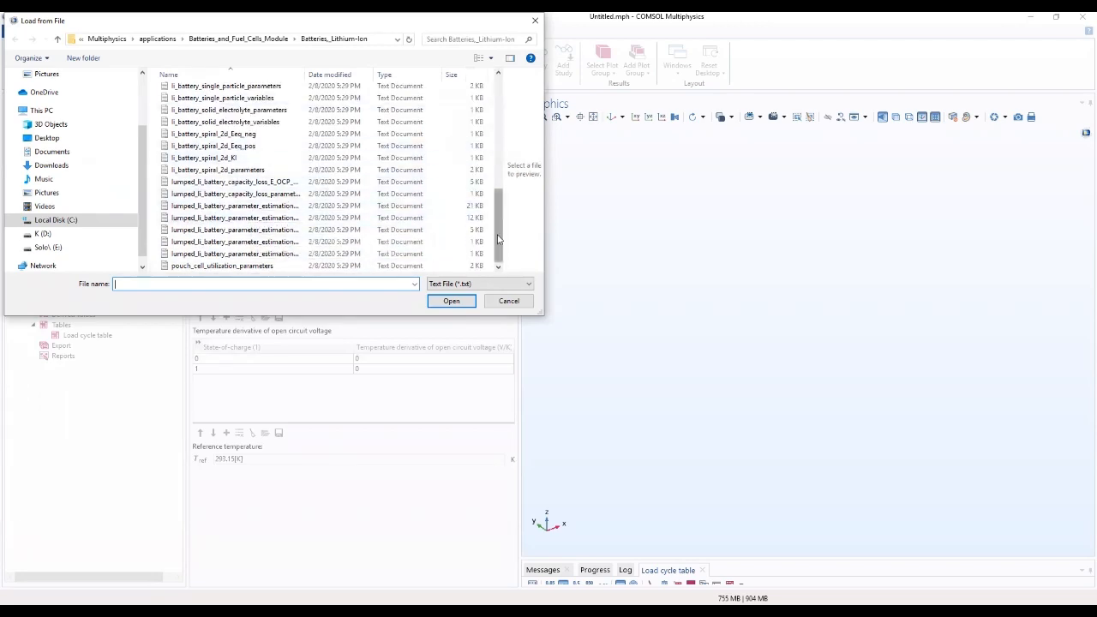
mouse_move(499, 239)
mouse_down()
mouse_move(502, 125)
mouse_move(518, 248)
mouse_move(500, 256)
mouse_up()
scroll(264, 261, up, 1)
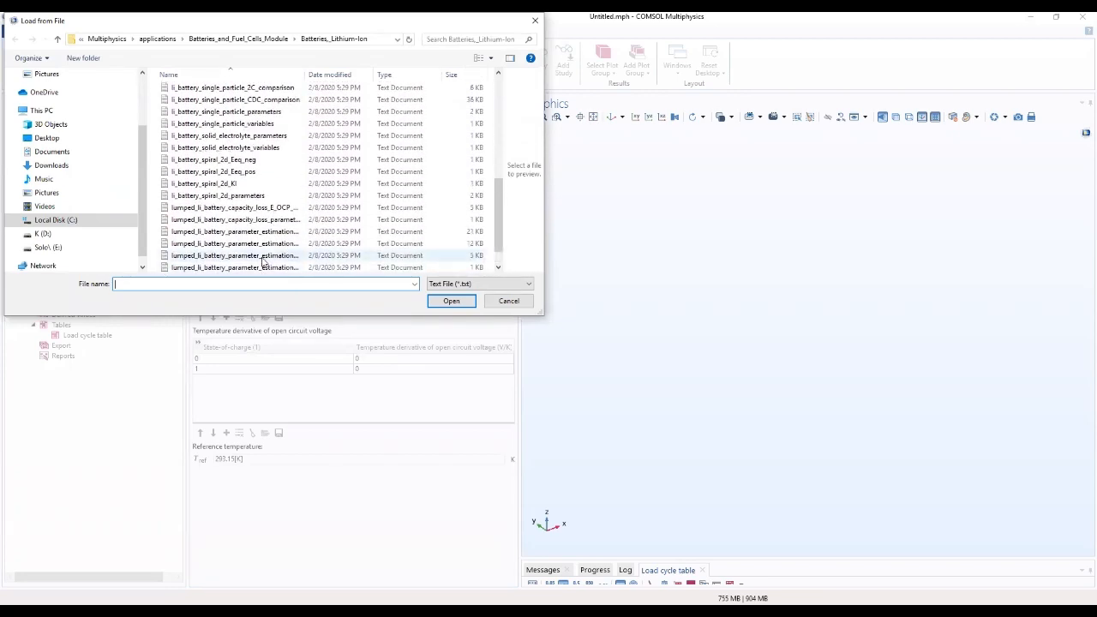
scroll(264, 260, down, 1)
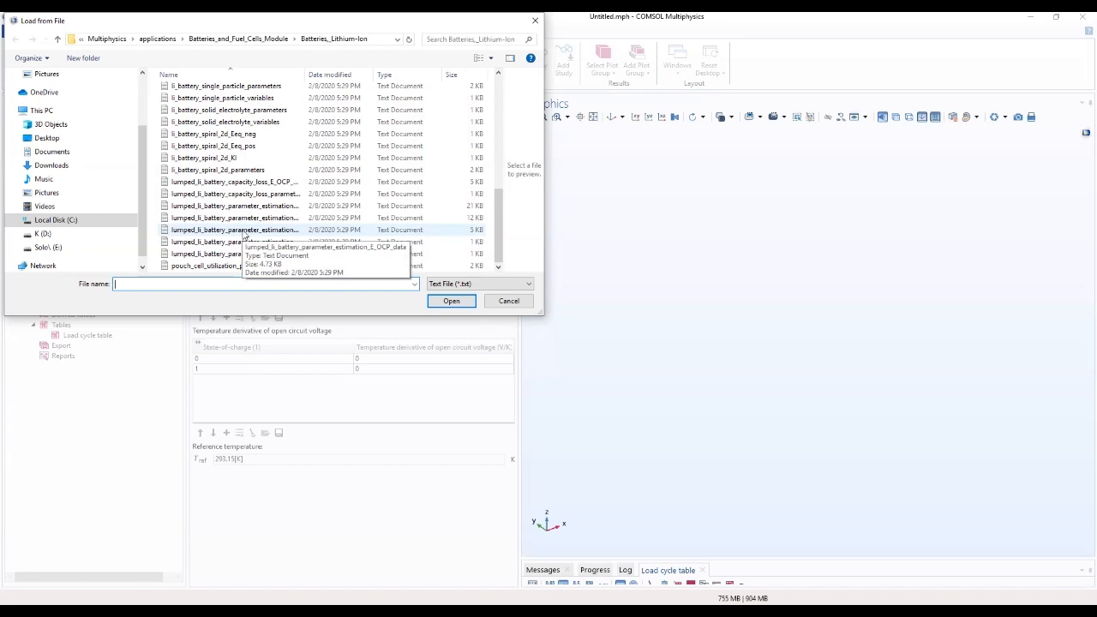
double_click(246, 232)
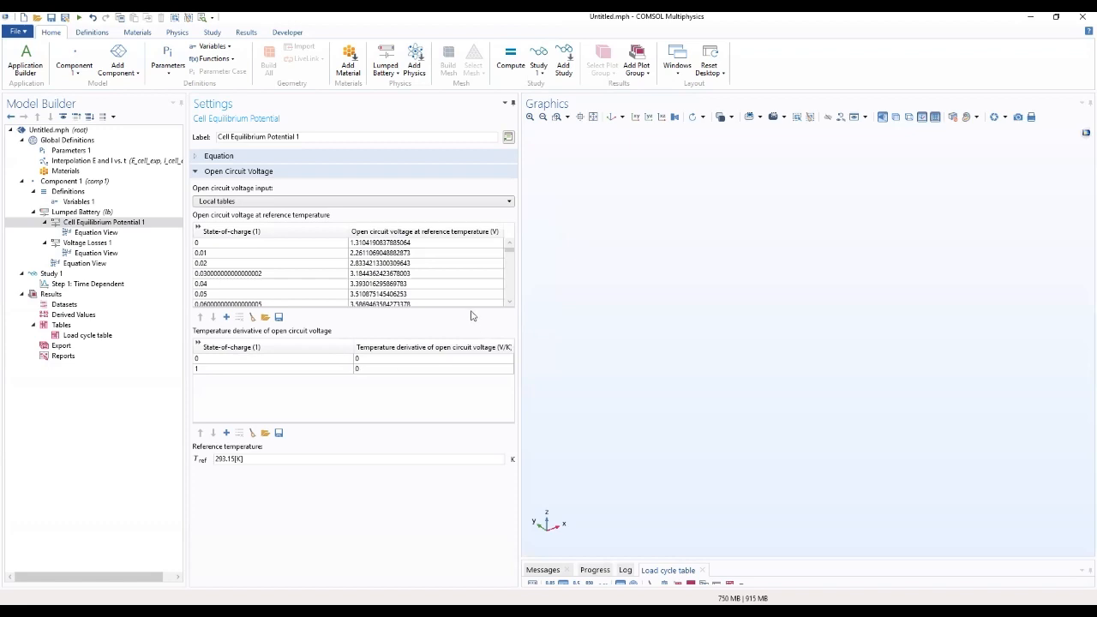
Step: Set the reference temperature of Cell Equilibrium Potential 1 to T and enlarge the open circuit voltage table
drag(471, 316, 472, 348)
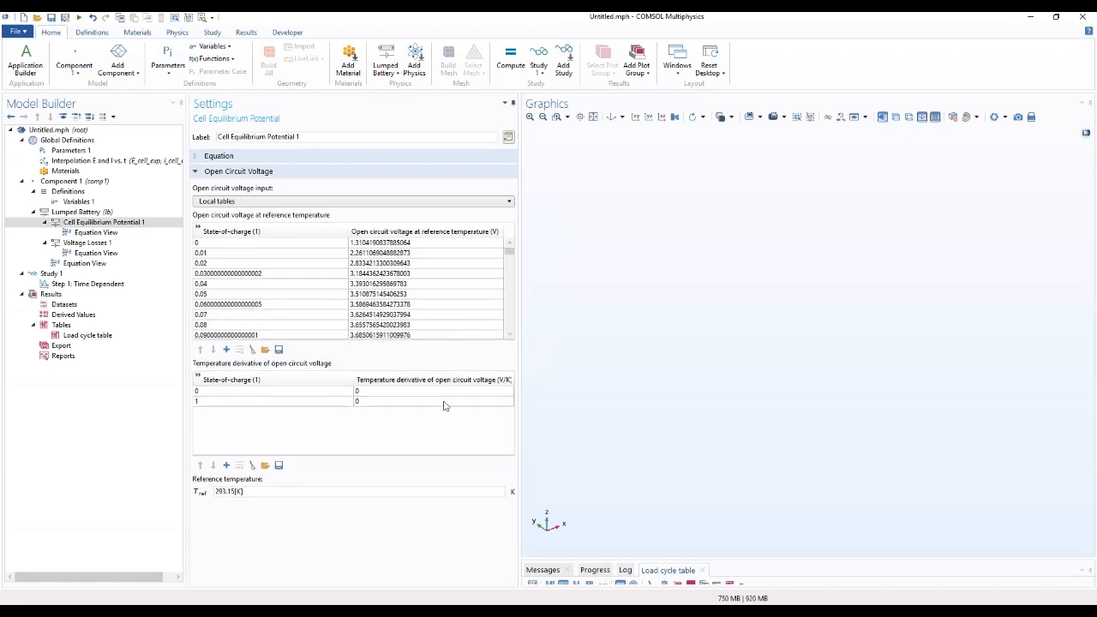
double_click(217, 497)
text(T)
drag(319, 341, 329, 389)
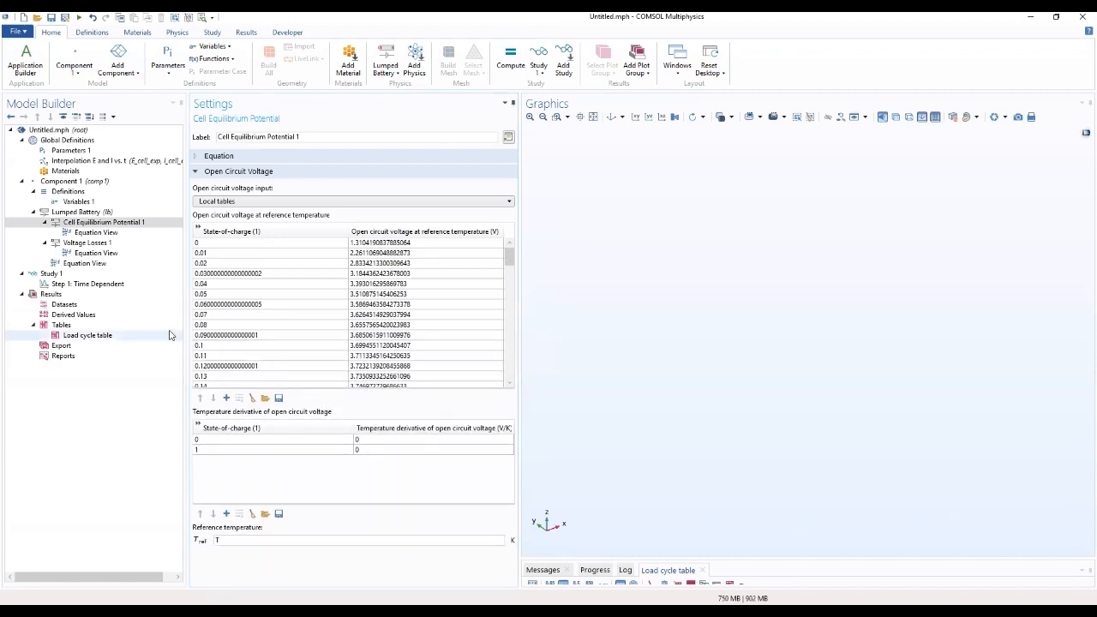
Step: Include concentration overpotential with particle diffusion in Voltage Losses 1, and expand its equation and particle discretization settings
click(90, 245)
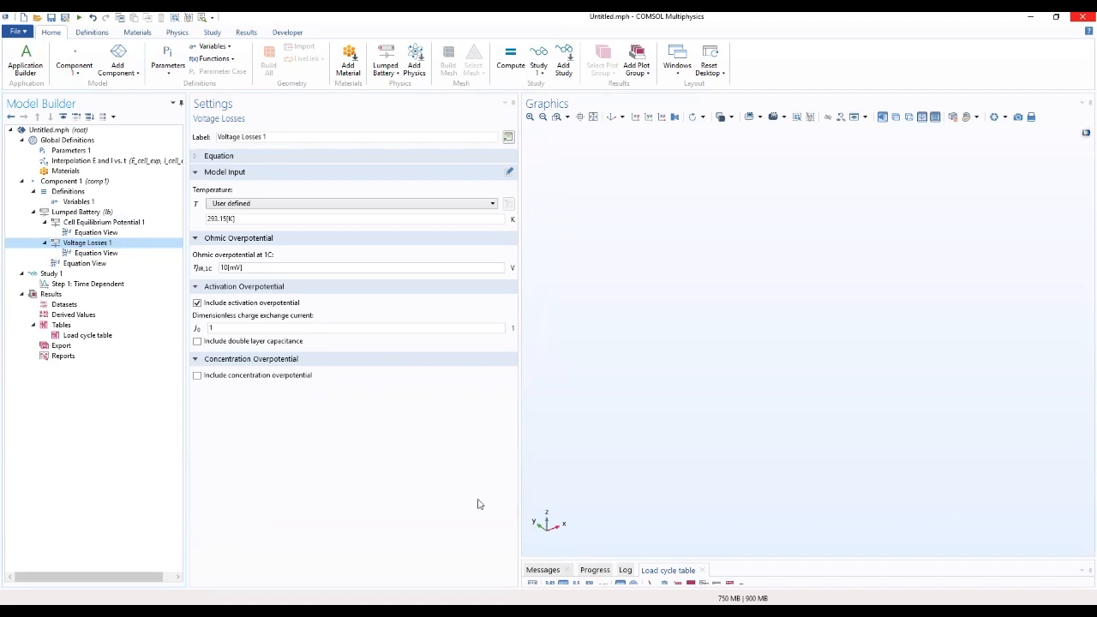
click(196, 360)
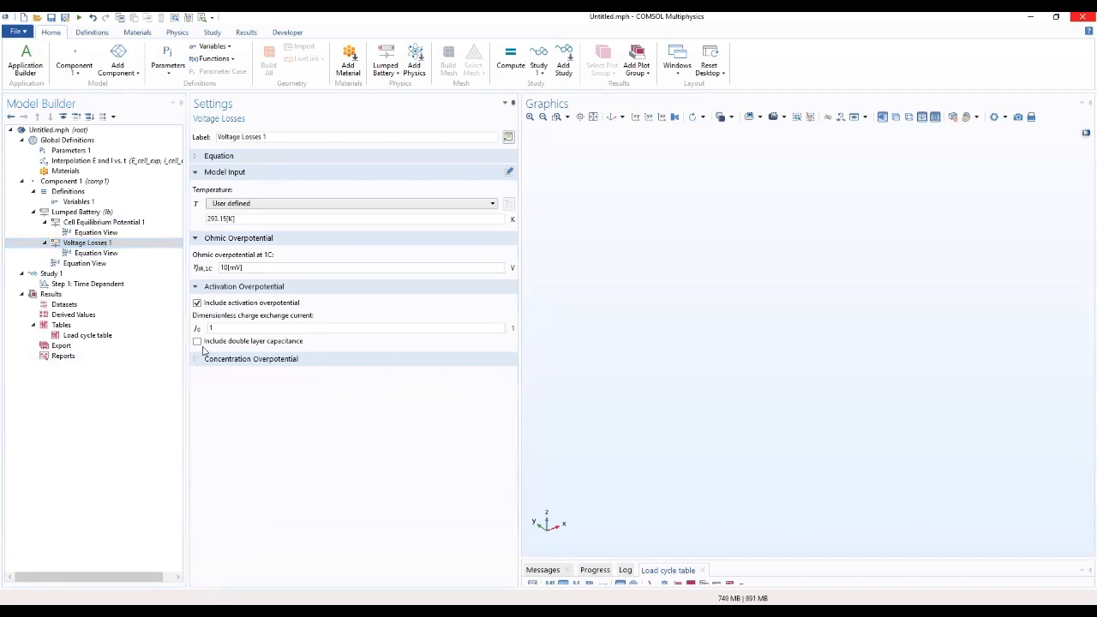
click(194, 359)
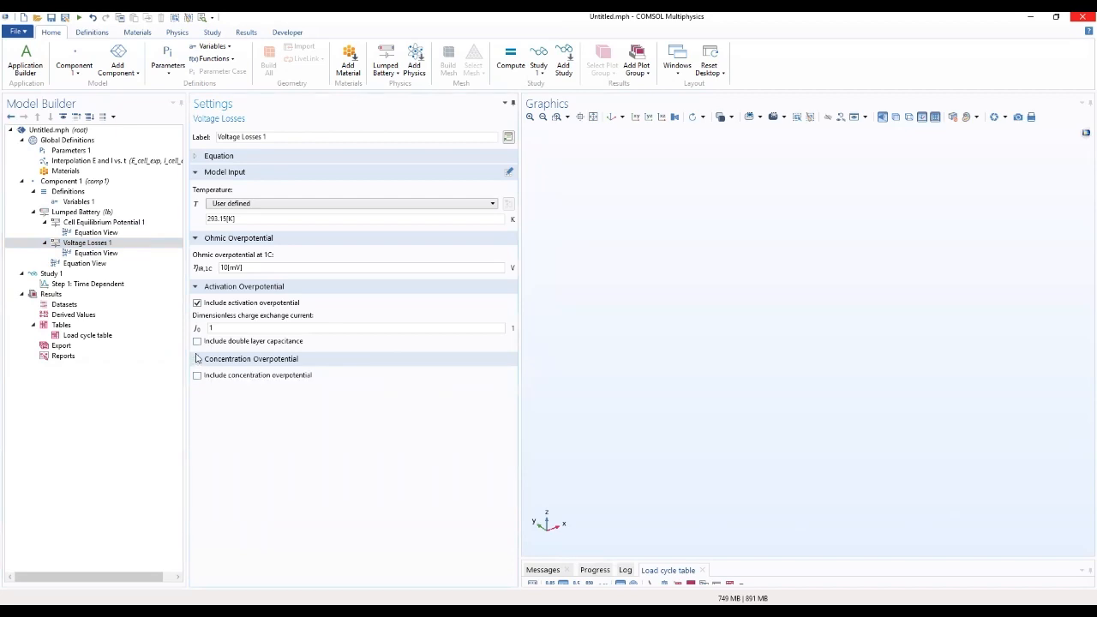
click(196, 156)
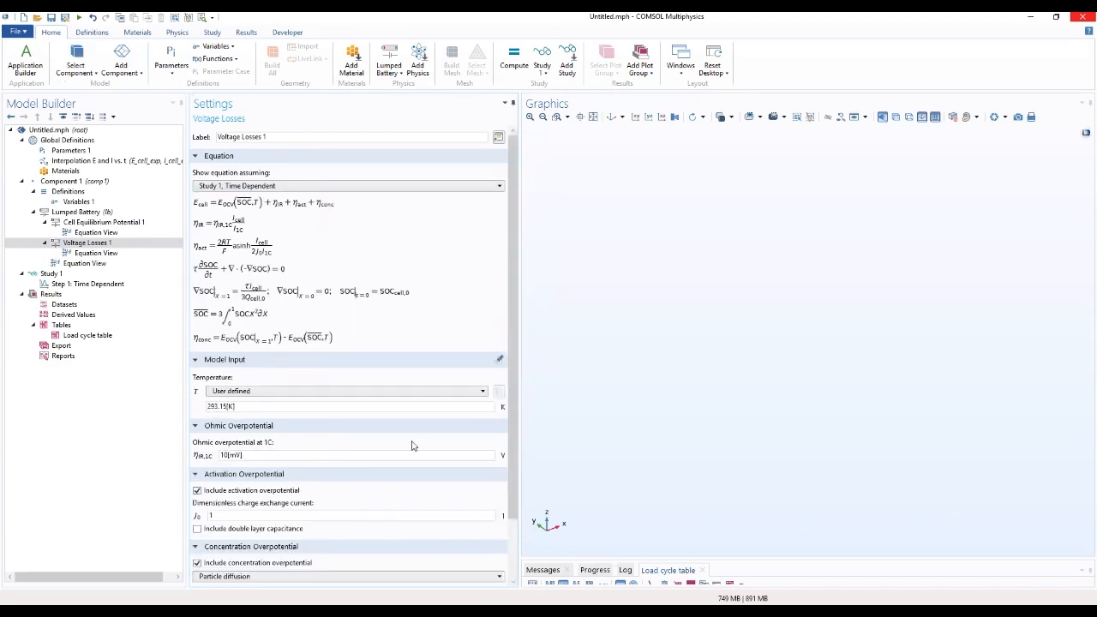
scroll(411, 445, down, 1)
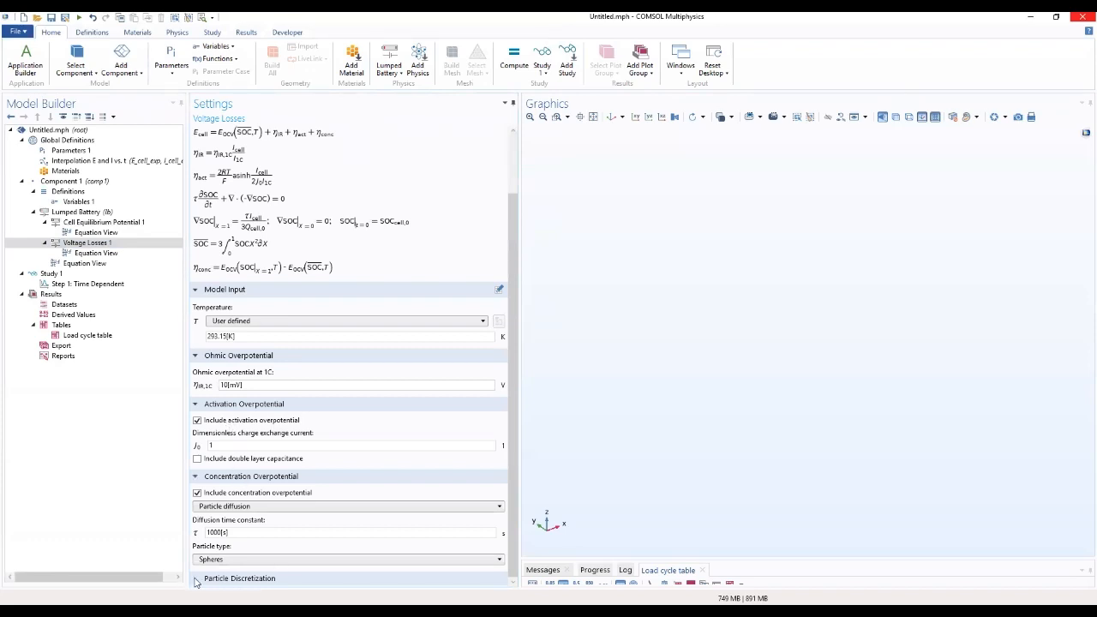
scroll(313, 522, down, 2)
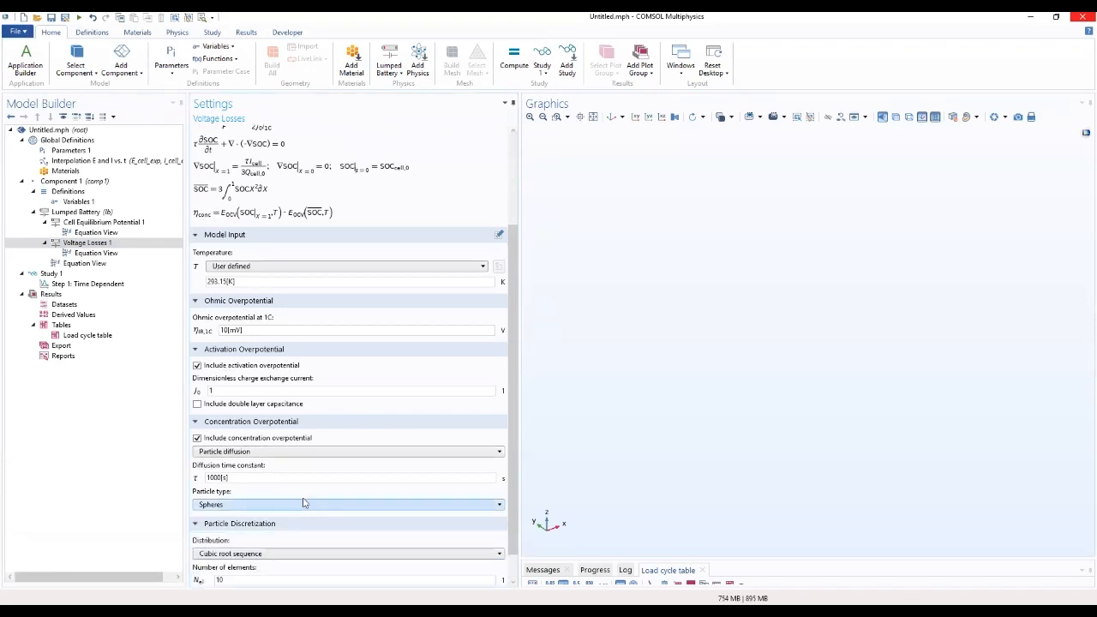
Step: Rename Study 1 as "Study 1 -Load Curve simulation"
click(53, 274)
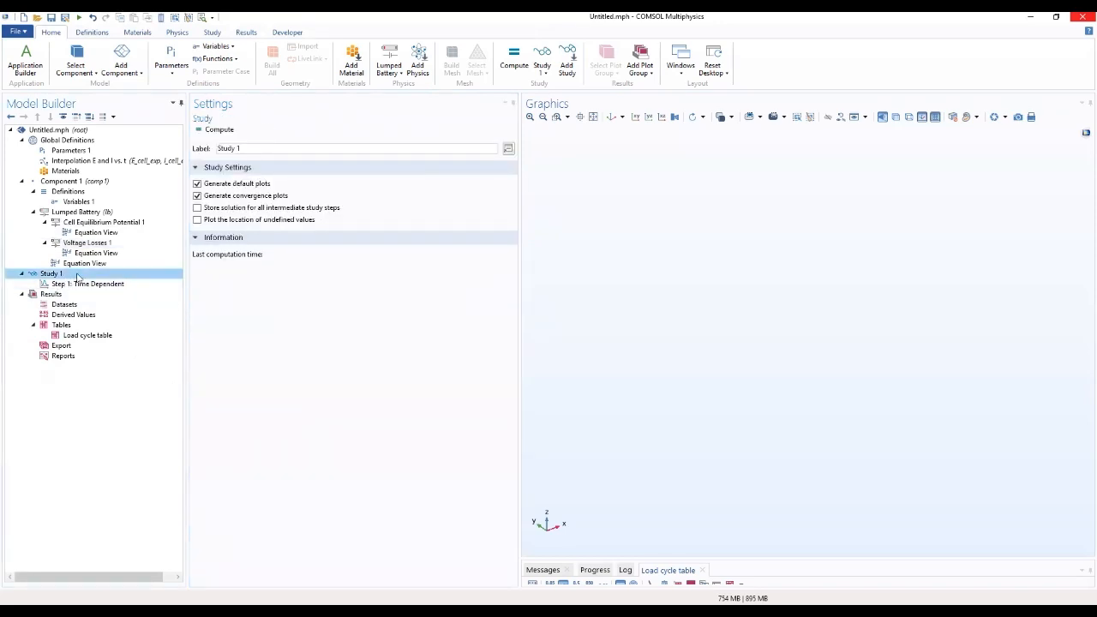
drag(292, 148, 220, 148)
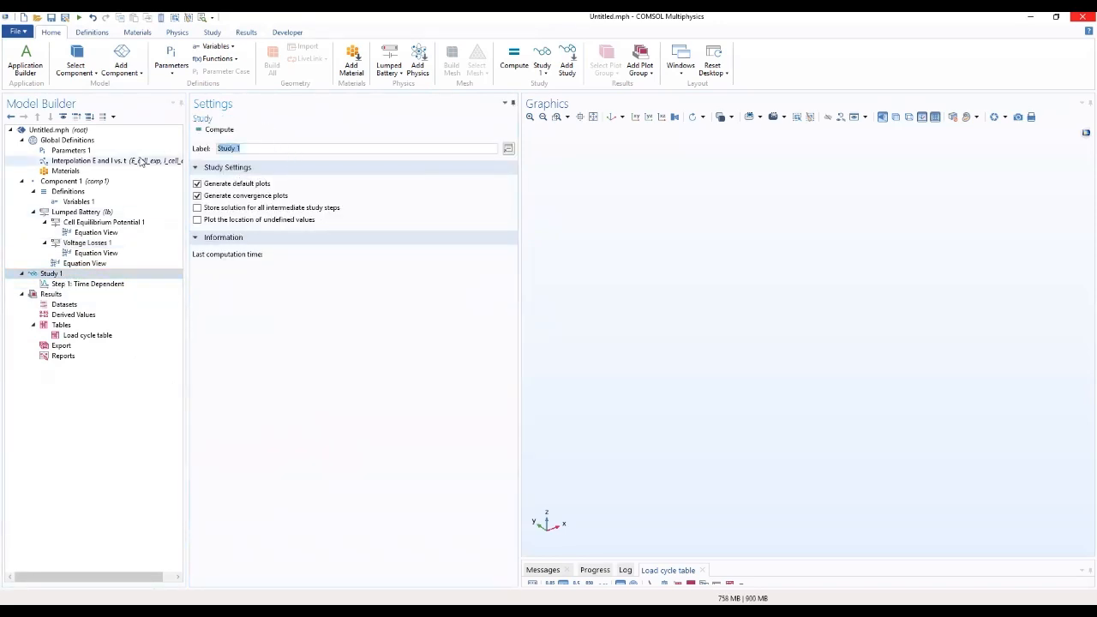
click(245, 149)
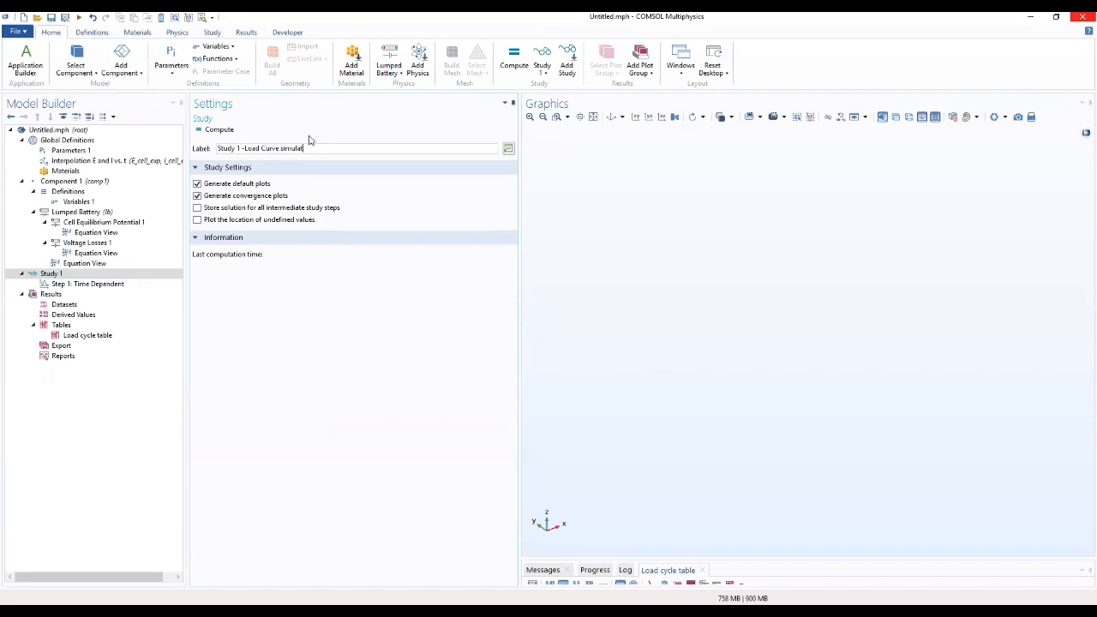
text(ion)
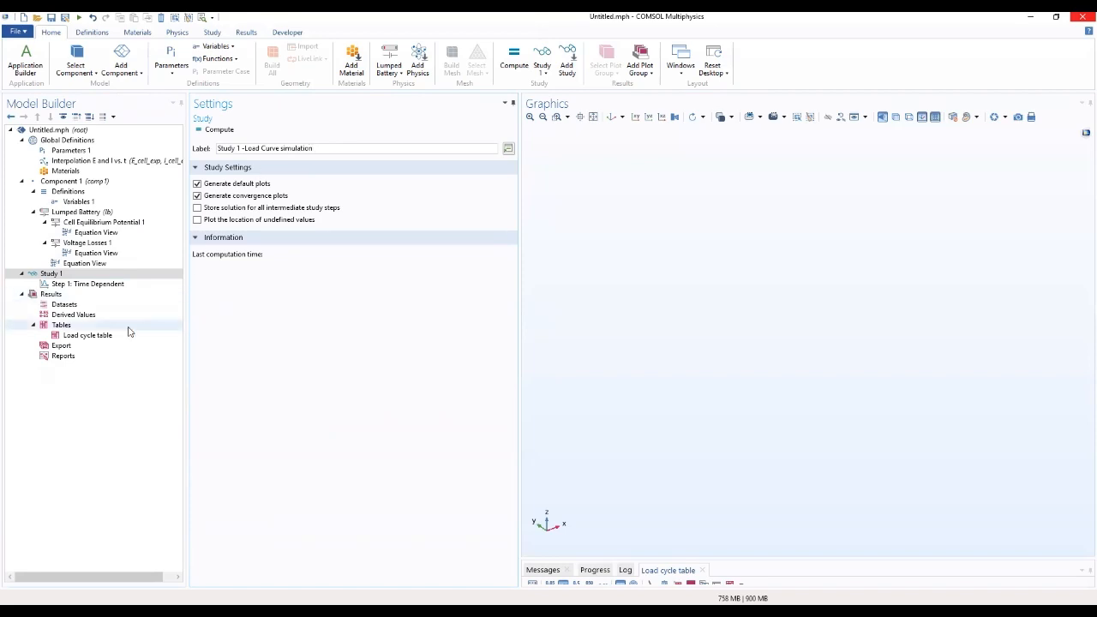
Step: Set the Time Dependent step's times to range(0,1,300) and its tolerance to User controlled, then edit the relative tolerance
click(75, 284)
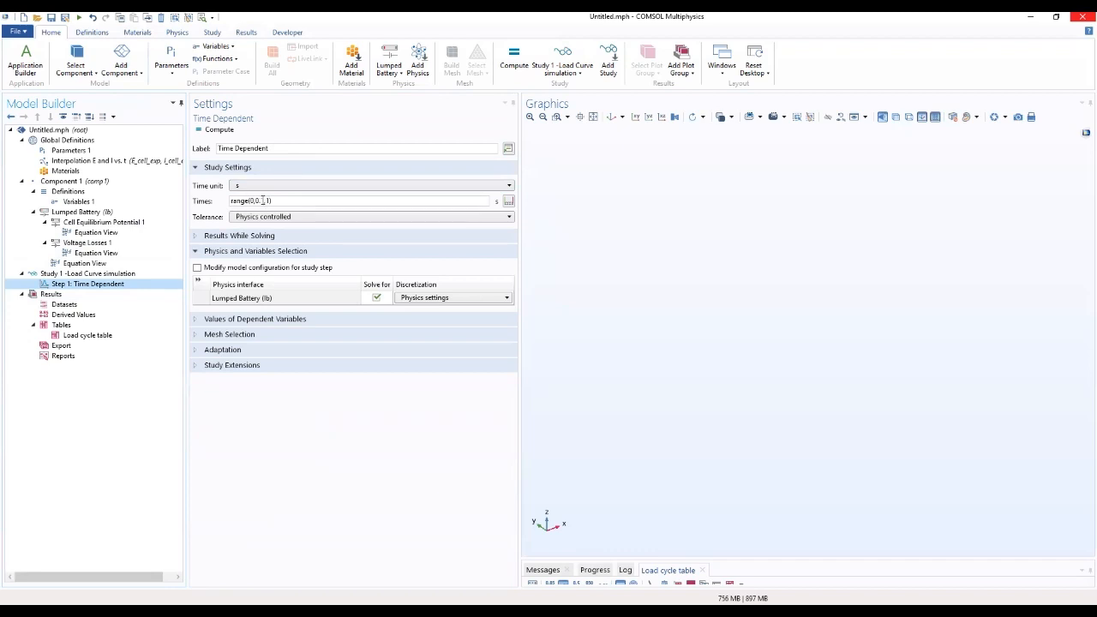
drag(261, 201, 256, 200)
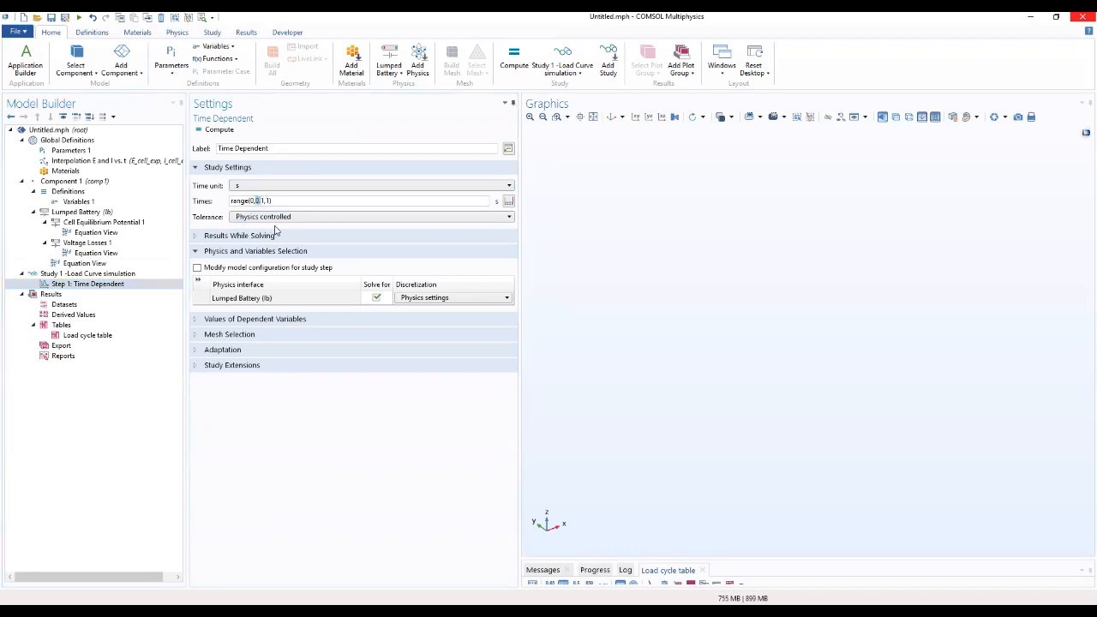
key(BackSpace)
click(383, 219)
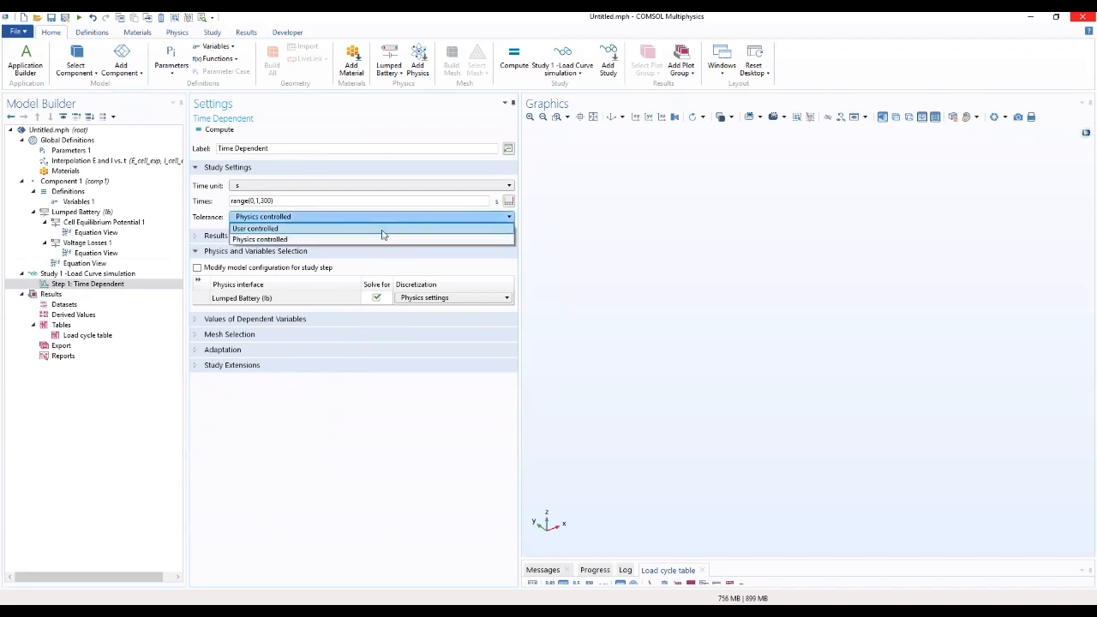
click(383, 229)
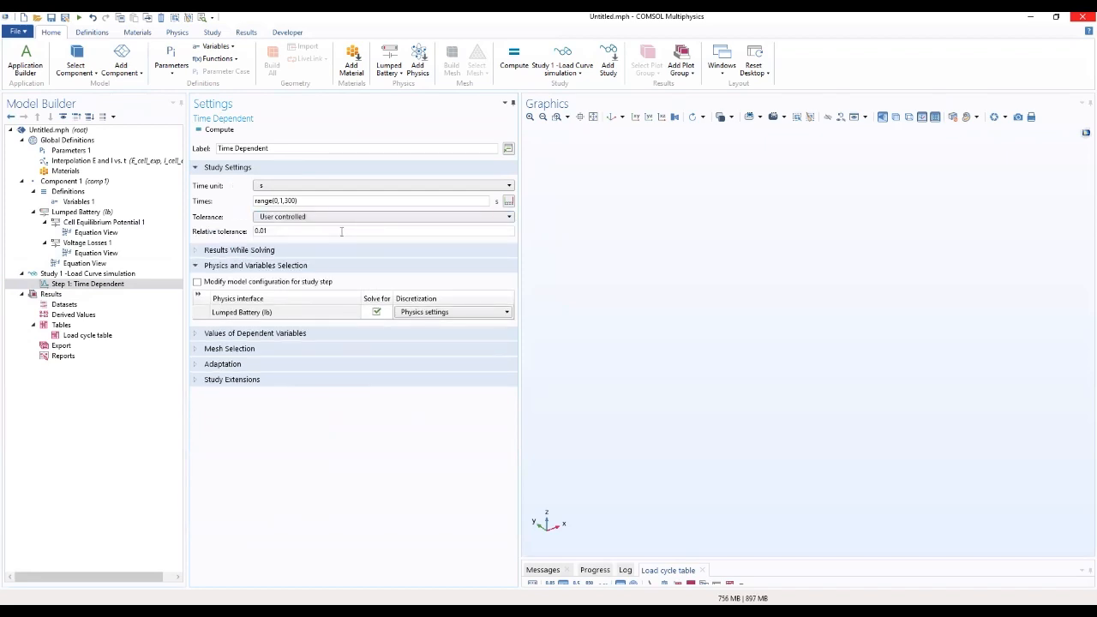
drag(341, 231, 230, 242)
drag(261, 231, 271, 231)
click(262, 233)
Step: Compute the load curve simulation study and view the Cell State-of-Charge plot
click(71, 276)
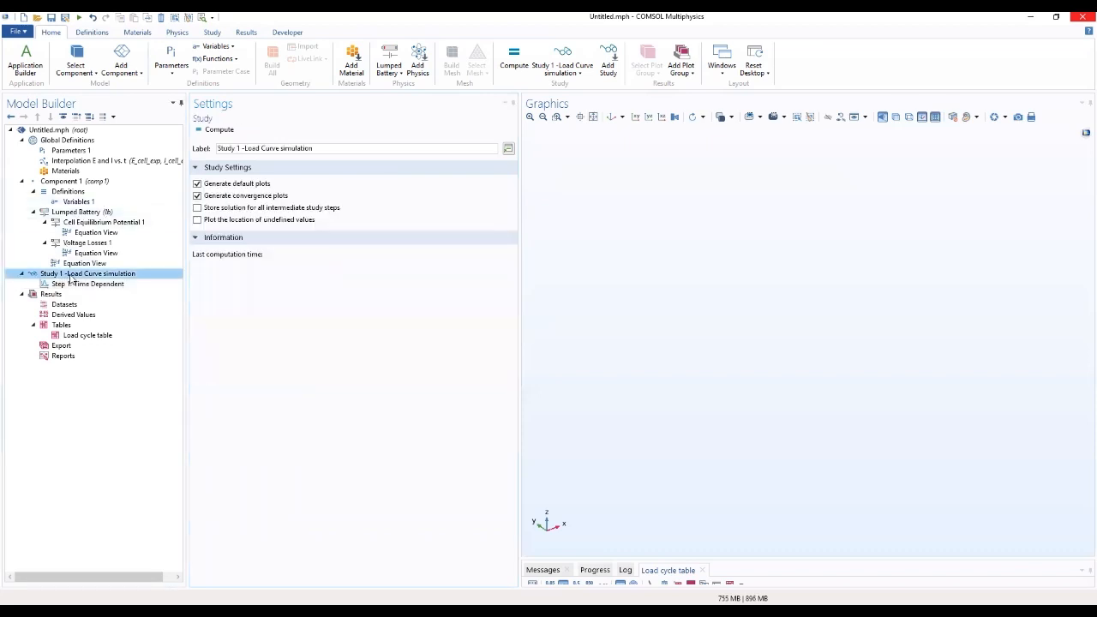
click(219, 130)
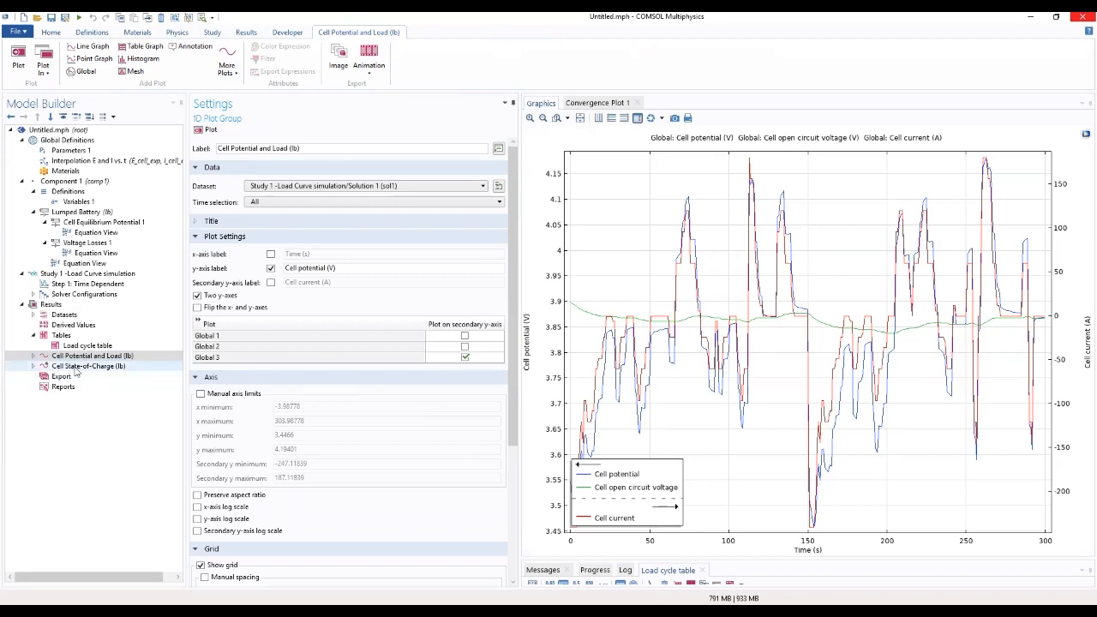
click(78, 367)
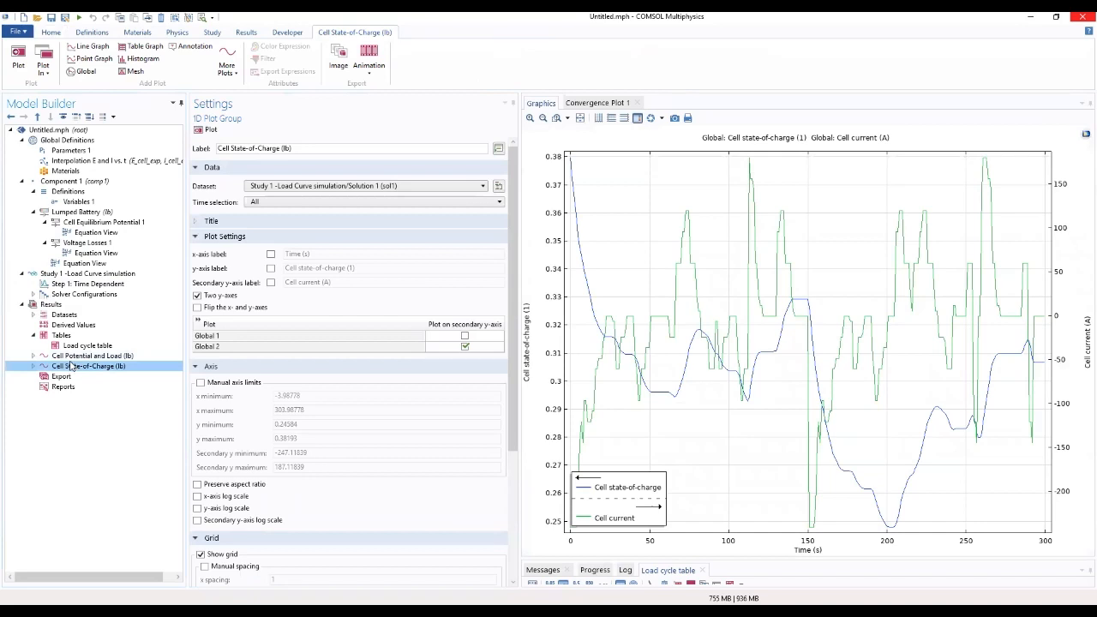
Step: Rename the Cell Potential and Load plot group as Cell Voltage and set its title type to None
click(72, 356)
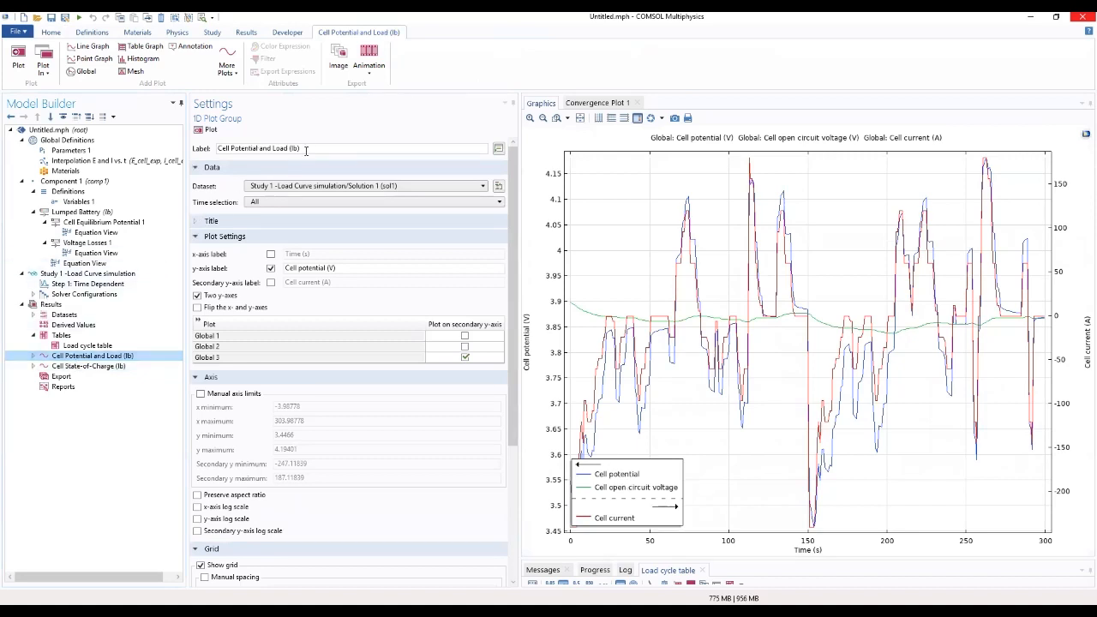
drag(306, 151, 232, 161)
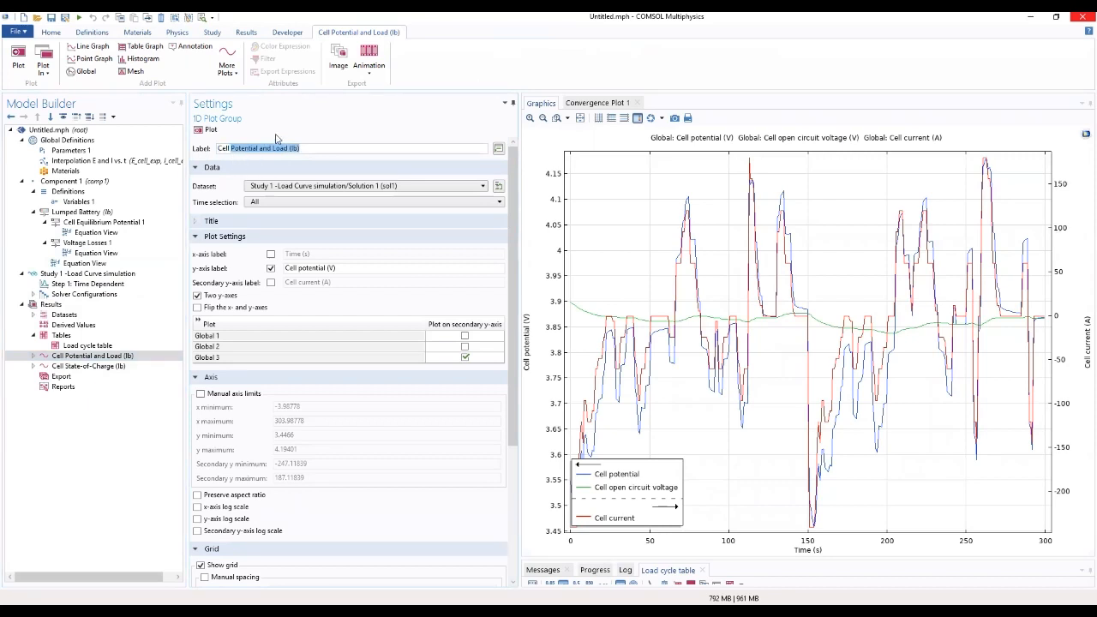
text(Voltage)
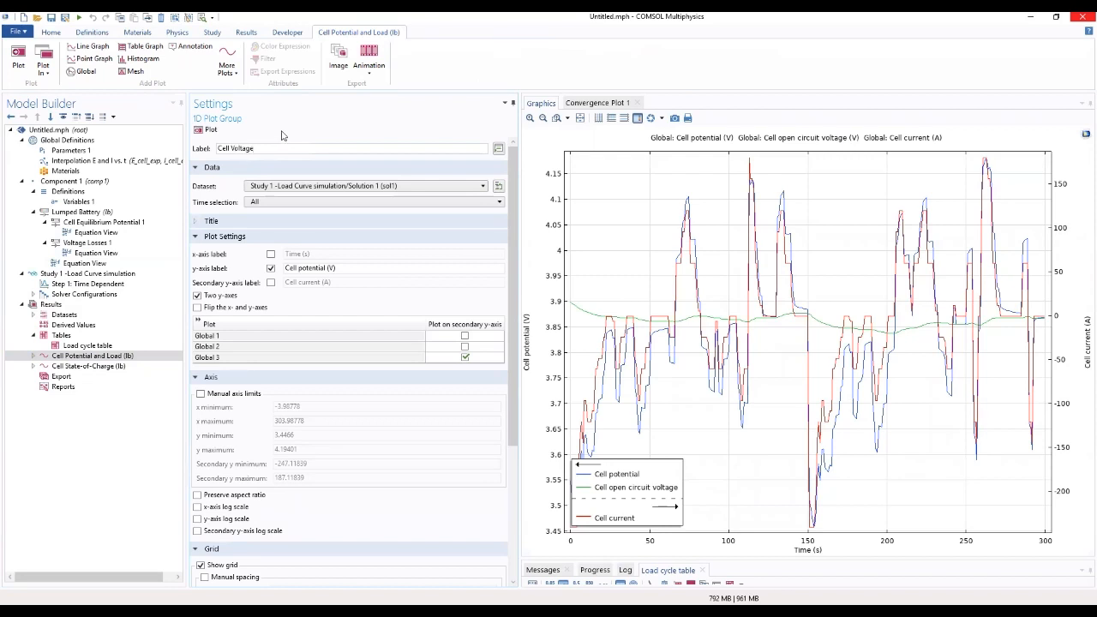
click(284, 225)
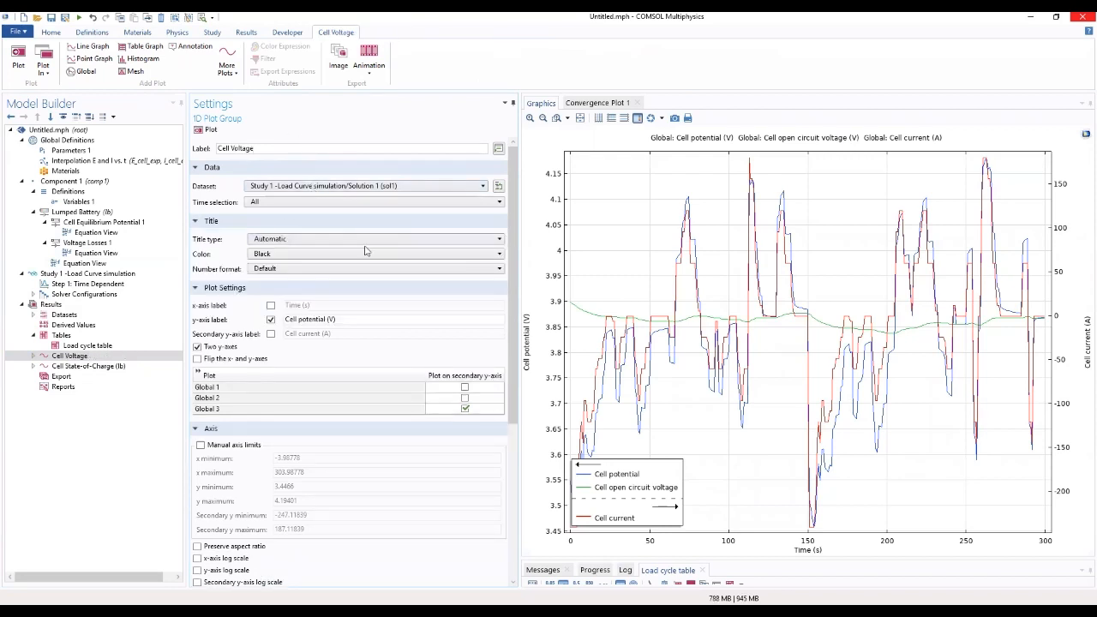
click(364, 240)
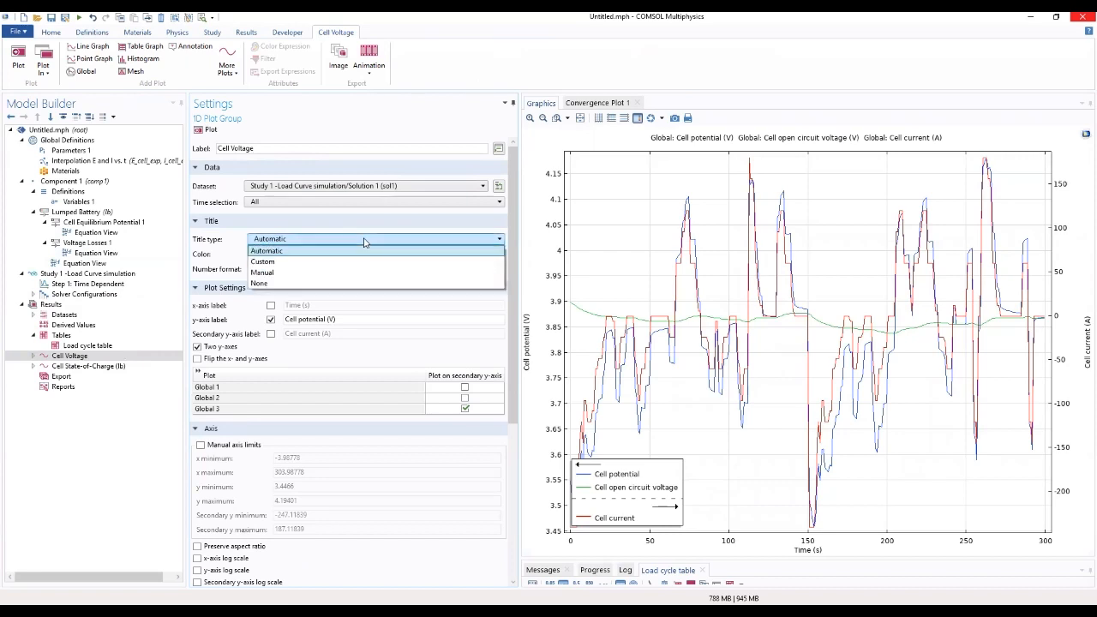
click(347, 283)
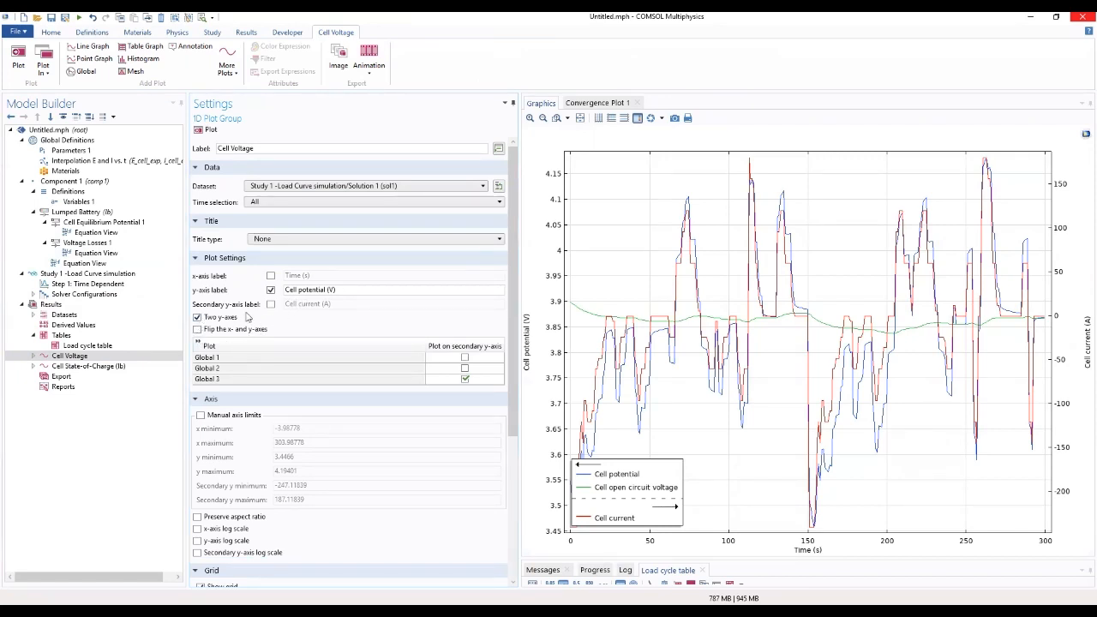
drag(511, 270, 519, 436)
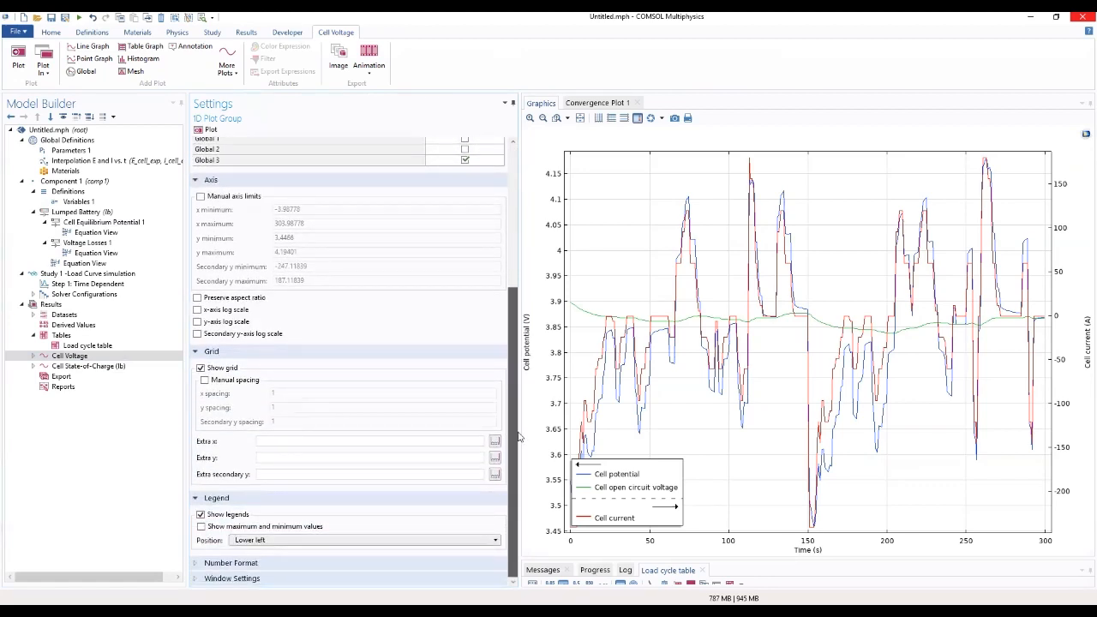
scroll(505, 368, up, 3)
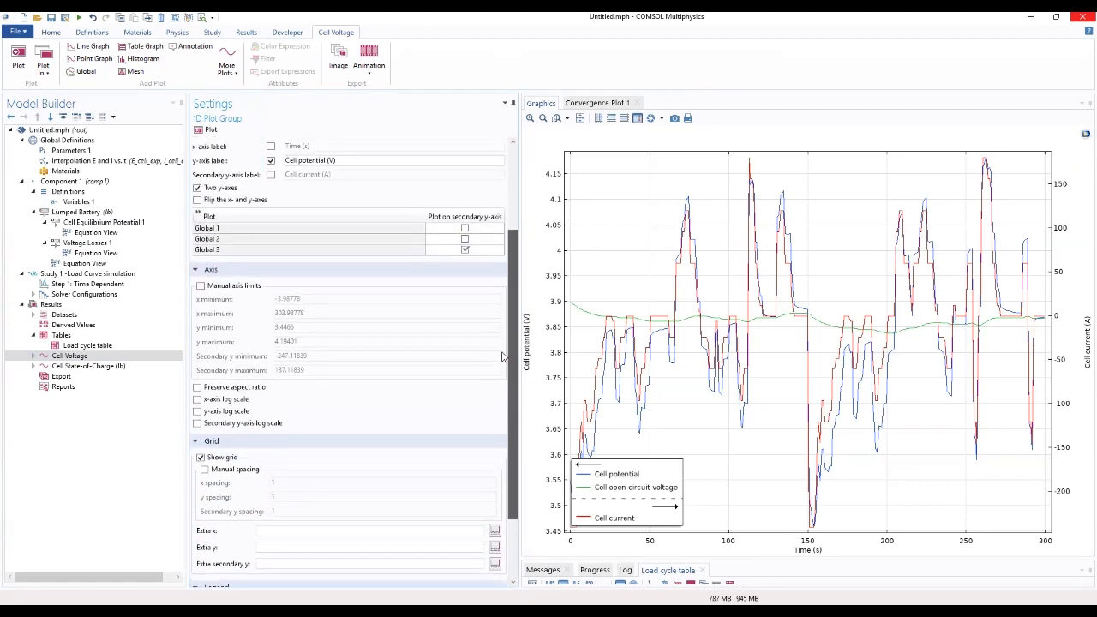
Step: Set the legend position of the Cell Voltage plot group to Lower right
scroll(504, 359, down, 3)
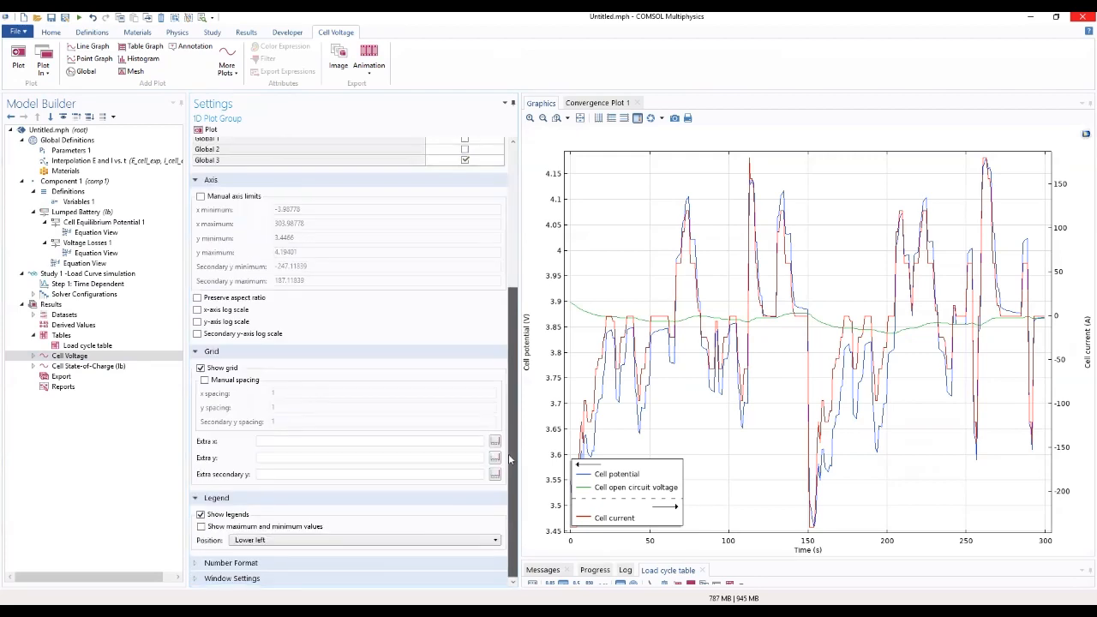
click(331, 542)
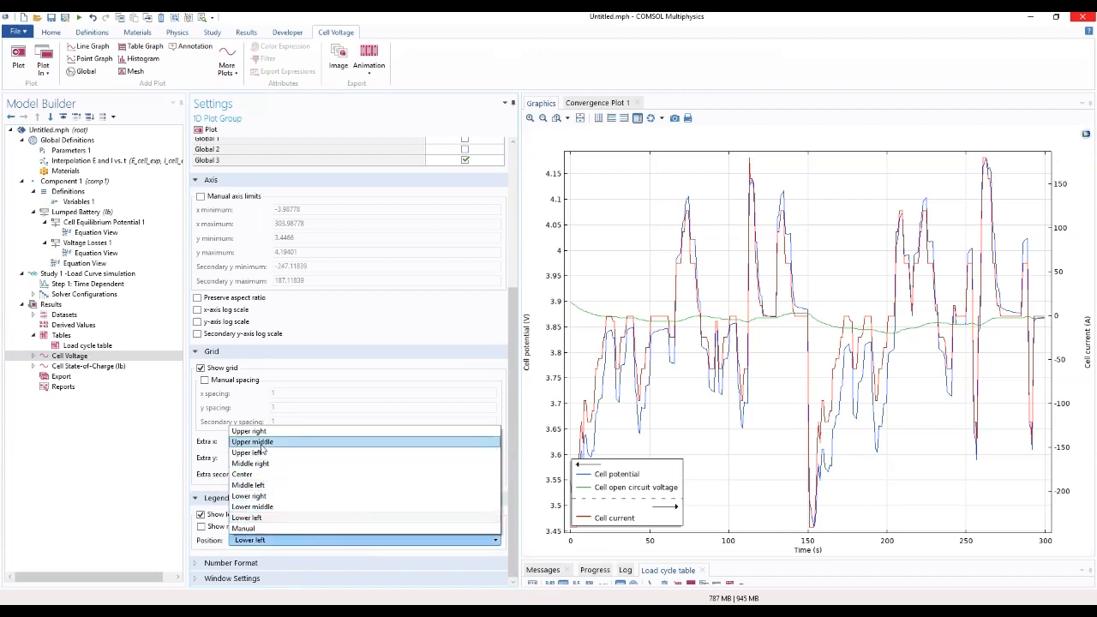
click(267, 497)
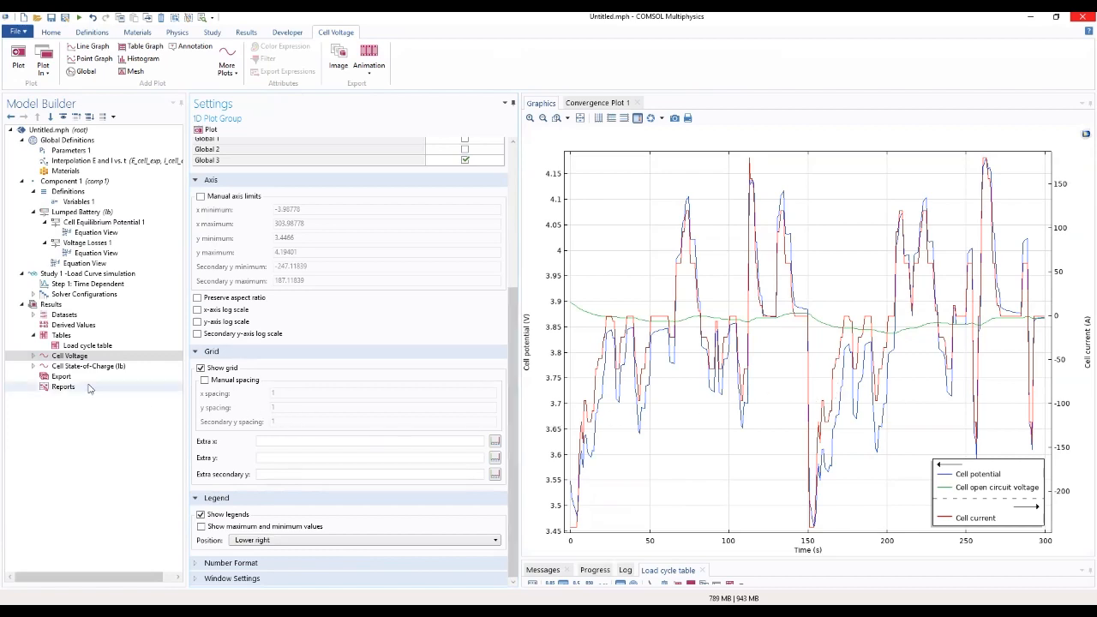
Step: Change the description of the lb.E_cell expression in the Cell Voltage group's Global 1 plot to "Modeled cell voltage"
click(33, 357)
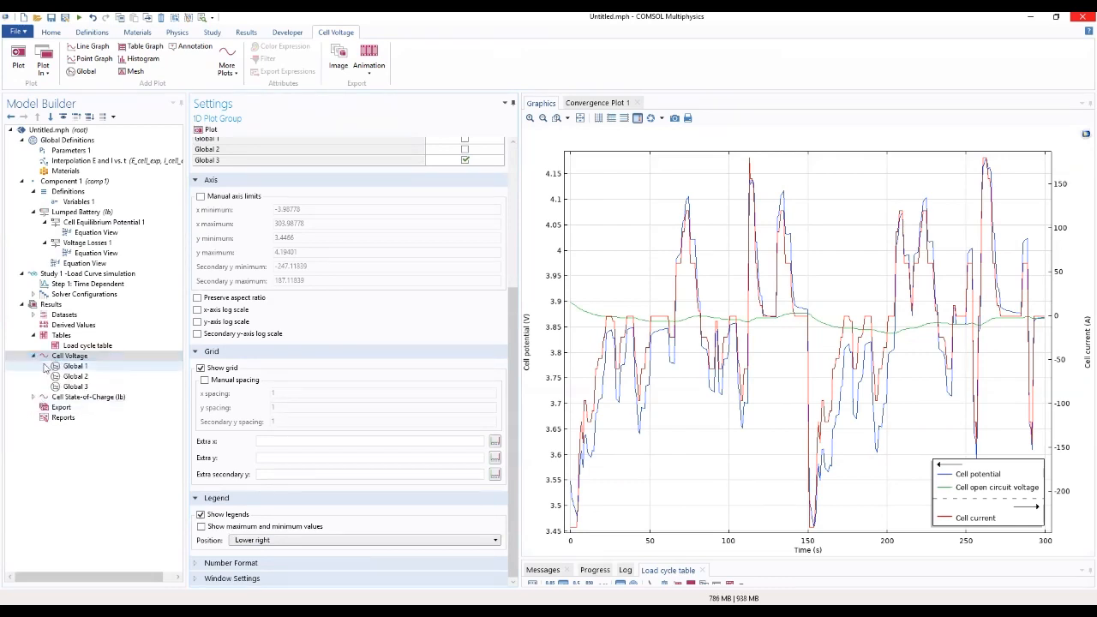
click(73, 367)
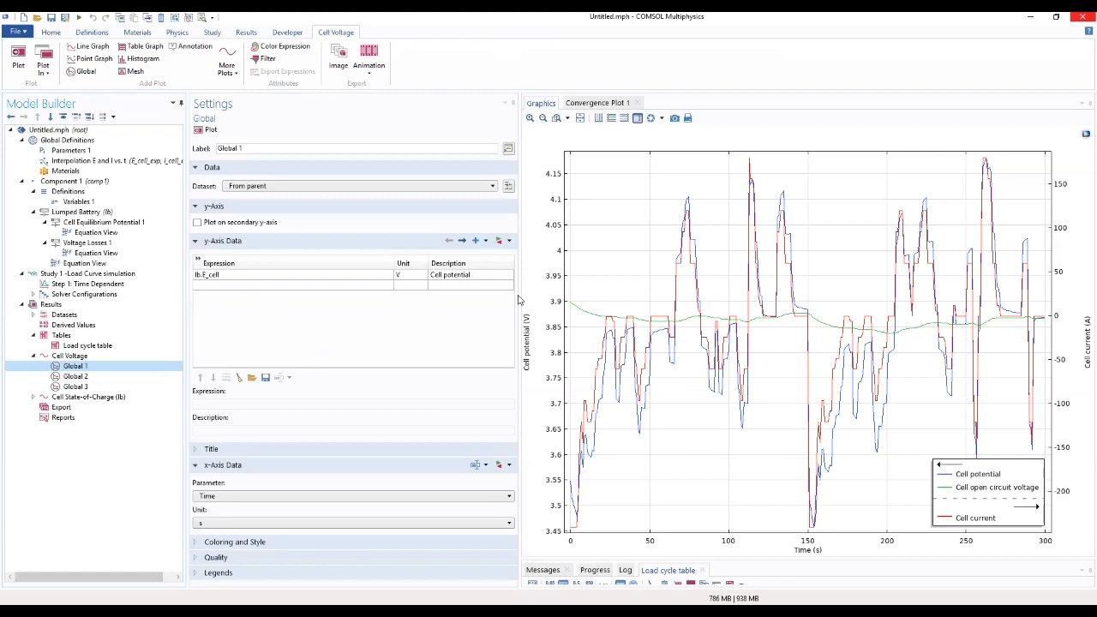
click(489, 274)
click(489, 274)
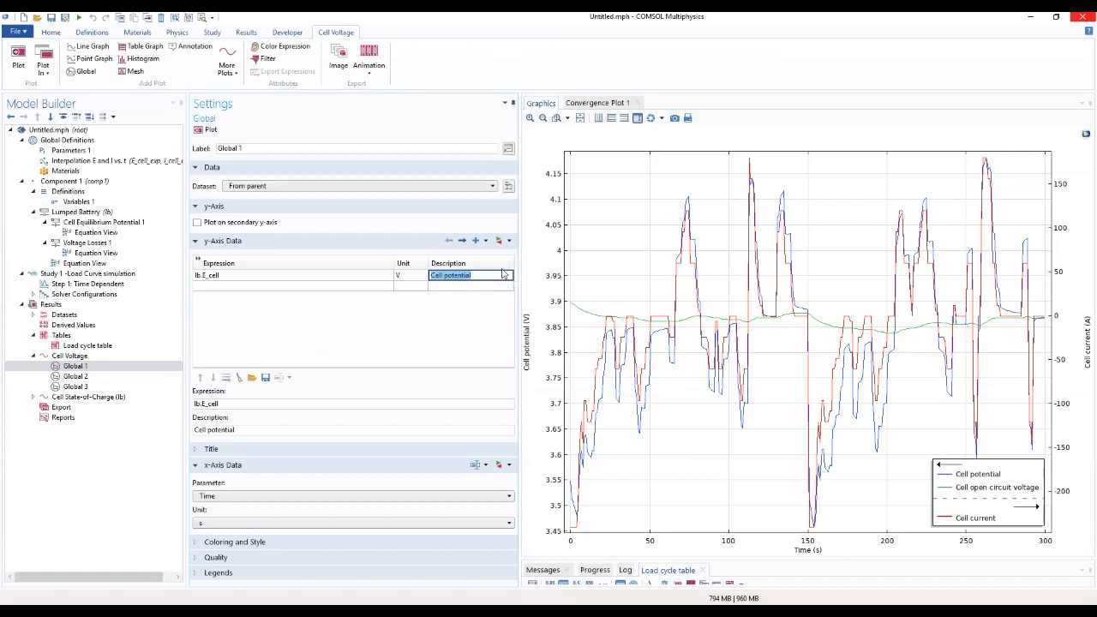
text(M)
text(odeled cell voltage)
click(485, 319)
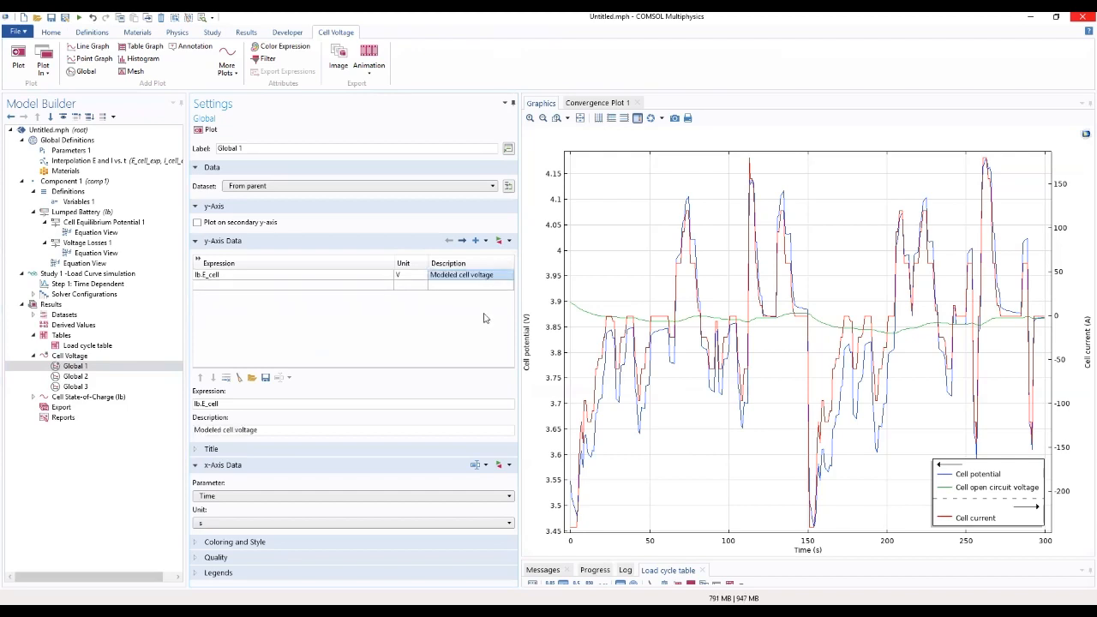
Step: Replace the expression in the Cell Voltage group's Global 3 plot with the experimental cell voltage variable E_cell_exp from the component definitions
click(86, 386)
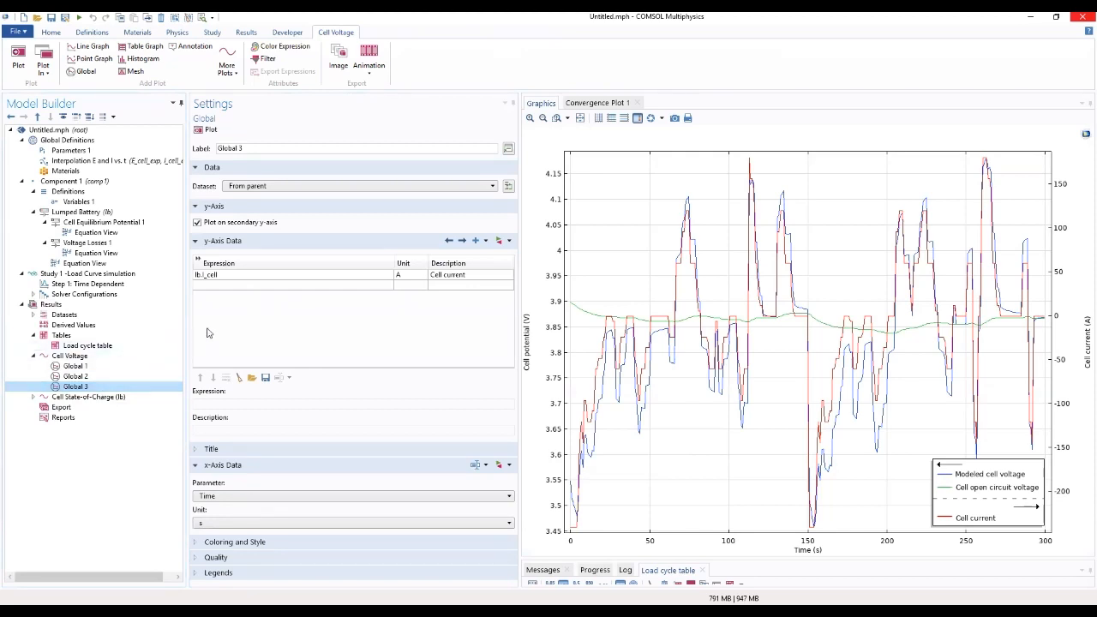
click(504, 243)
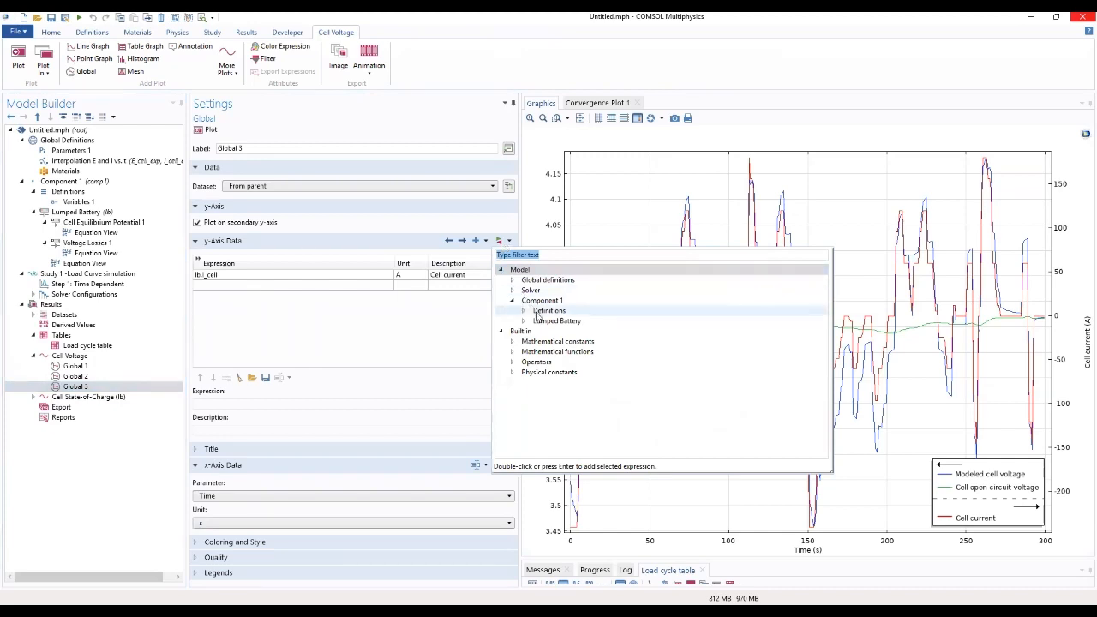
click(524, 311)
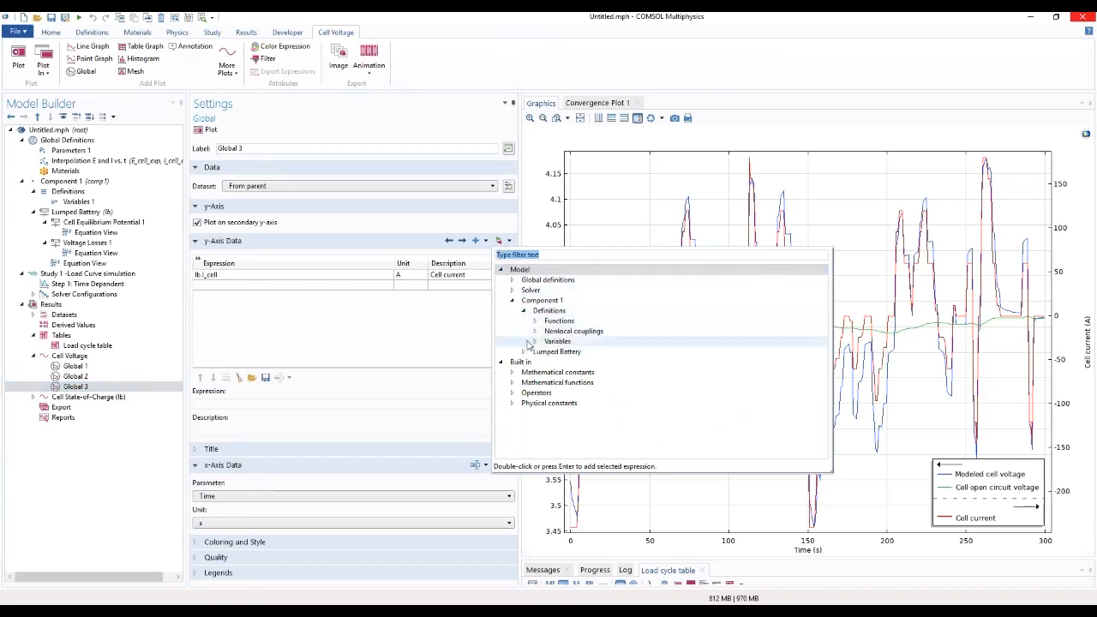
click(534, 342)
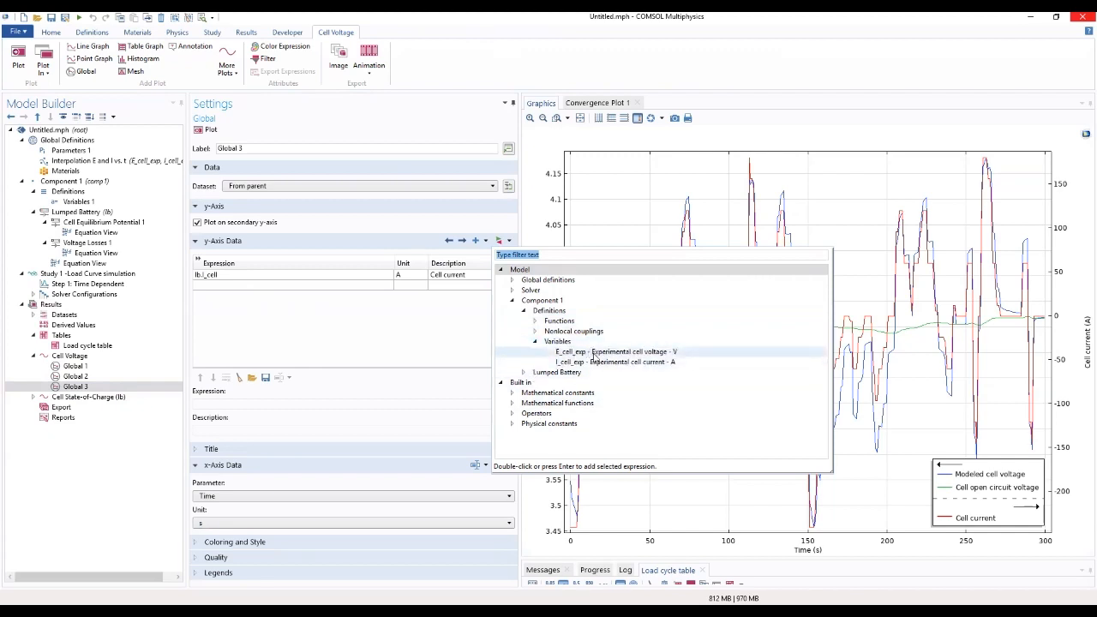
double_click(594, 353)
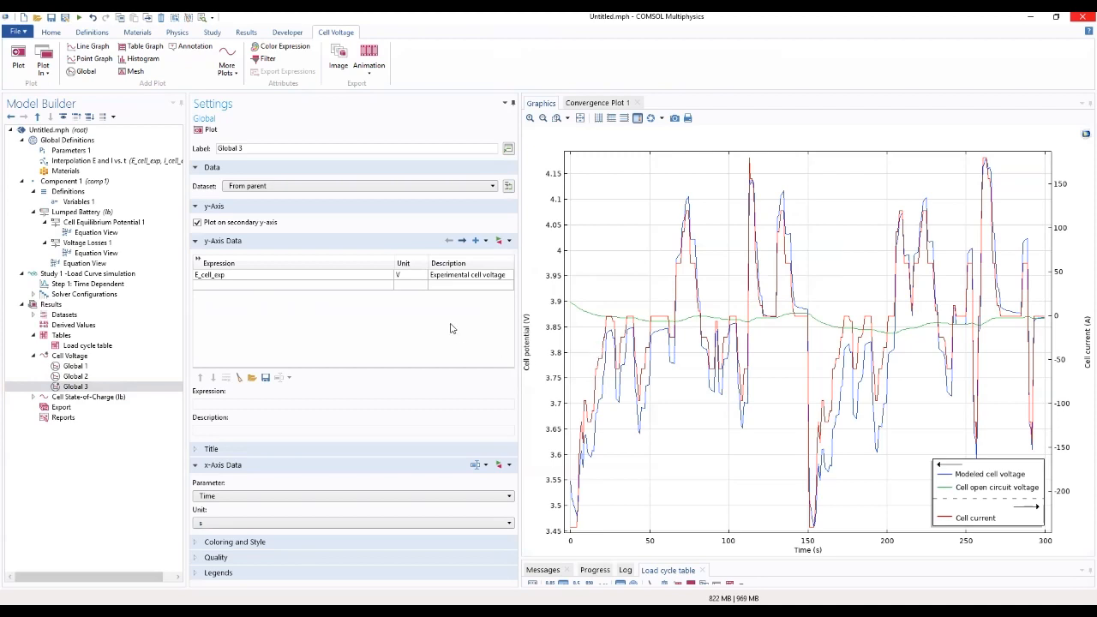
click(95, 387)
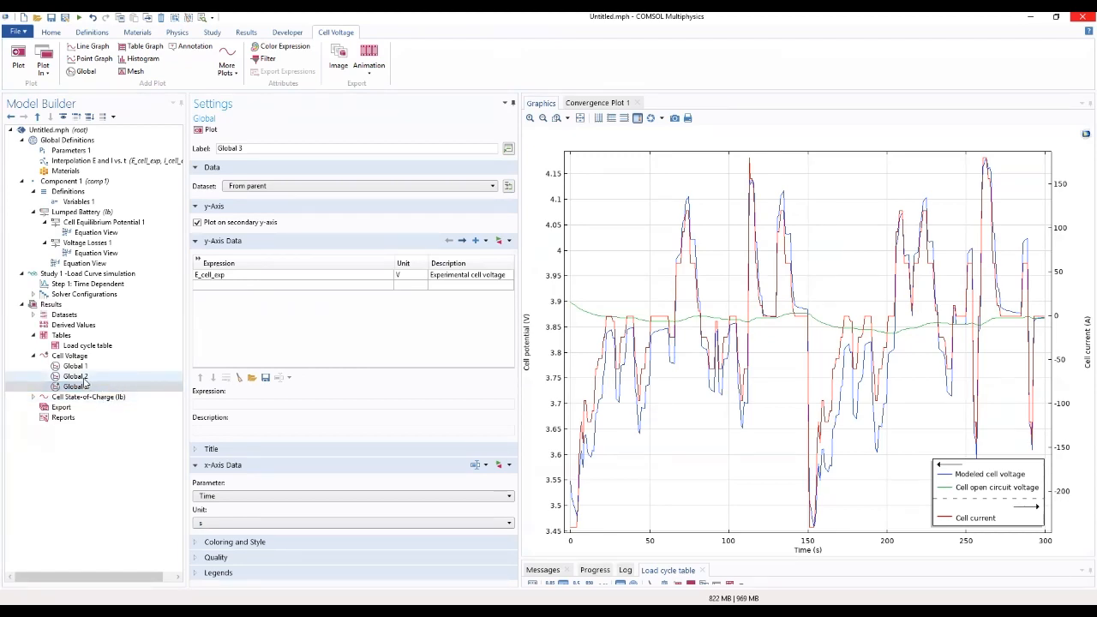
Step: Enable manual axis limits for the Cell Voltage plot group and set the x maximum to 305
click(67, 358)
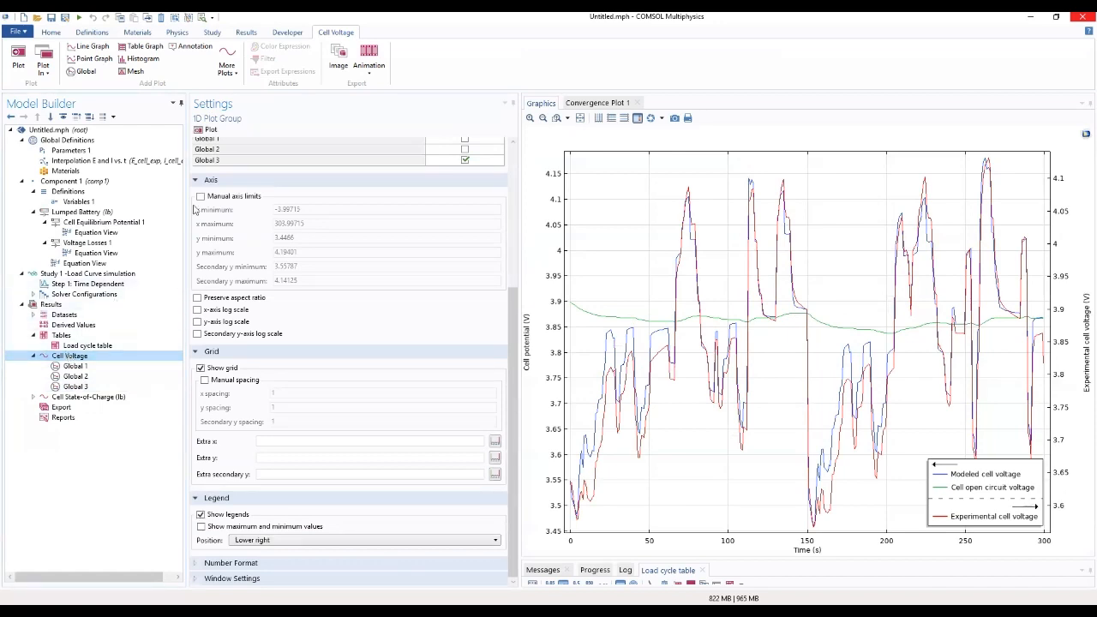
click(201, 197)
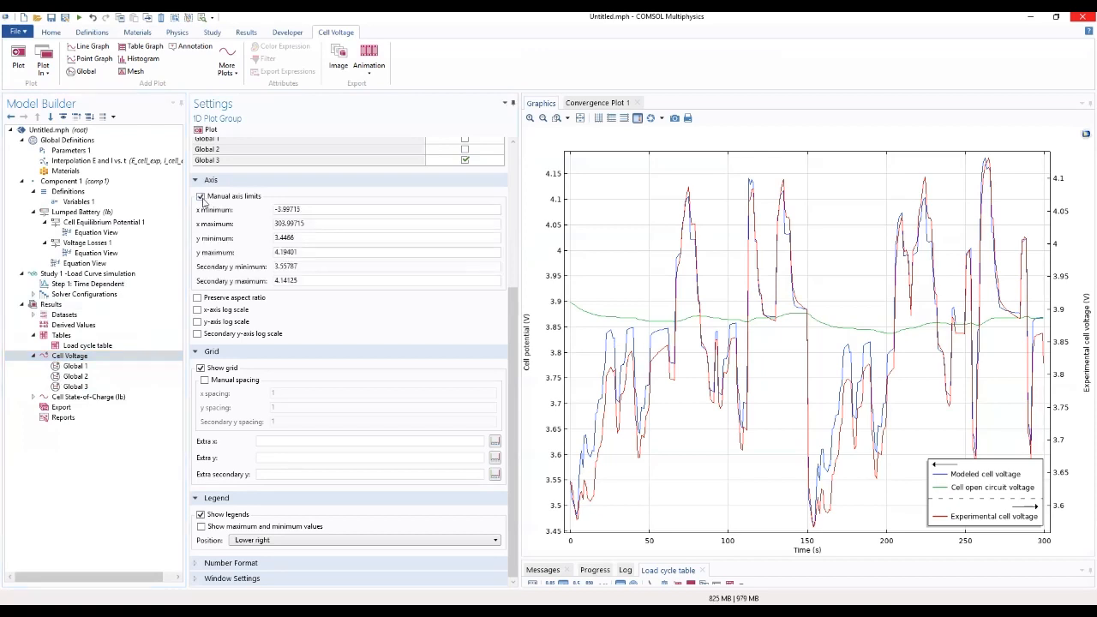
click(361, 208)
click(355, 224)
drag(302, 219, 230, 219)
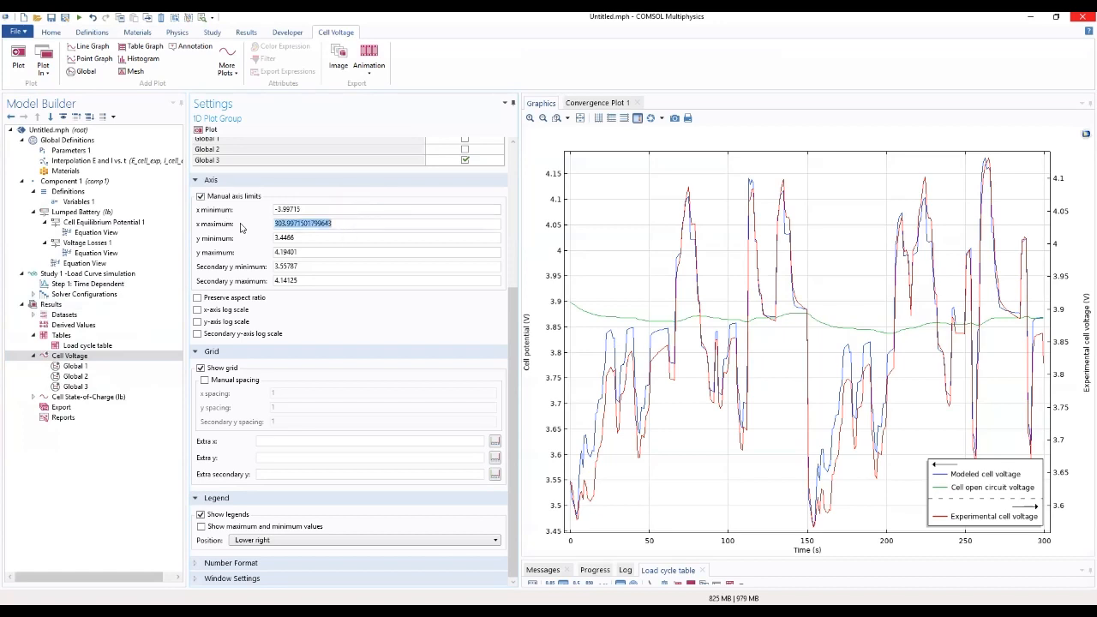
text(305)
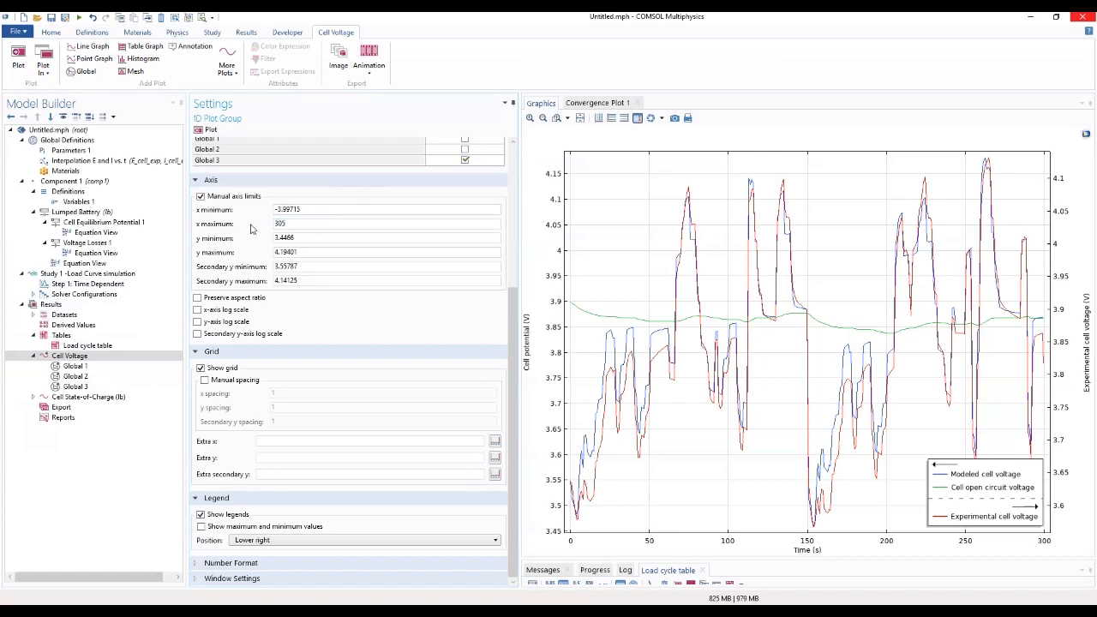
Step: Set the Cell Voltage plot group's y minimum to 3.35 and y maximum to 4.2
click(341, 238)
drag(367, 237, 208, 253)
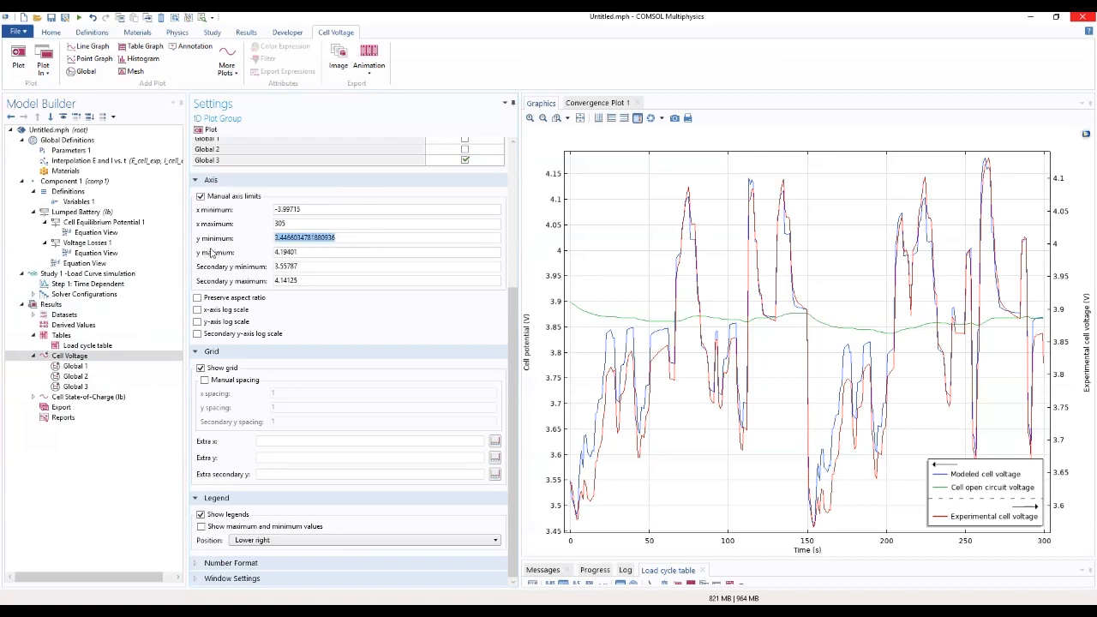
text(3.35)
click(317, 251)
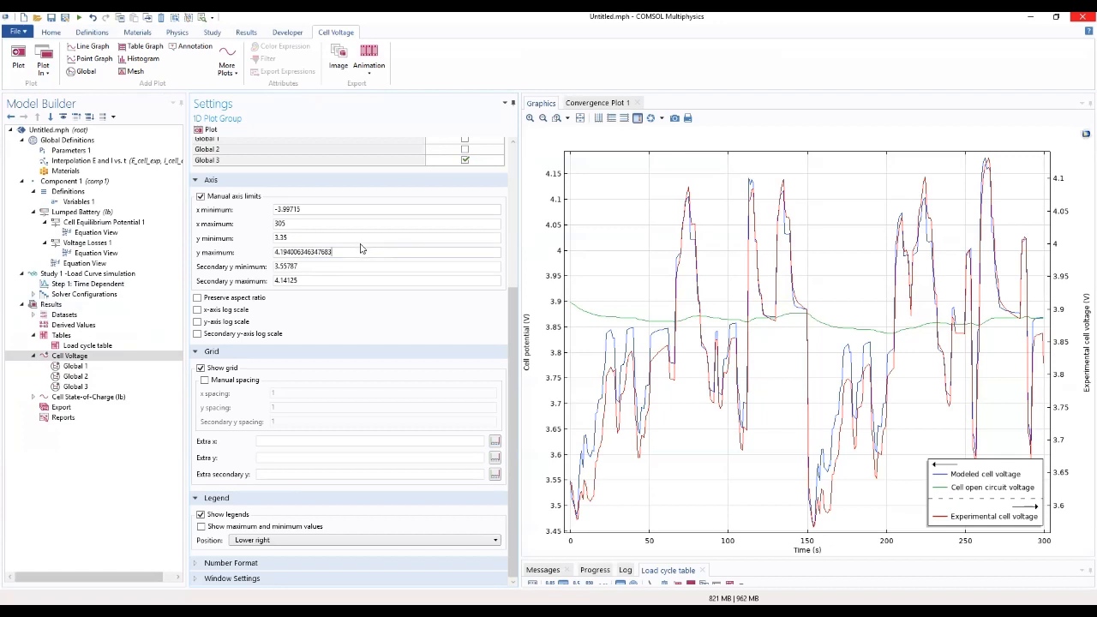
drag(332, 252, 258, 261)
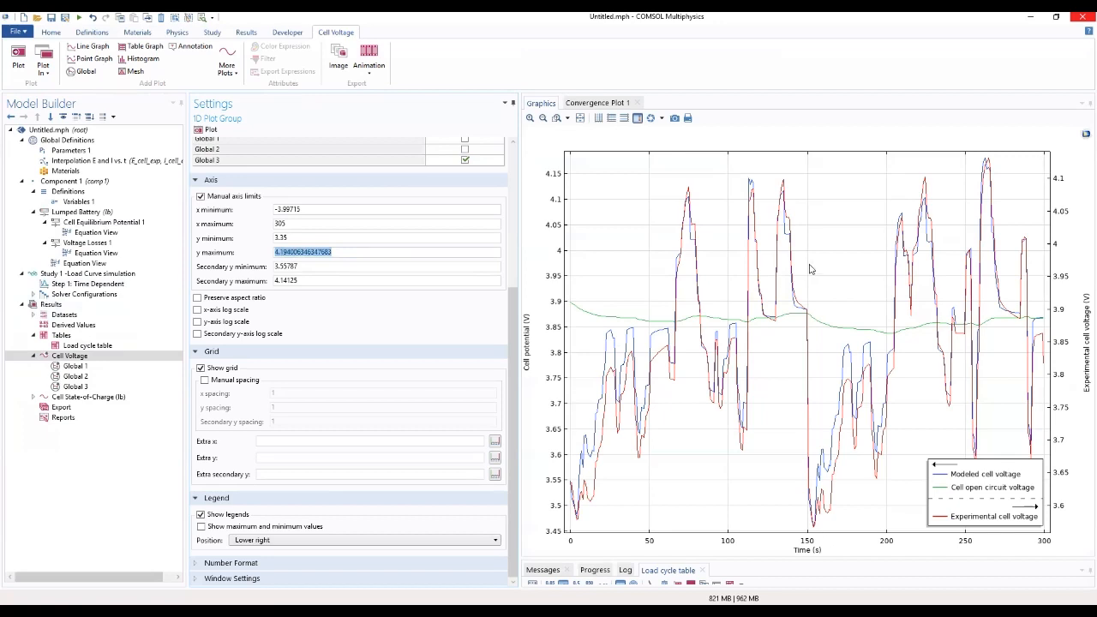
text(4.2)
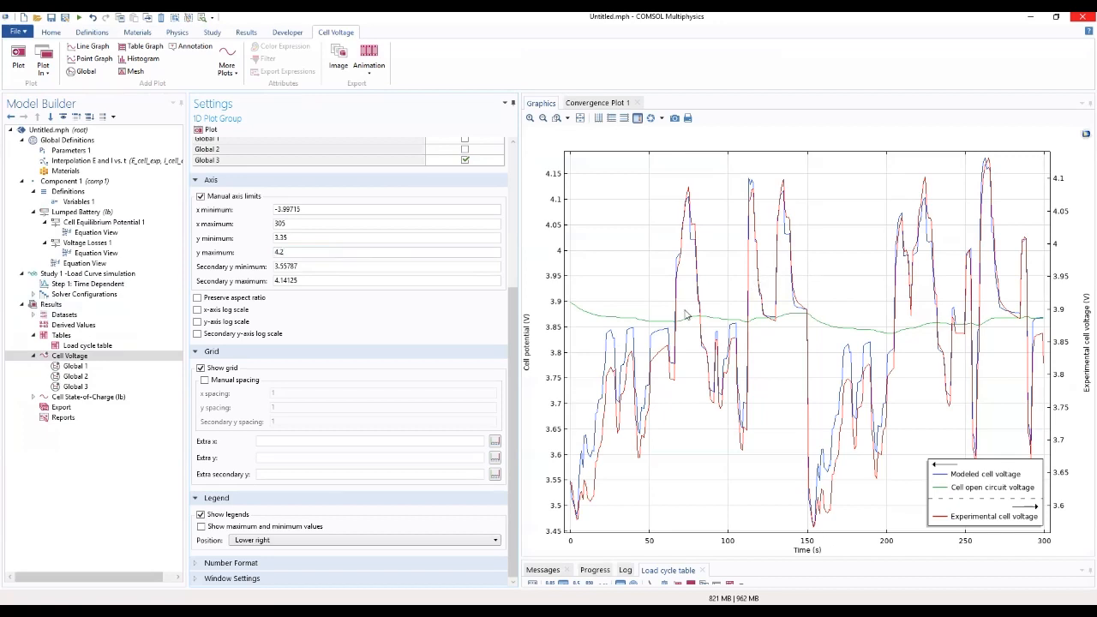
Step: Review the Cell Voltage axis settings and replot the graph with the manual limits
scroll(483, 318, up, 4)
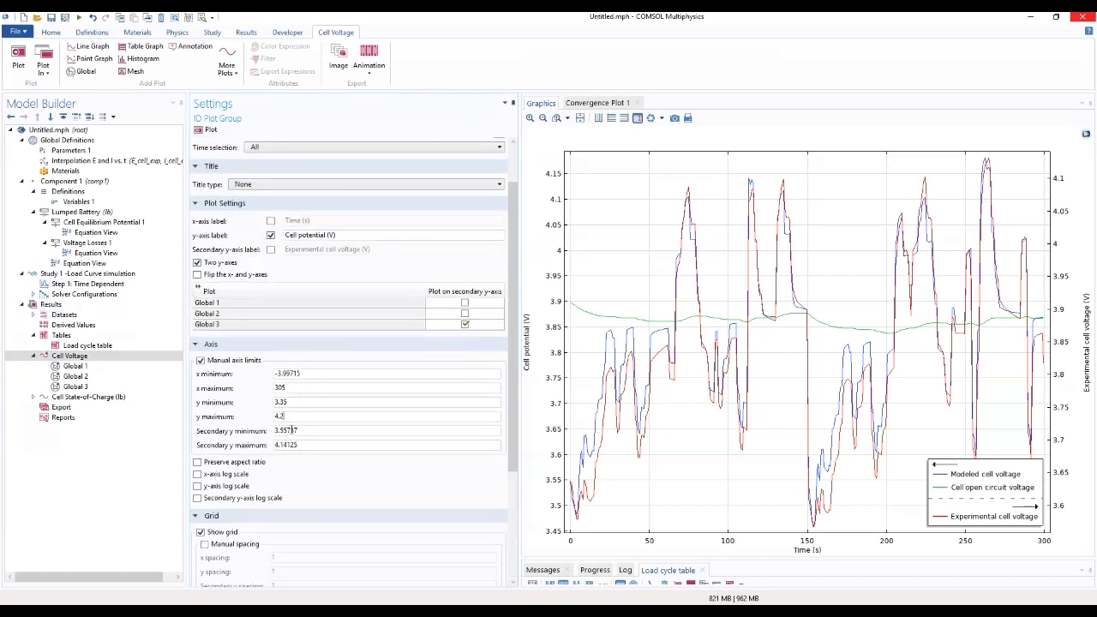
click(292, 416)
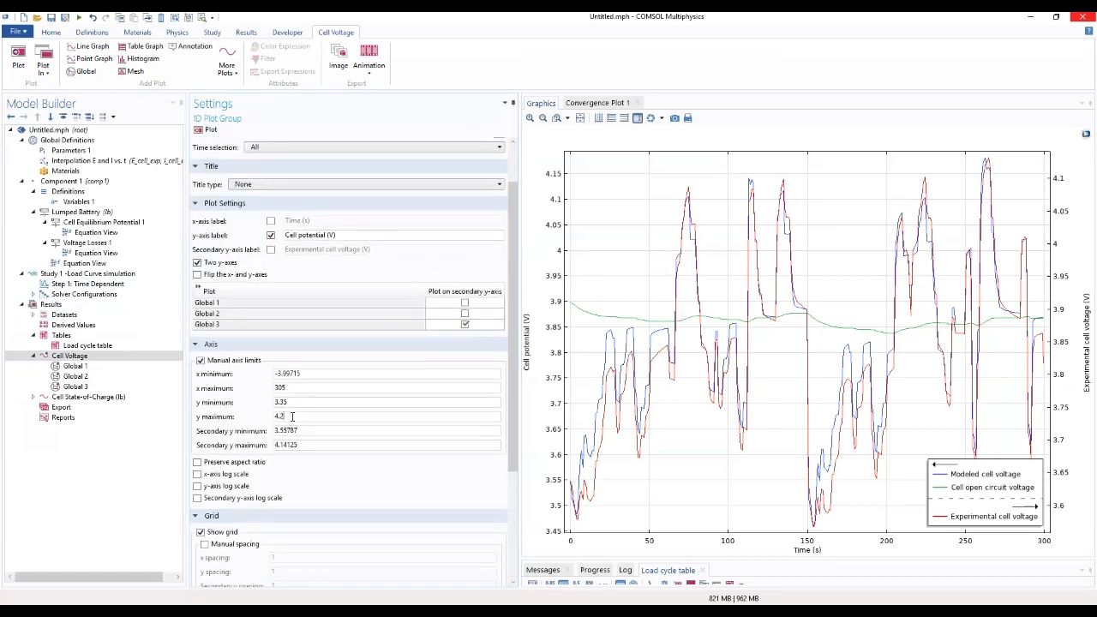
click(319, 372)
drag(516, 354, 515, 365)
scroll(514, 365, down, 3)
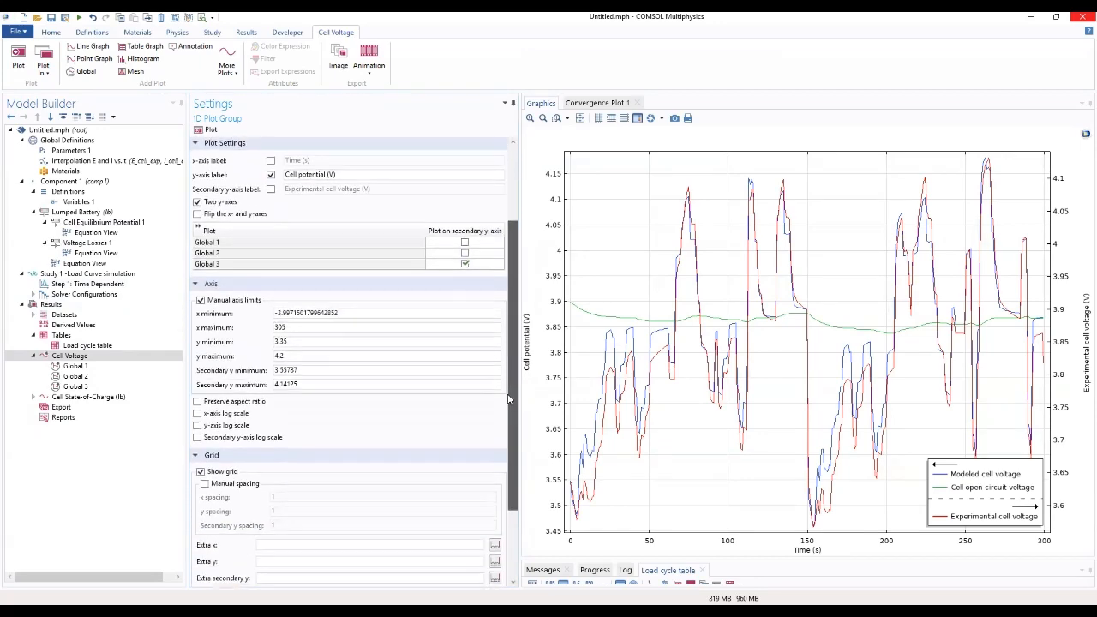
click(205, 131)
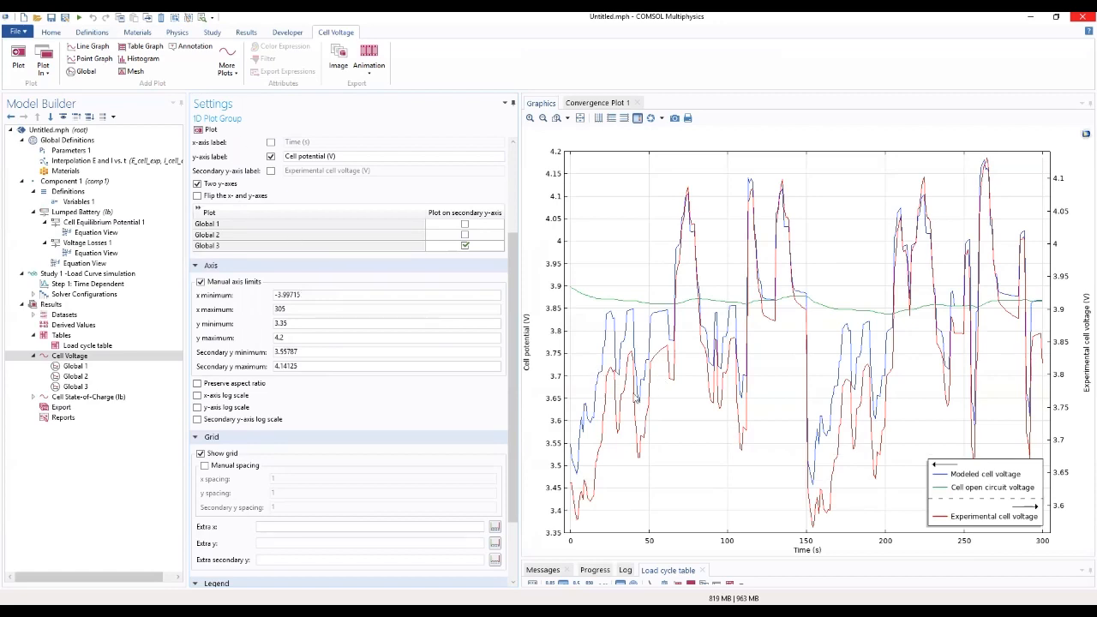
scroll(511, 446, down, 2)
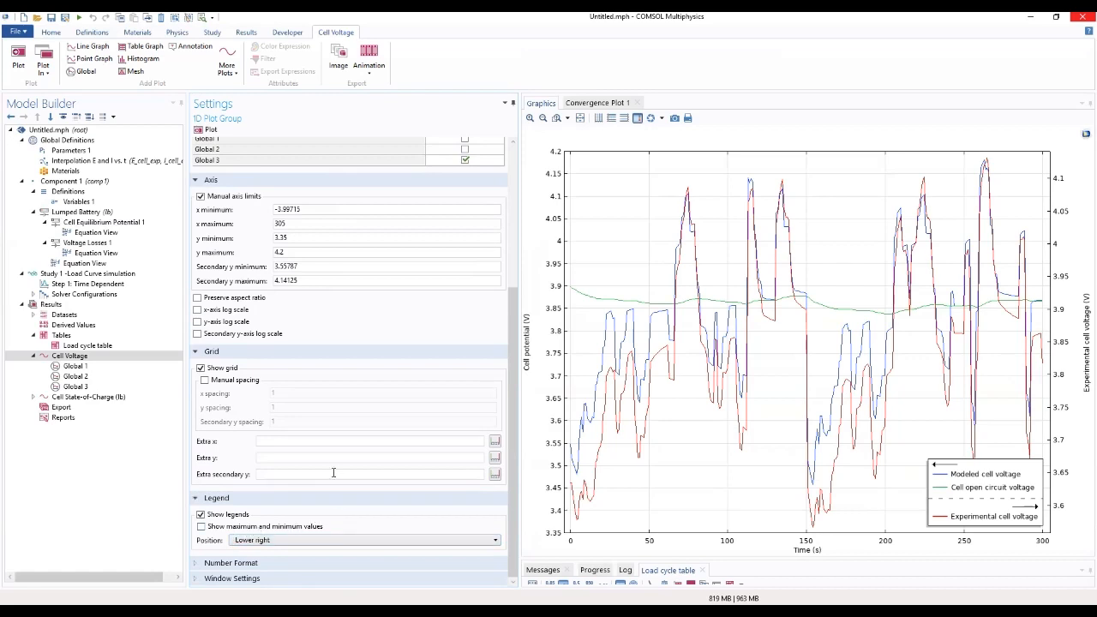
Step: View the Cell State-of-Charge plot group and expand it to list its Global plots
click(78, 399)
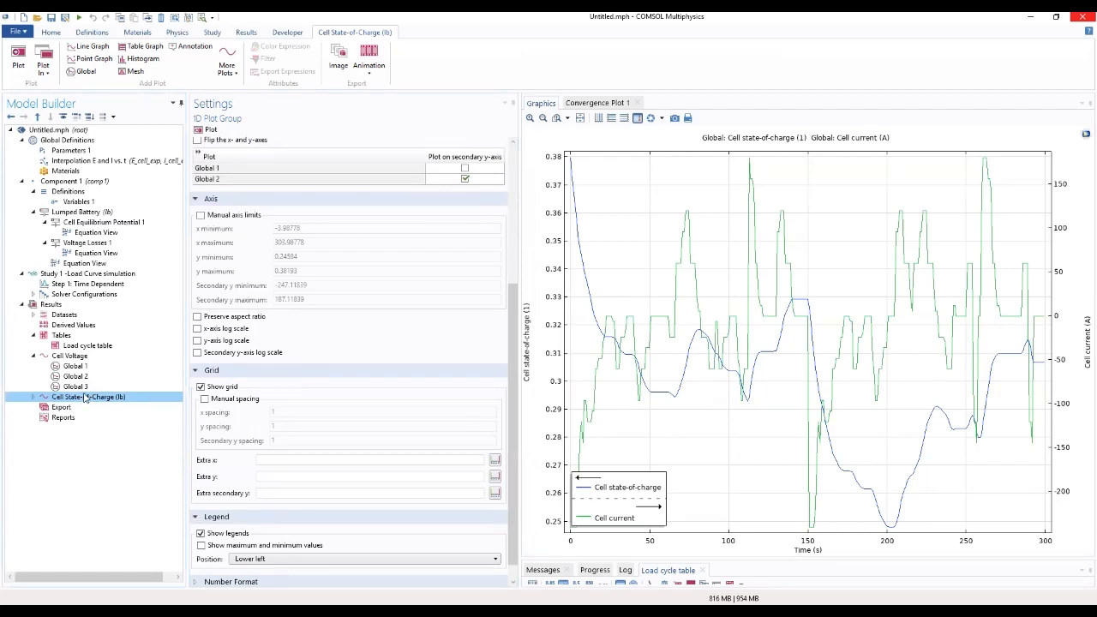
click(35, 408)
click(34, 396)
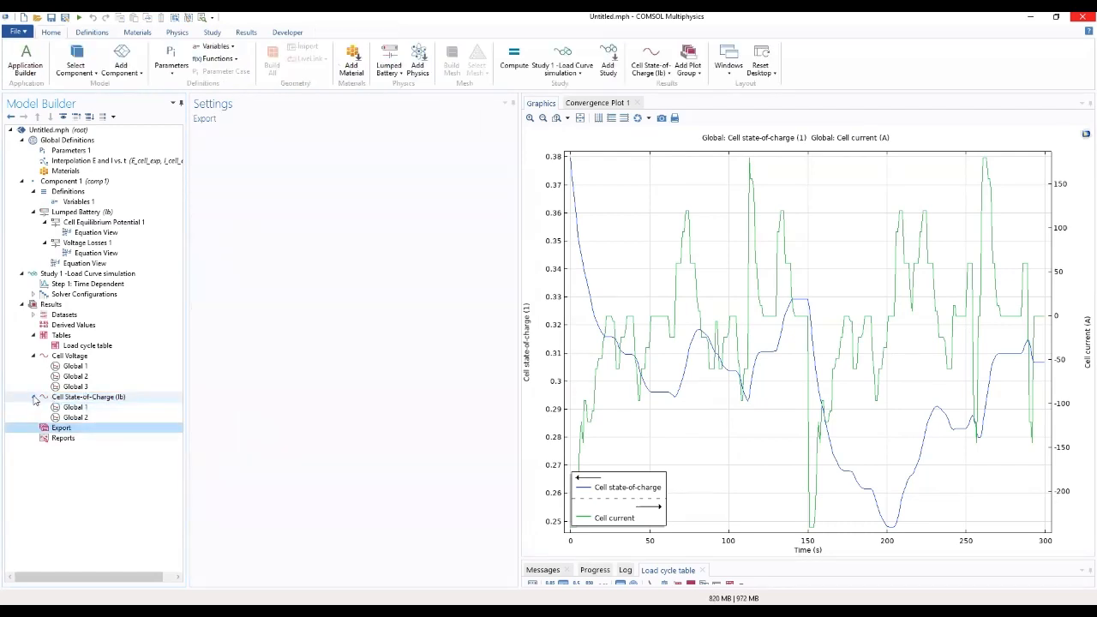
click(74, 399)
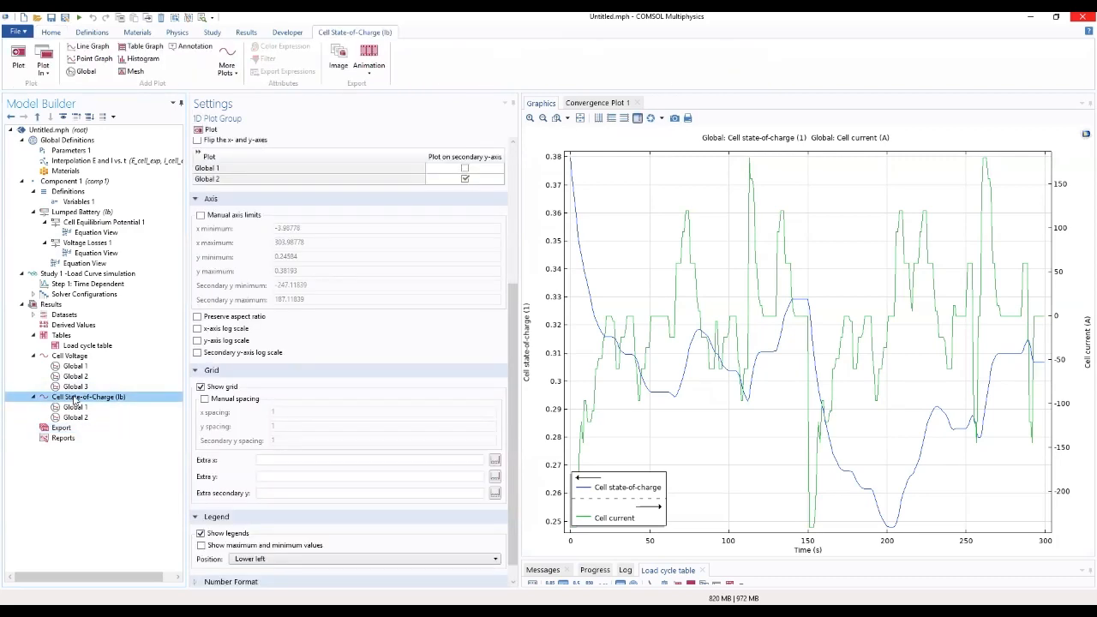
Step: Add a new 1D plot group to the results and label it "Voltage losses and load"
click(52, 305)
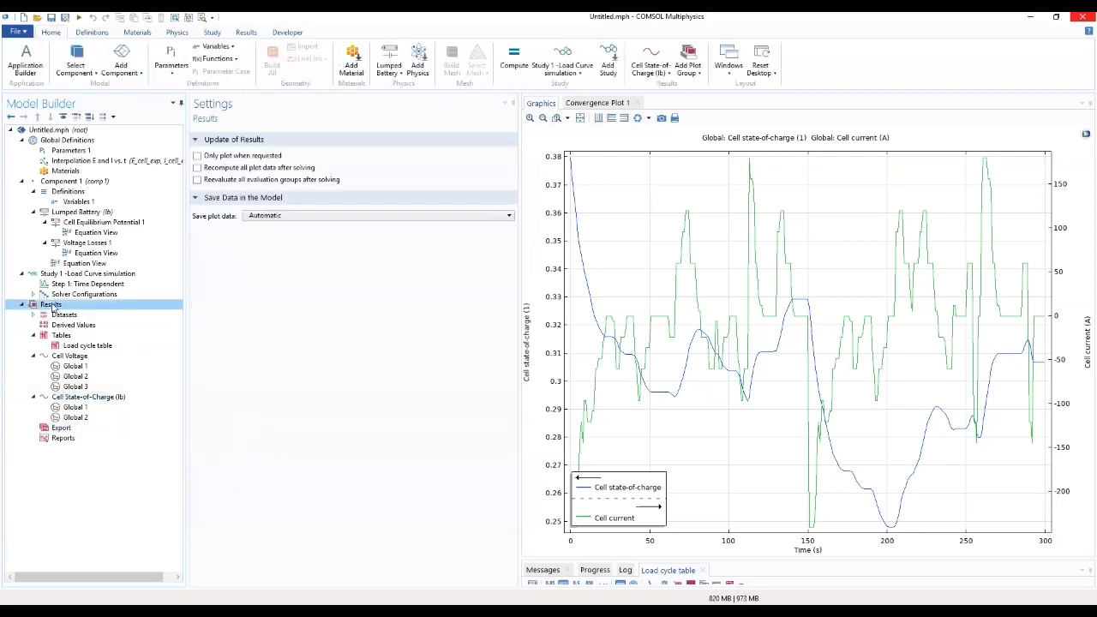
right_click(51, 305)
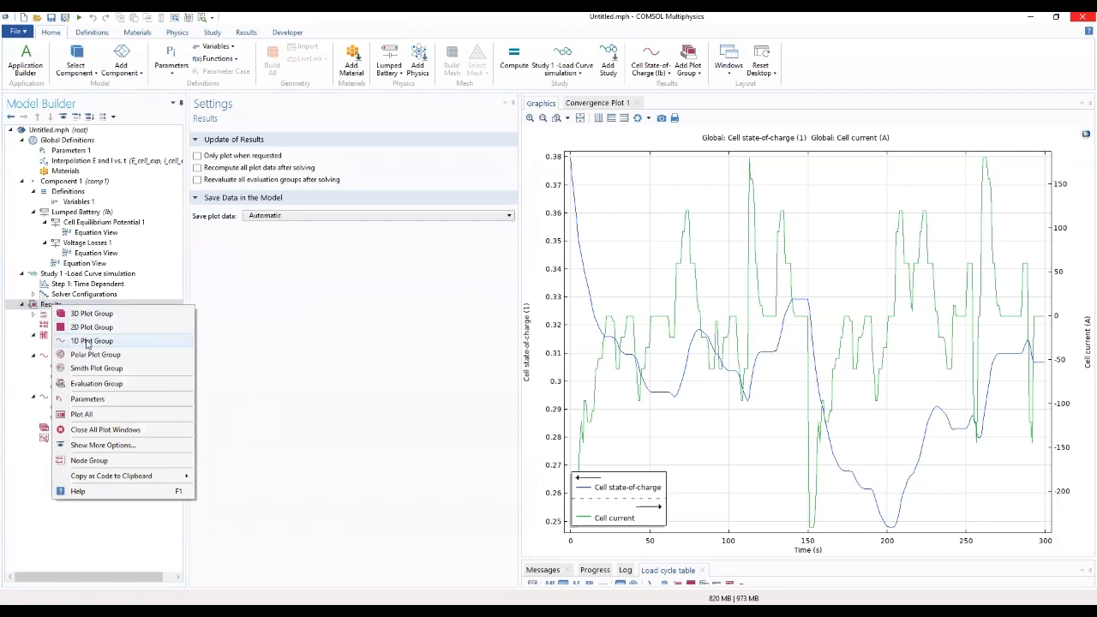
click(86, 341)
click(86, 427)
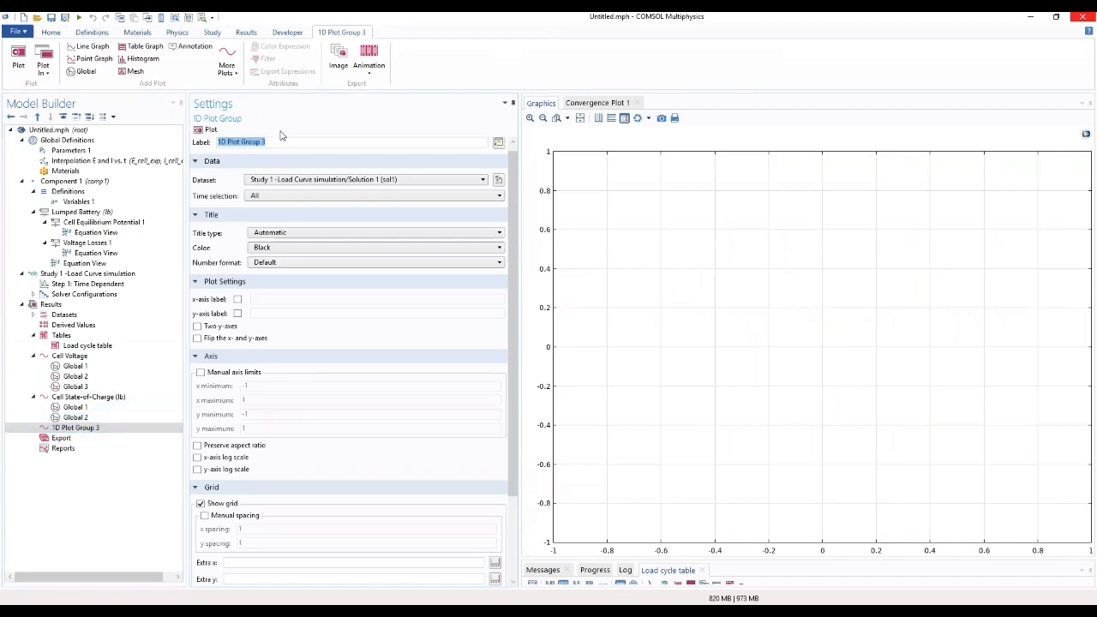
text(Vola)
text(age )
text(lo)
text(sses)
text( and)
text( load)
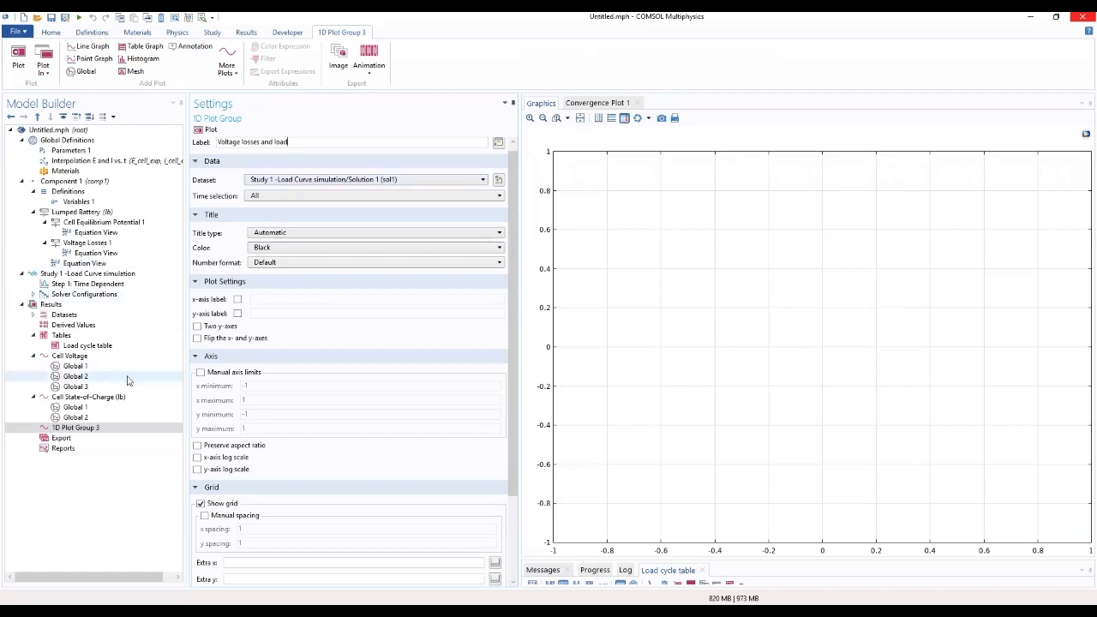
Step: Add a Global plot to the "Voltage losses and load" plot group
click(68, 431)
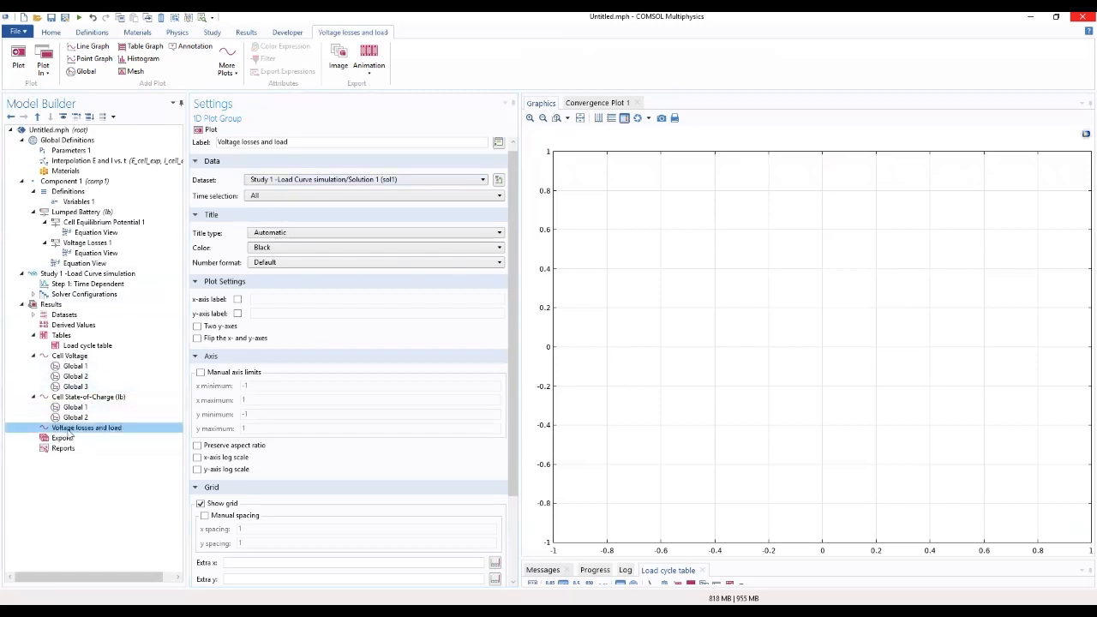
right_click(71, 432)
click(114, 177)
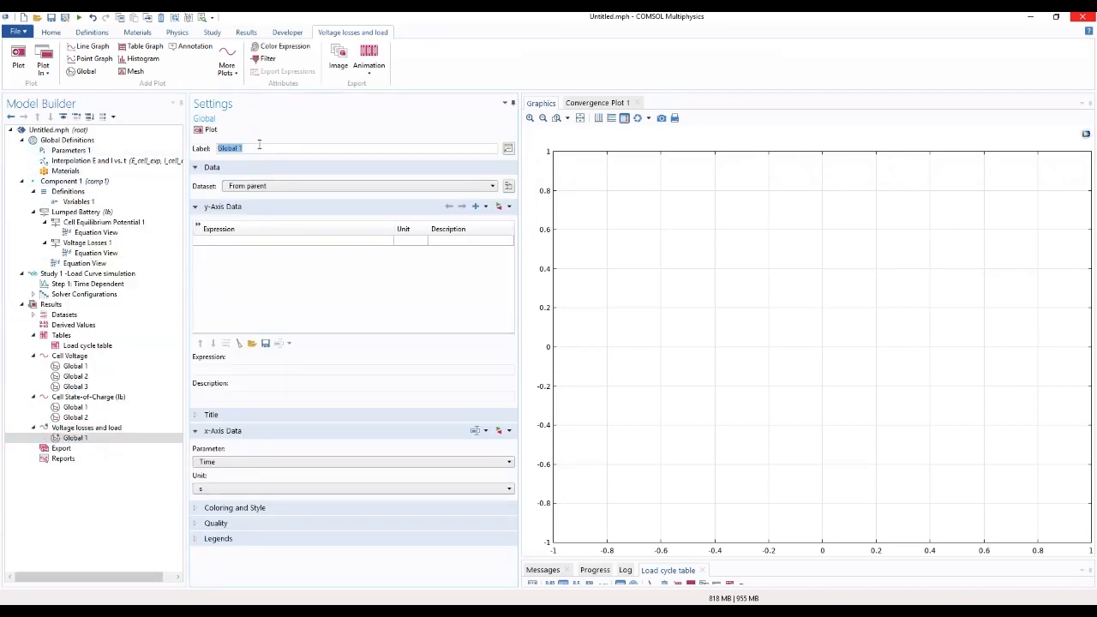
Step: Set the first y-axis expression of the Global plot to the lumped battery's ohmic overpotential, lb.eta_ir
click(499, 209)
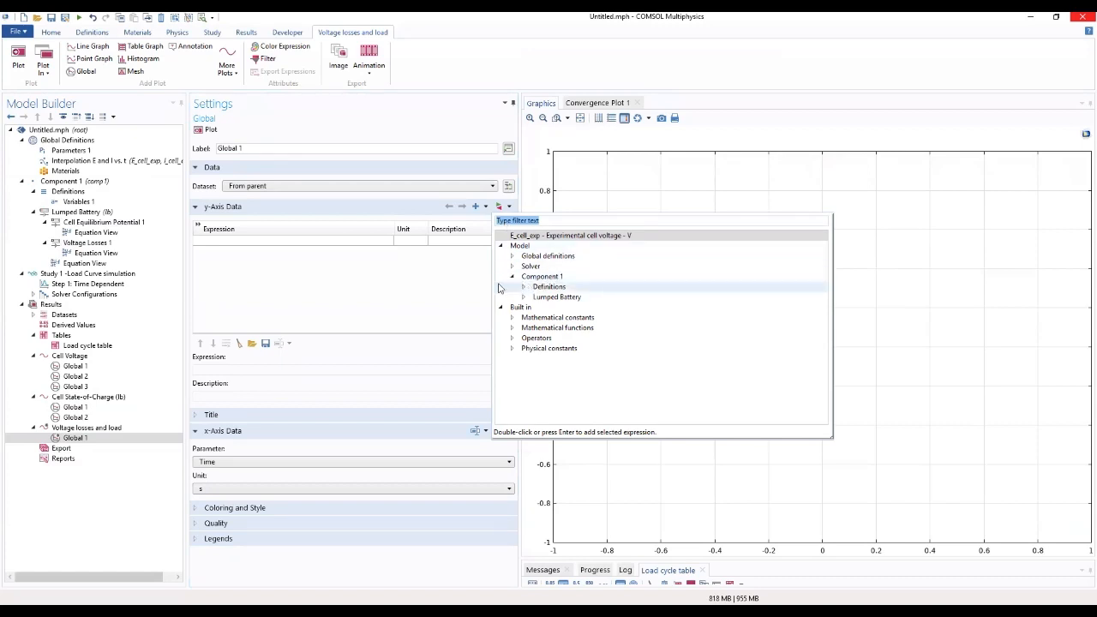
click(524, 297)
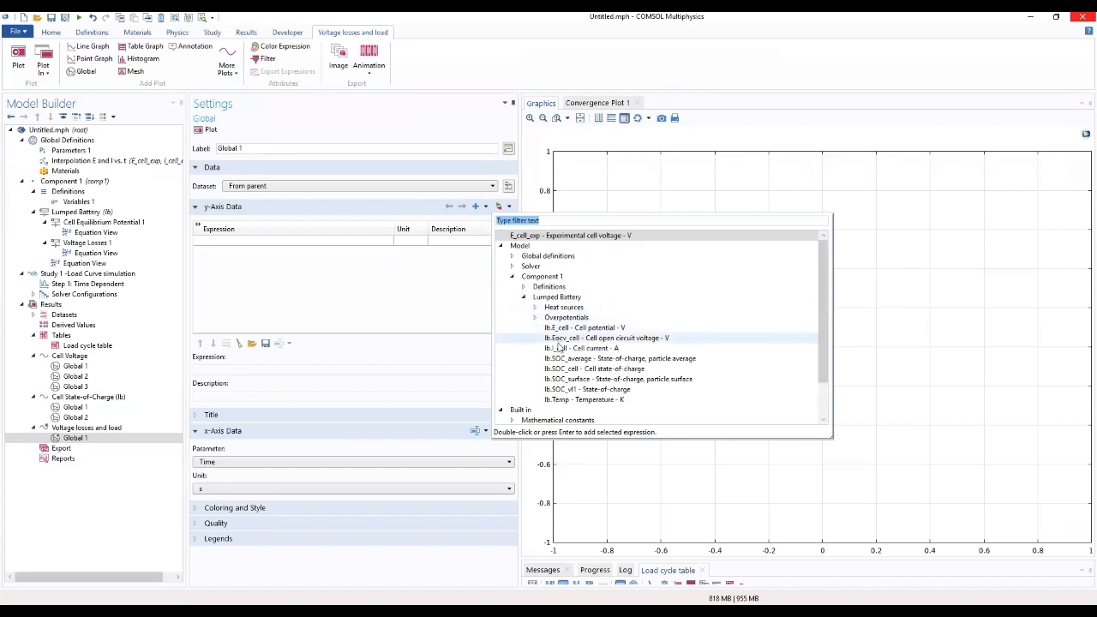
click(535, 317)
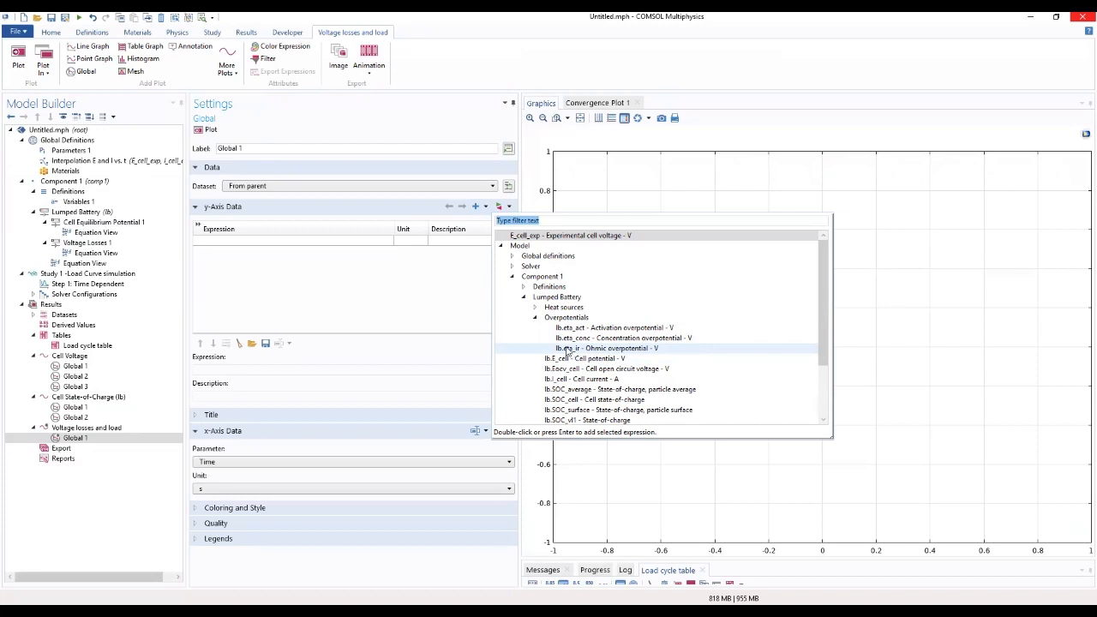
double_click(567, 349)
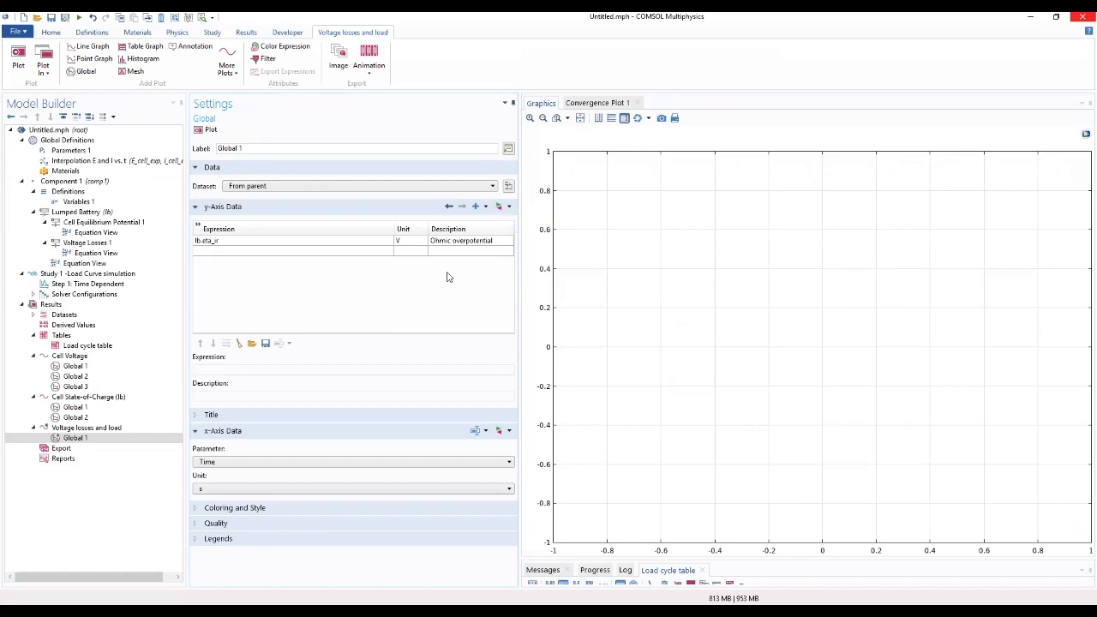
Step: Add the lumped battery's activation overpotential, lb.eta_act, to the Global plot's y-axis expressions
click(476, 208)
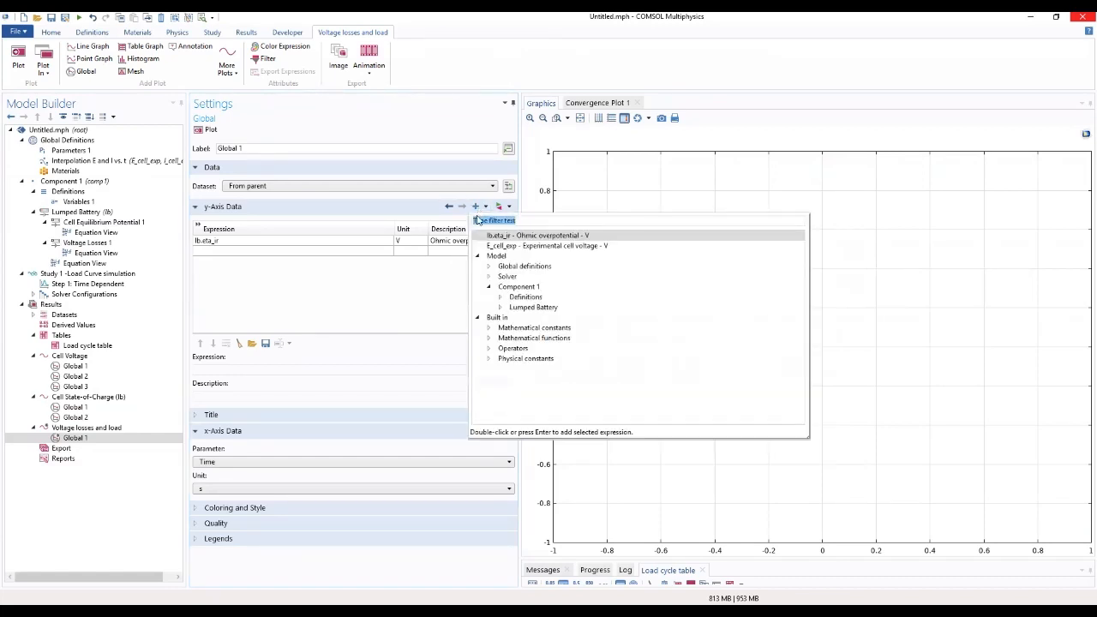
click(480, 235)
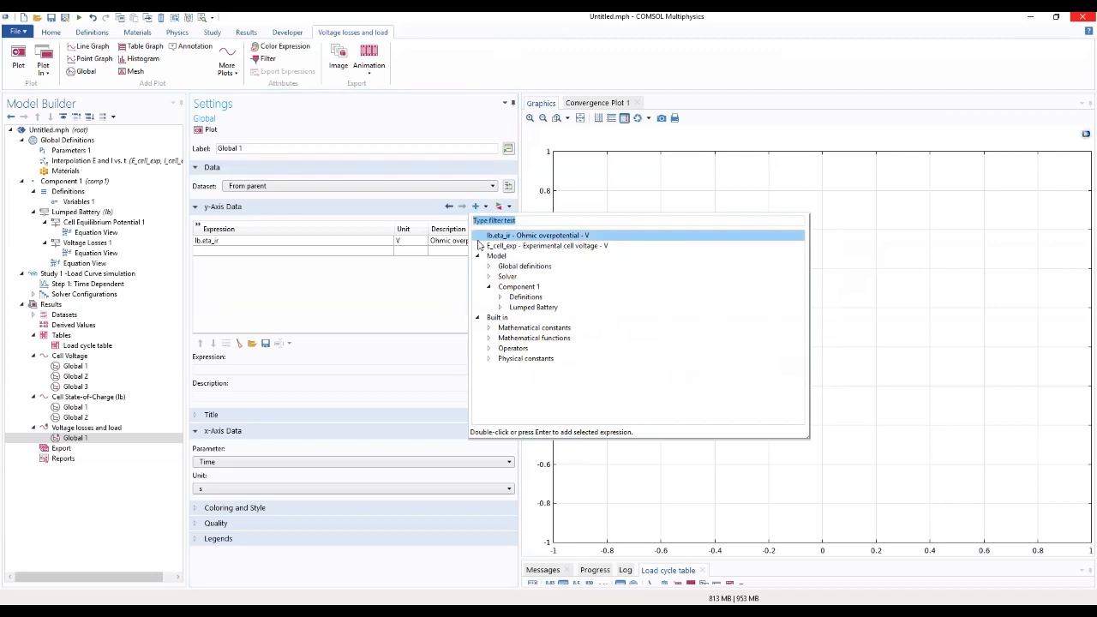
click(501, 307)
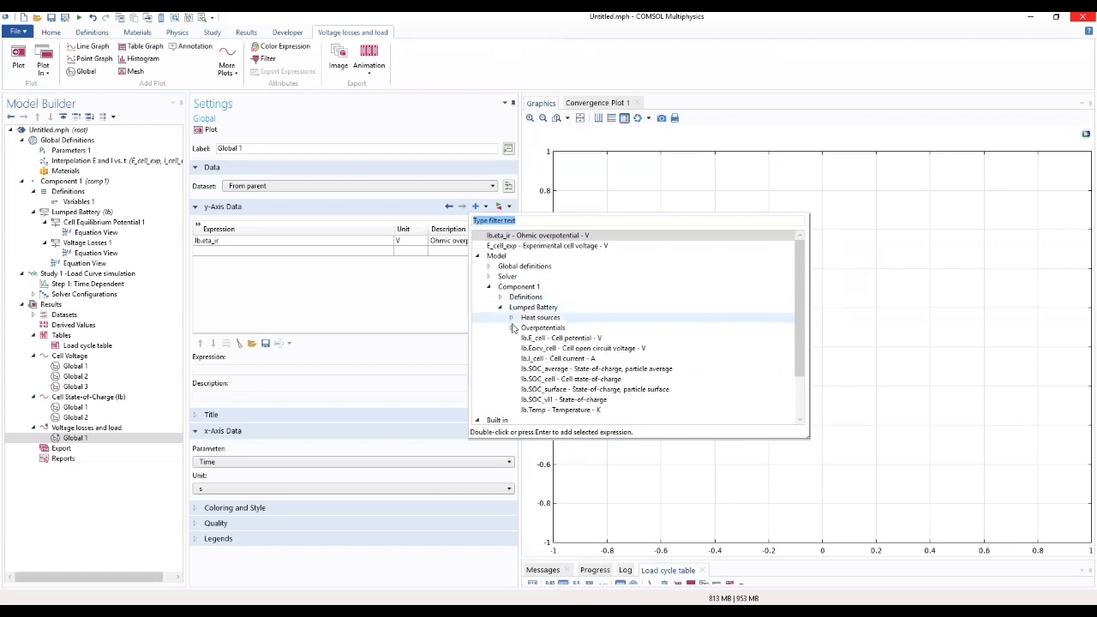
click(512, 329)
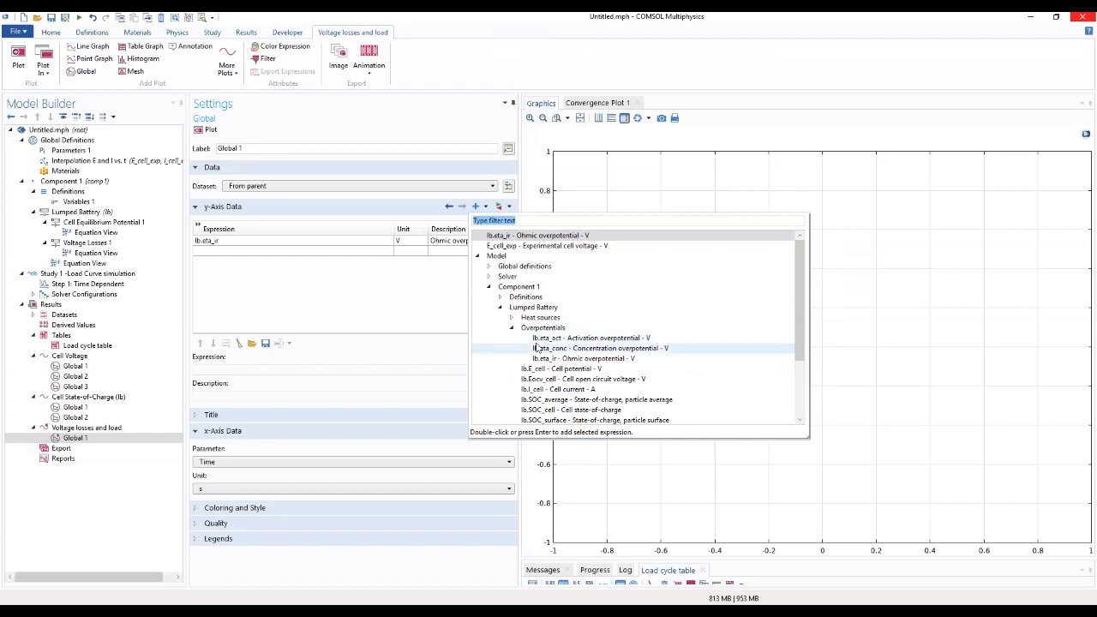
double_click(551, 339)
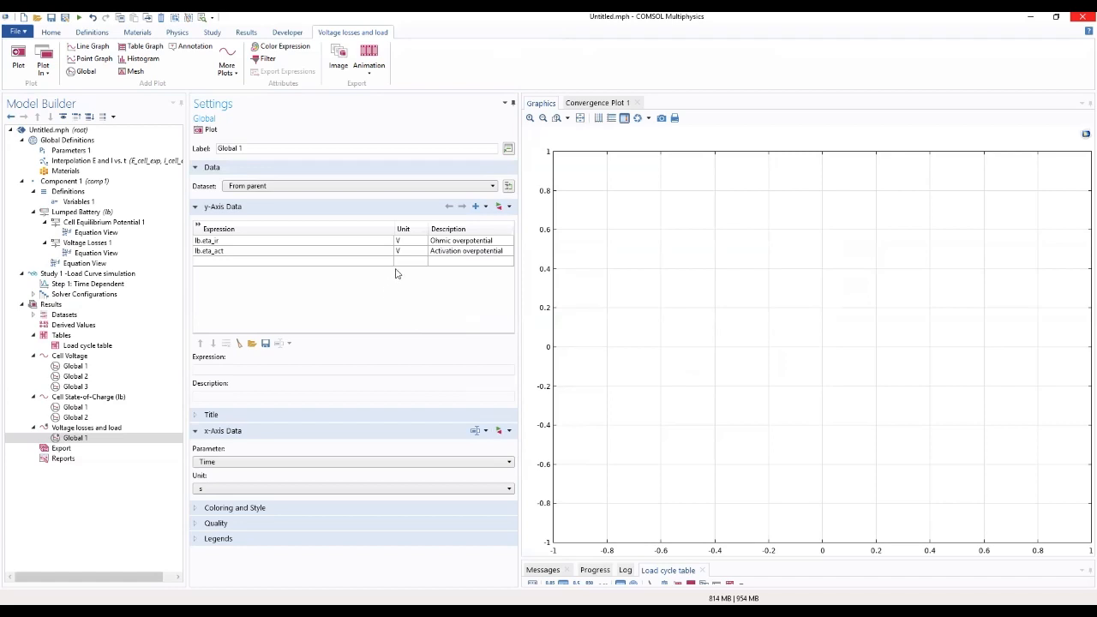
Step: Add the lumped battery's concentration overpotential, lb.eta_conc, to the Global plot's y-axis expressions
click(483, 208)
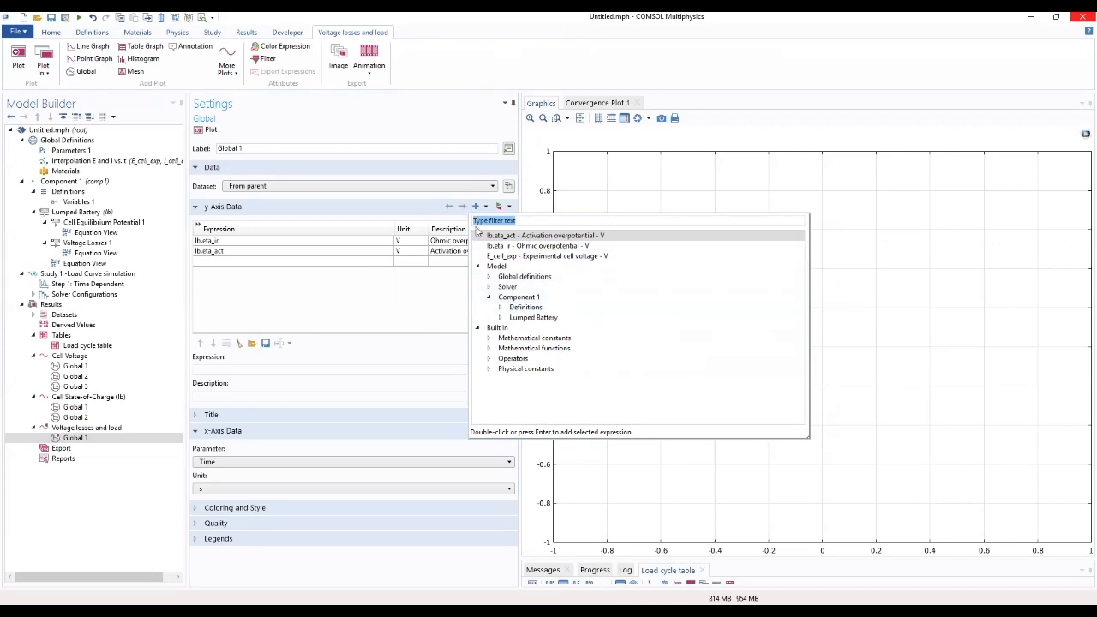
click(501, 318)
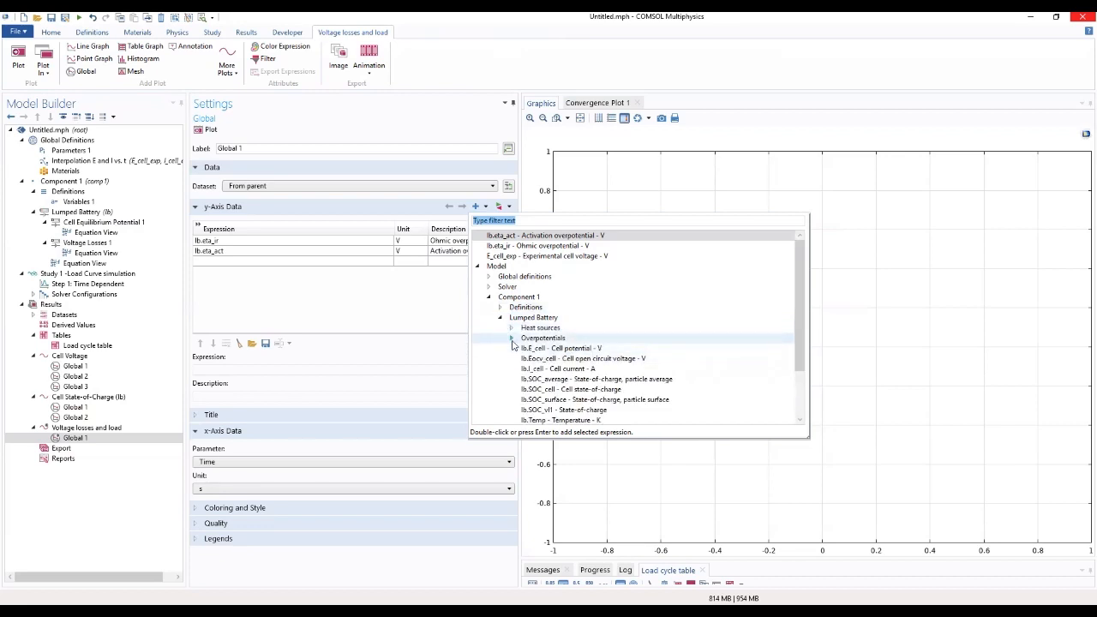
click(512, 339)
double_click(562, 358)
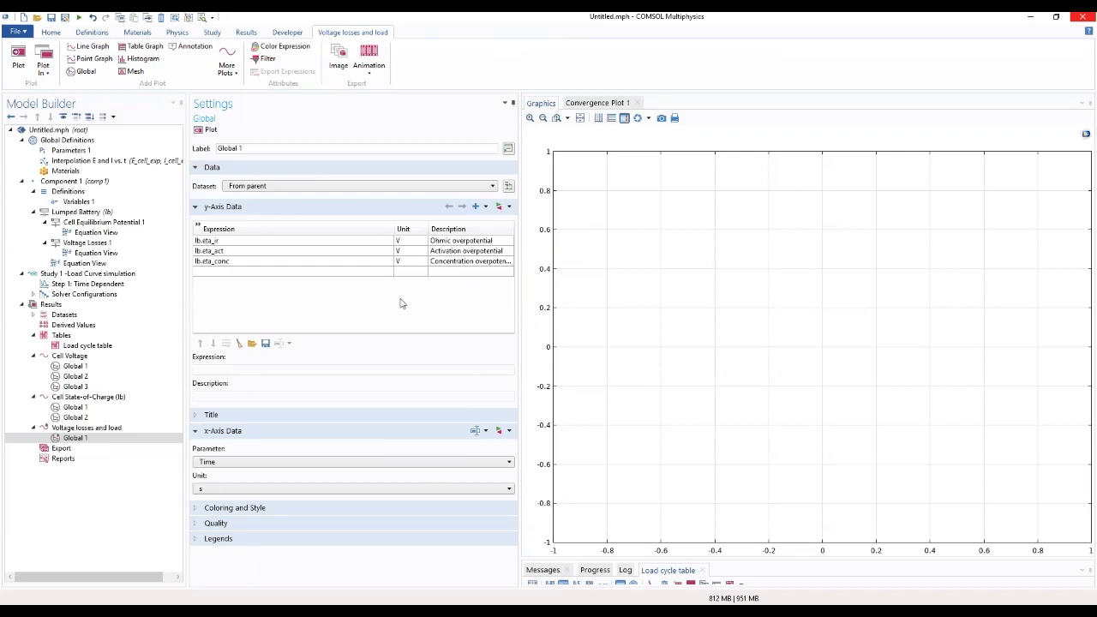
Step: Set the x-axis parameter to Expression with t in seconds, and plot the three overpotentials
click(262, 419)
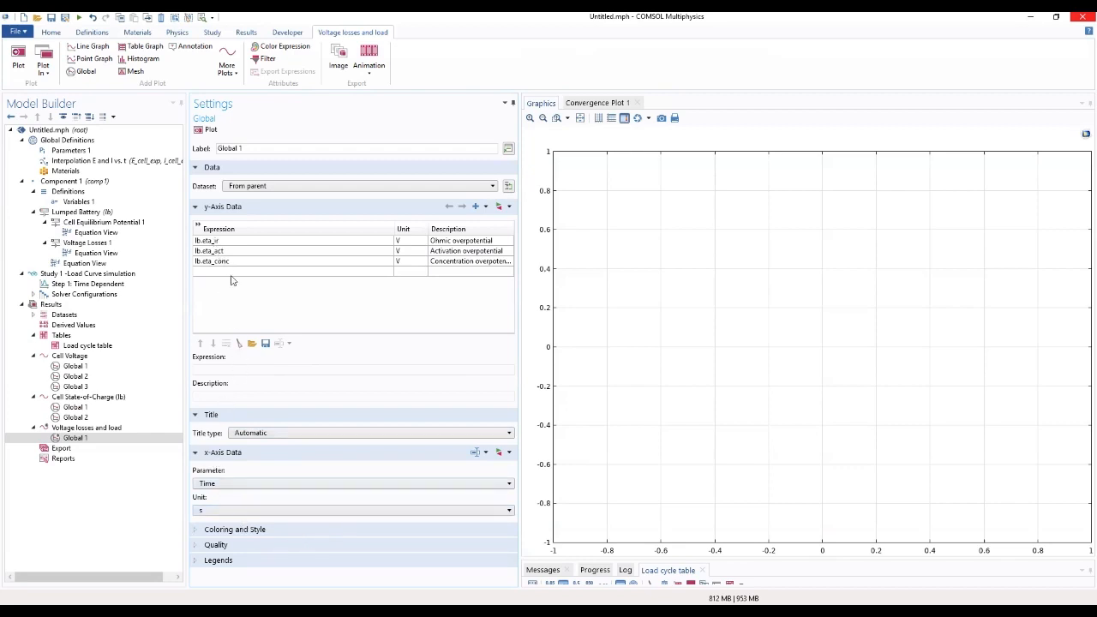
click(221, 486)
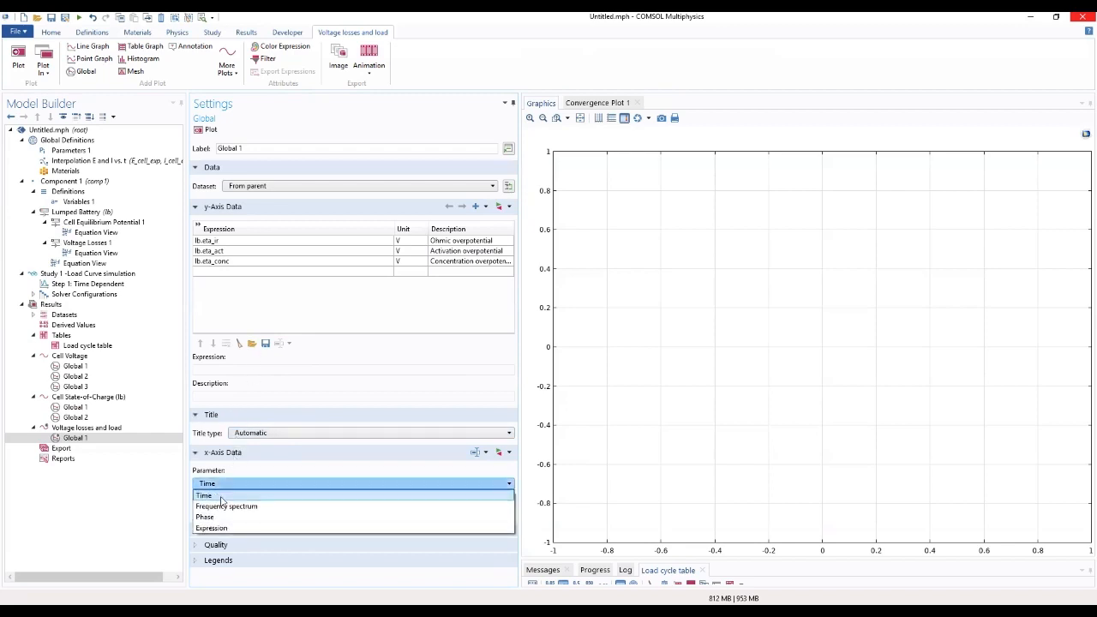
click(231, 526)
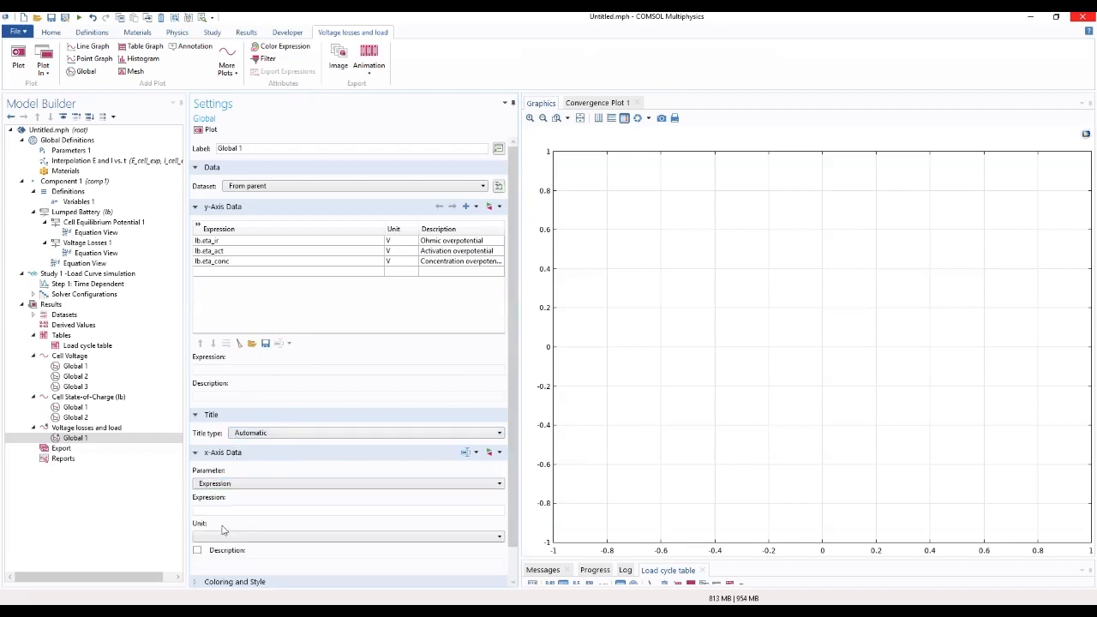
text(t)
click(251, 485)
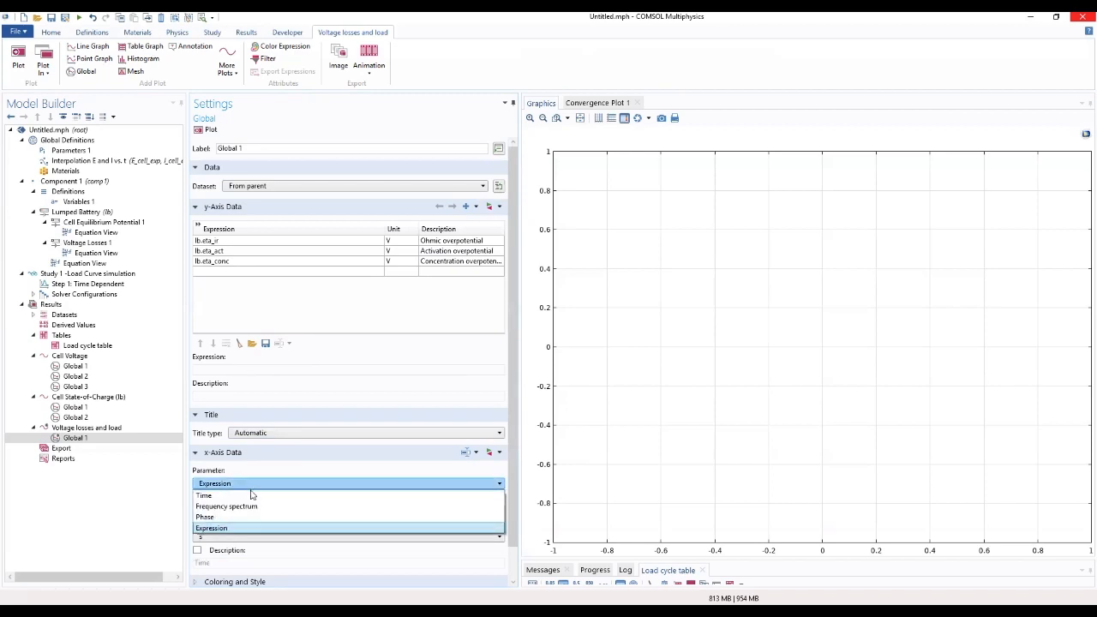
click(247, 496)
click(248, 484)
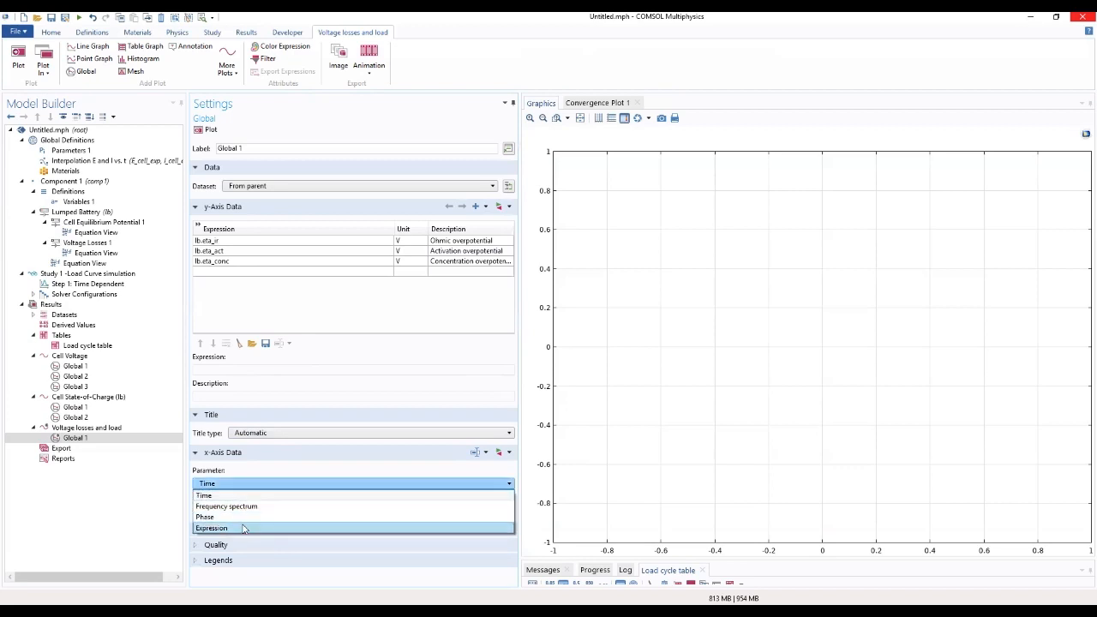
click(243, 528)
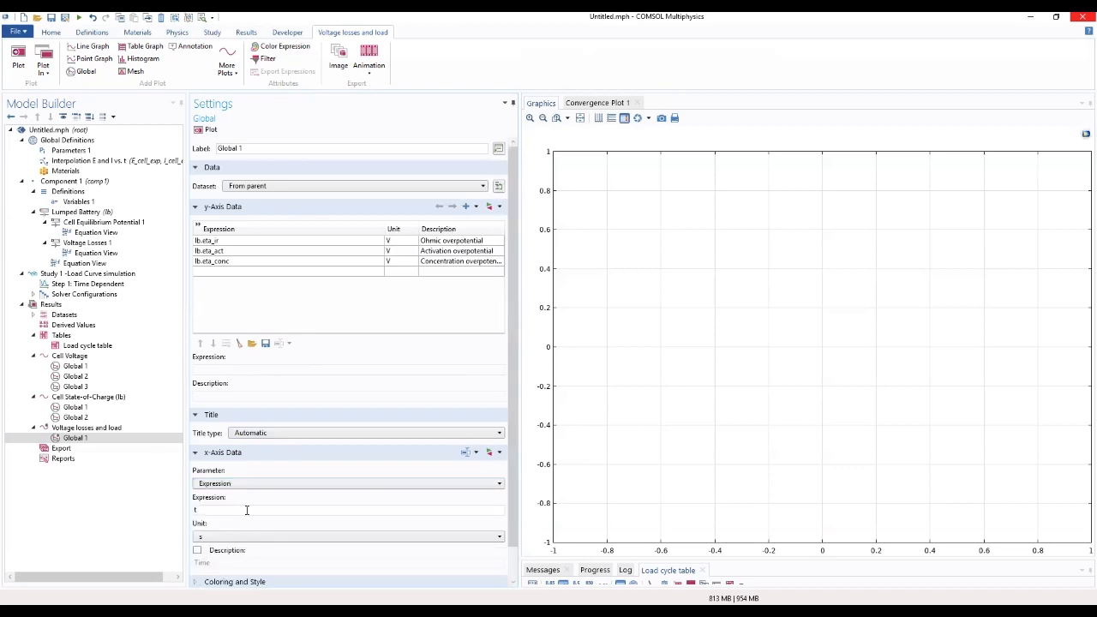
click(201, 130)
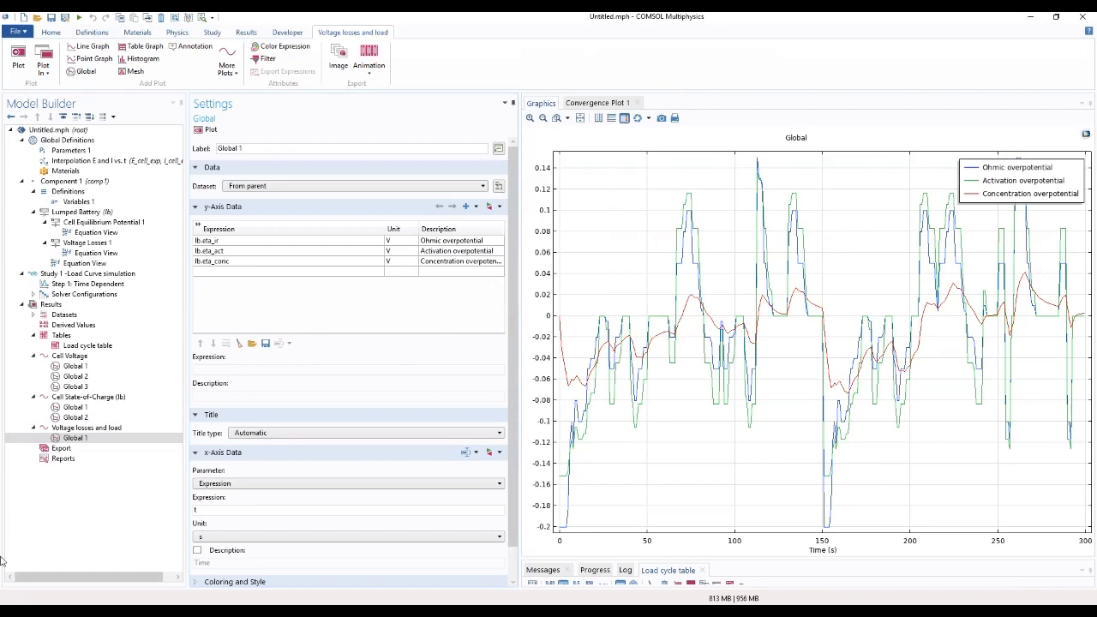
Step: Add a second Global plot to the "Voltage losses and load" plot group
click(86, 428)
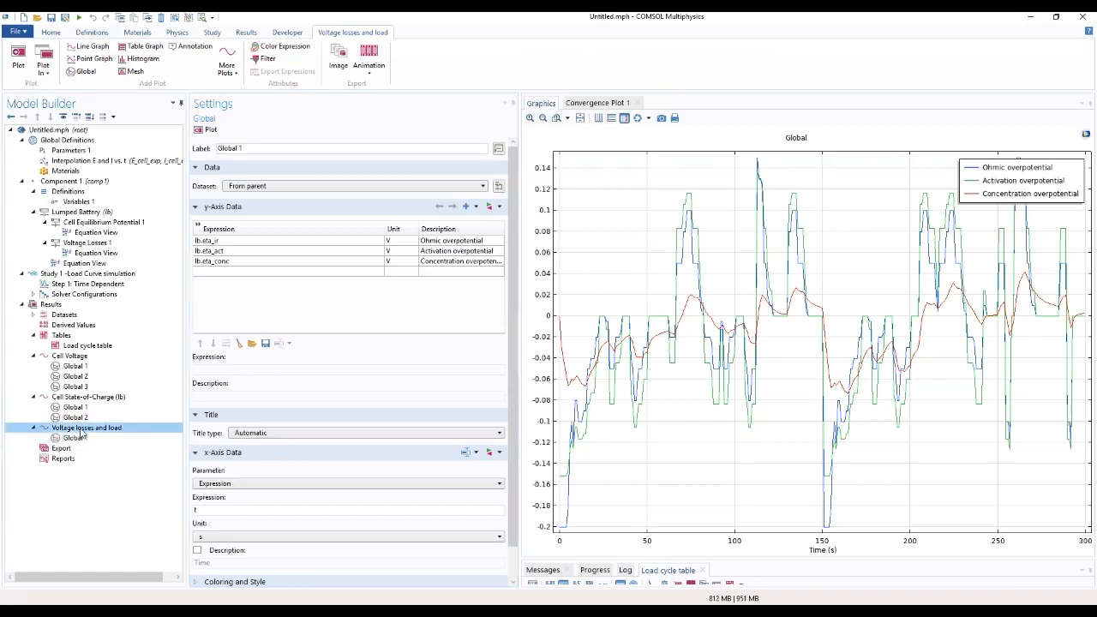
right_click(84, 426)
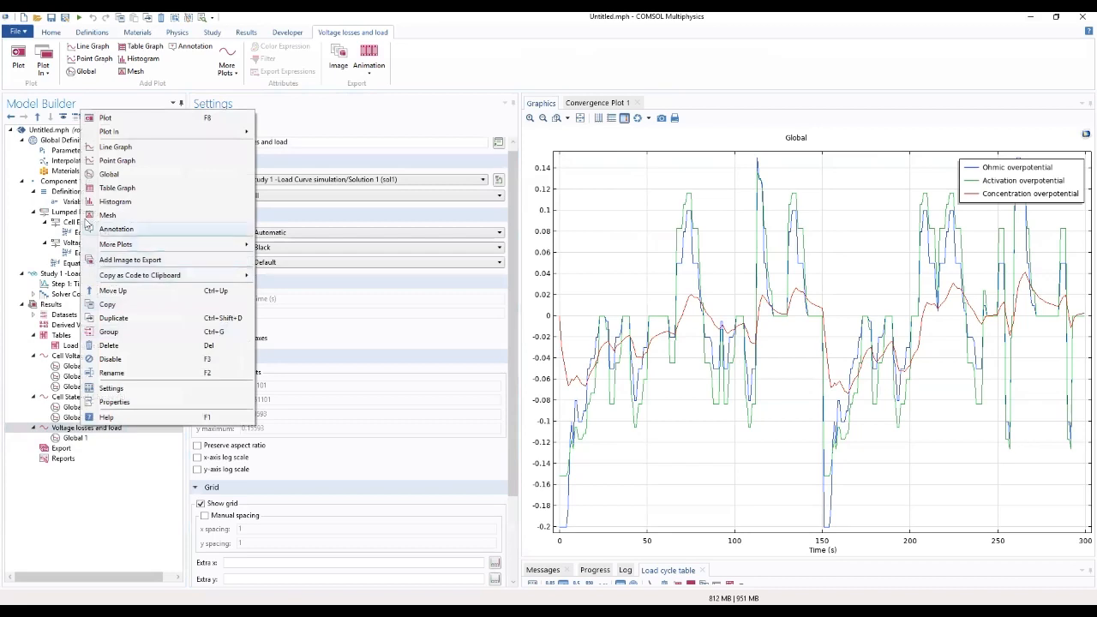
click(101, 174)
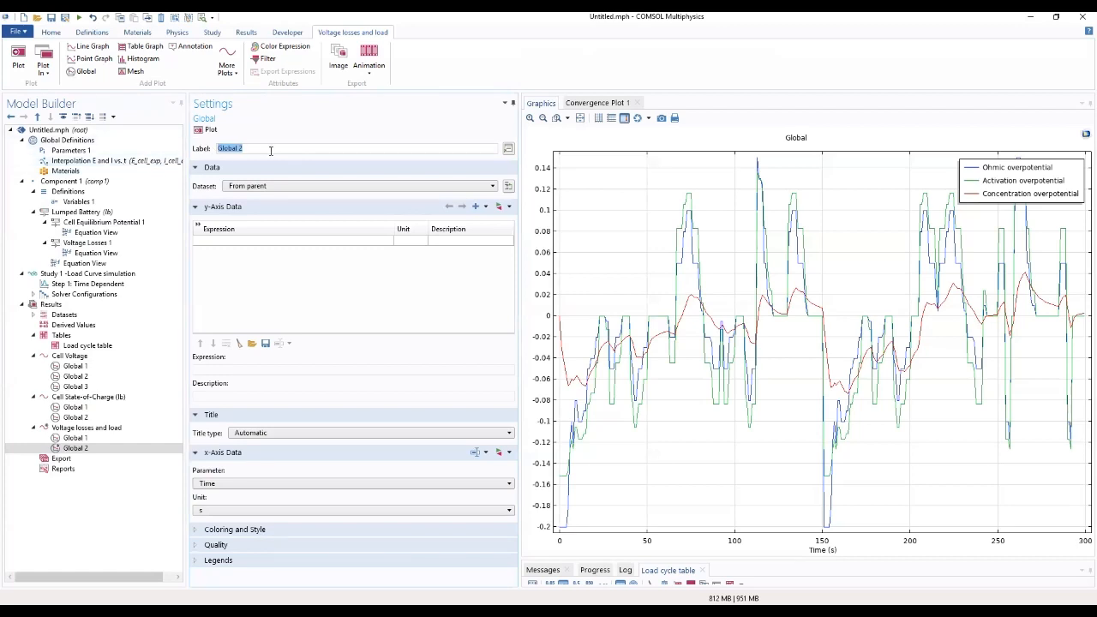
Step: Set the second Global plot's y-axis expression to the cell current, lb.I_cell, with Time as the x-axis parameter
click(501, 209)
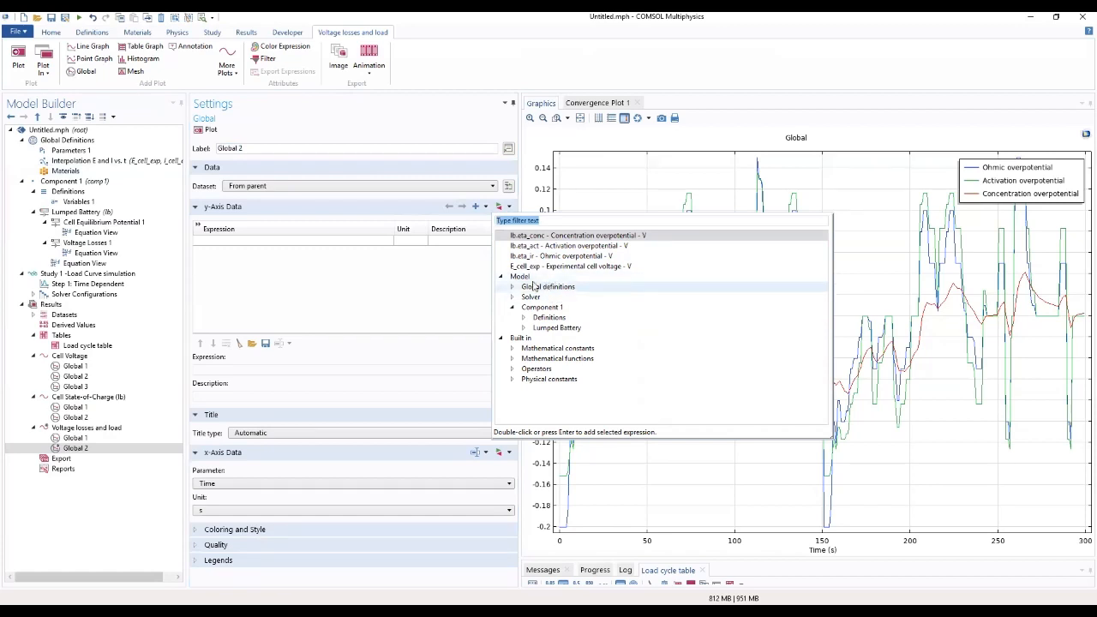
click(524, 330)
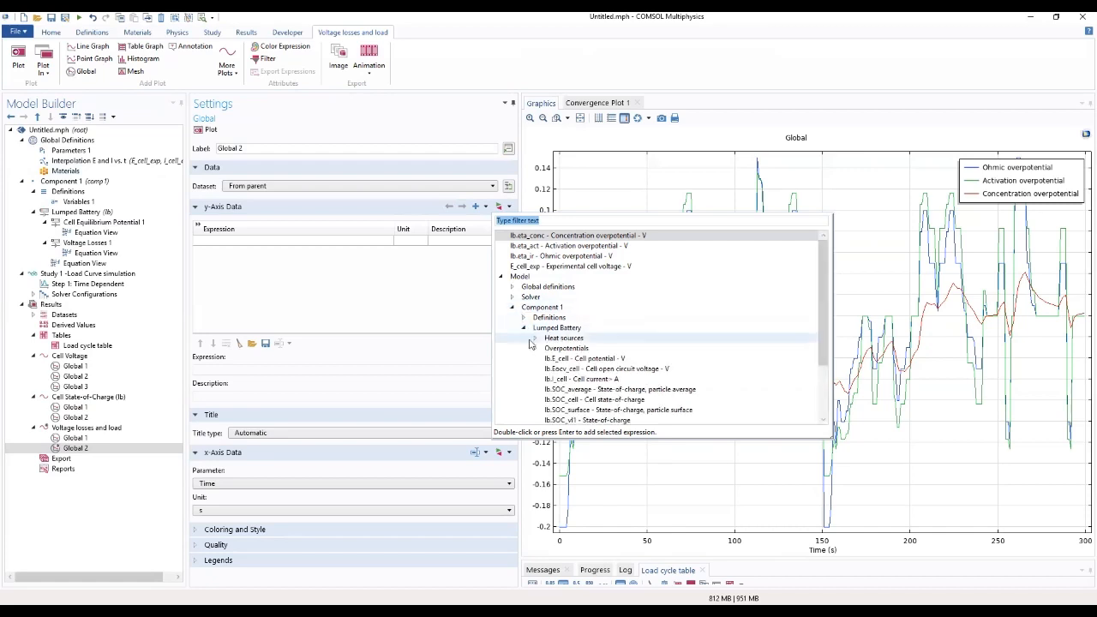
scroll(536, 347, down, 2)
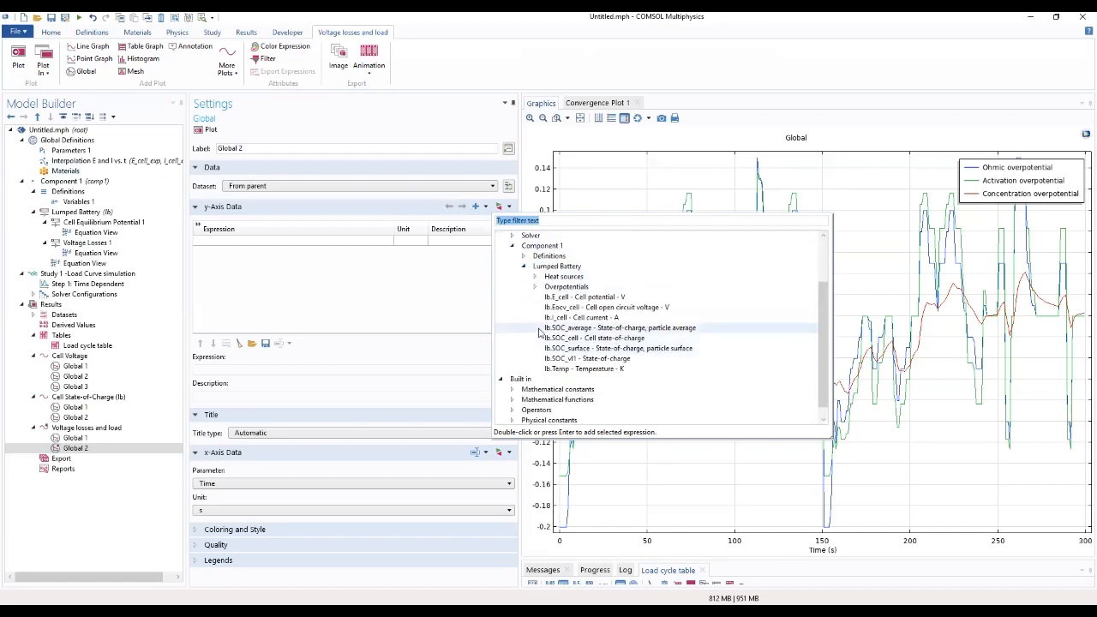
click(533, 286)
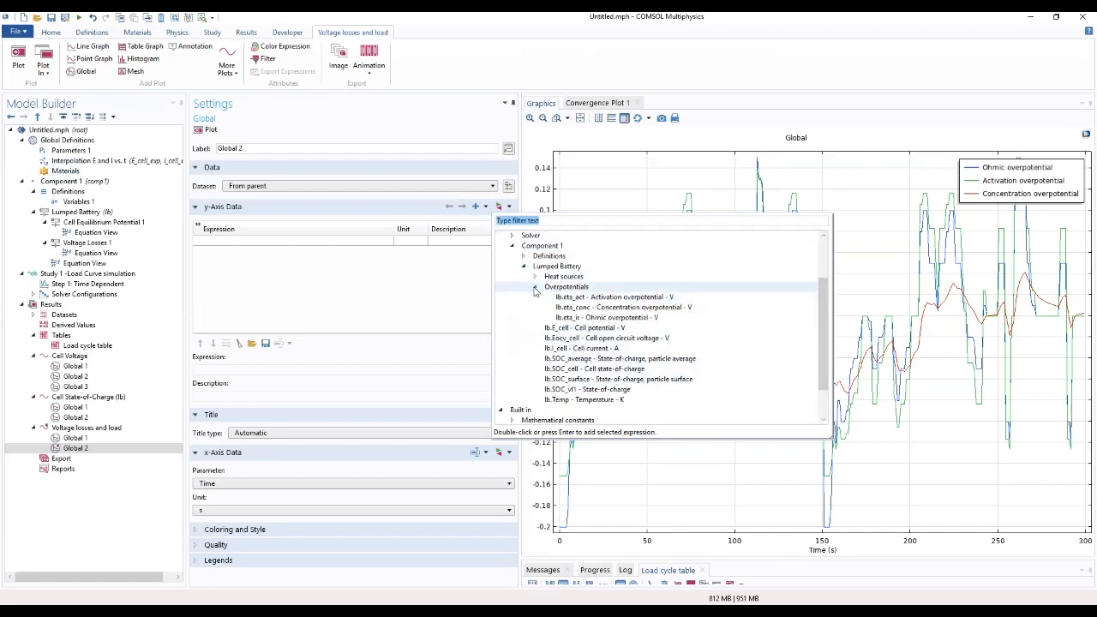
click(560, 351)
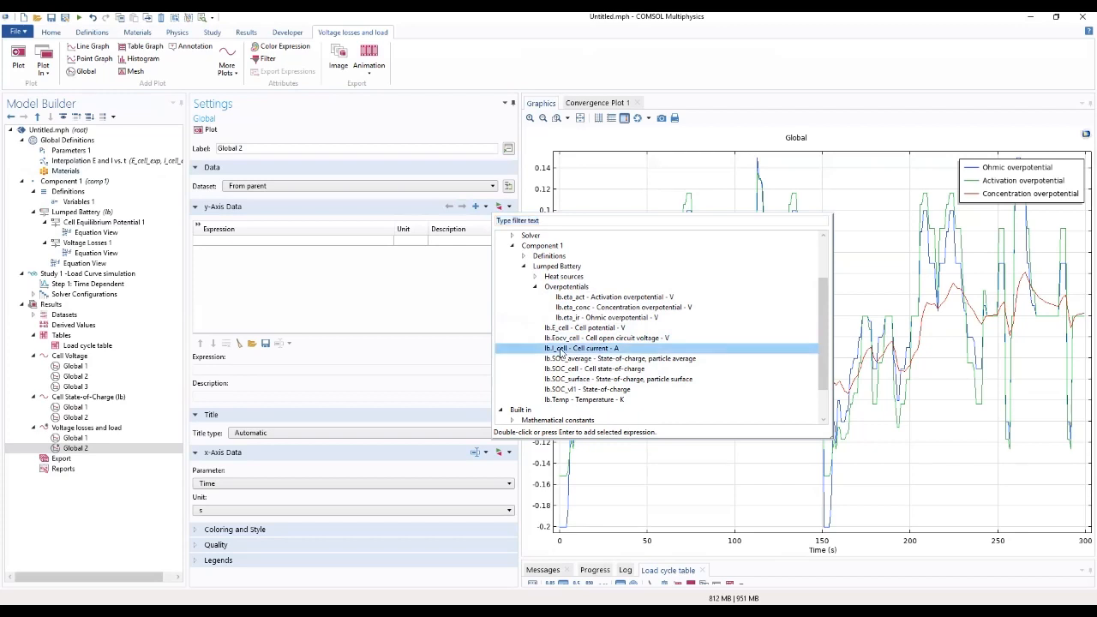
double_click(563, 350)
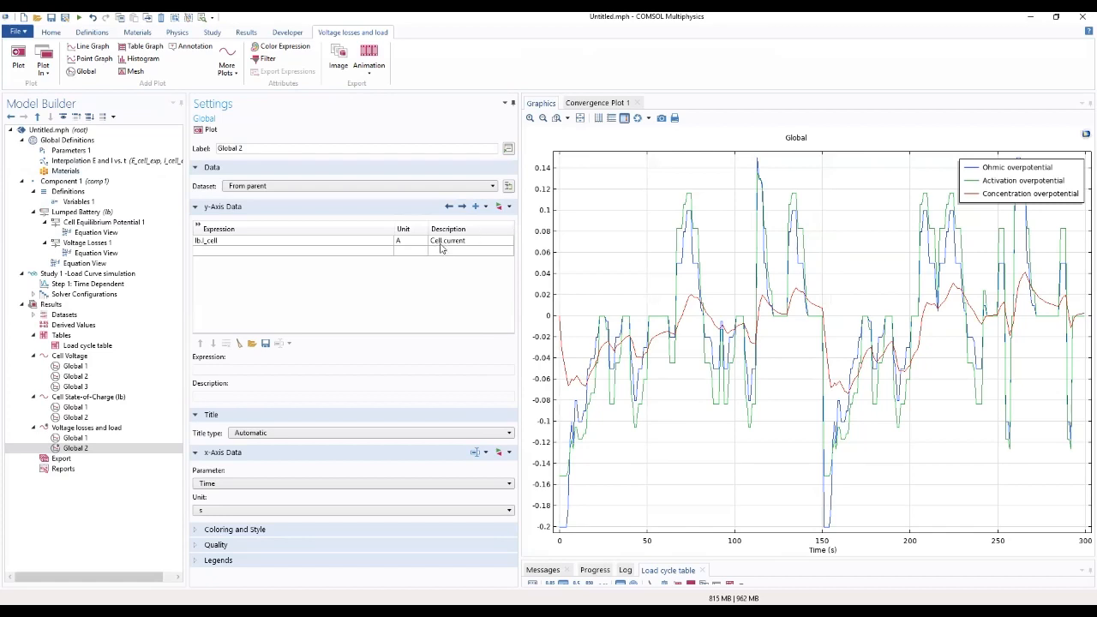
click(224, 484)
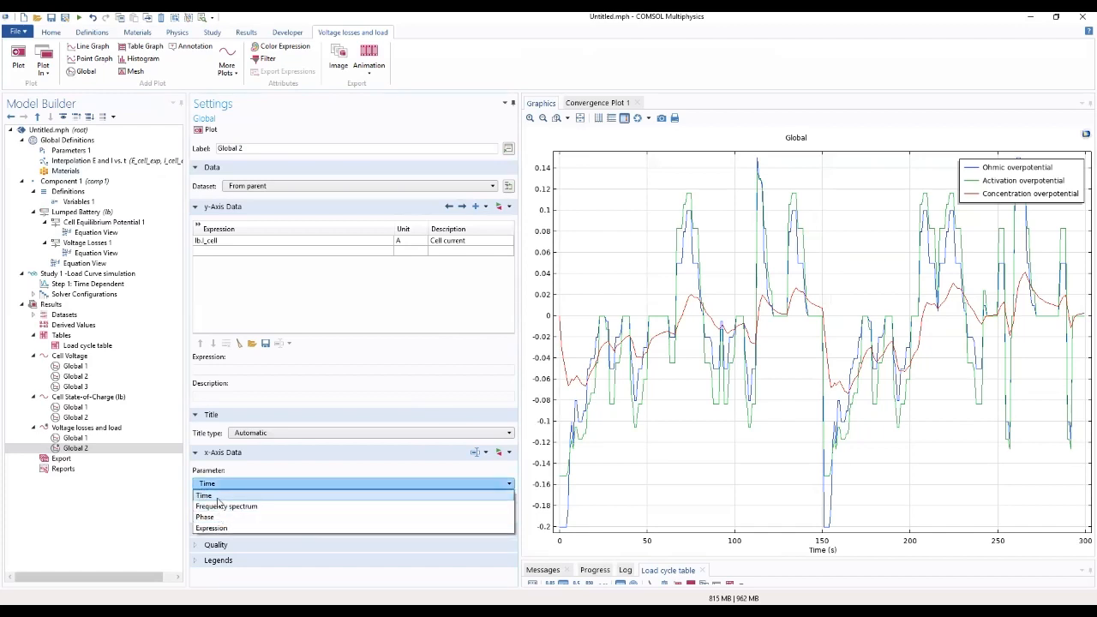
click(218, 497)
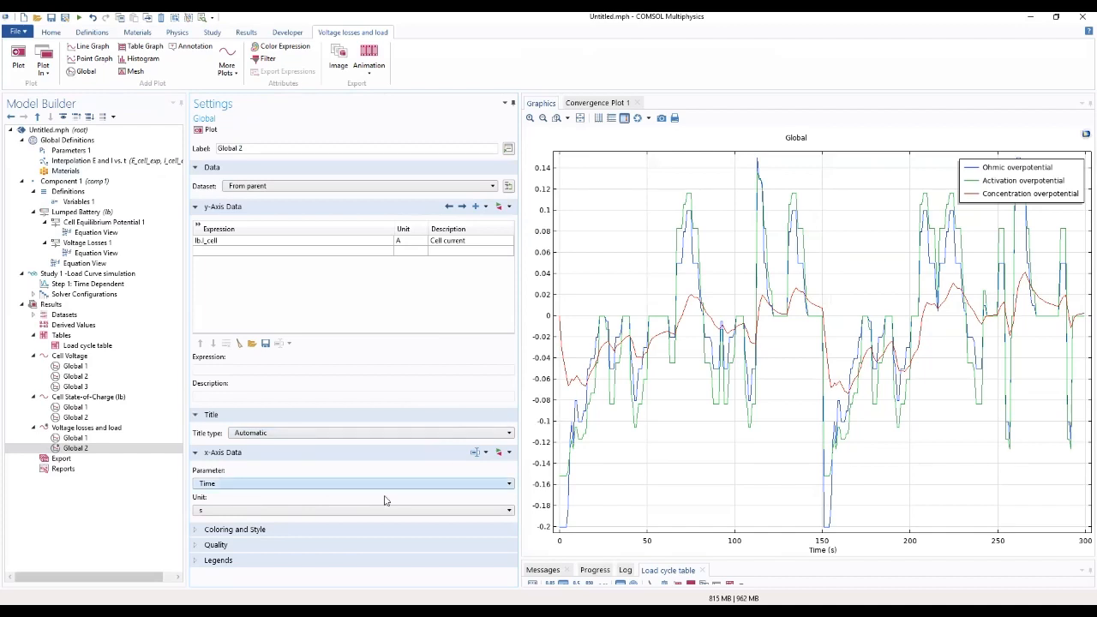
Step: Style the cell current line as dotted and black, and plot it with the overpotentials
click(211, 535)
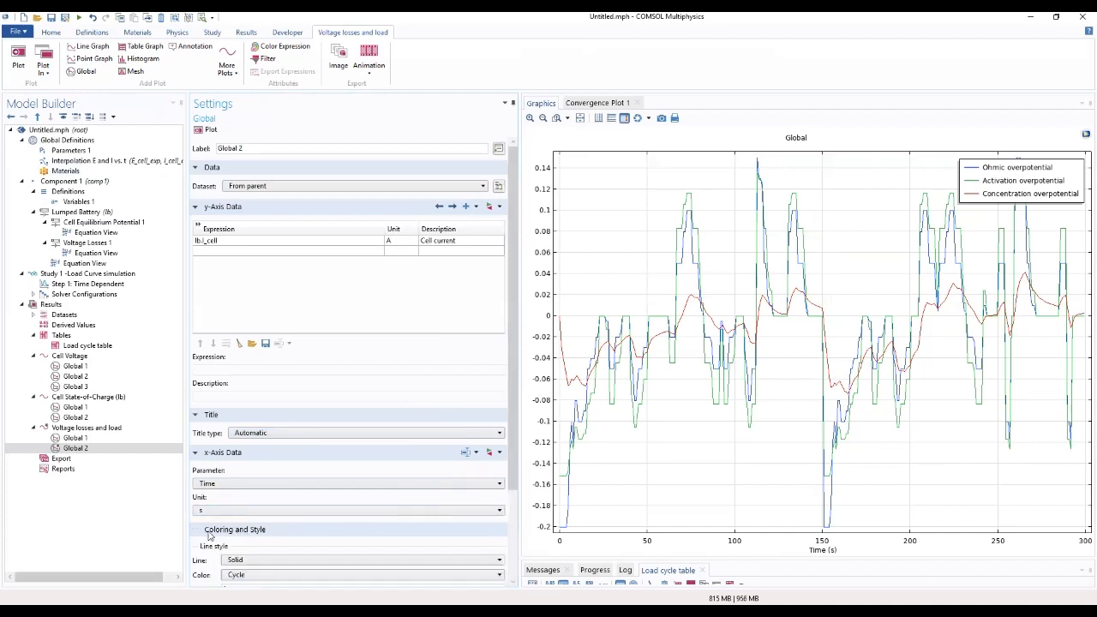
scroll(298, 551, down, 1)
scroll(298, 551, down, 1)
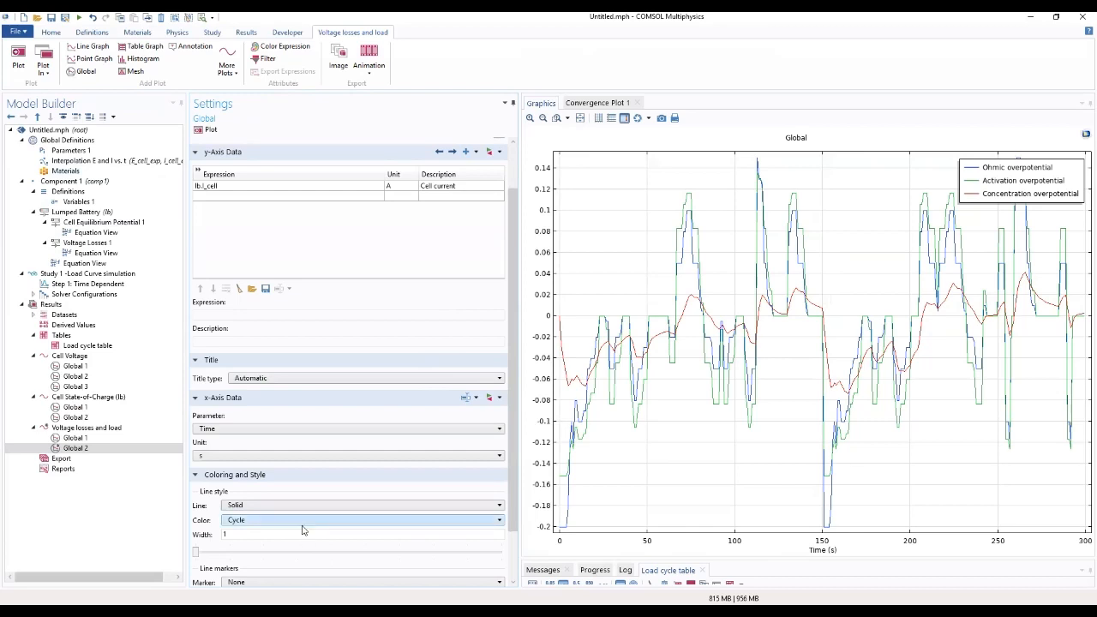
click(302, 506)
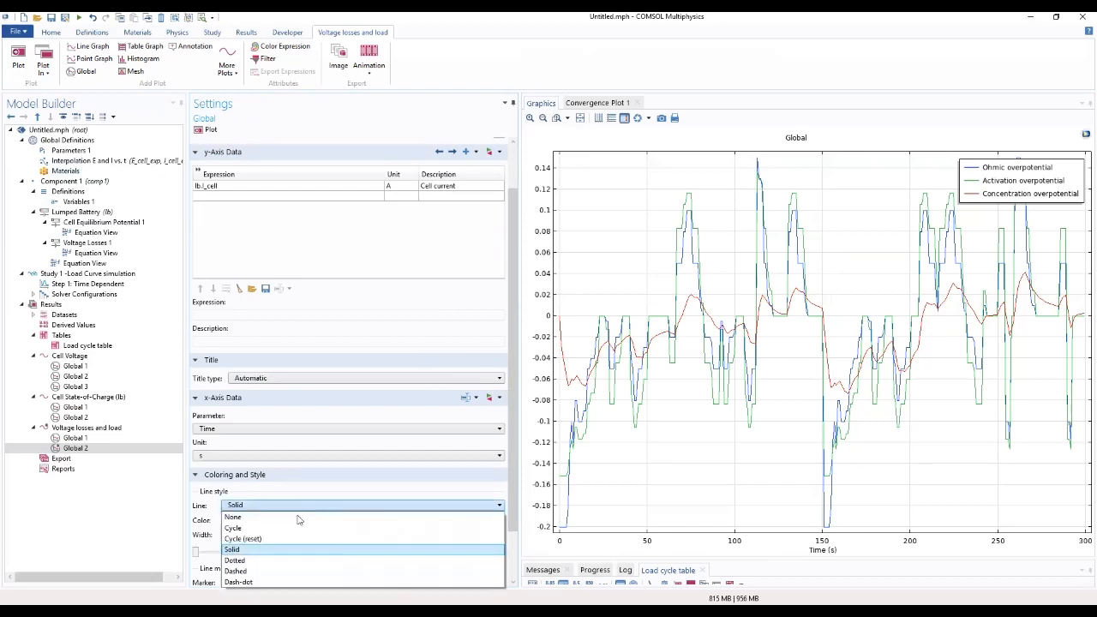
click(281, 563)
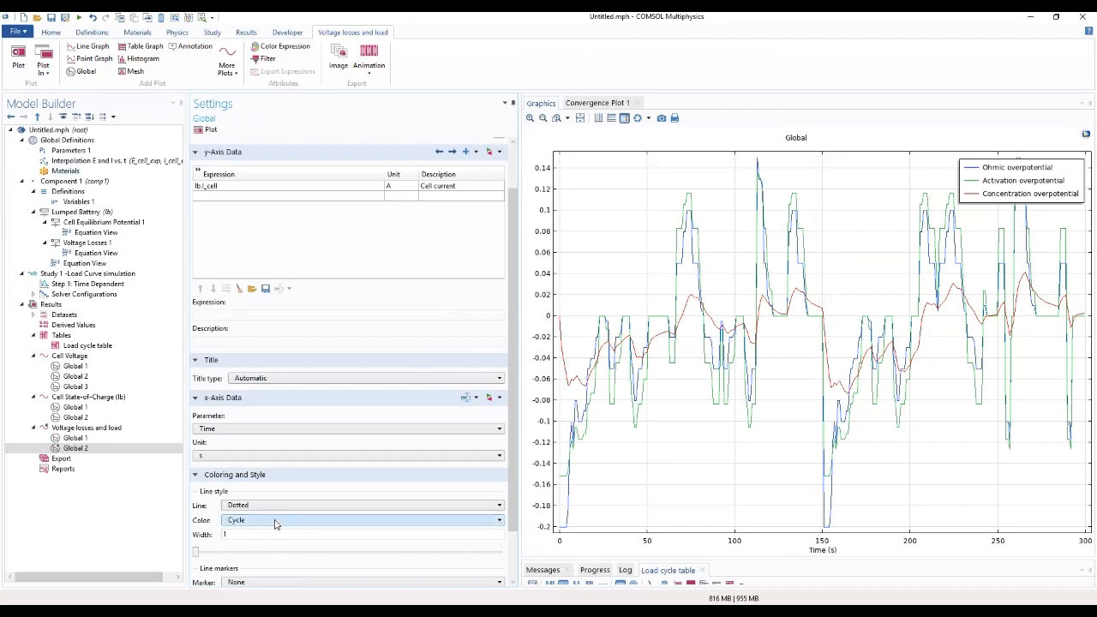
click(274, 529)
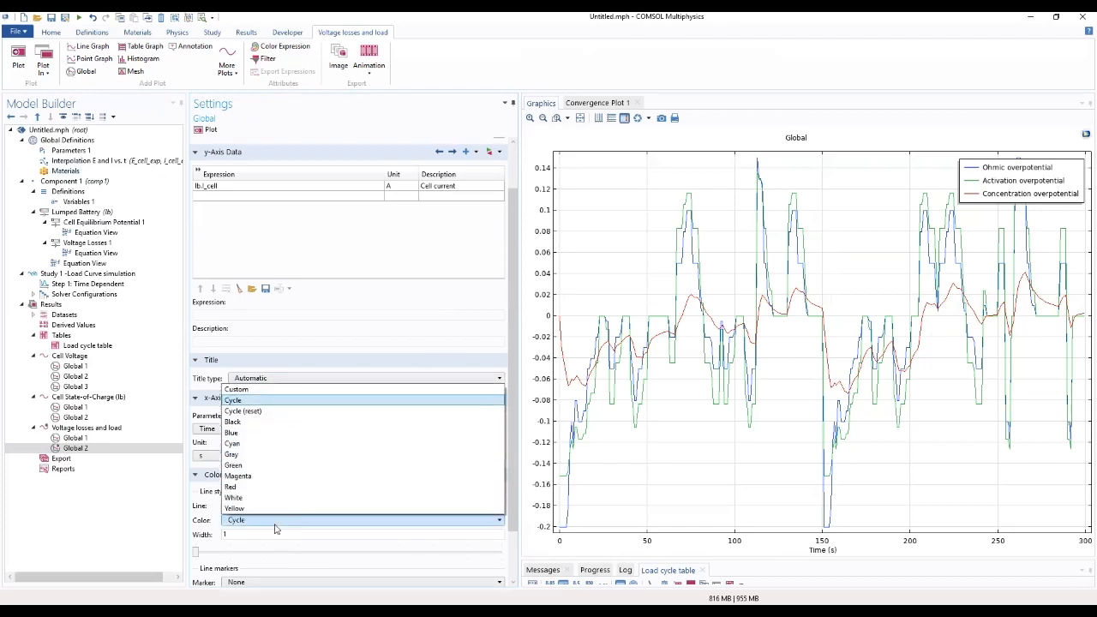
click(253, 422)
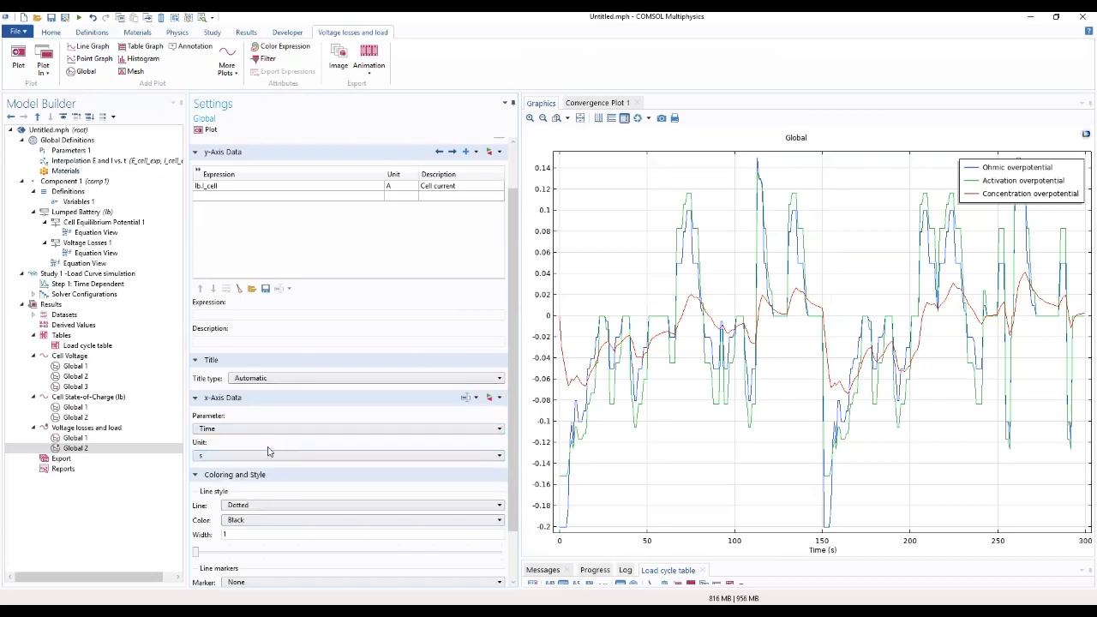
click(206, 130)
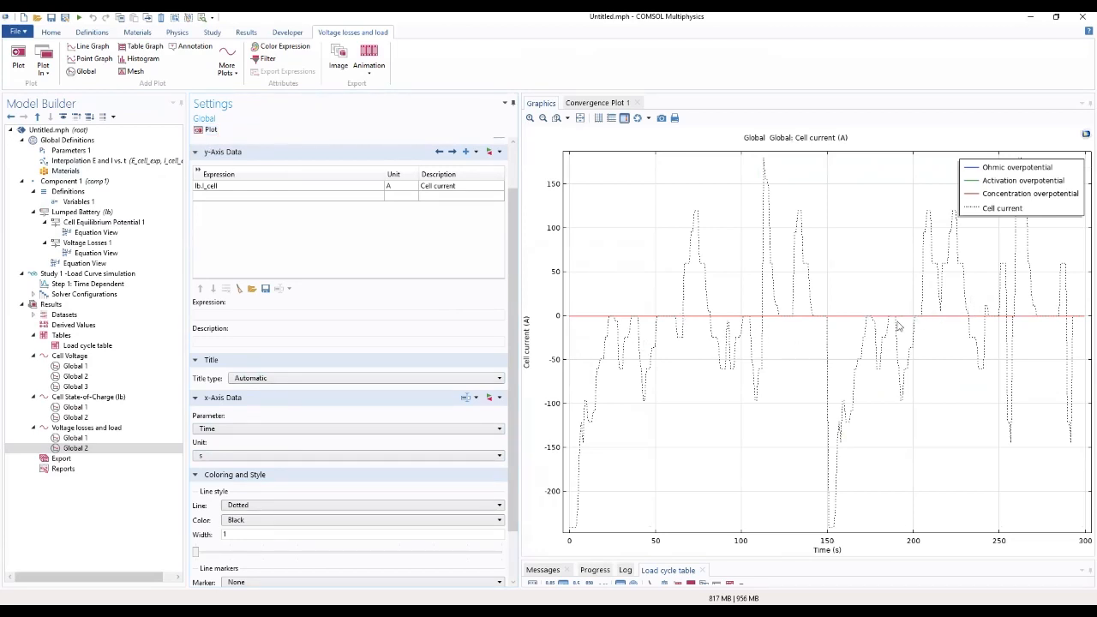
Step: Set the title type of the "Voltage losses and load" plot group to None
click(127, 428)
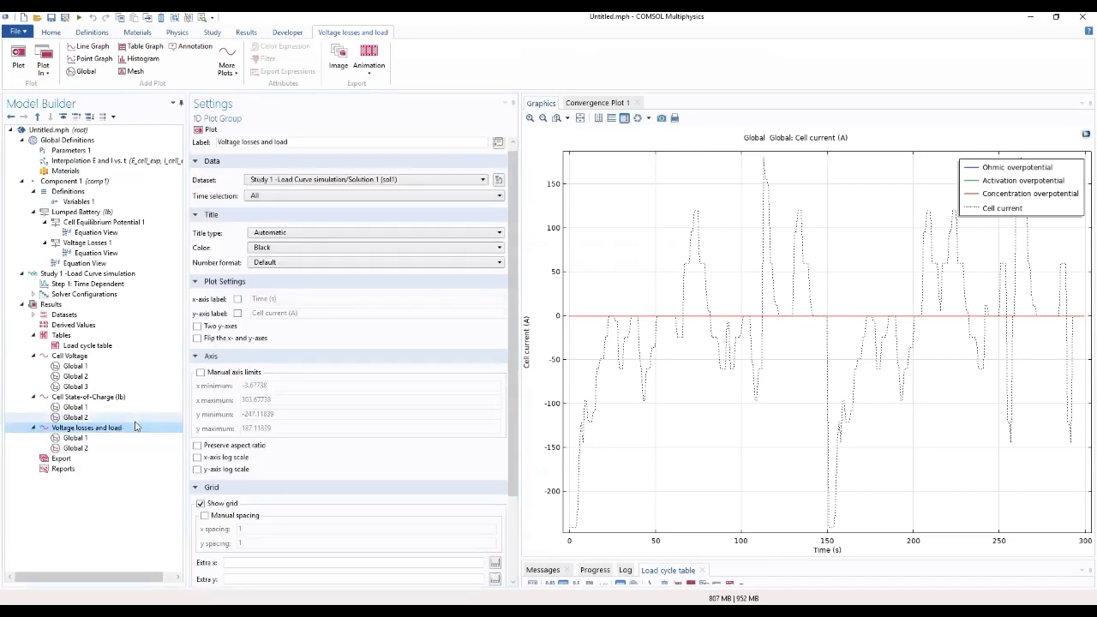
click(338, 239)
click(347, 277)
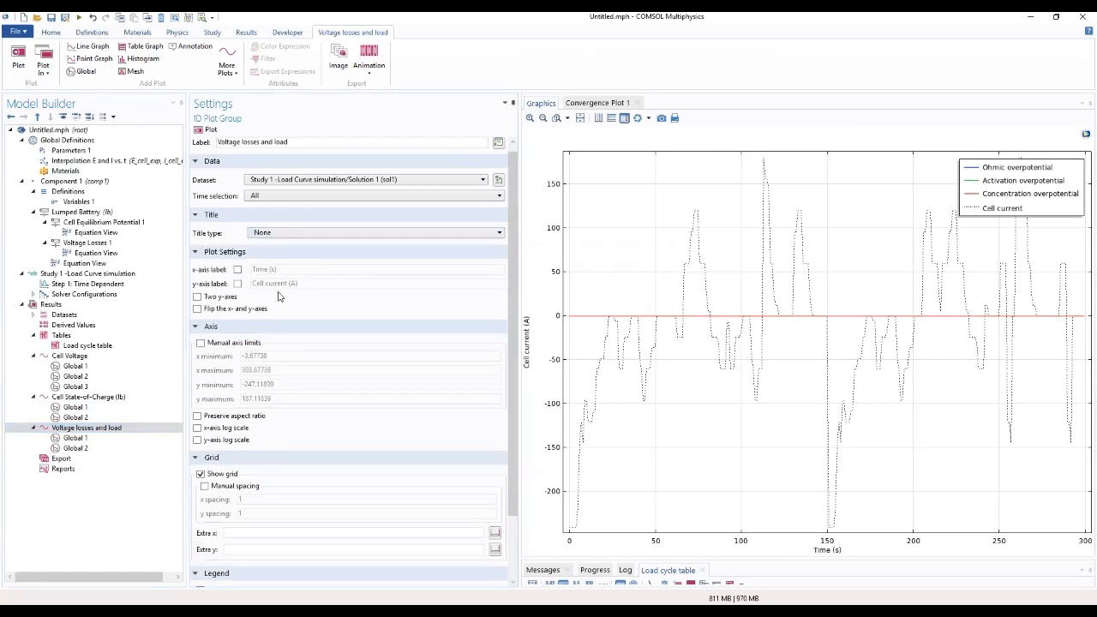
Step: Enable a custom y-axis label for the plot group and set it to "Overpotential (V)"
click(237, 283)
drag(309, 281, 274, 284)
click(296, 283)
text(V)
drag(289, 283, 252, 284)
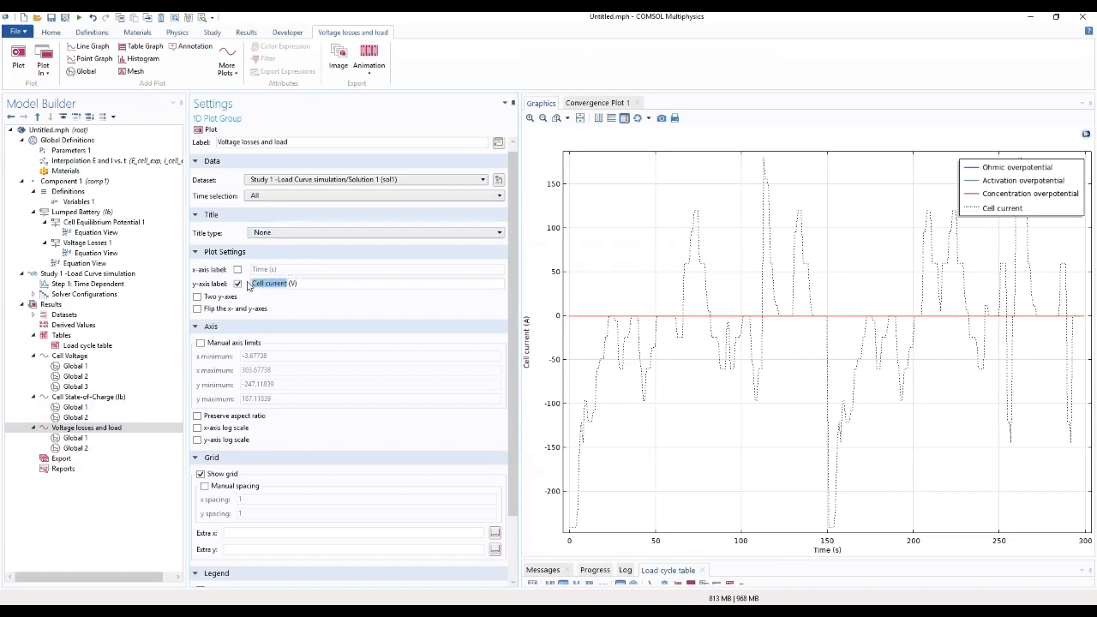
text(oVER)
key(BackSpace)
key(BackSpace)
key(BackSpace)
key(BackSpace)
text(Overpotential)
key(Return)
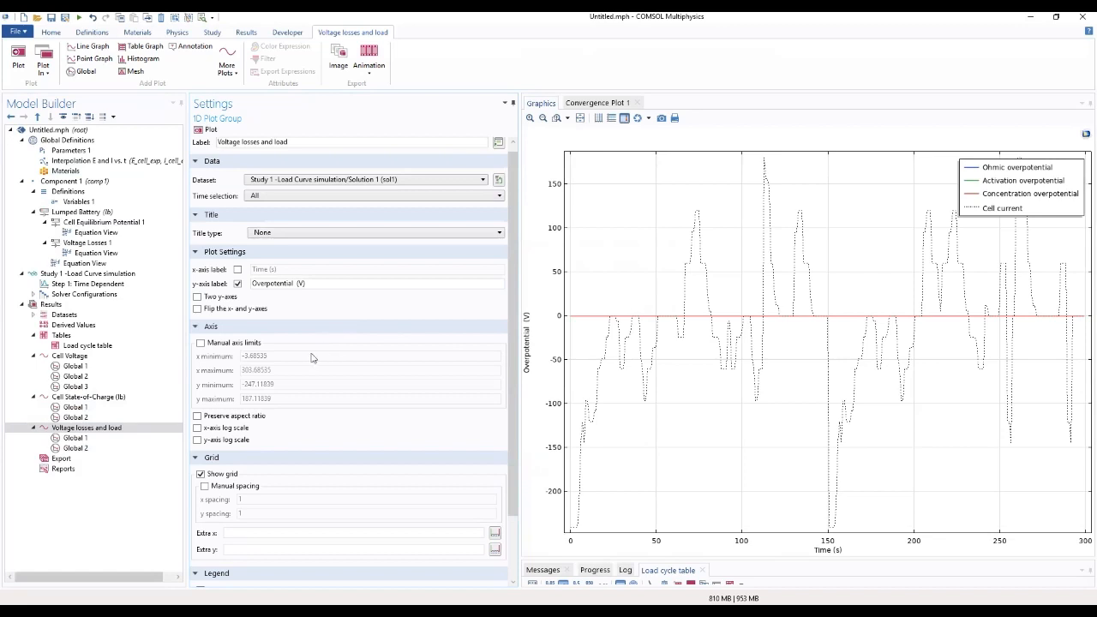
Step: Enable two y-axes for the plot group and plot Global 2 on the secondary y-axis
click(197, 297)
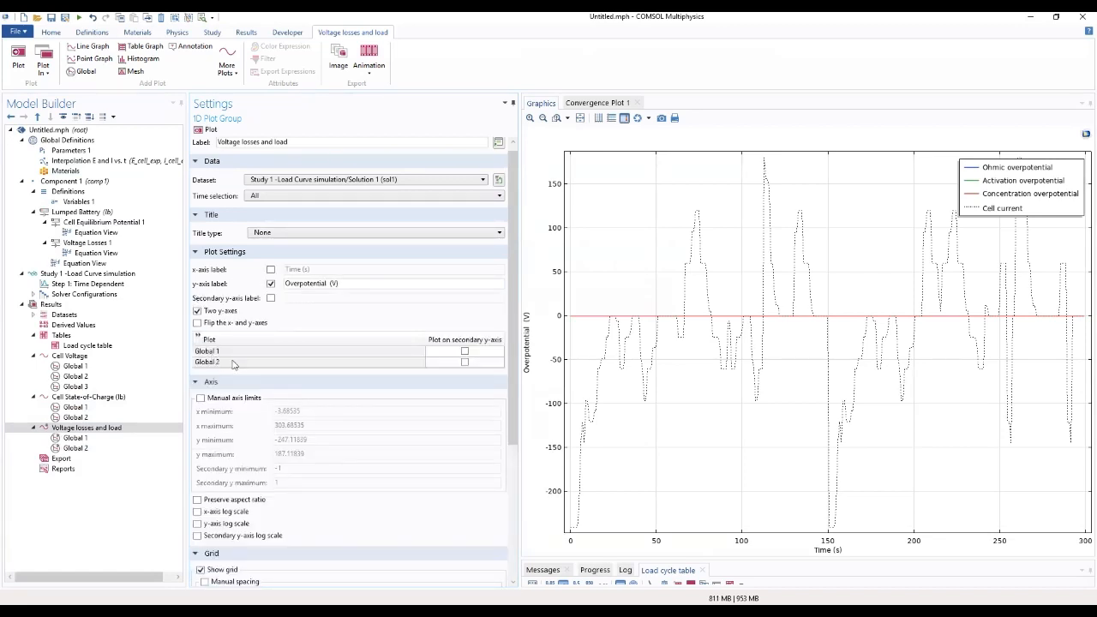
click(465, 362)
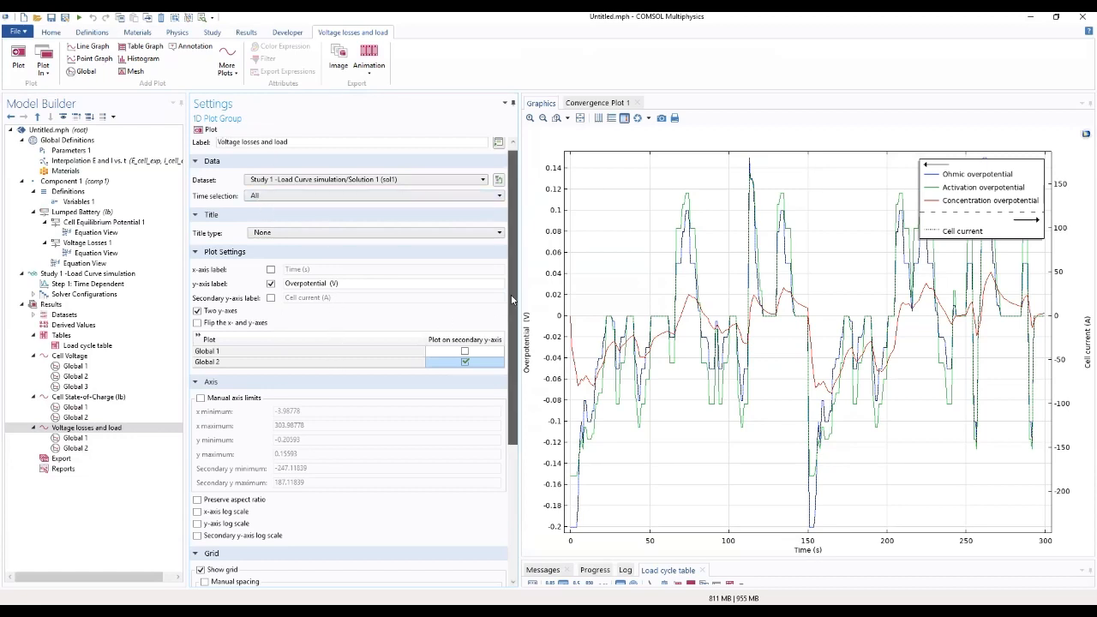
Step: Turn on manual axis limits and set the x maximum to 305, the y minimum to -0.4 and the y maximum to 0.2
drag(513, 299, 504, 381)
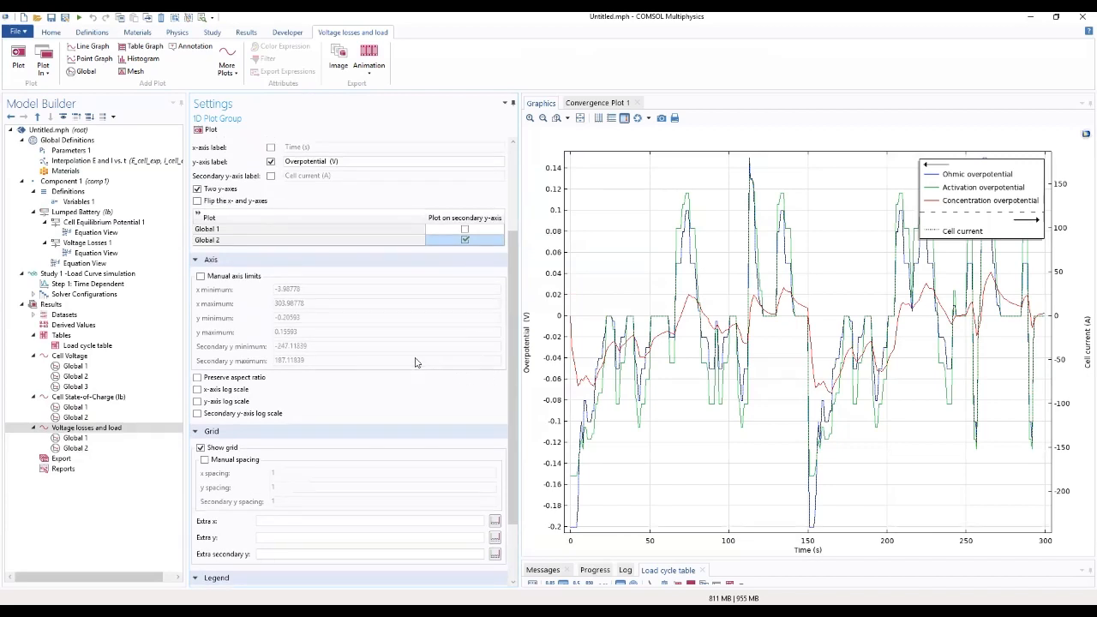
click(201, 276)
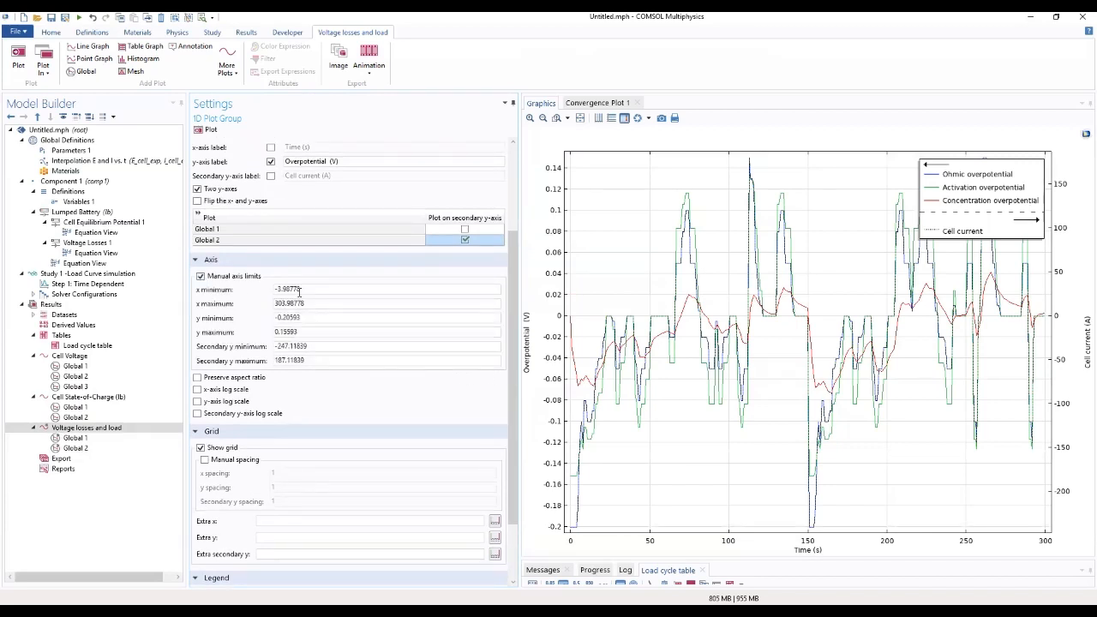
click(317, 292)
click(341, 303)
drag(338, 302, 235, 301)
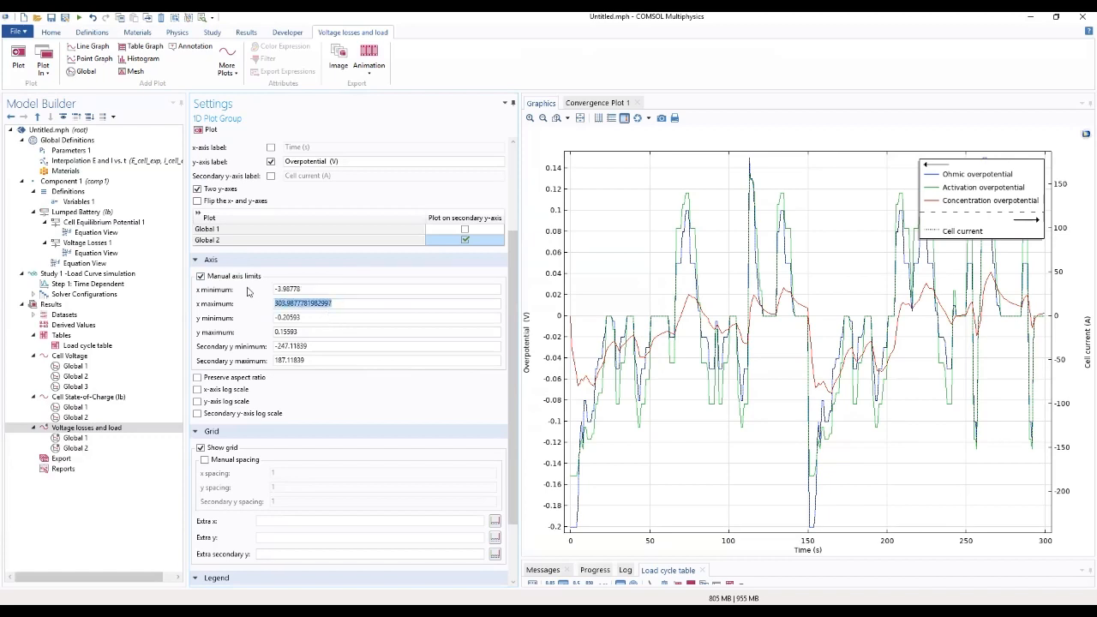
text(305)
click(371, 319)
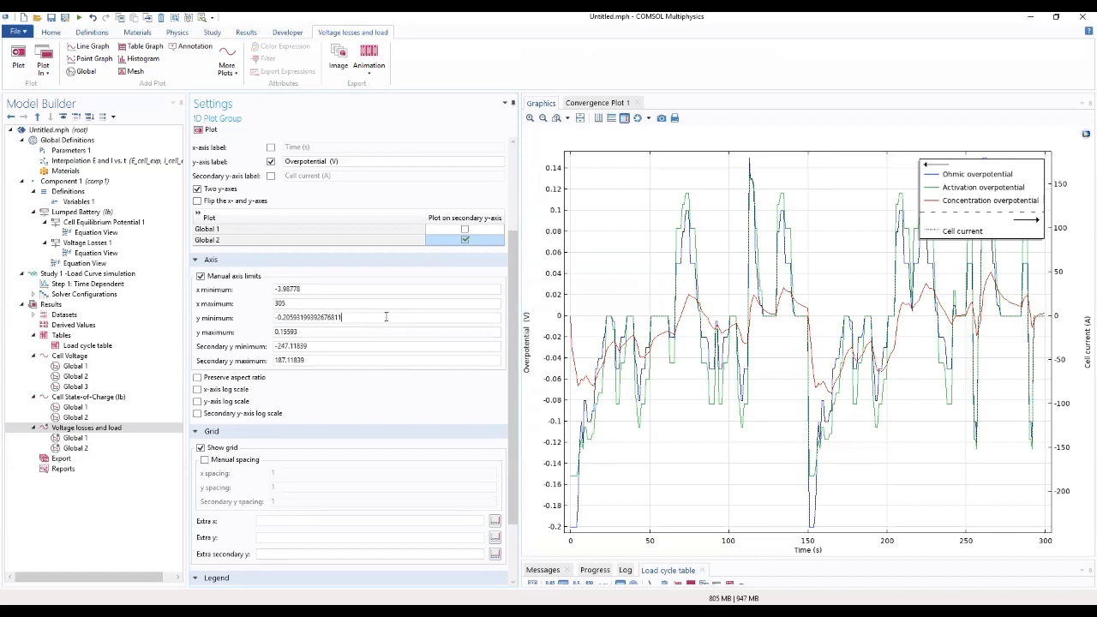
drag(386, 317, 254, 323)
text(-0.4)
click(364, 334)
drag(363, 328, 225, 331)
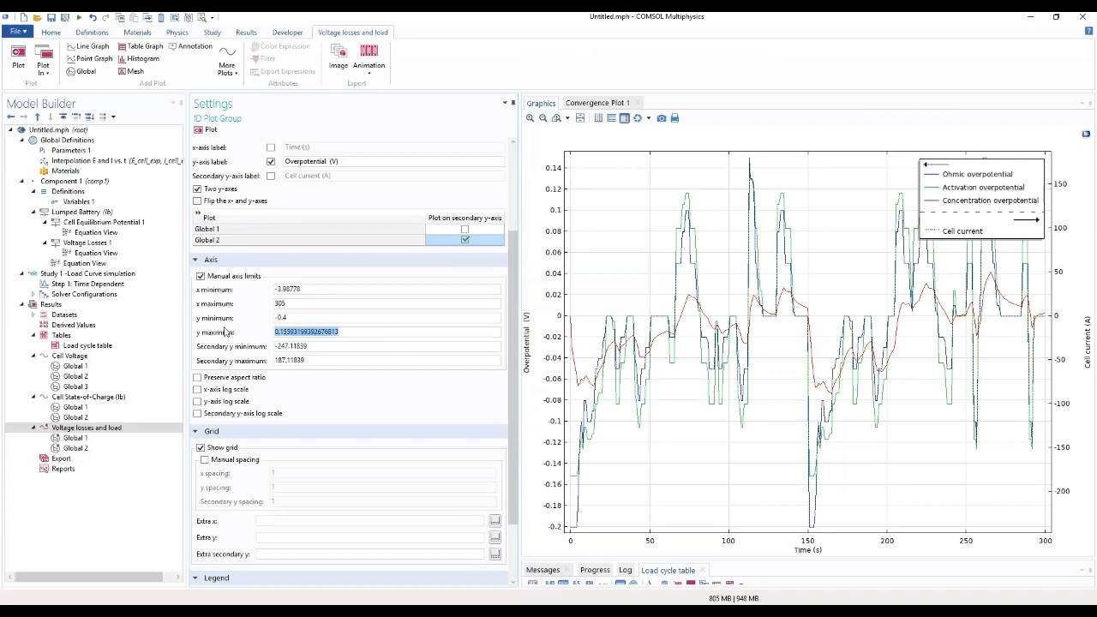
text(0.2)
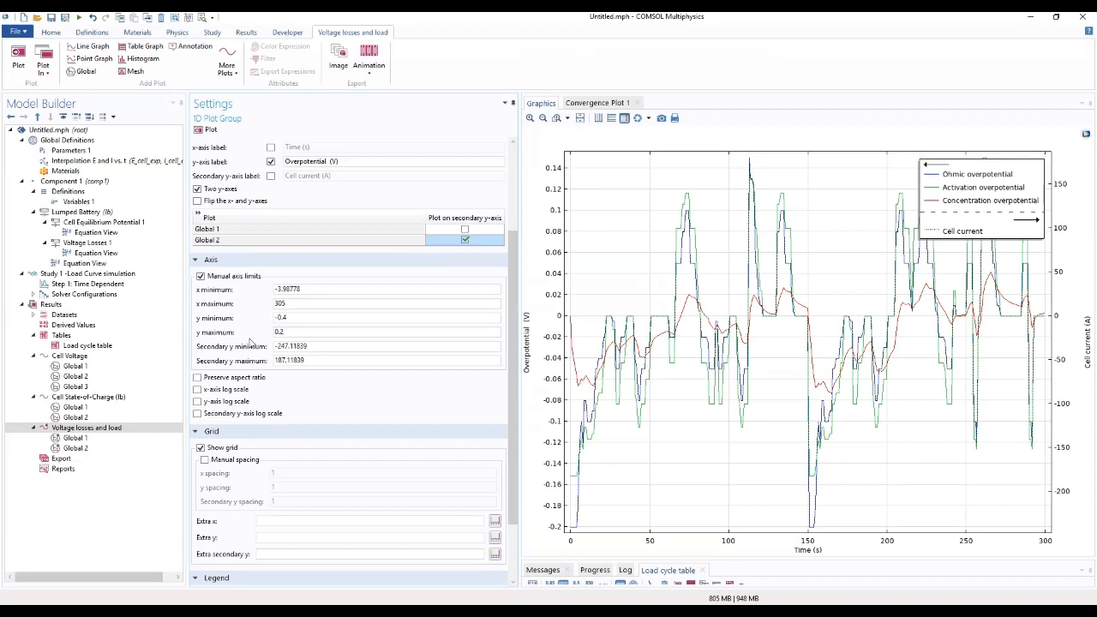
Step: Set the secondary y-axis limits to a minimum of -350 and a maximum of 200
click(371, 346)
drag(386, 345, 251, 360)
text(-350)
click(336, 361)
drag(352, 361, 246, 375)
text(200)
Step: Place the plot group's legend at the Lower left position
scroll(506, 451, down, 3)
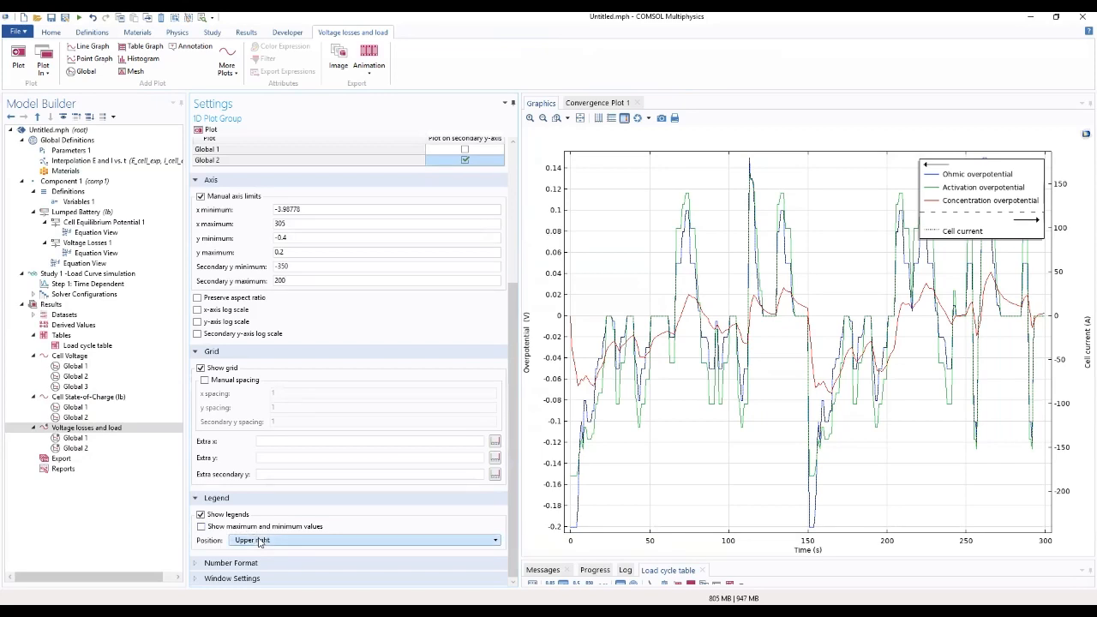
click(257, 540)
click(256, 519)
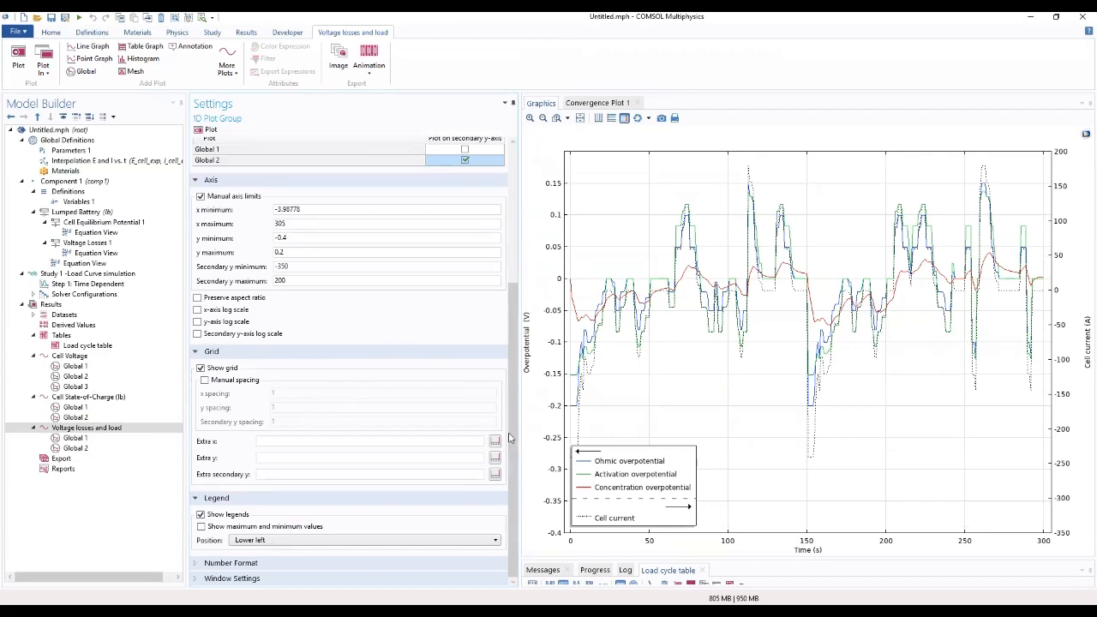
drag(512, 438, 503, 313)
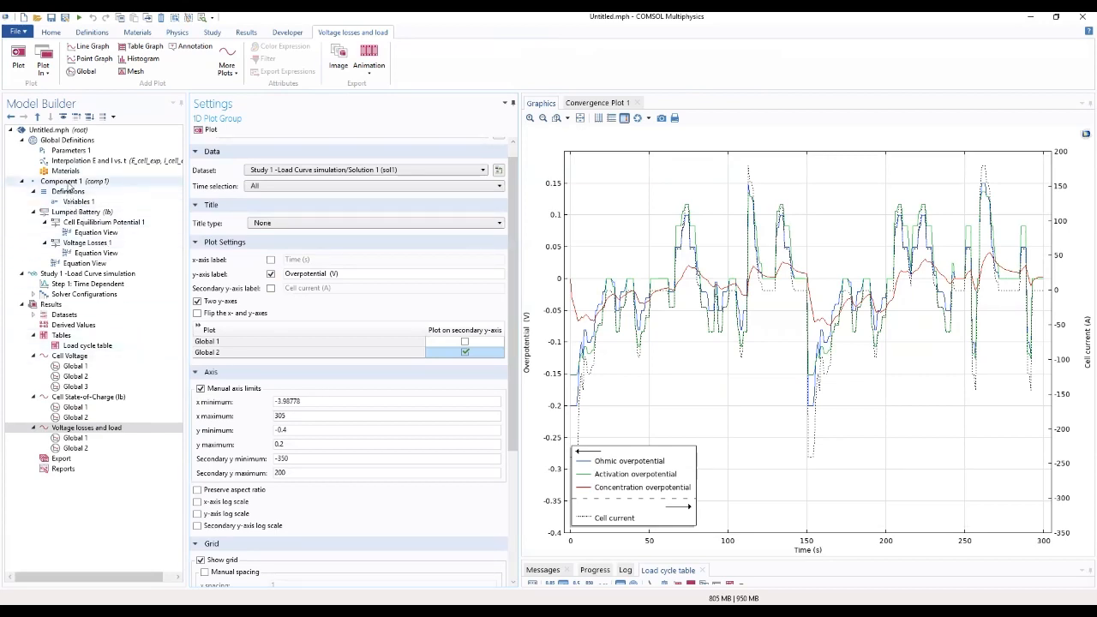
Step: Add the Optimization (opt) interface from the Mathematics physics branch to Component 1
click(71, 182)
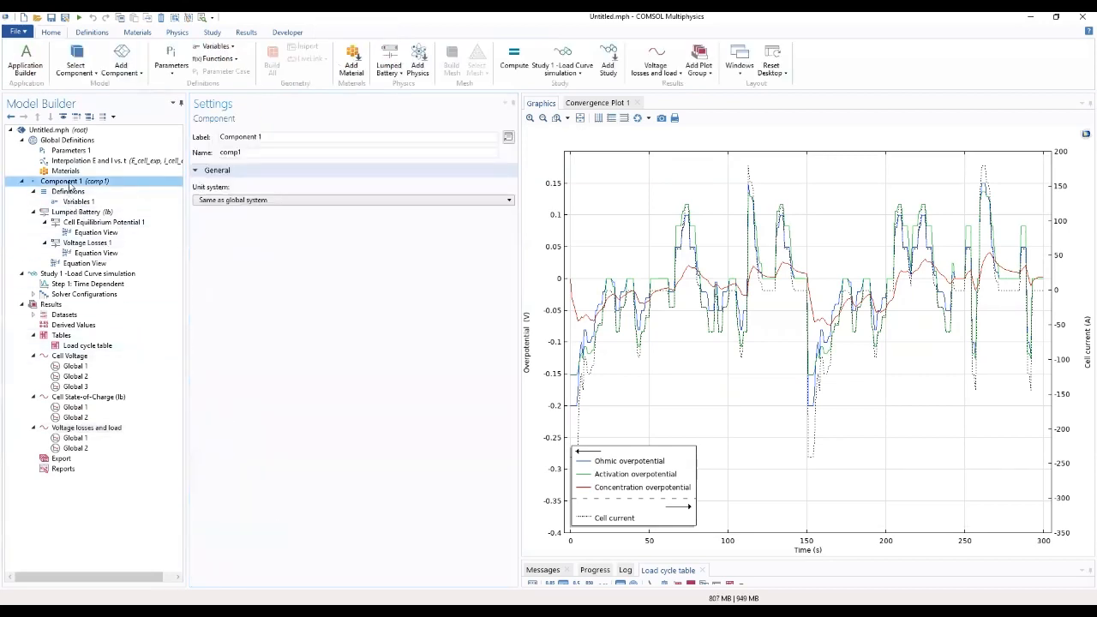
right_click(71, 183)
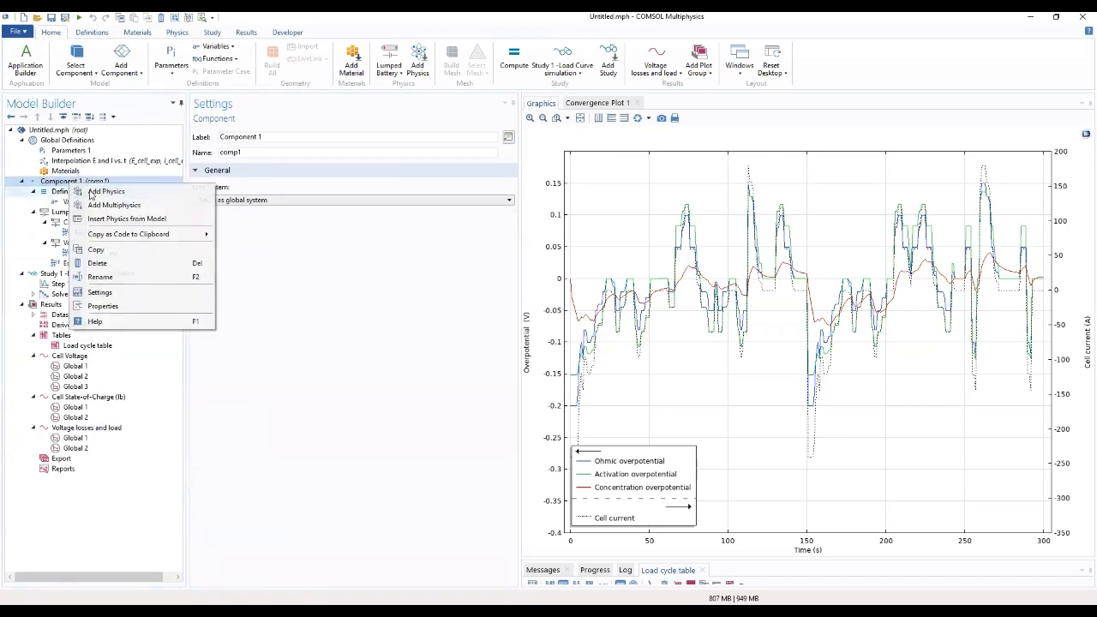
click(101, 191)
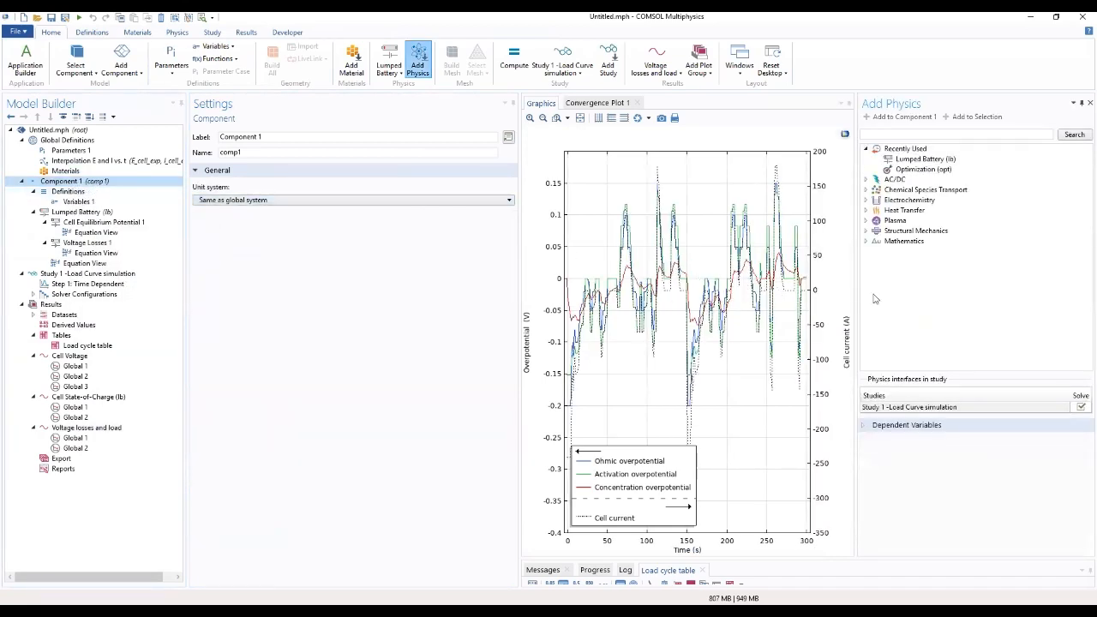
click(866, 241)
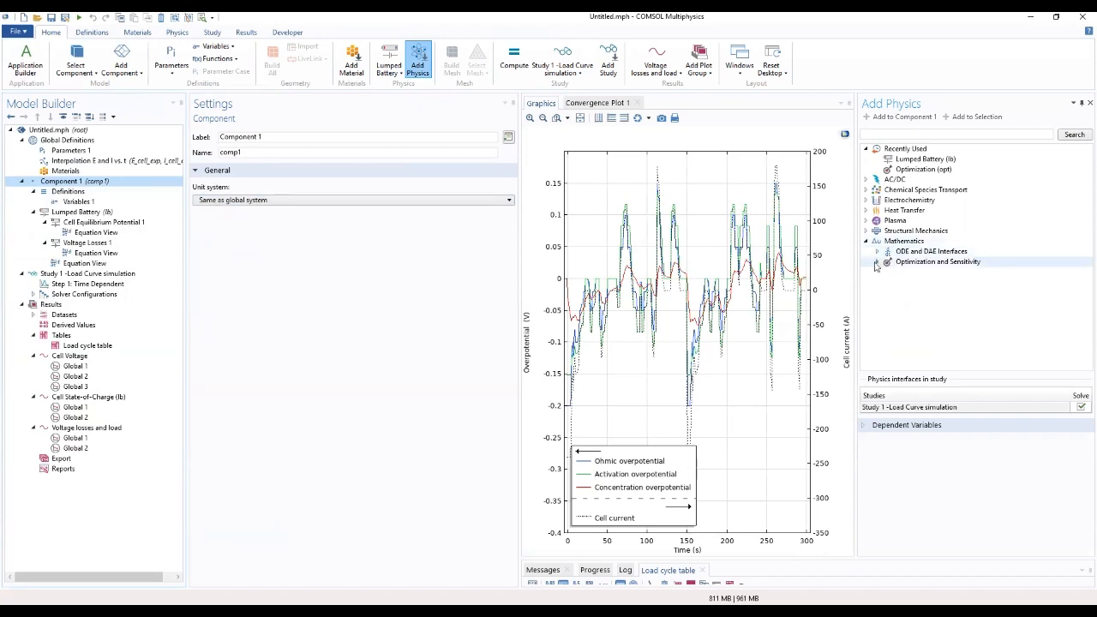
click(878, 262)
click(908, 272)
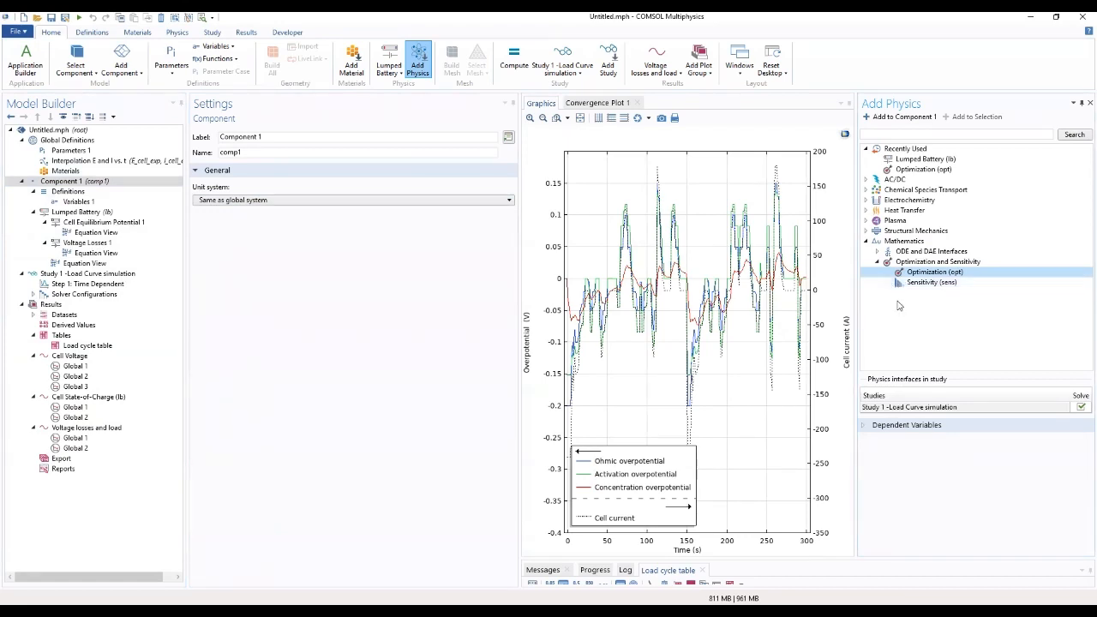
click(916, 273)
double_click(919, 274)
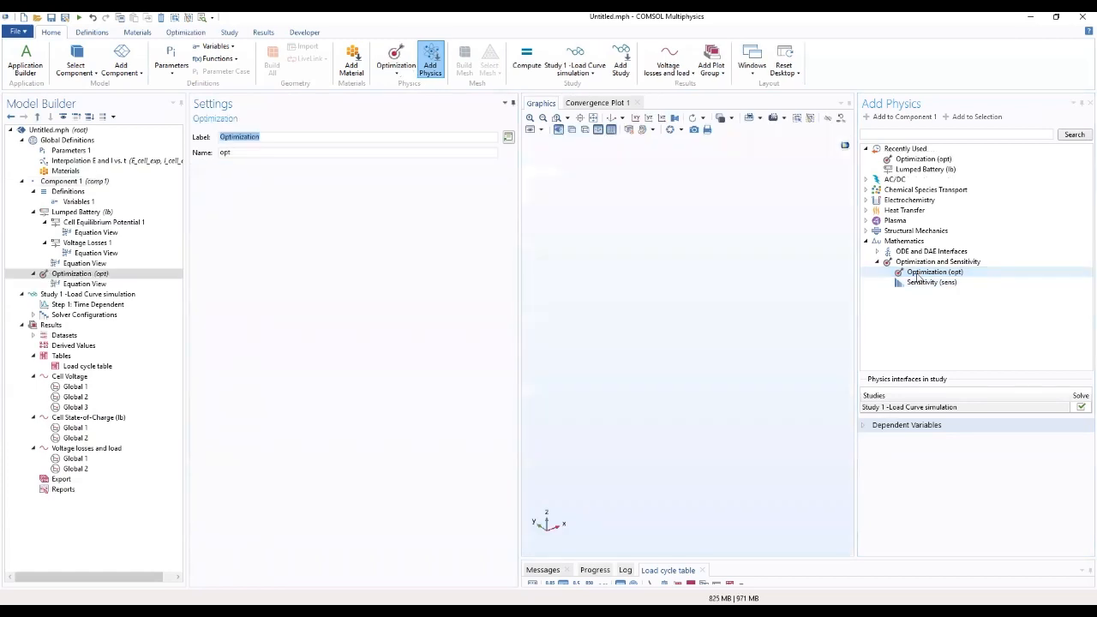
click(1089, 103)
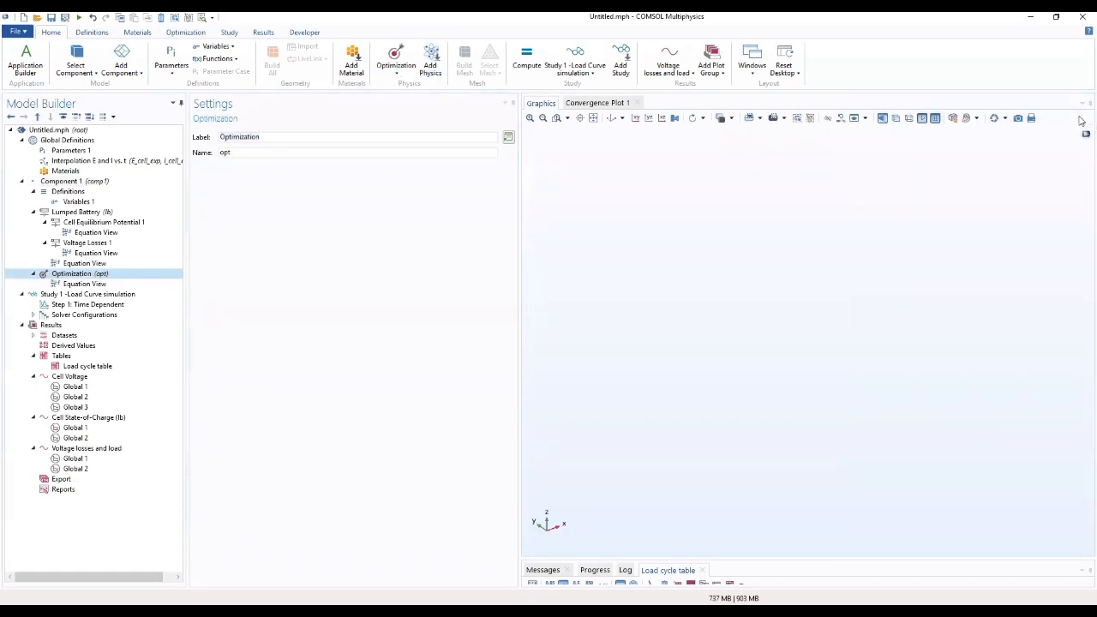
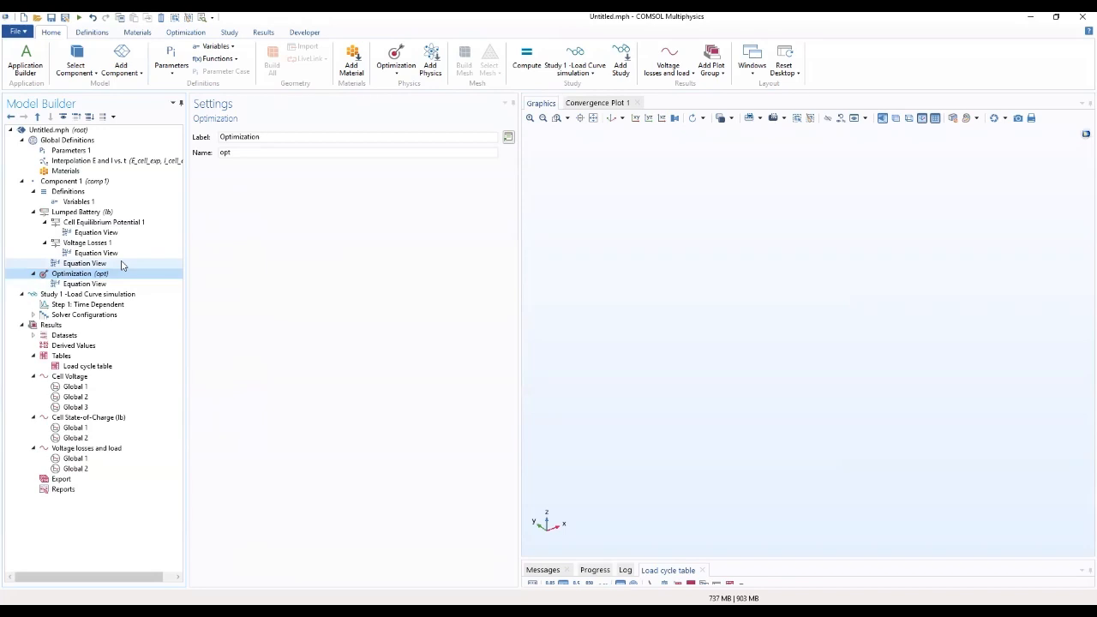
Step: Add a Global Least-Squares Objective to the Optimization interface, with the Load cycle table result table as its experimental data source
right_click(120, 276)
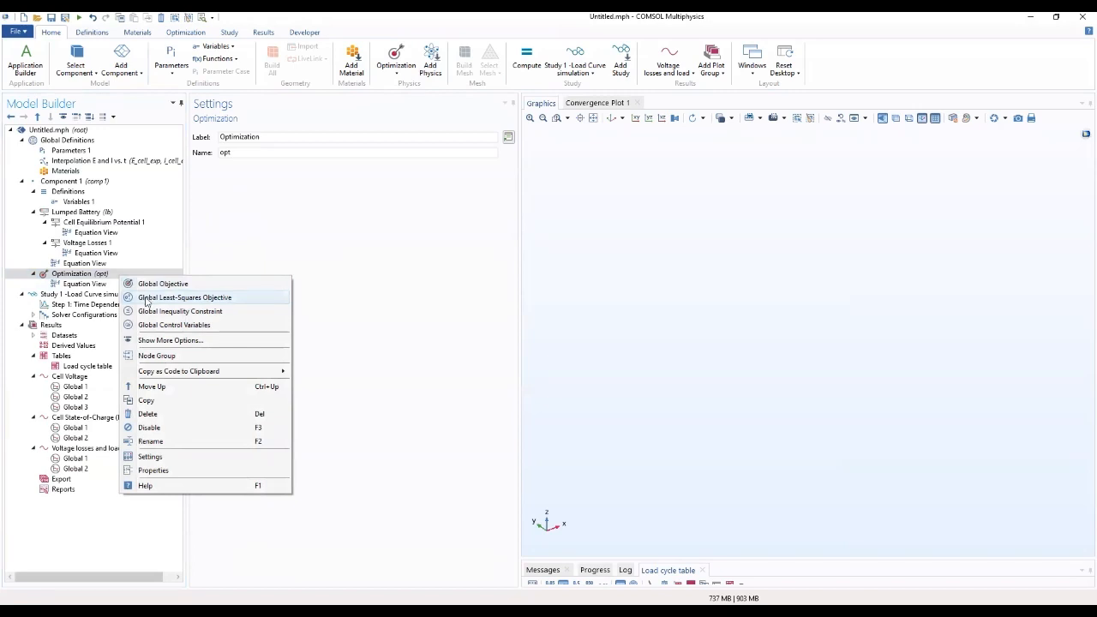
click(146, 299)
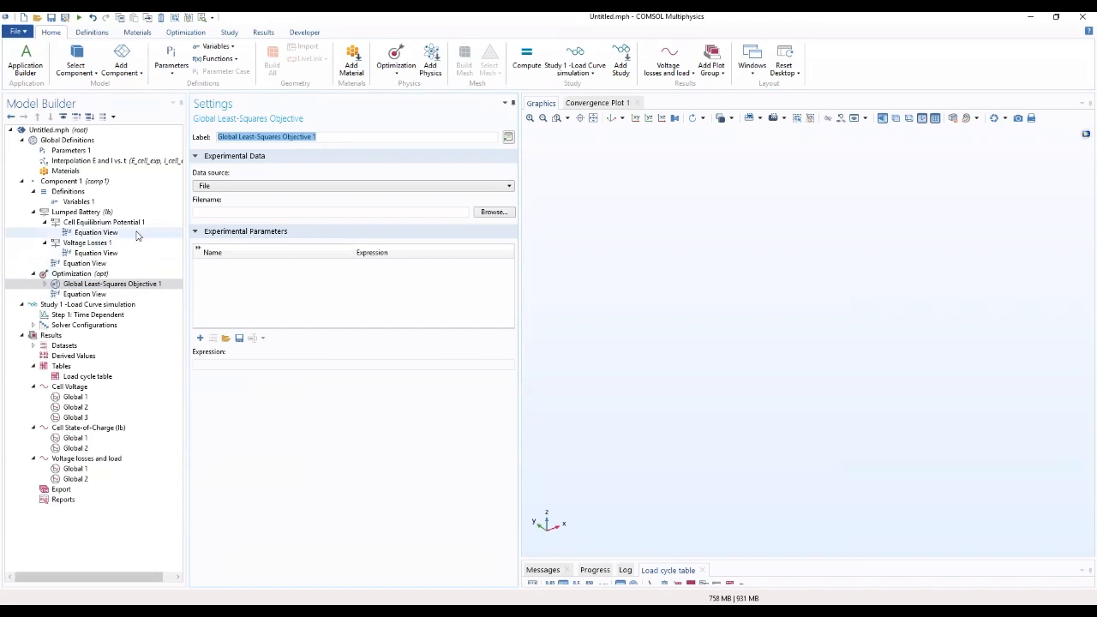
click(265, 188)
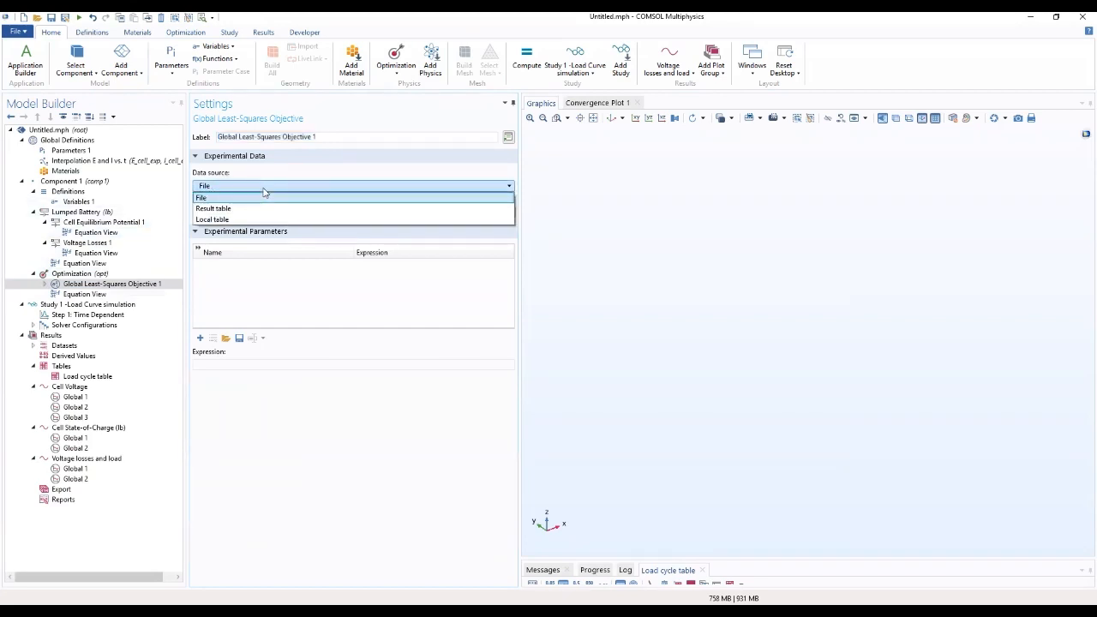
click(263, 209)
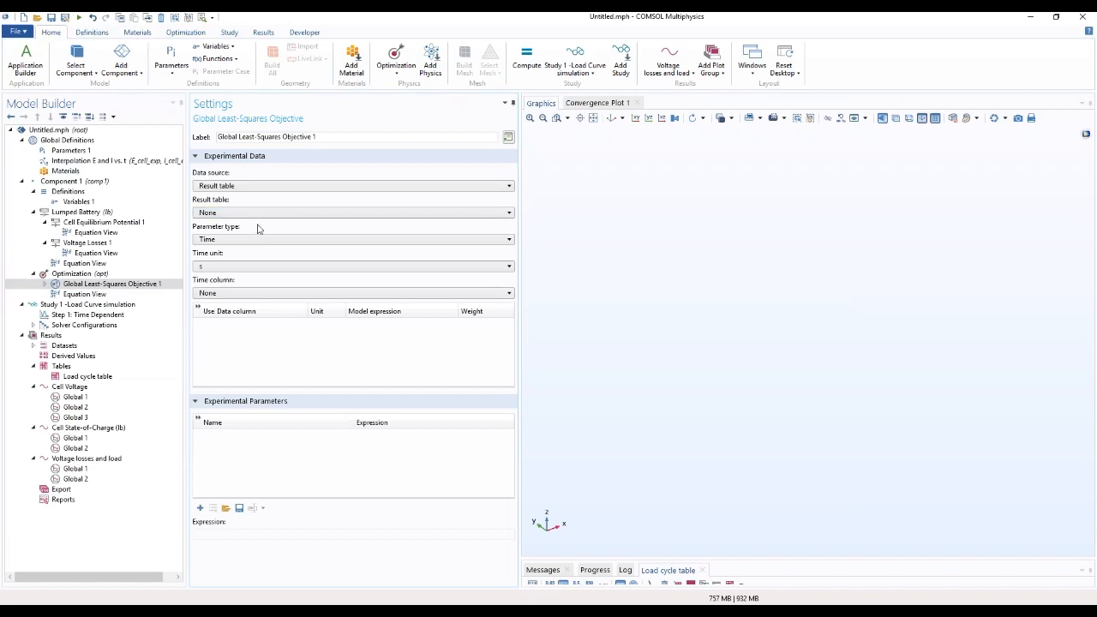
click(260, 215)
click(261, 236)
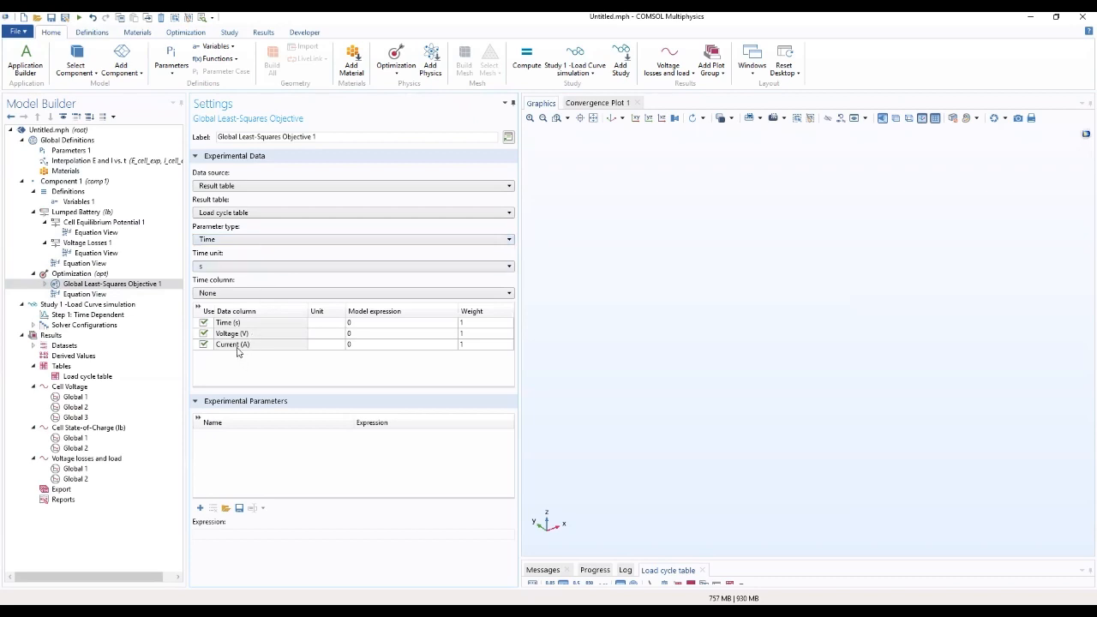
Step: Assign Time (s) as the time column of the Global Least-Squares Objective's experimental data
click(240, 294)
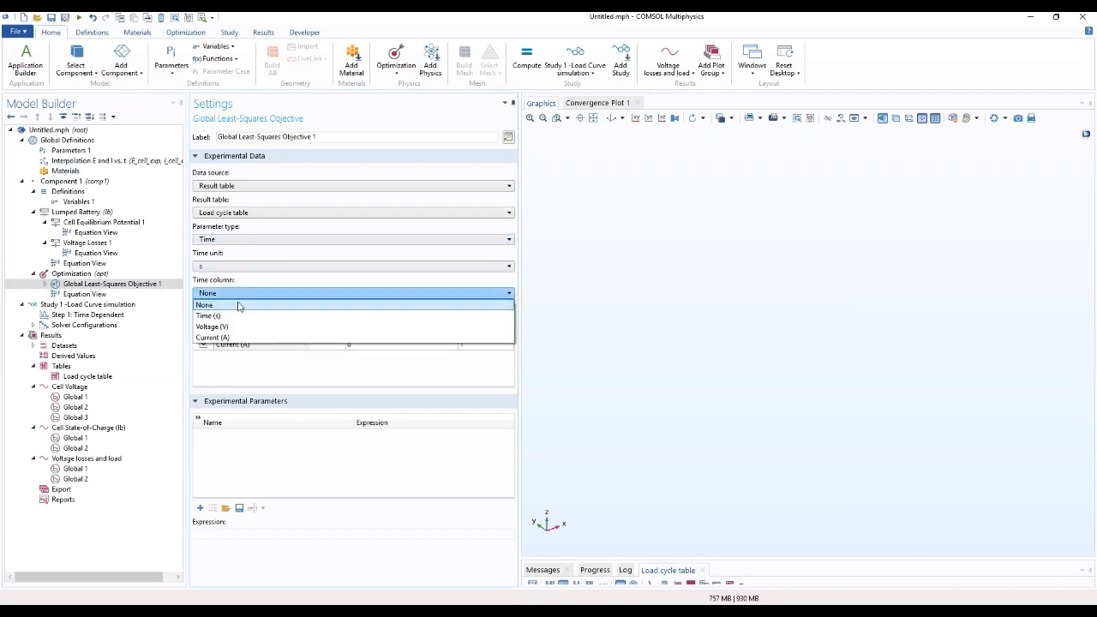
click(241, 317)
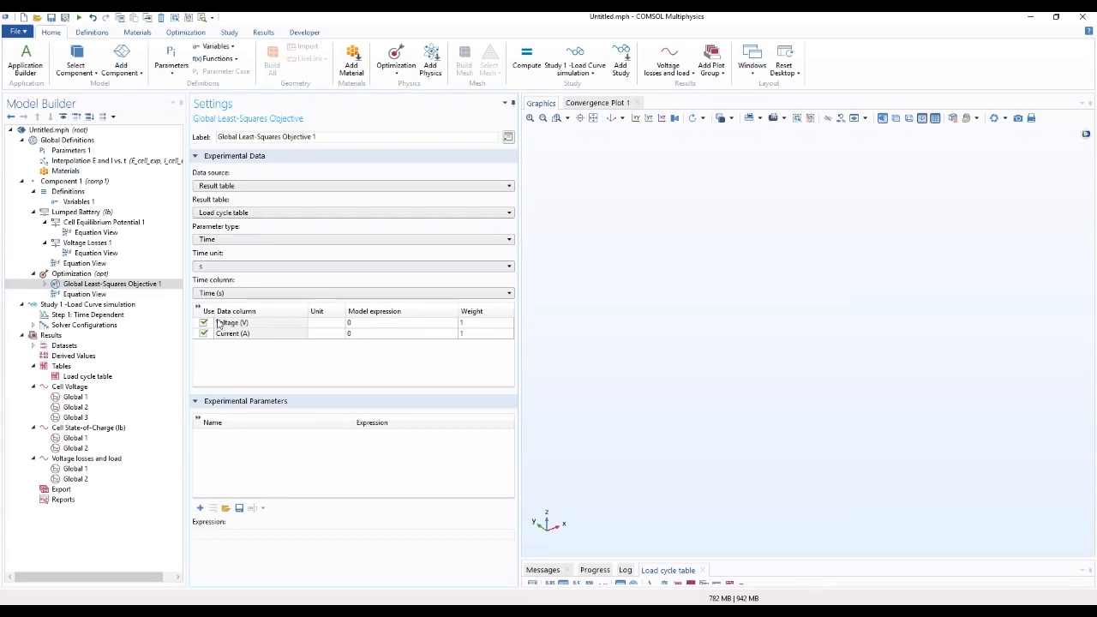
Step: Set the model expression for the Voltage (V) data column to lb.E_cell and exclude the Current (A) column from use
click(379, 327)
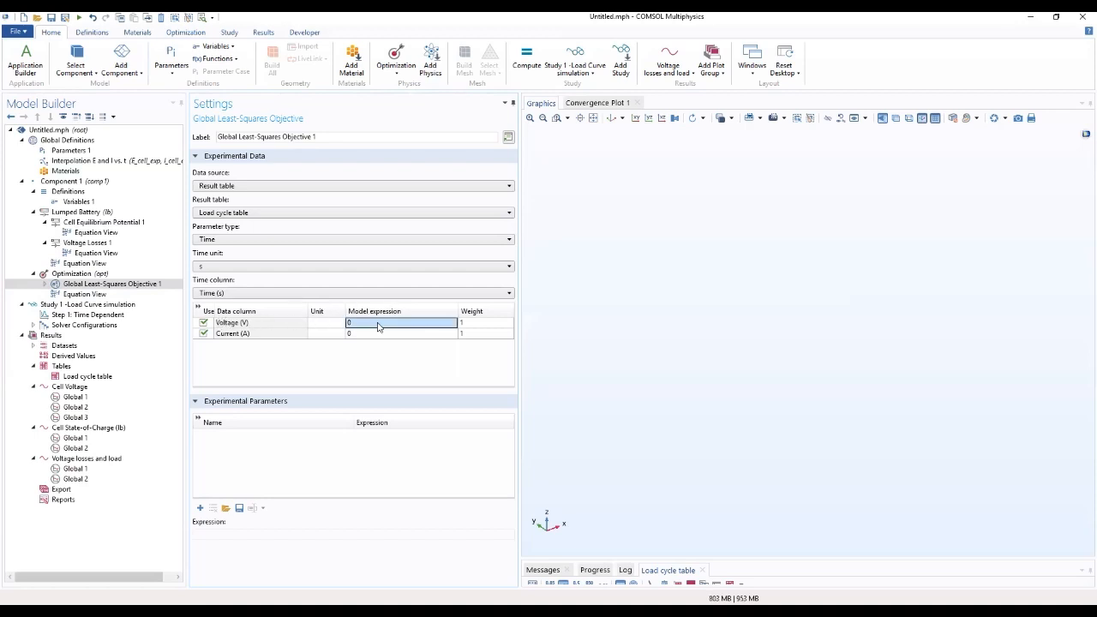
click(378, 324)
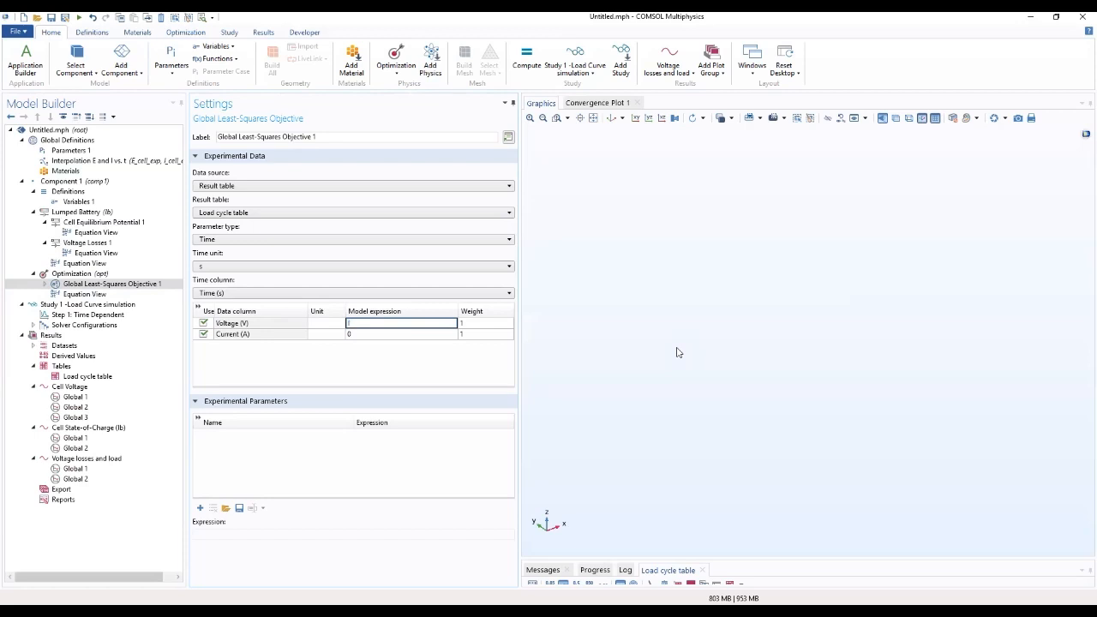
text(lb.E_cell)
click(418, 335)
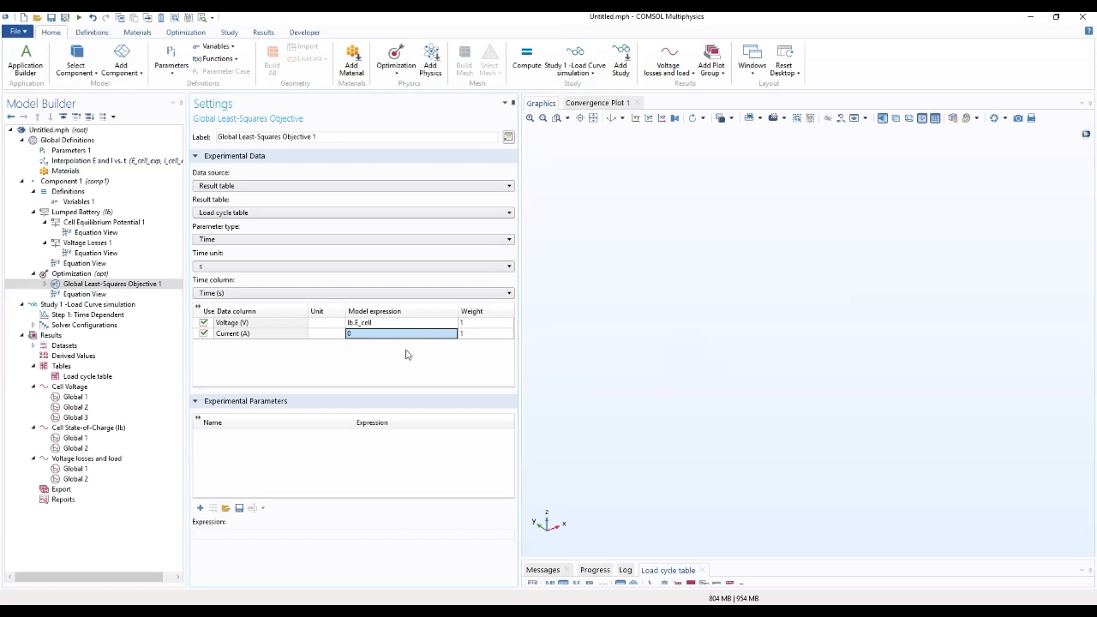
click(204, 334)
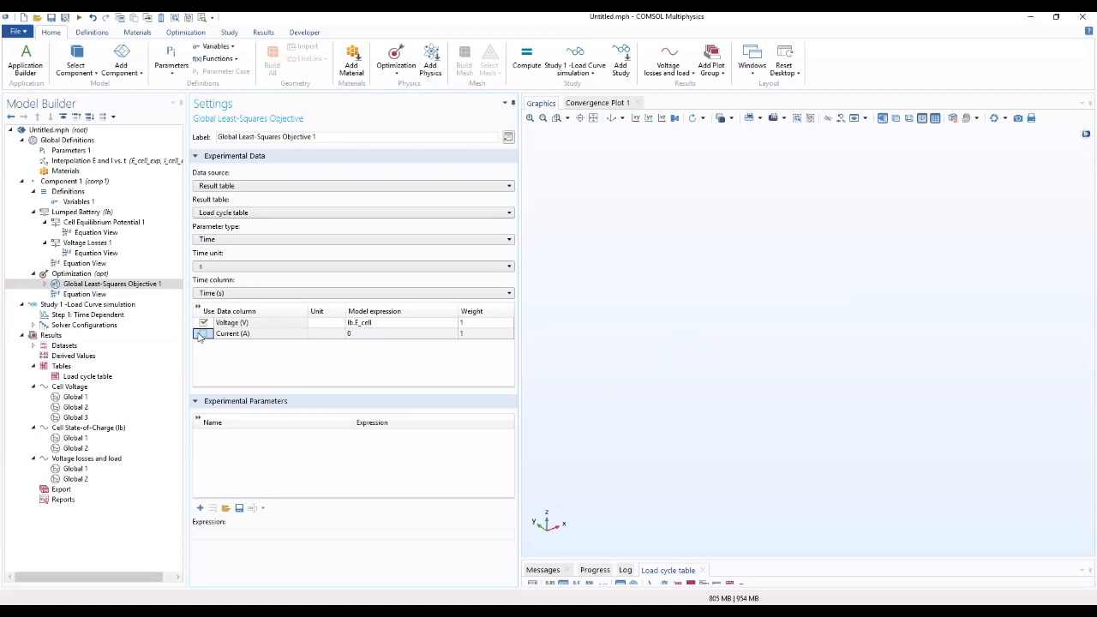
Step: In Voltage Losses 1, set the temperature to T and the ohmic overpotential at 1C to eta_IR_1C
click(85, 242)
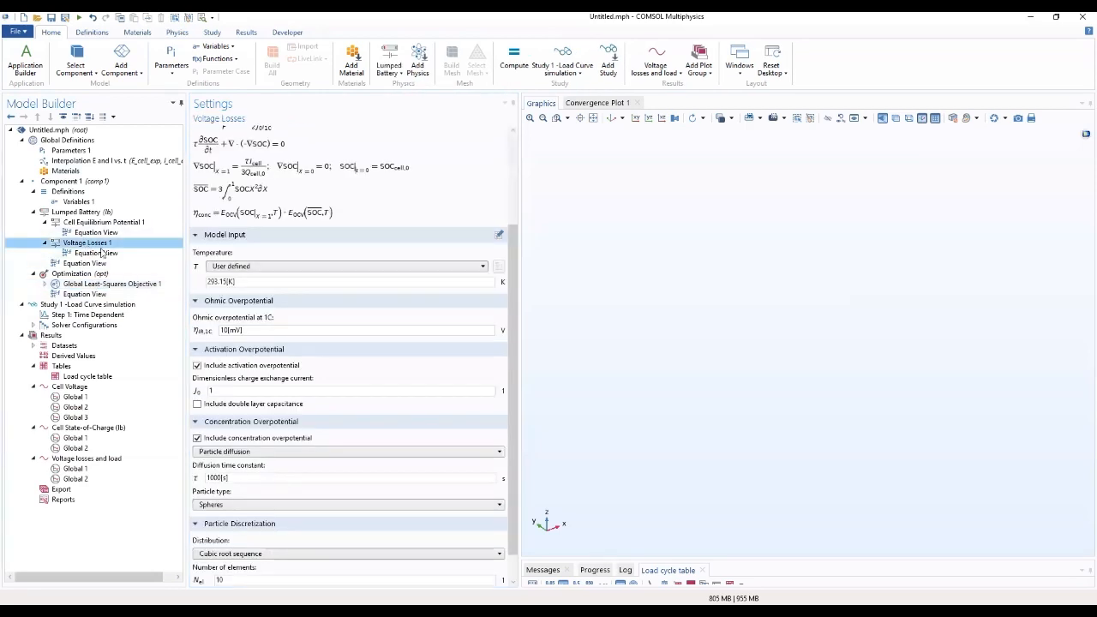
scroll(511, 283, down, 2)
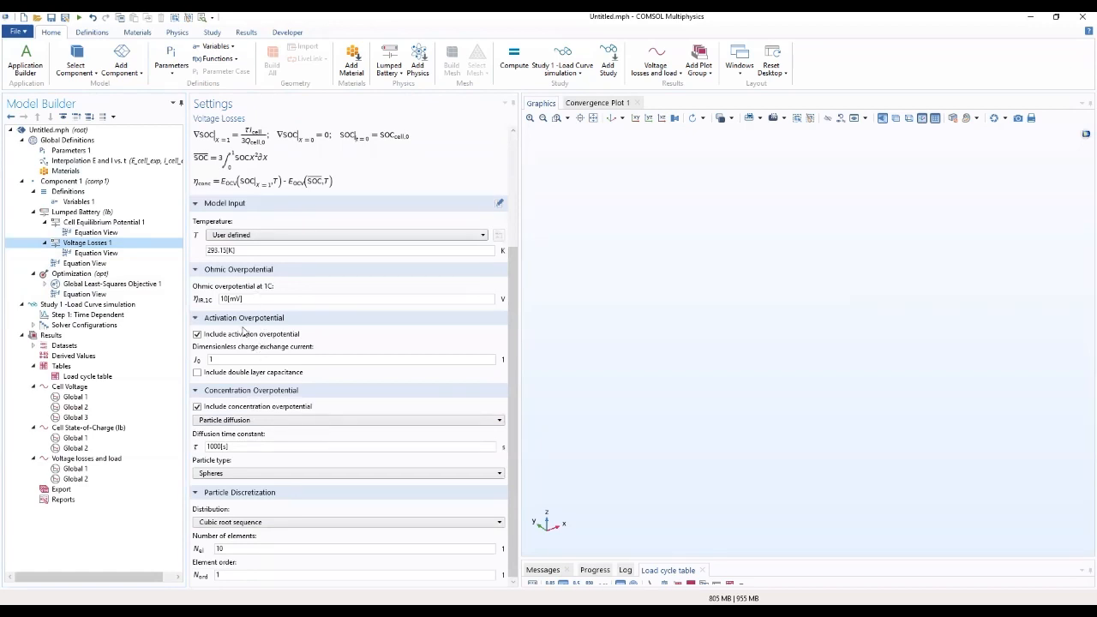
click(262, 249)
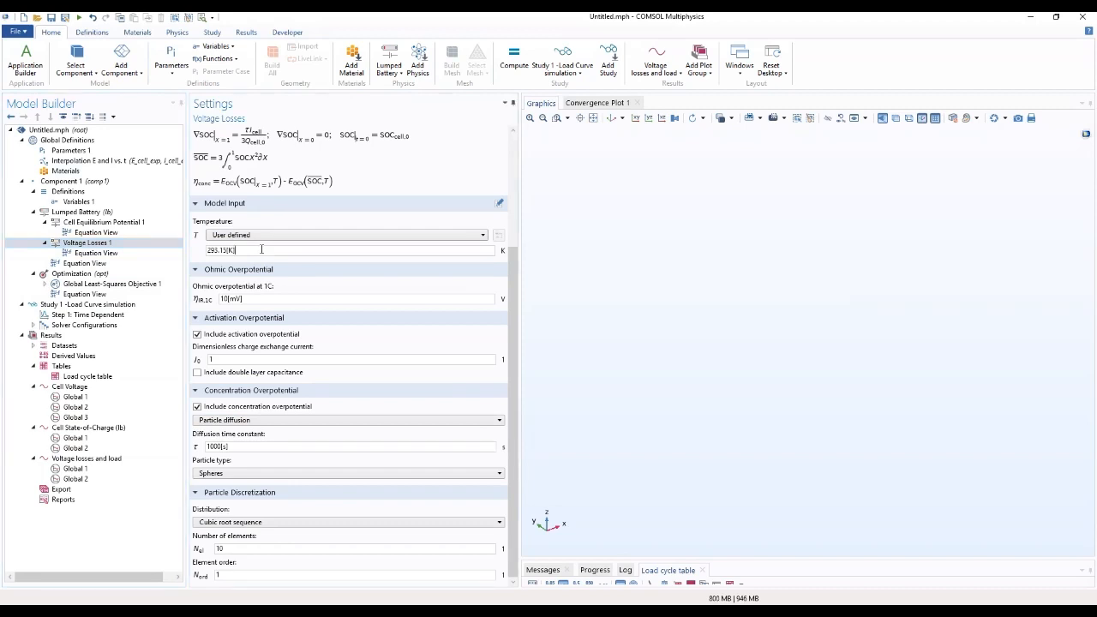
double_click(262, 249)
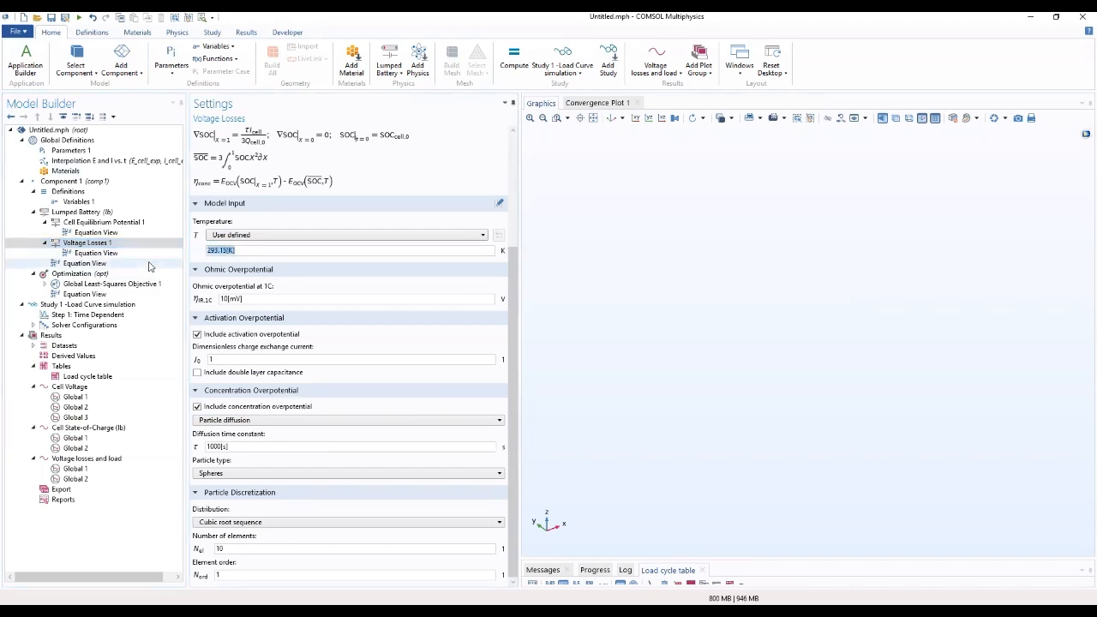
text(T)
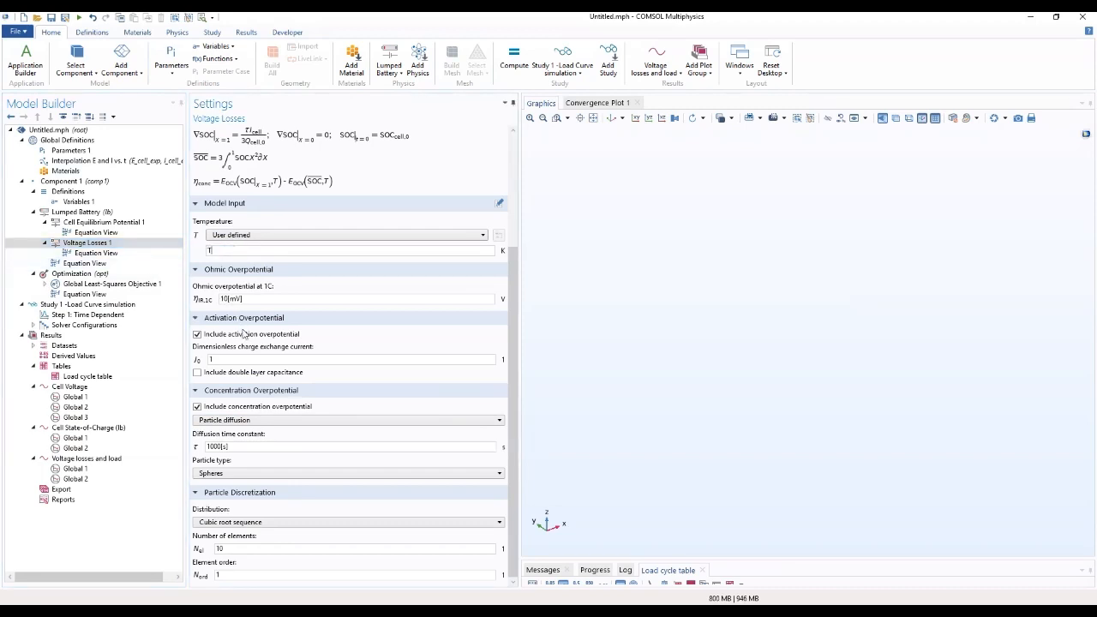
double_click(276, 298)
text(eta_IR_1C)
Step: Set the dimensionless charge exchange current of Voltage Losses 1 to J0 and the diffusion time constant to tau
drag(244, 359, 183, 367)
text(0)
triple_click(250, 447)
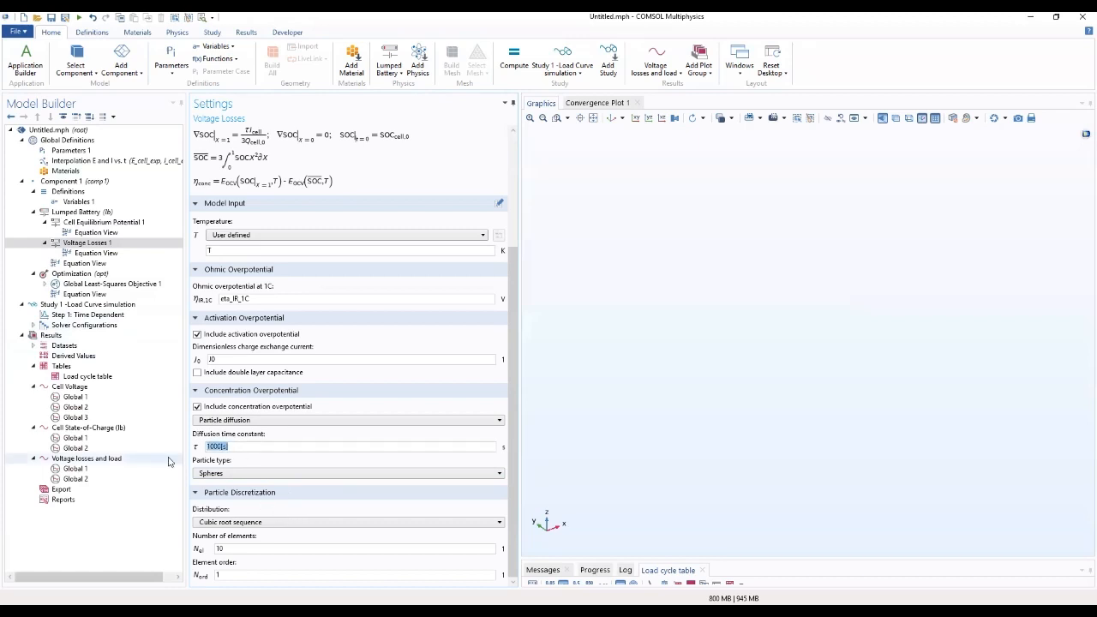
text(tau)
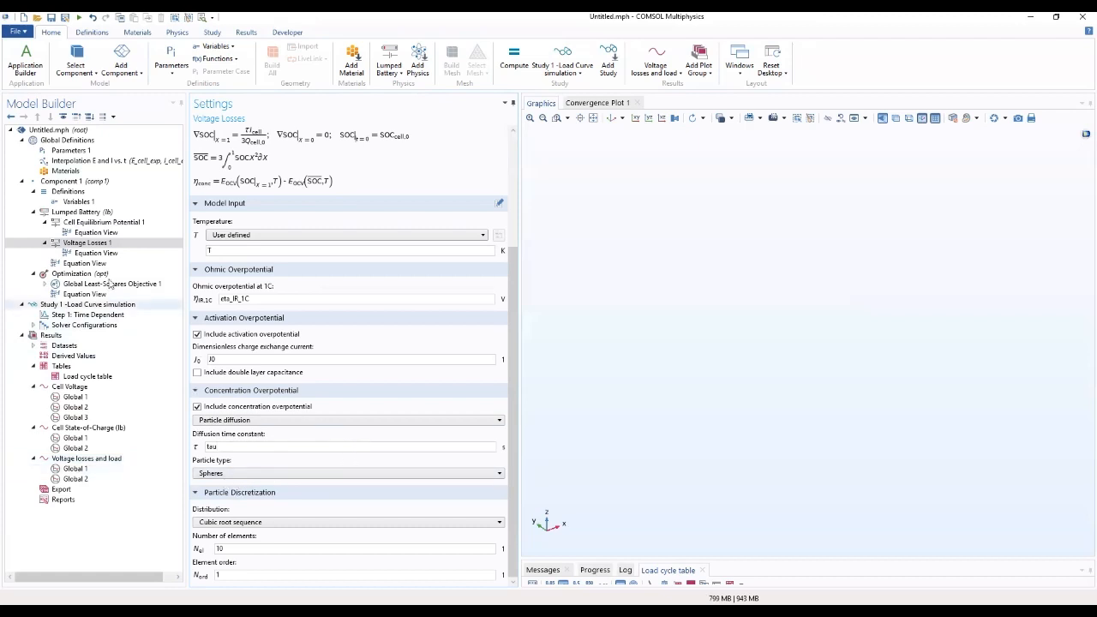
Step: Add a second study of type Time Dependent to the model
click(64, 134)
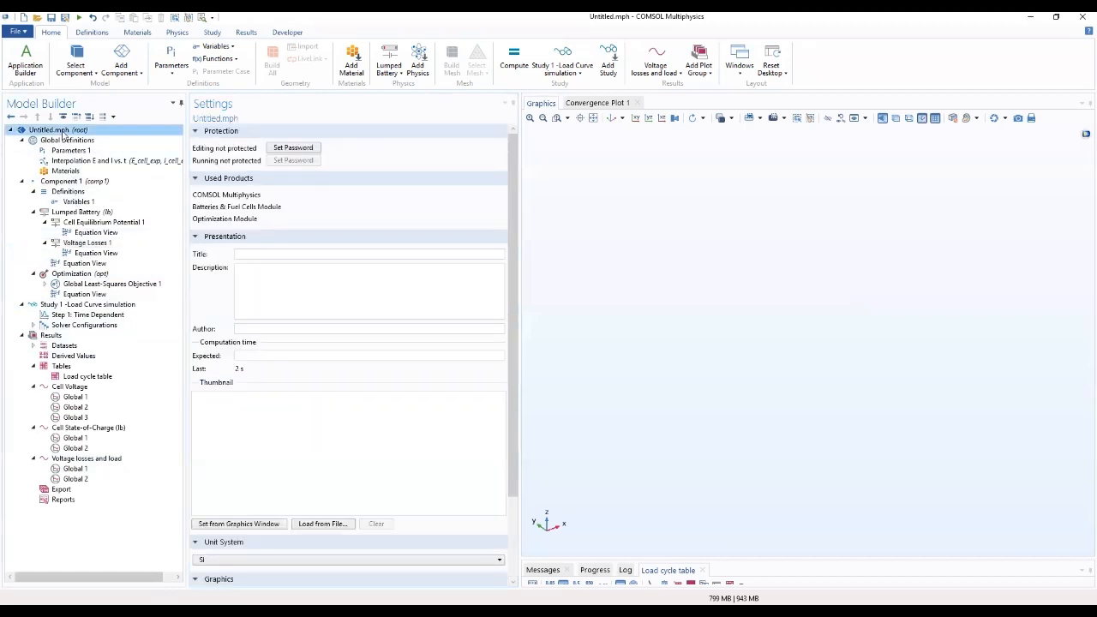
right_click(64, 134)
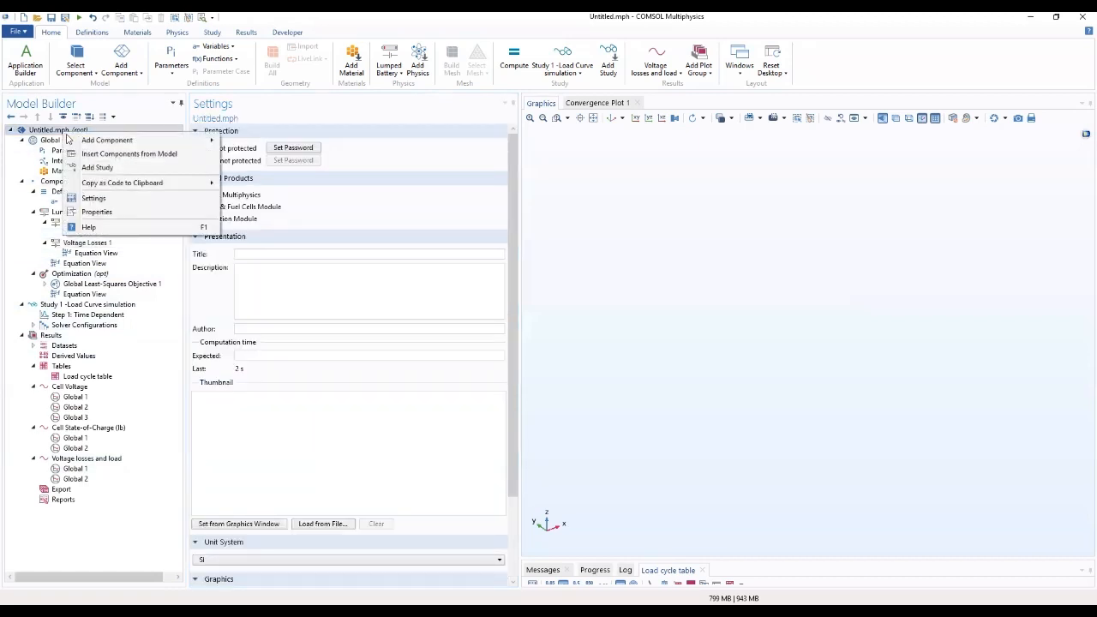
click(97, 168)
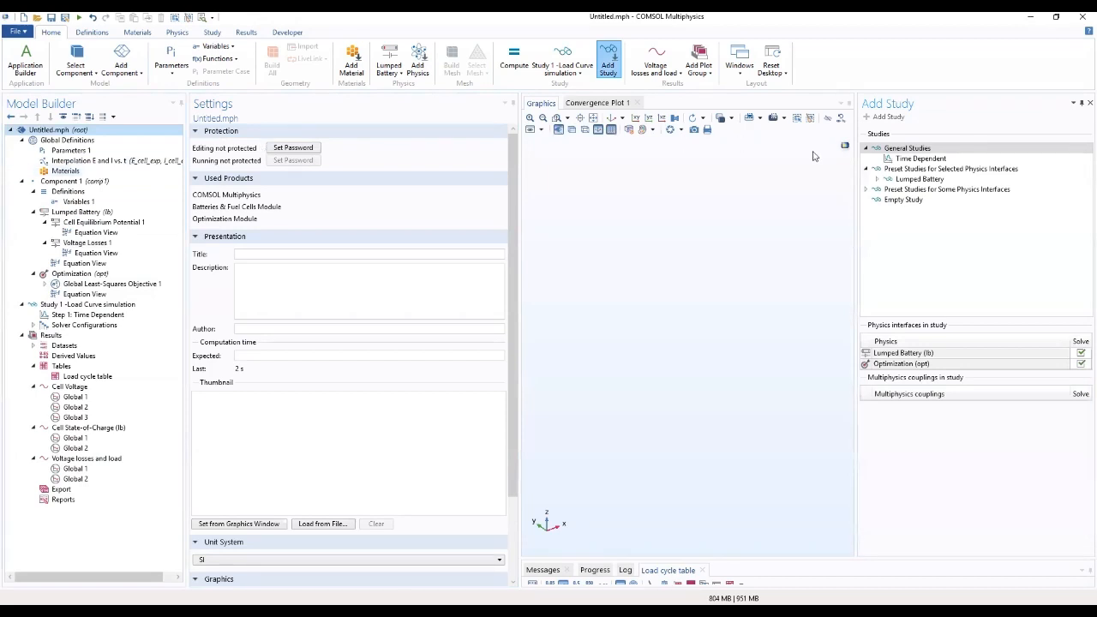
double_click(902, 160)
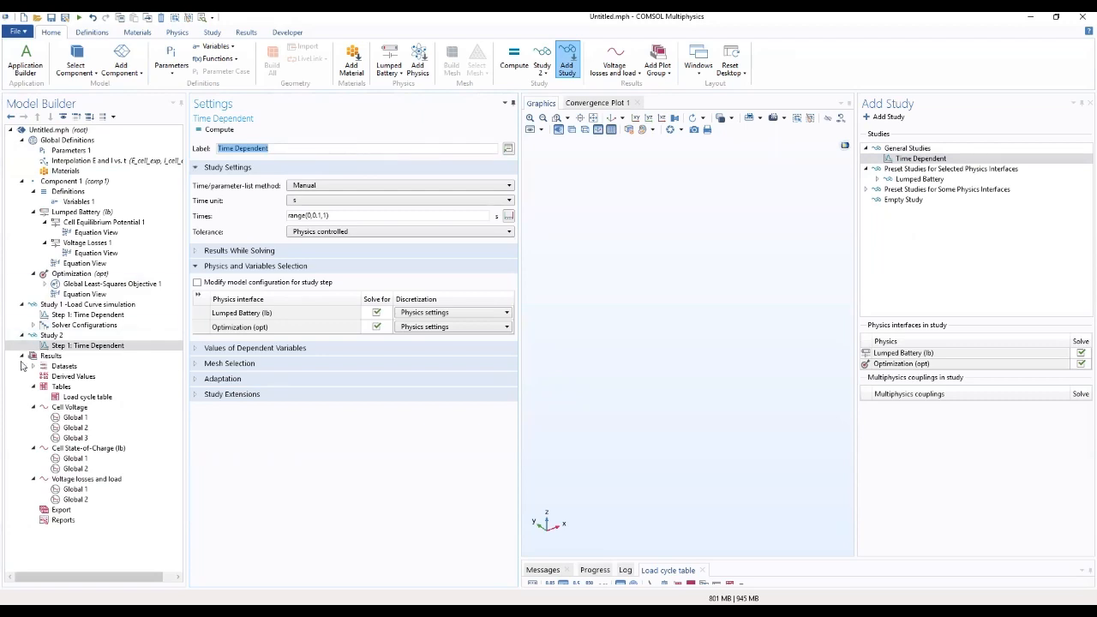
Step: Label the new study "Study 2- Parameter Estimation" and disable its default plot generation
click(51, 335)
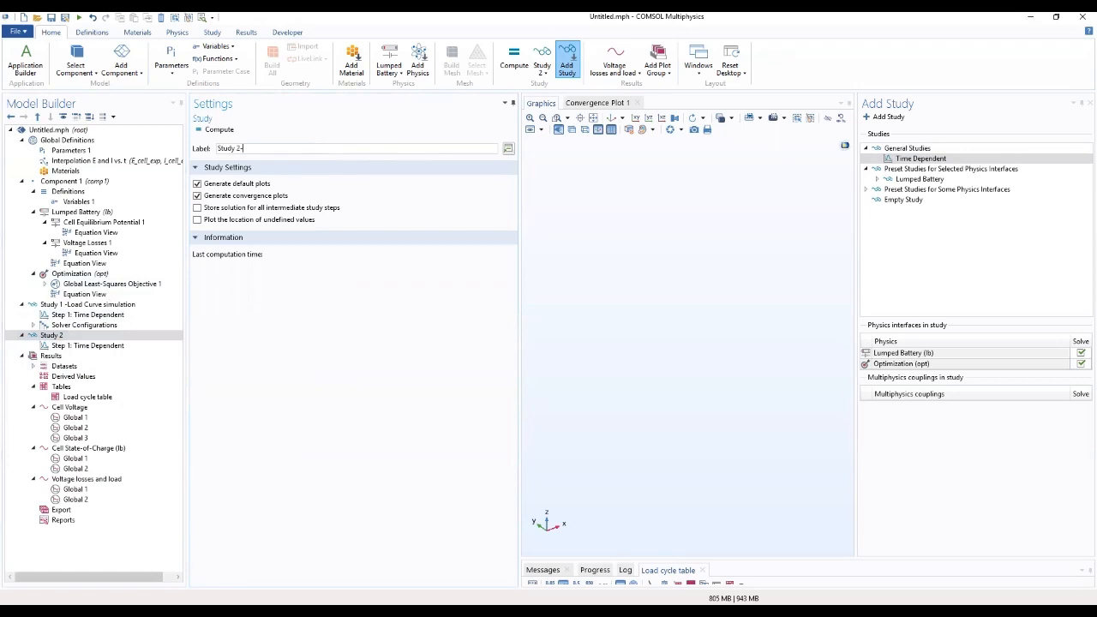
text(Parameteer Estimation)
click(198, 184)
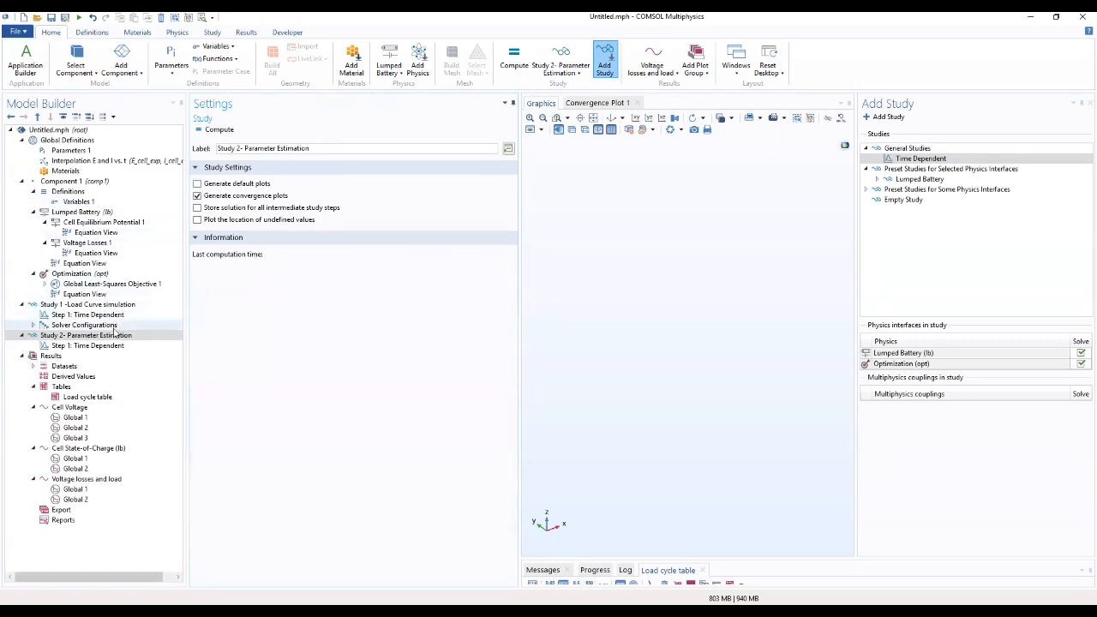
Step: Add an Optimization node to the Study 2- Parameter Estimation study
click(115, 337)
right_click(115, 339)
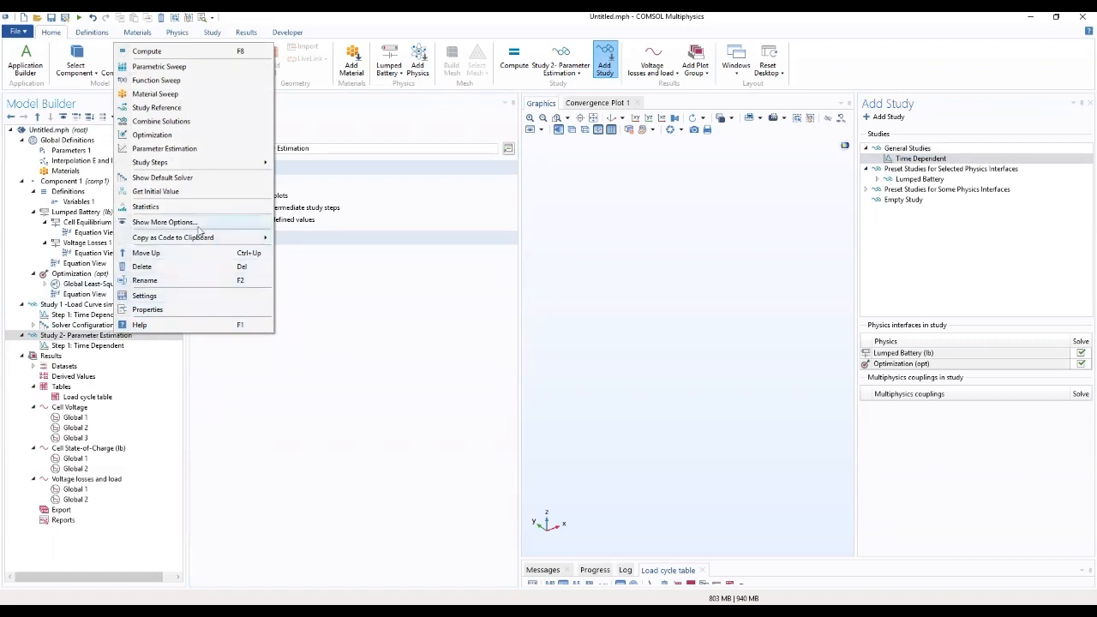
click(170, 137)
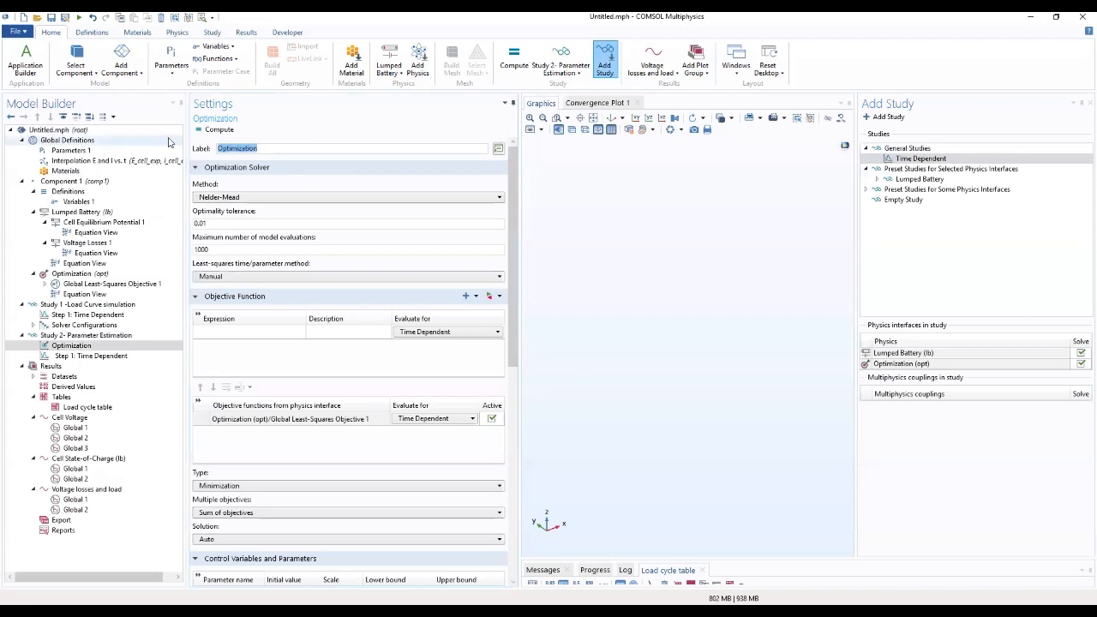
Step: Set the optimization method to Levenberg-Marquardt and the least-squares time/parameter method to From least-squares objective
click(300, 197)
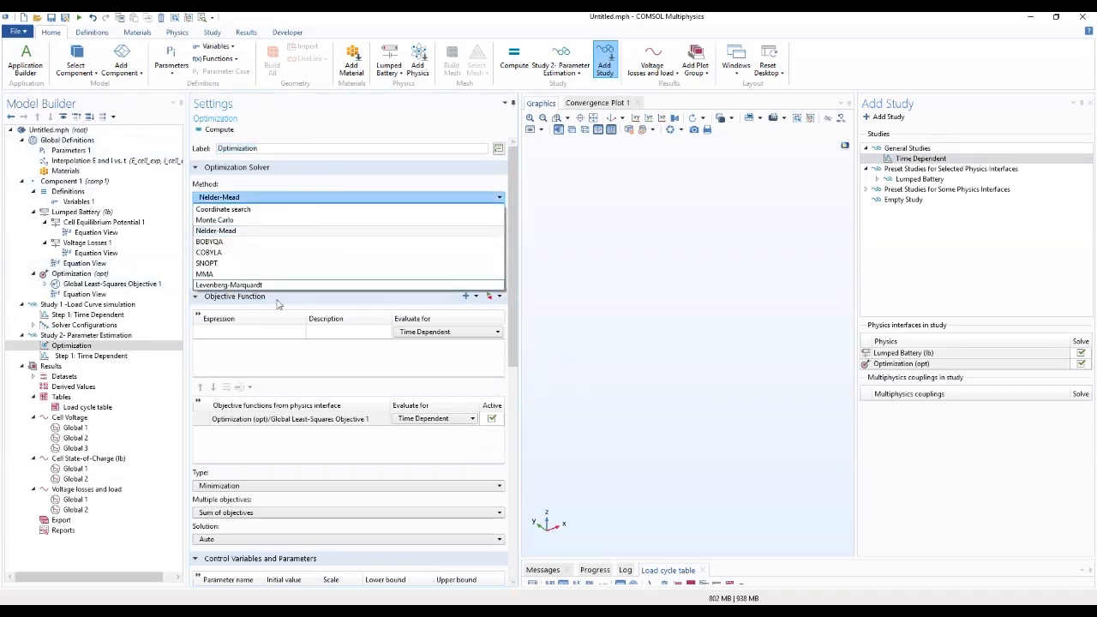
click(265, 286)
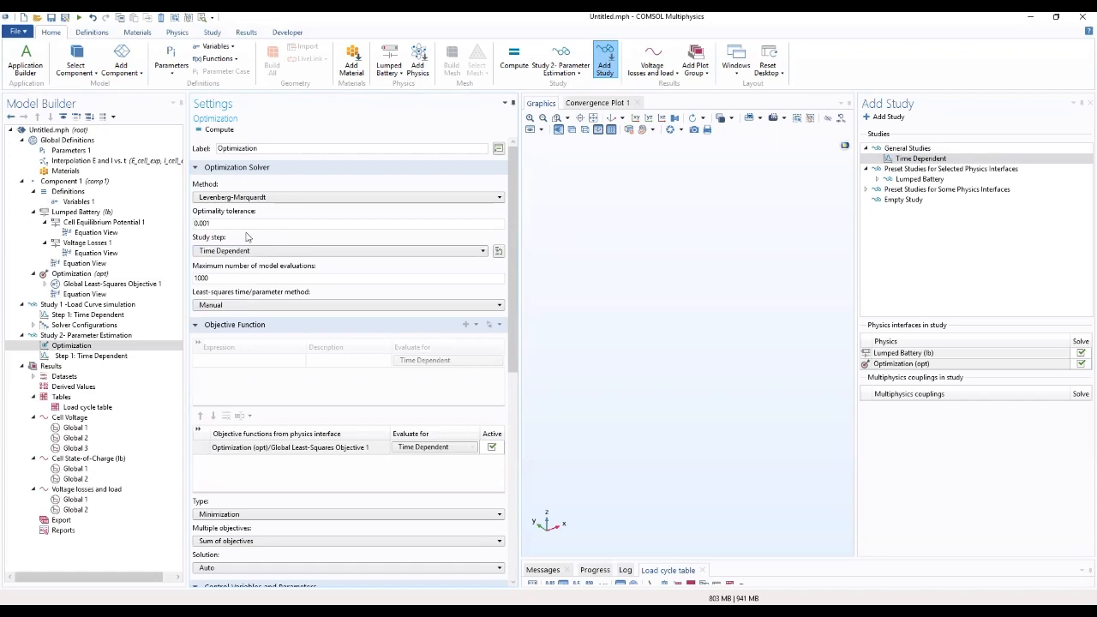
click(261, 306)
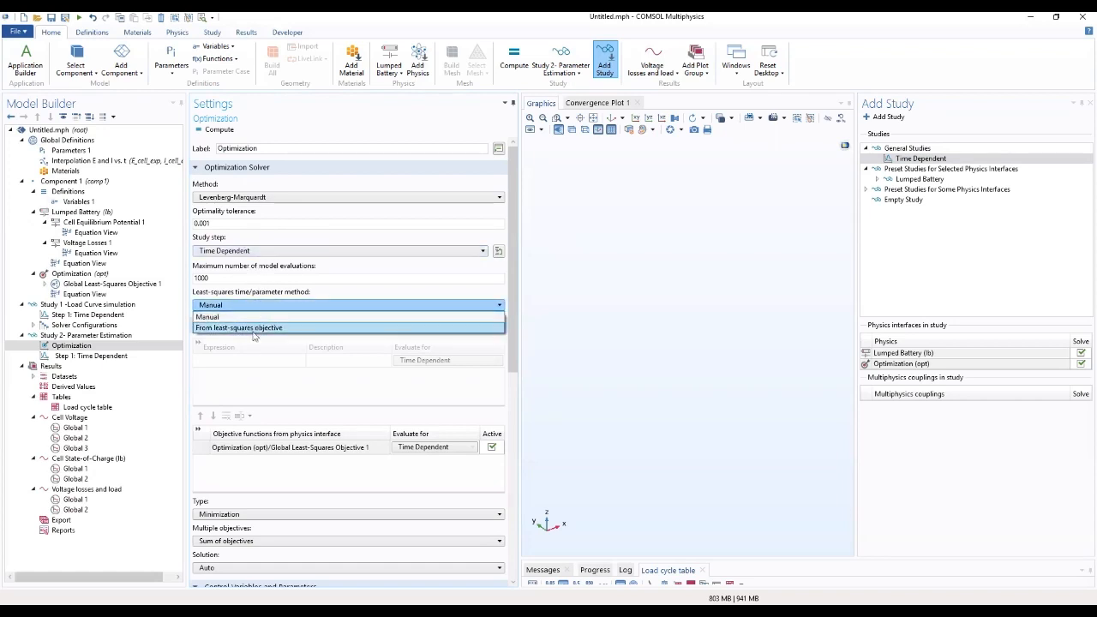
click(255, 329)
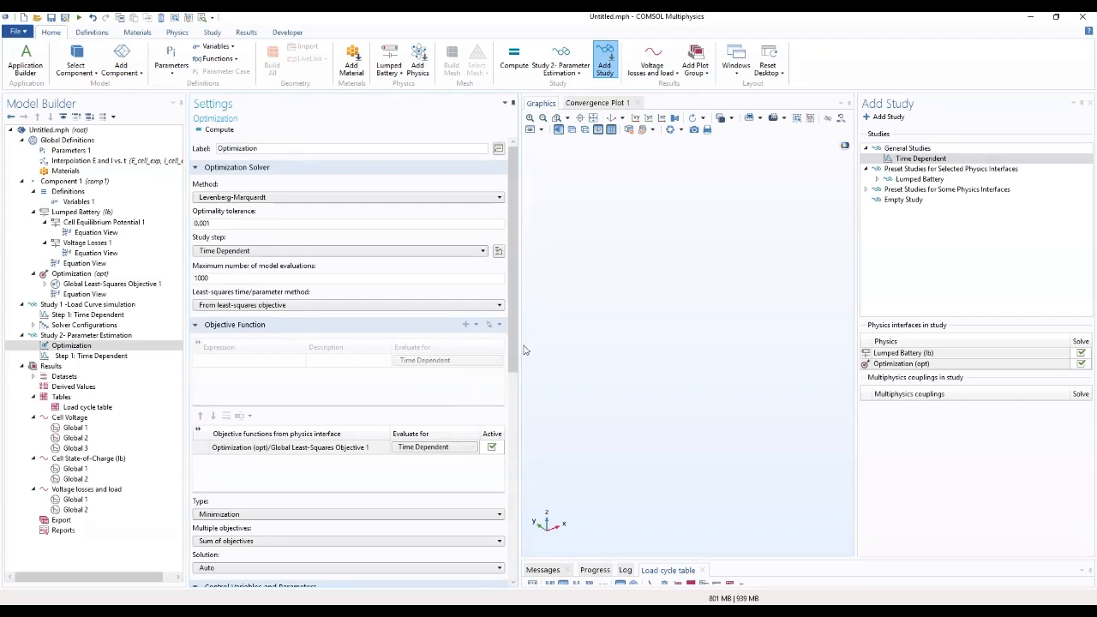
Step: Add eta_IR_1C, invJ0 and tau as control parameters of the optimization, keeping their default initial values
drag(511, 351, 490, 488)
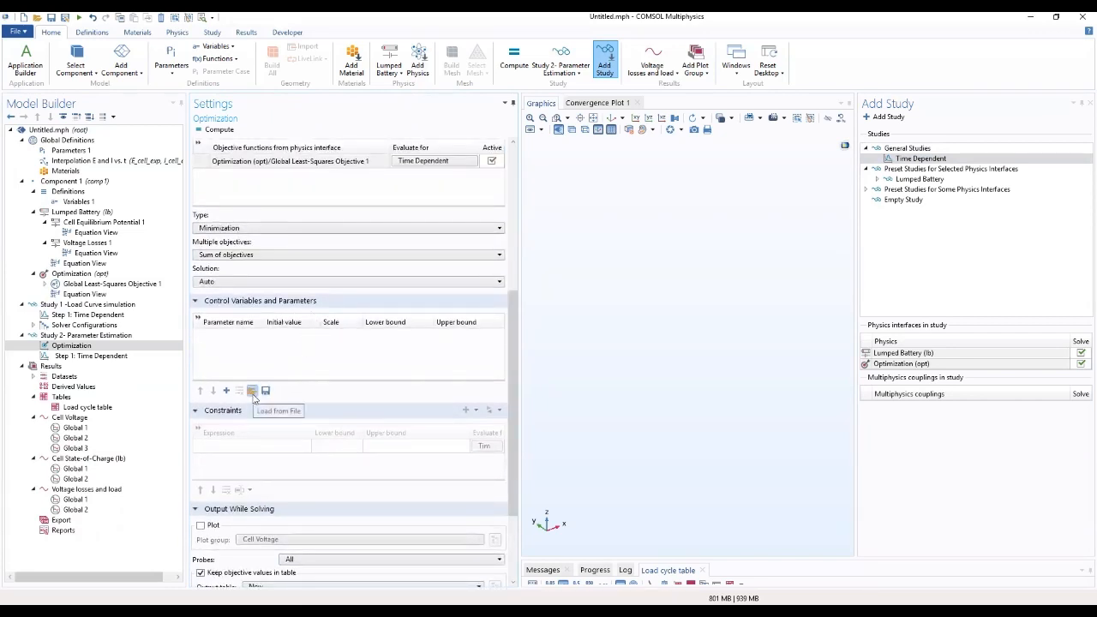
click(227, 391)
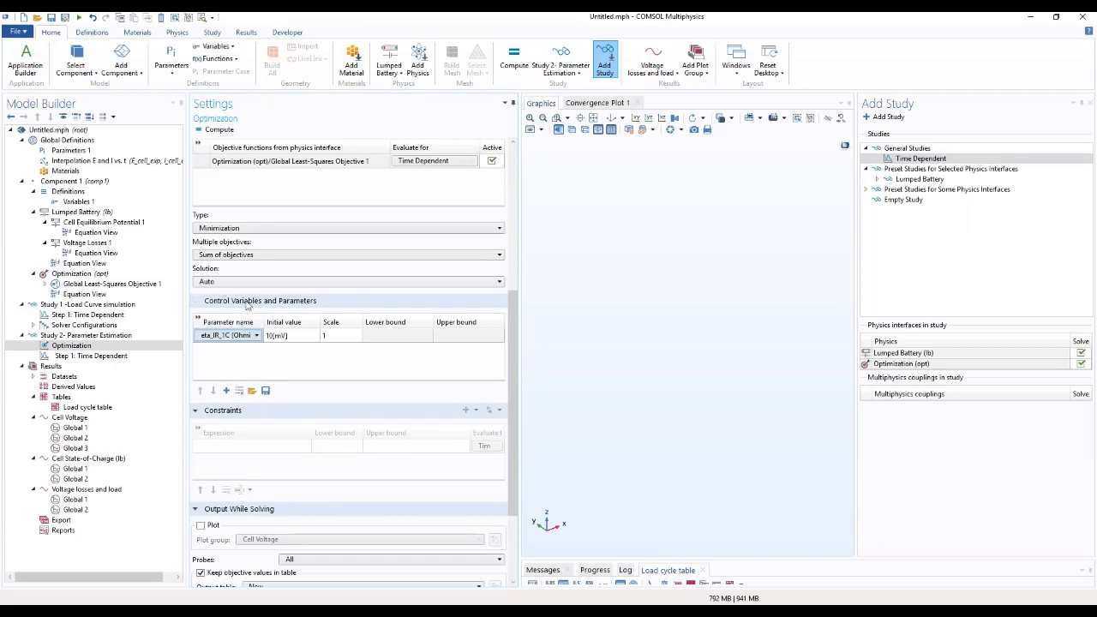
scroll(251, 289, up, 1)
click(255, 365)
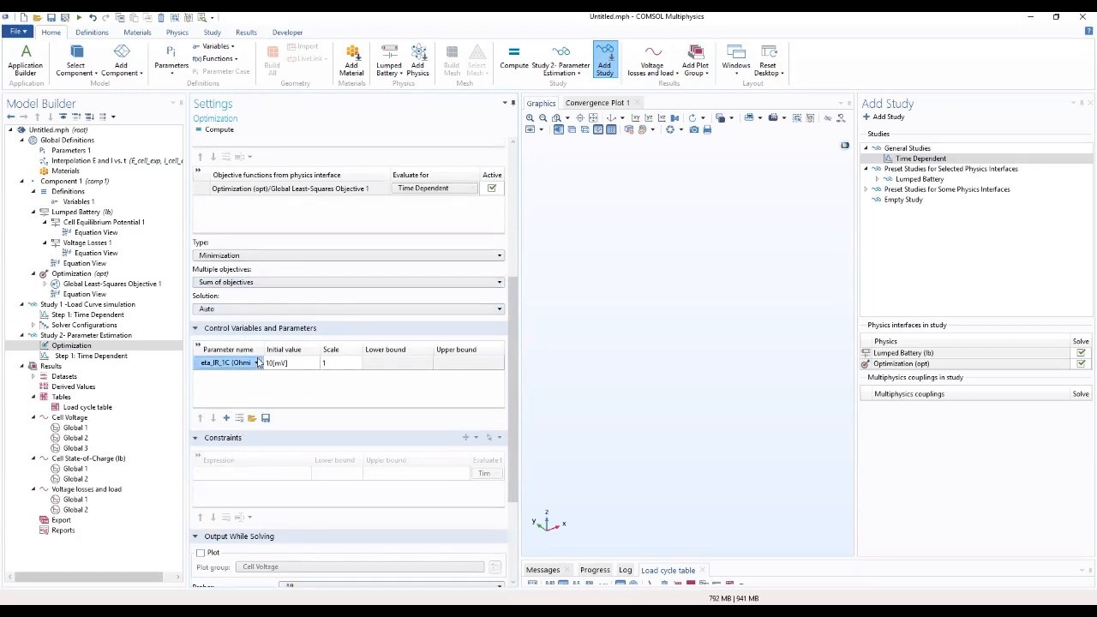
click(258, 363)
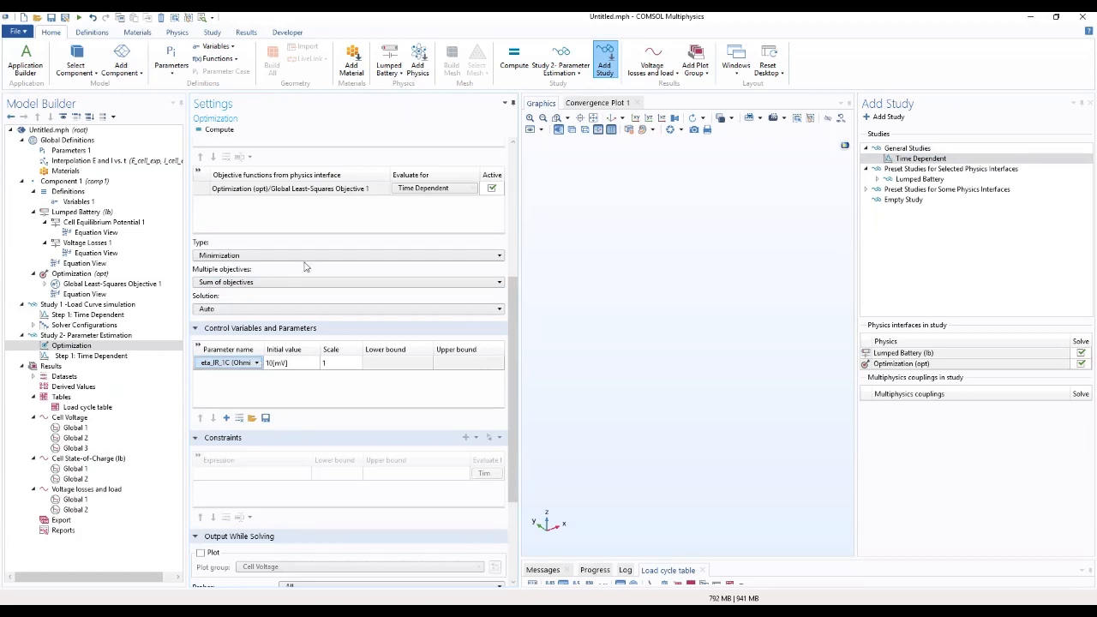
click(226, 418)
click(227, 418)
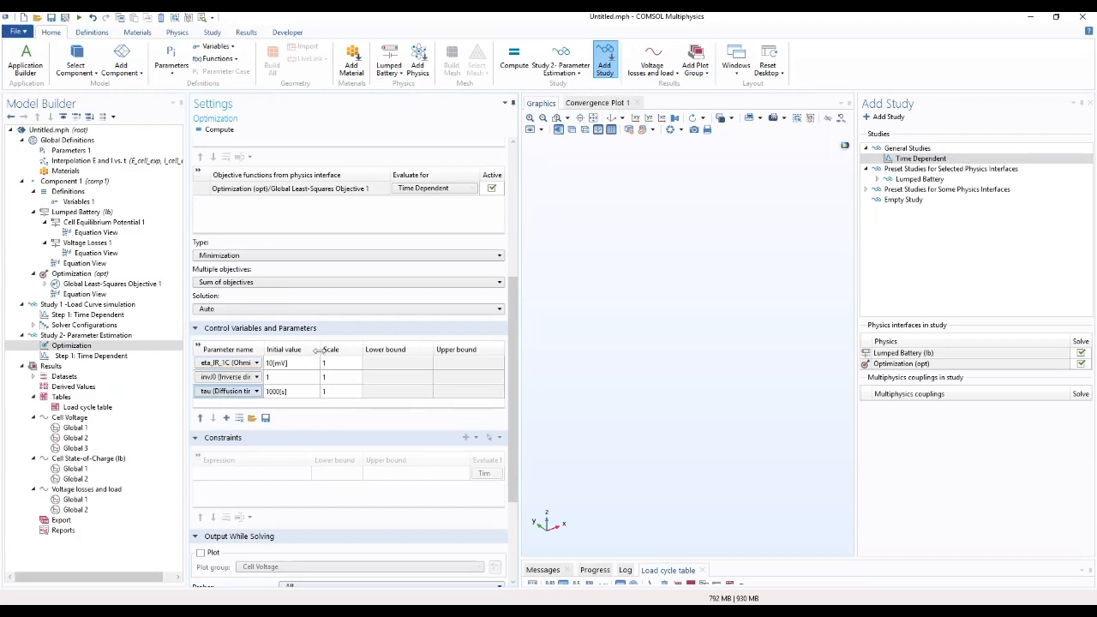
Step: Set the control parameter scales to 0.01 for eta_IR_1C and 1000 for tau, and enlarge the parameter table to show all rows
drag(319, 349, 332, 350)
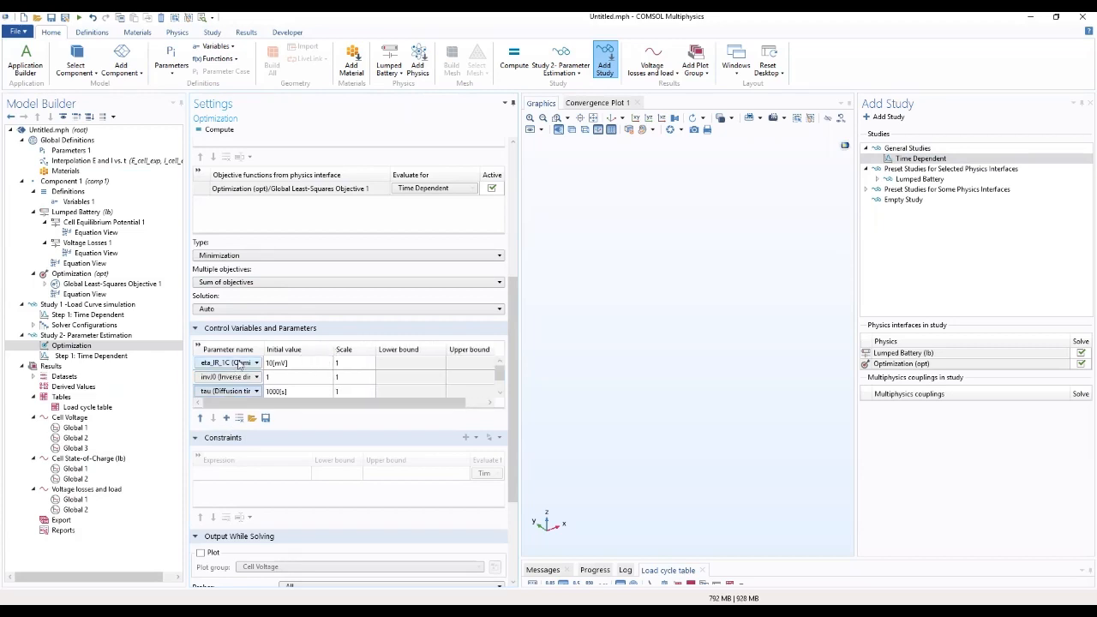
click(354, 363)
text(0.01)
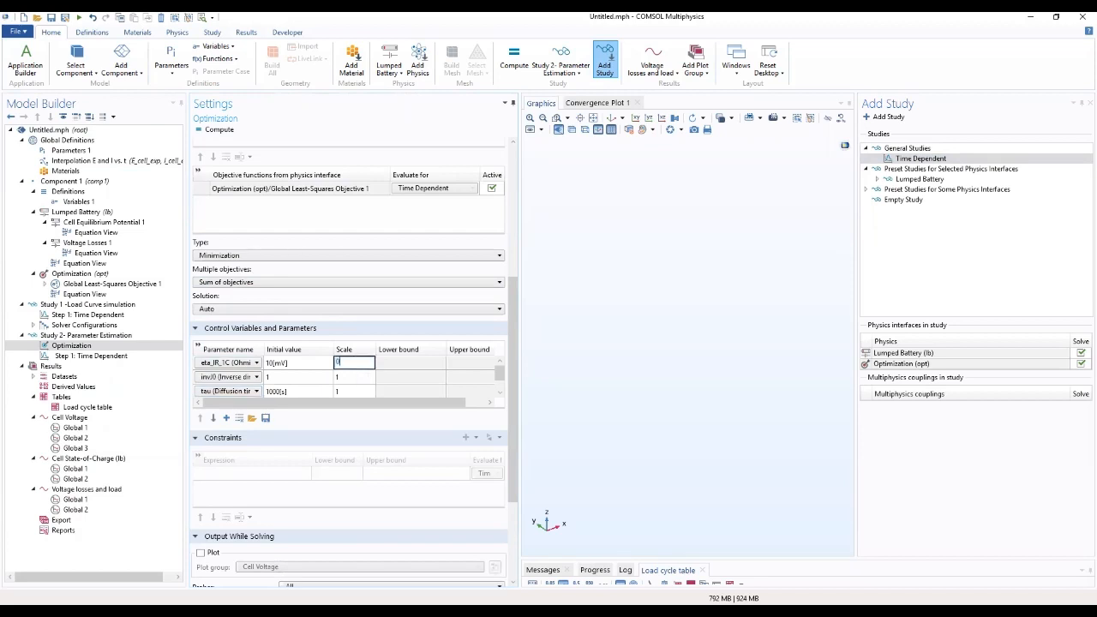
click(346, 378)
click(353, 392)
click(349, 377)
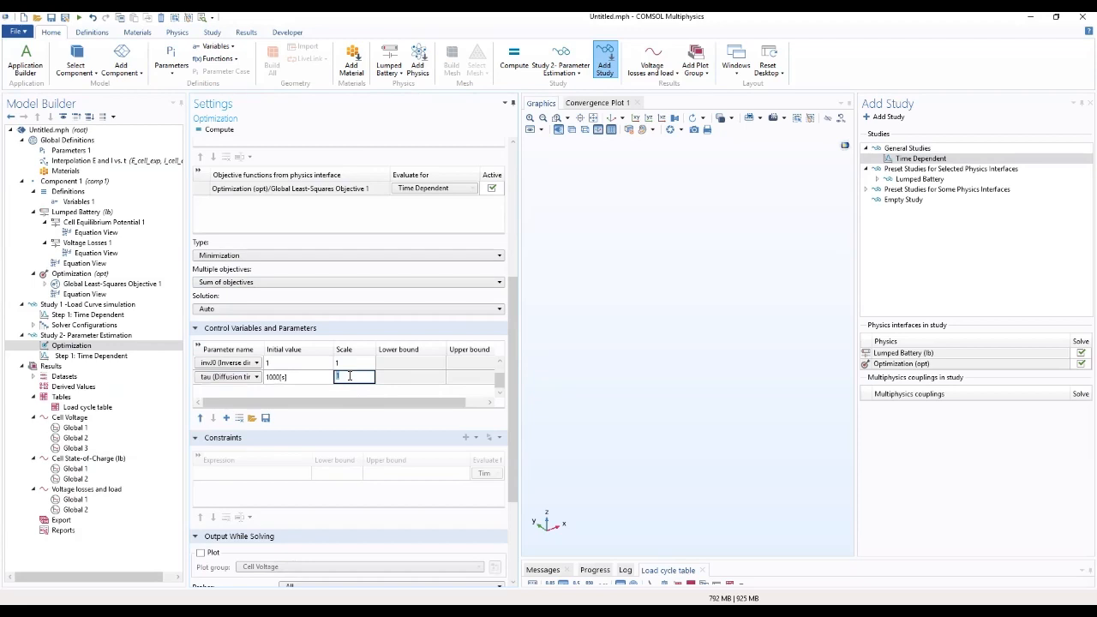
text(1000)
key(Return)
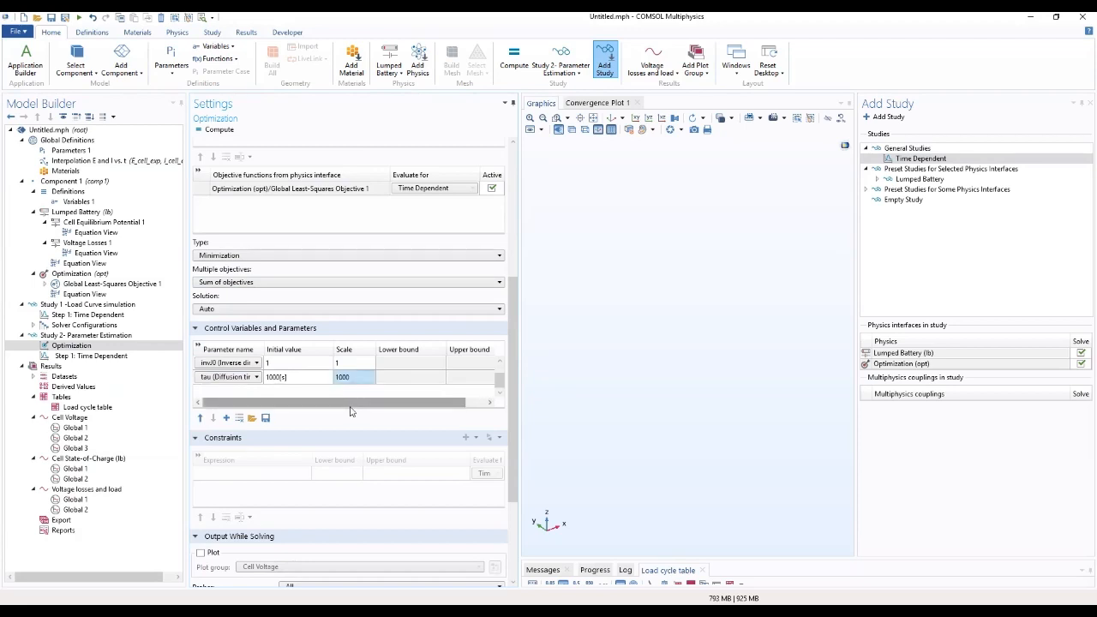
drag(348, 410, 333, 462)
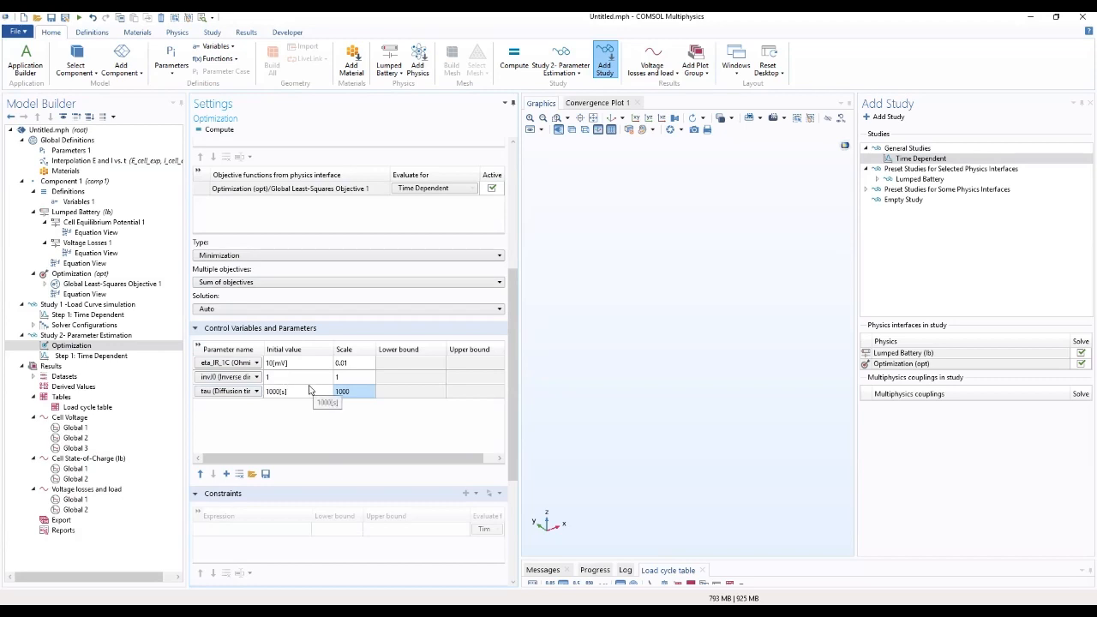
Step: Add a Global Variable Probe to the component definitions with the expression eta_IR_1C
click(70, 193)
right_click(71, 193)
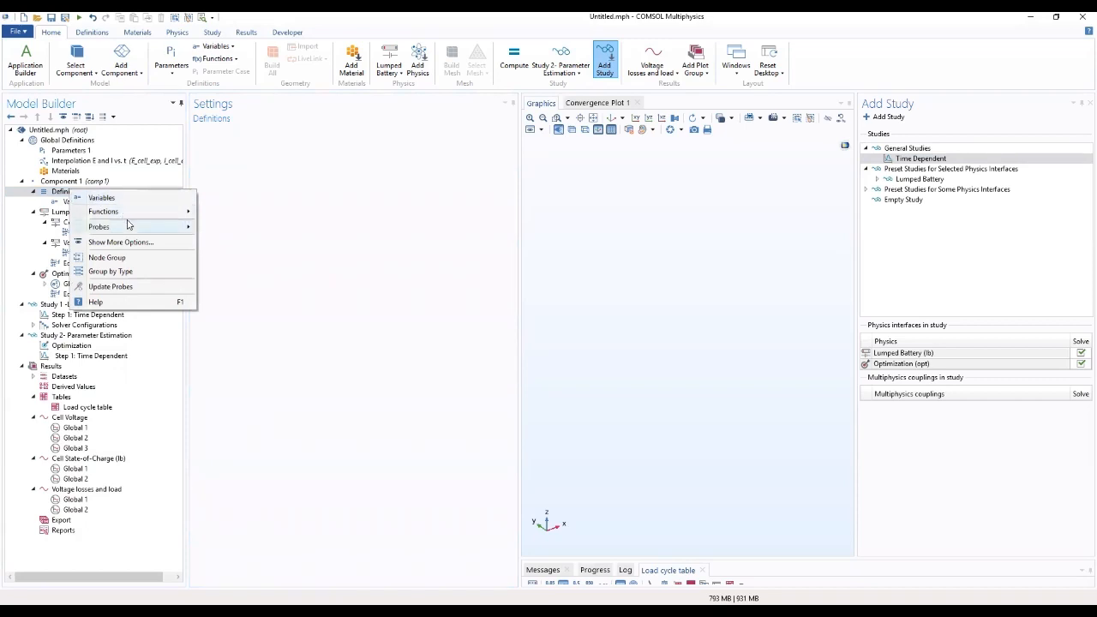
mouse_move(137, 227)
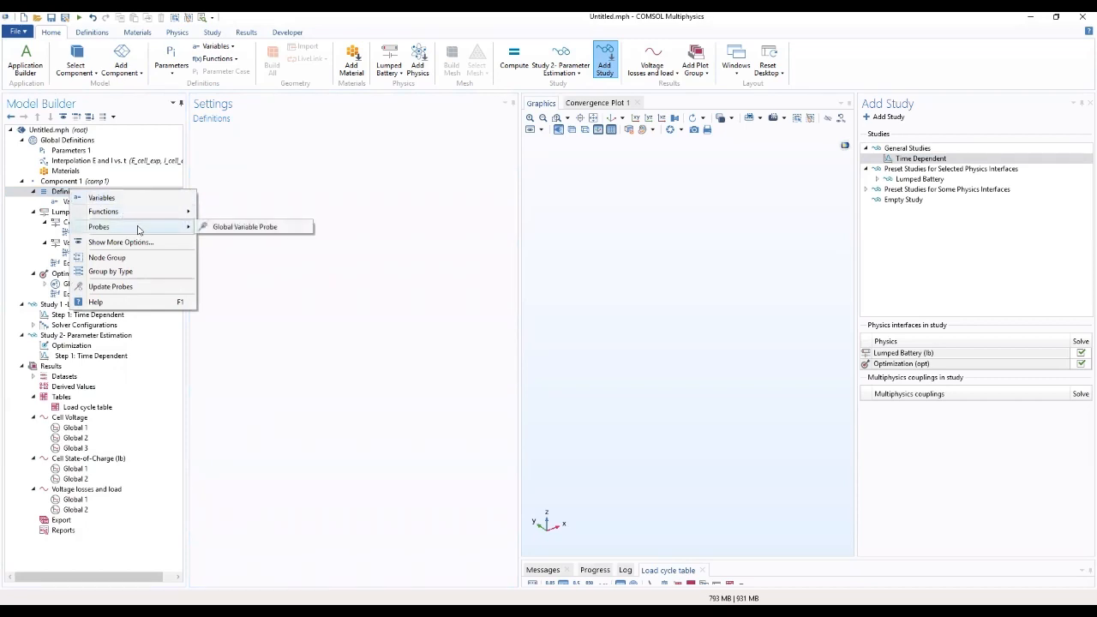
click(245, 228)
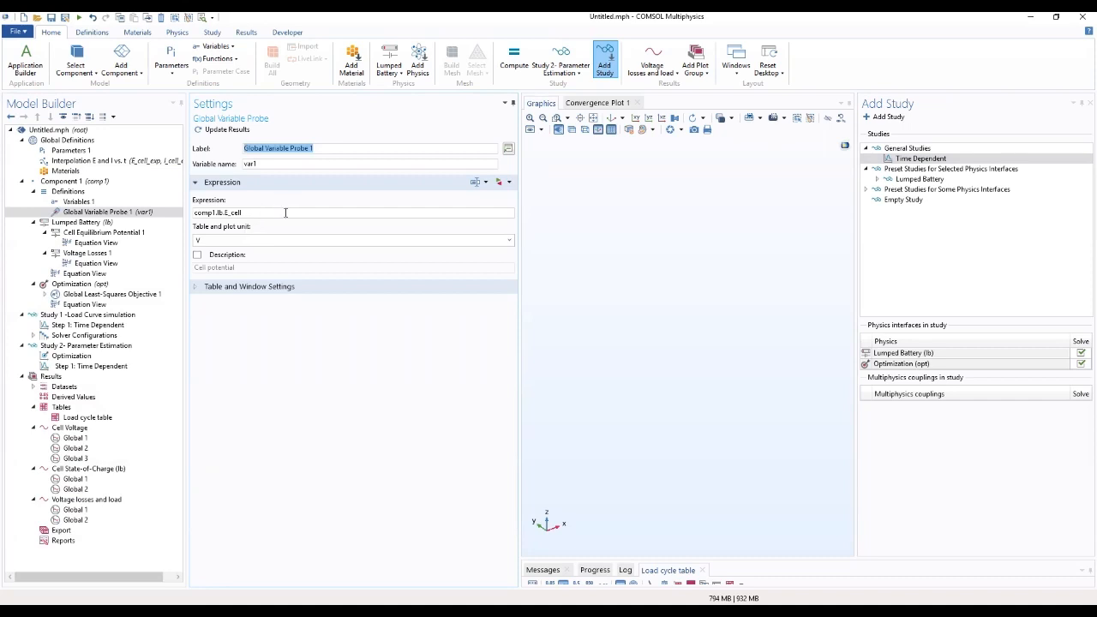
click(283, 212)
drag(276, 212, 180, 227)
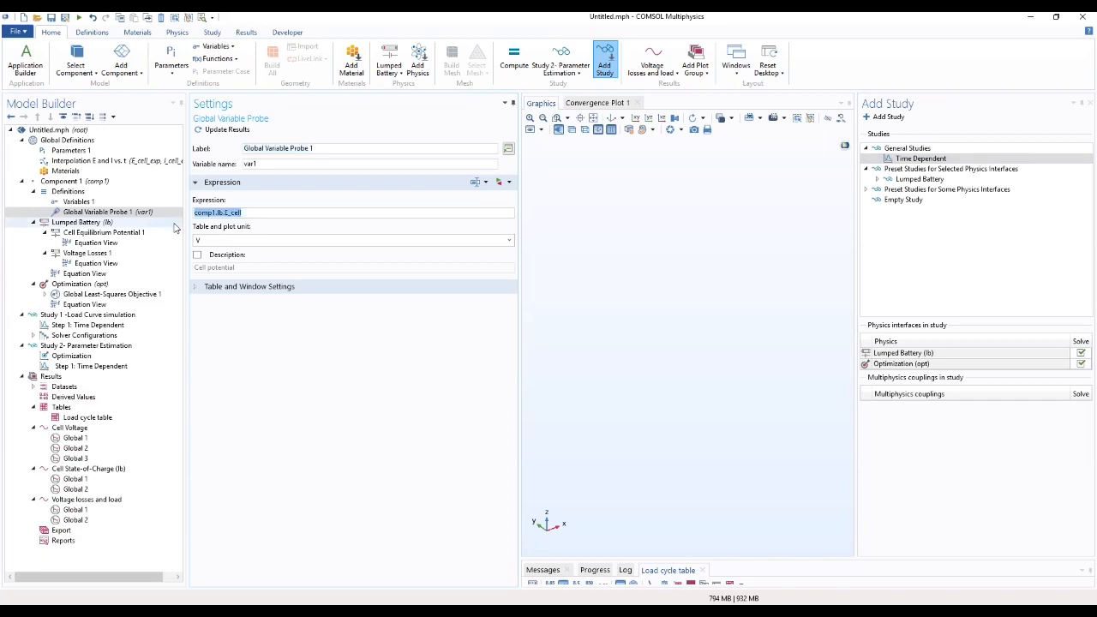
text(eta_IR_1C)
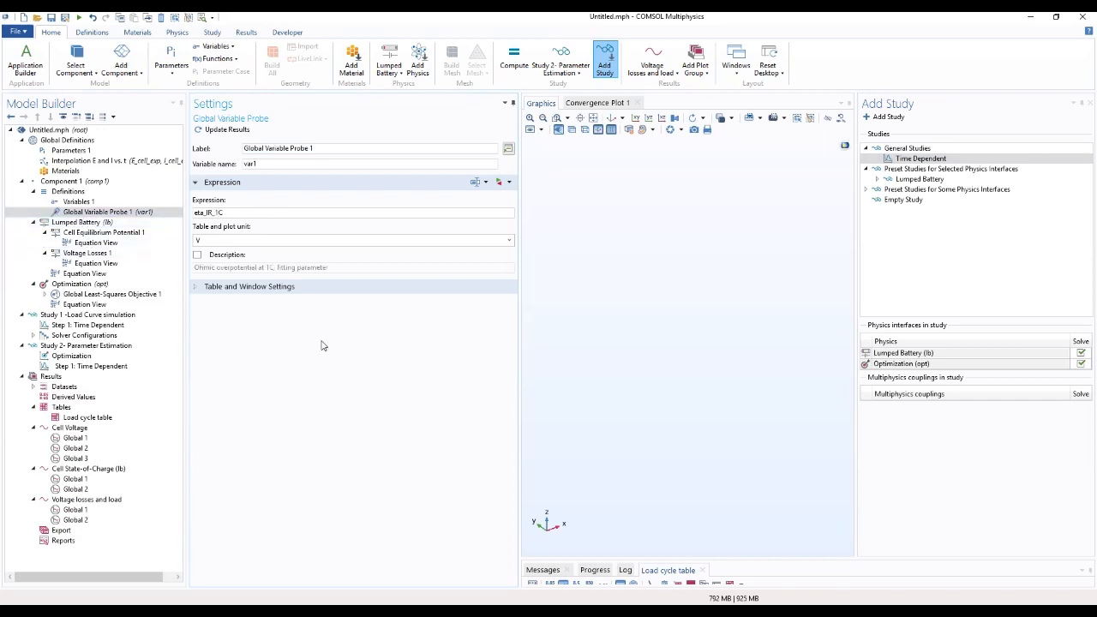
Step: Duplicate the eta_IR_1C probe and set the copy's expression to invJ0
right_click(96, 213)
click(130, 251)
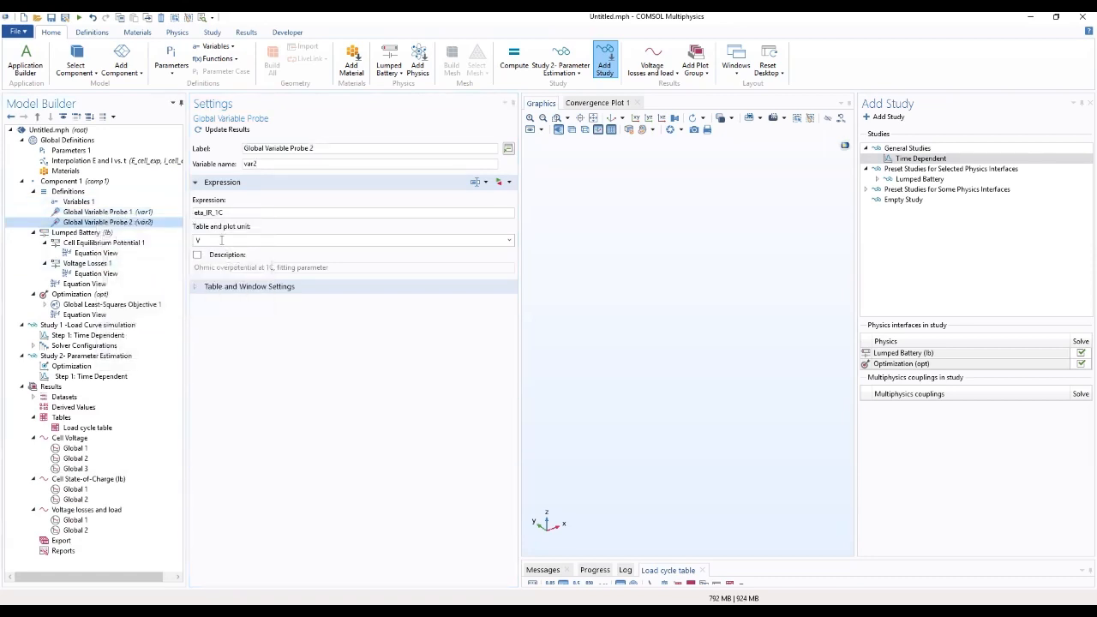
click(246, 214)
key(BackSpace)
key(BackSpace)
key(BackSpace)
key(BackSpace)
key(BackSpace)
key(BackSpace)
key(BackSpace)
key(BackSpace)
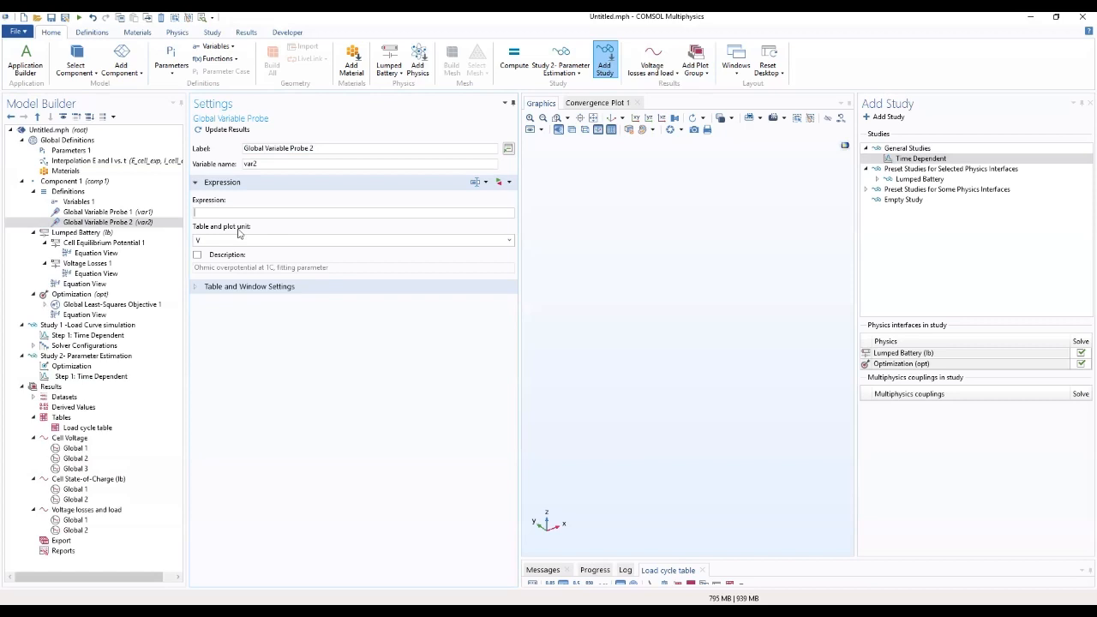
text(inv(0)
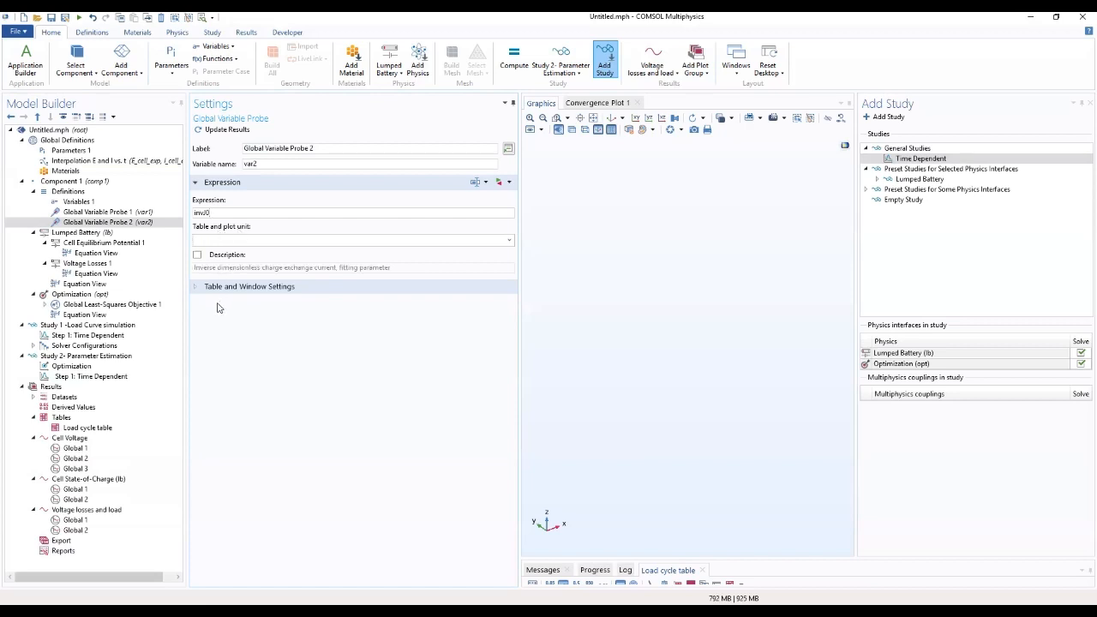
Step: Duplicate the invJ0 probe and set the copy's expression to tau
right_click(129, 223)
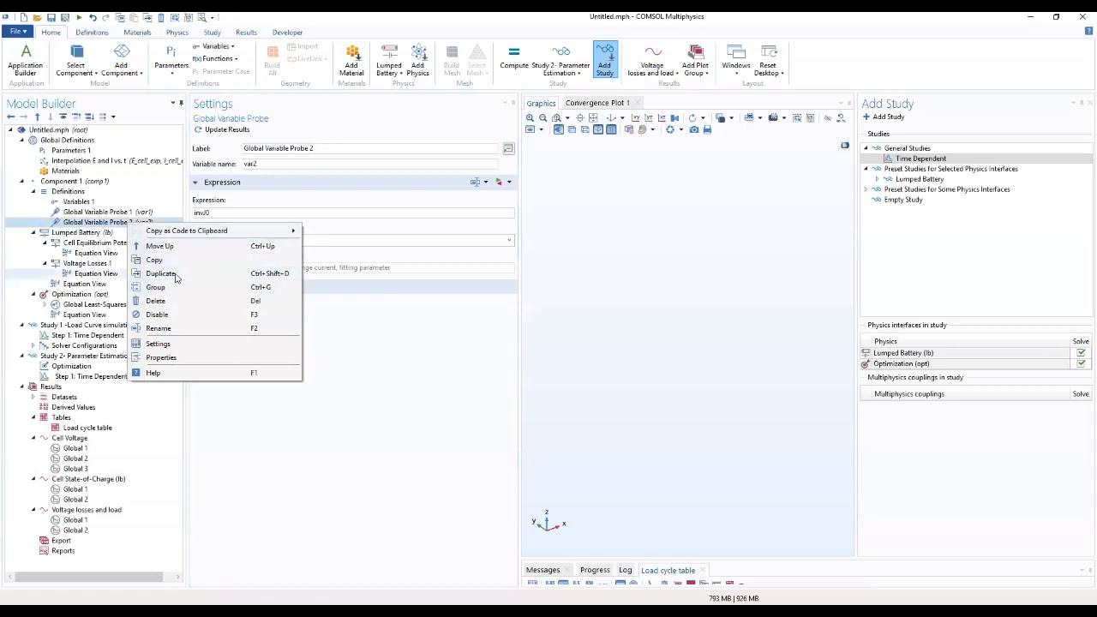
click(176, 274)
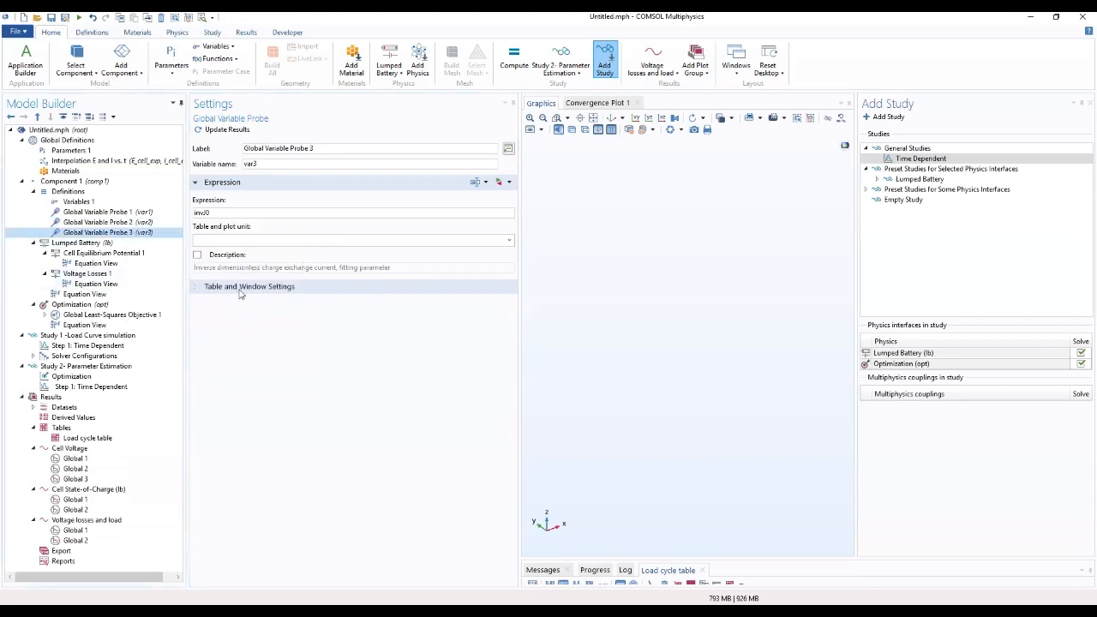
double_click(327, 217)
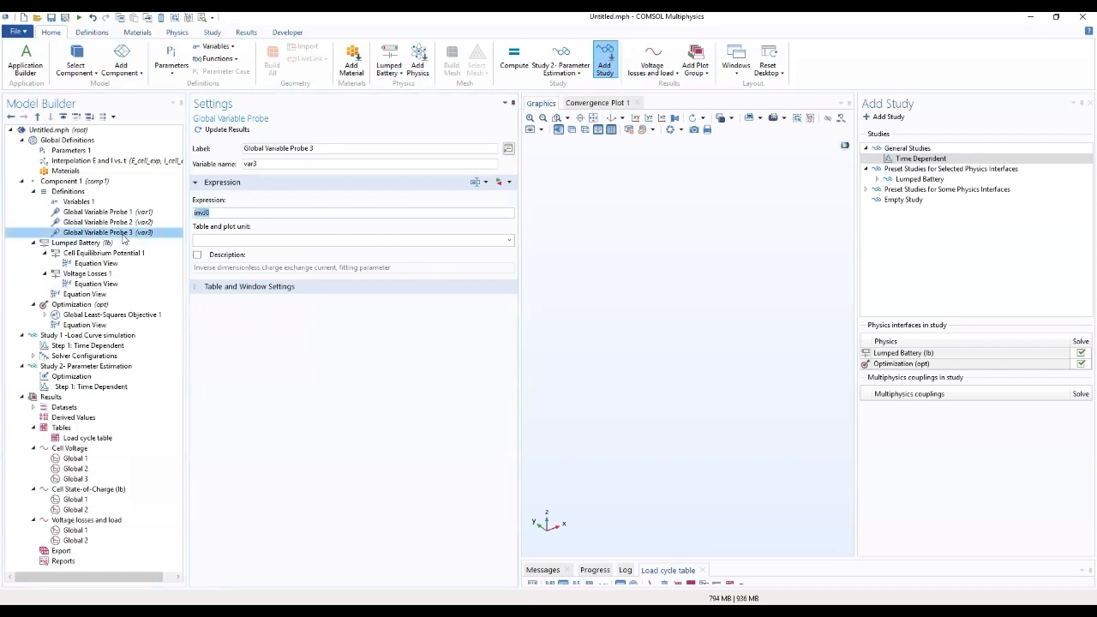
text(au)
click(230, 318)
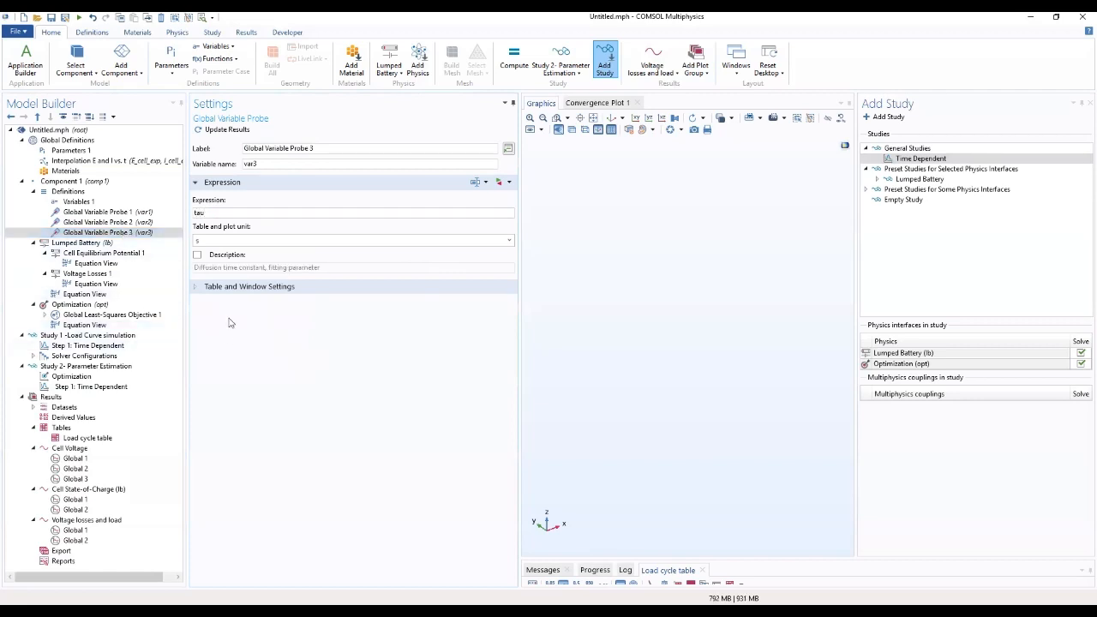
Step: Try to compute the Study 2- Parameter Estimation study
click(112, 369)
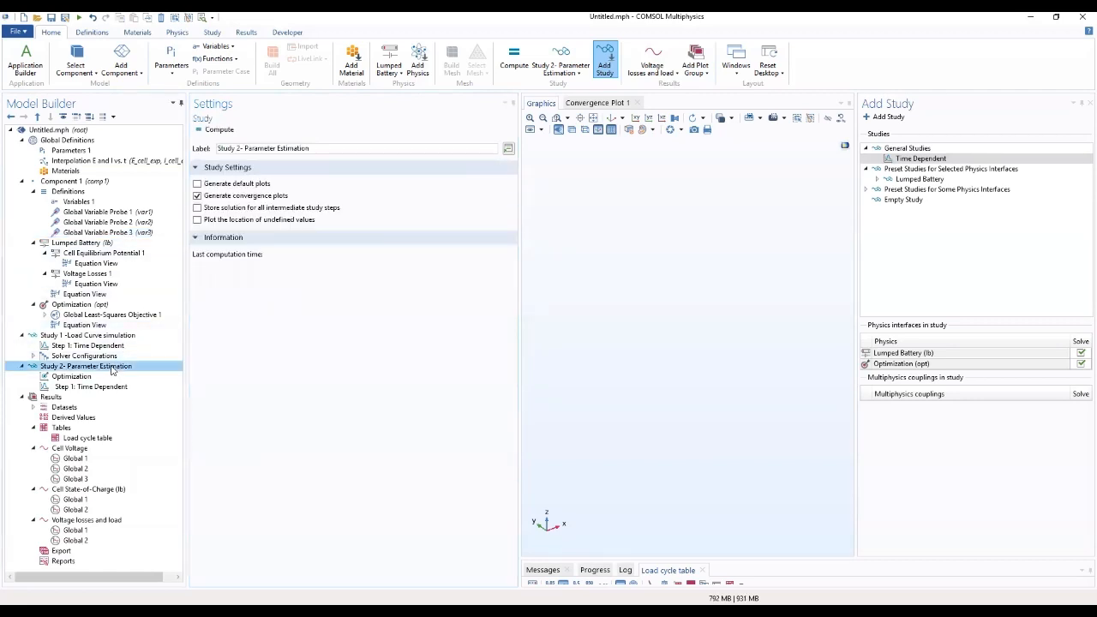
click(220, 130)
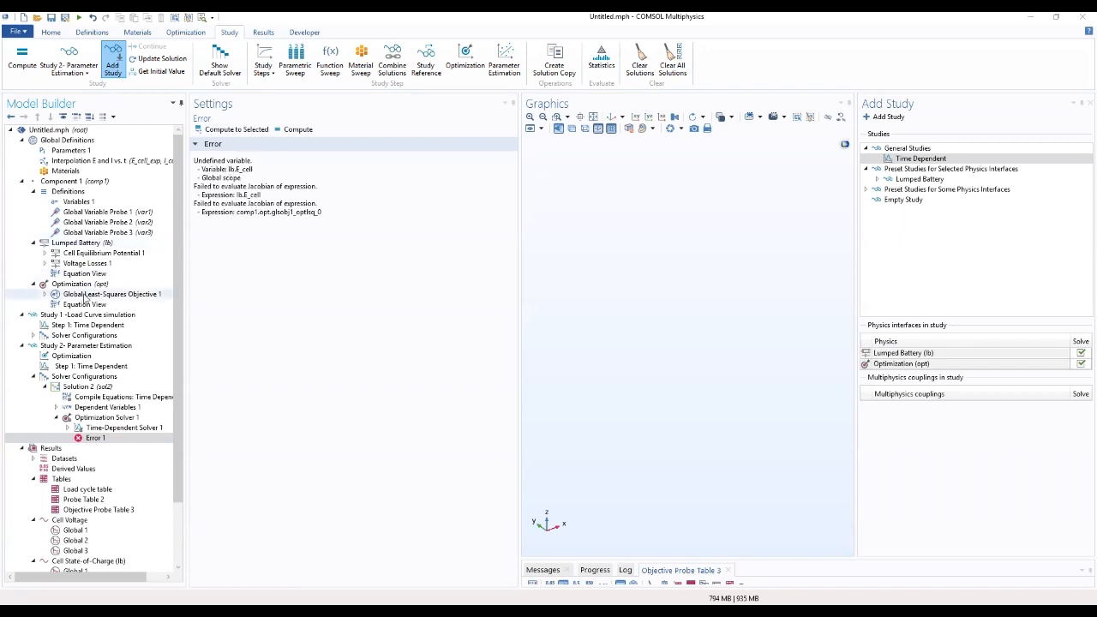
Step: Correct the model expression of the Voltage (V) column in Global Least-Squares Objective 1 to lb.E_cell
click(131, 294)
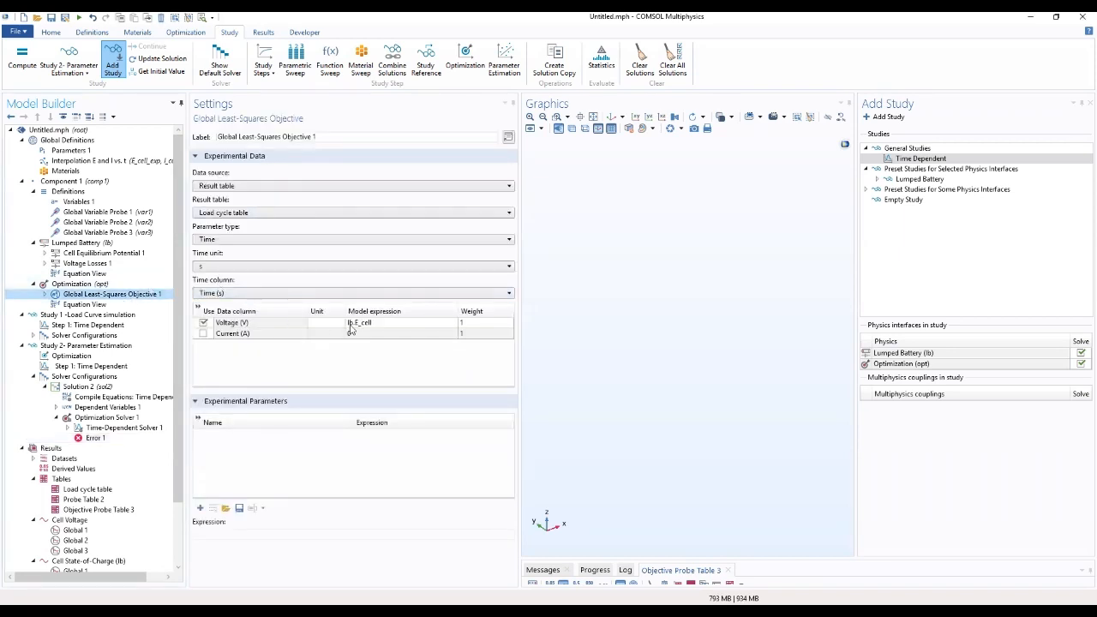
click(350, 327)
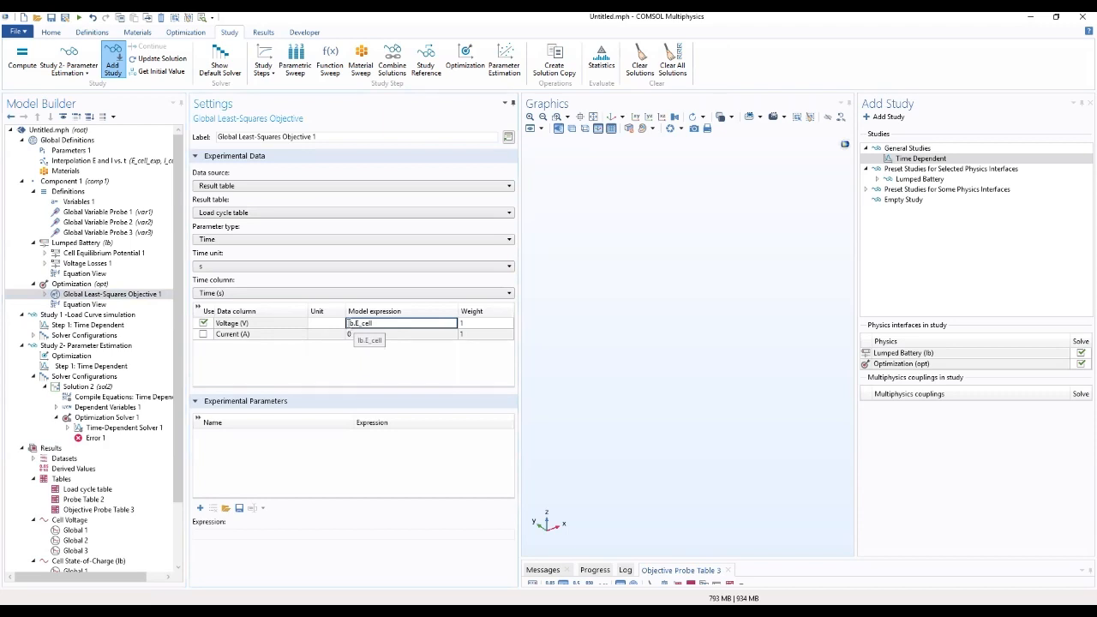
double_click(349, 323)
key(Delete)
text(lb)
click(368, 355)
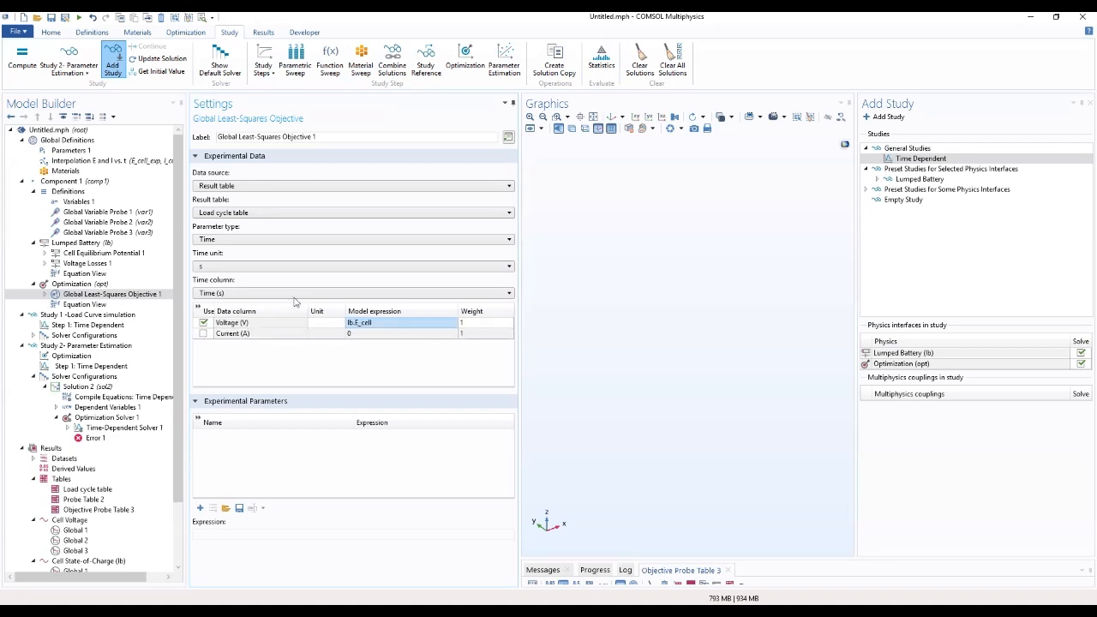
Step: Recompute the parameter estimation study and view its convergence plot and probe plot
click(21, 62)
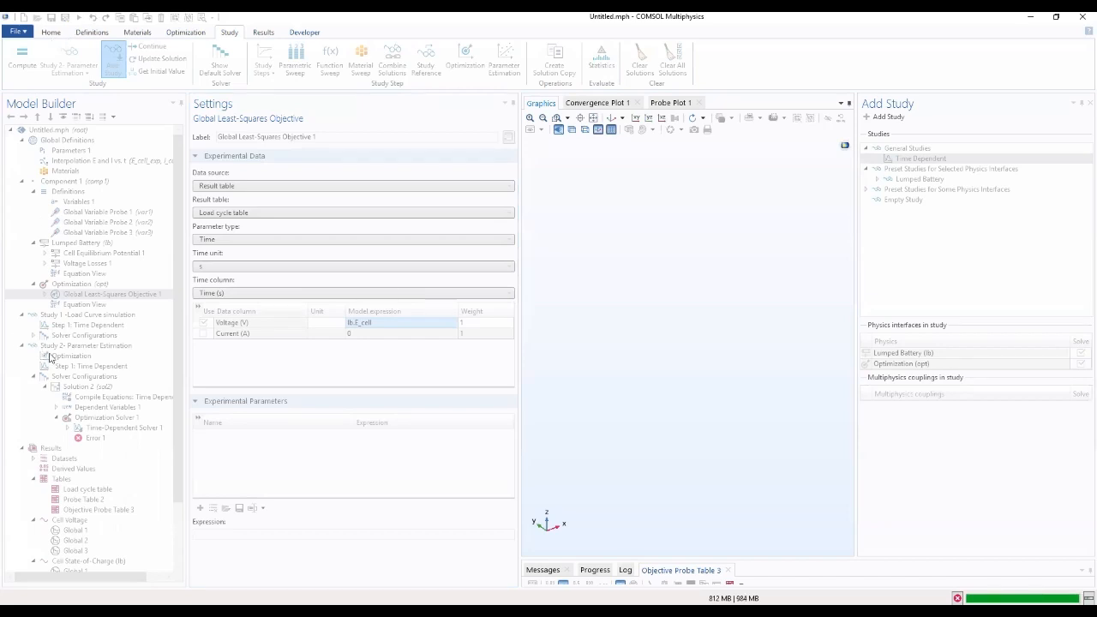
click(616, 104)
click(669, 104)
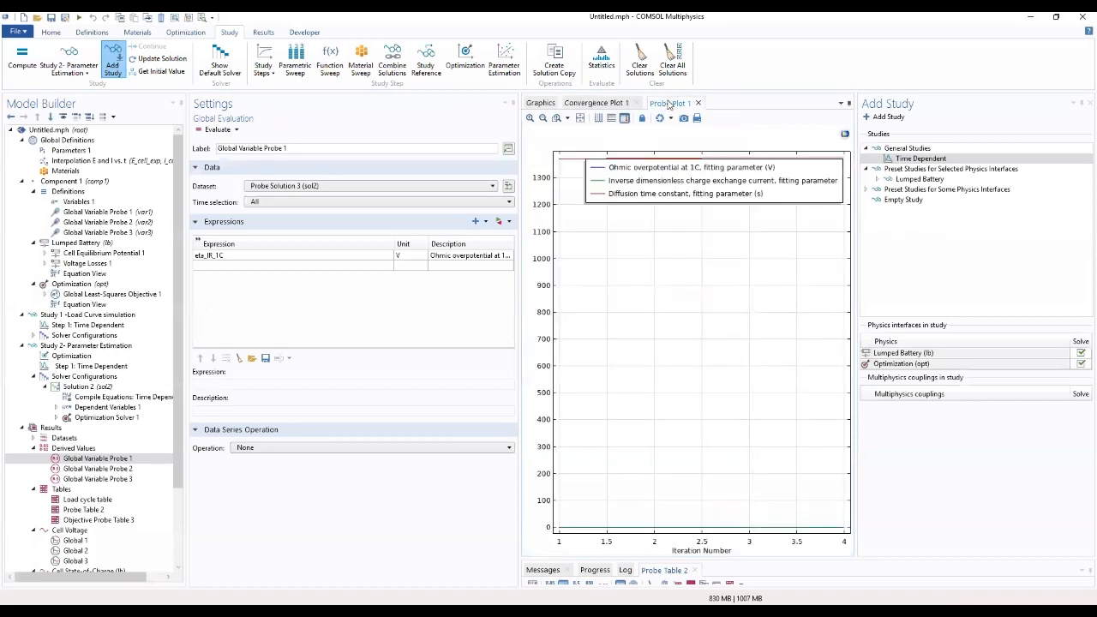
click(600, 103)
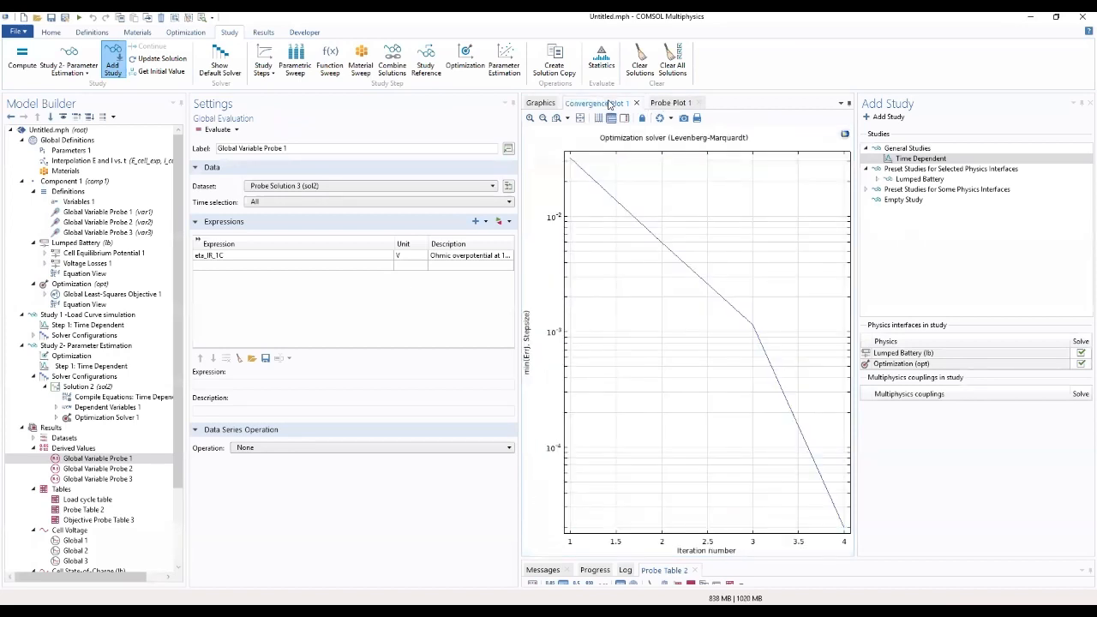
click(542, 103)
click(572, 104)
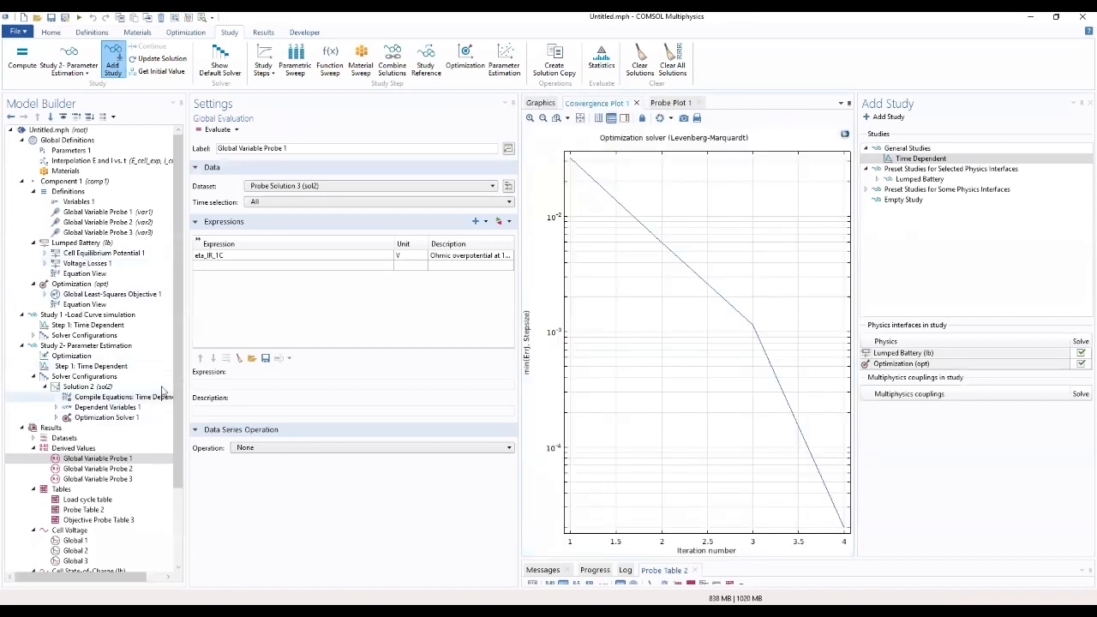
Step: Set the Cell Voltage plot group's dataset to Study 2- Parameter Estimation/Solution 2 (sol2) and replot it
scroll(175, 381, down, 3)
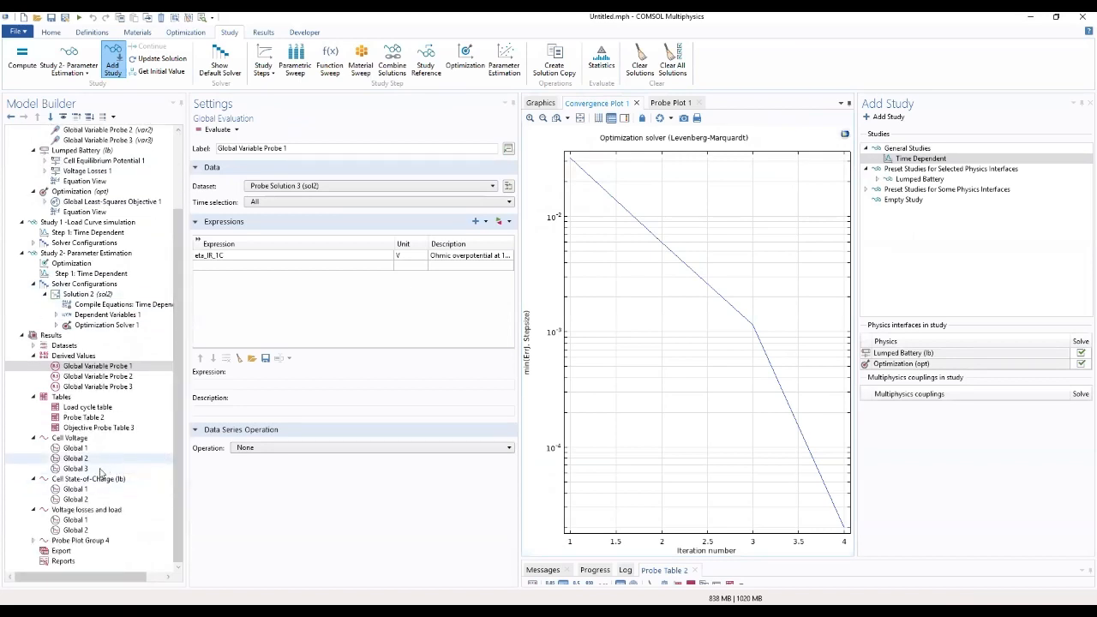
click(77, 438)
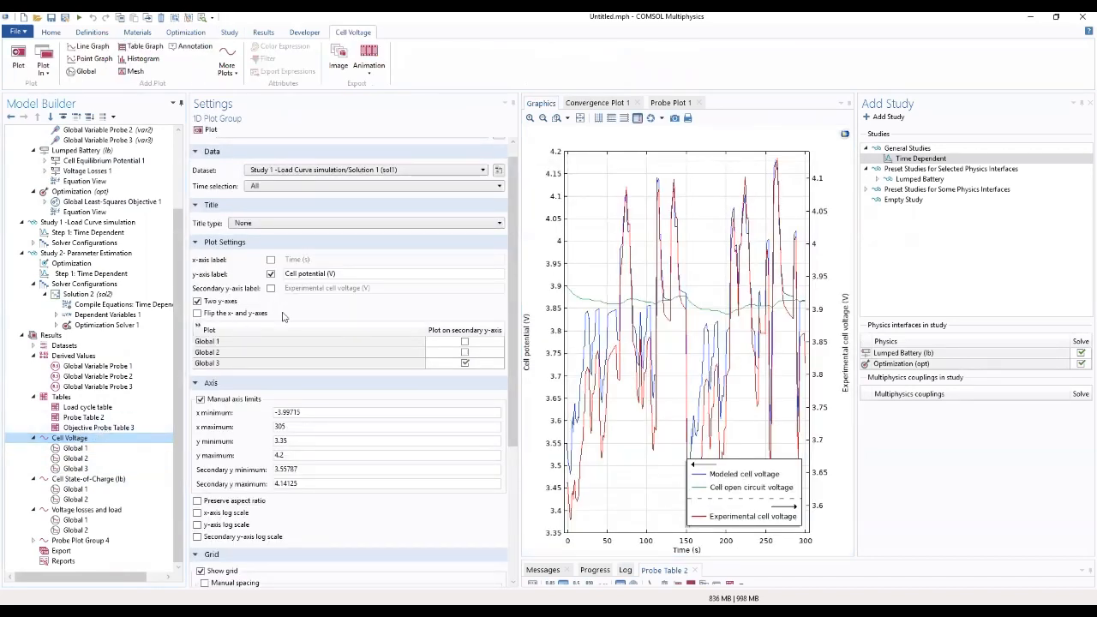
drag(513, 329, 512, 318)
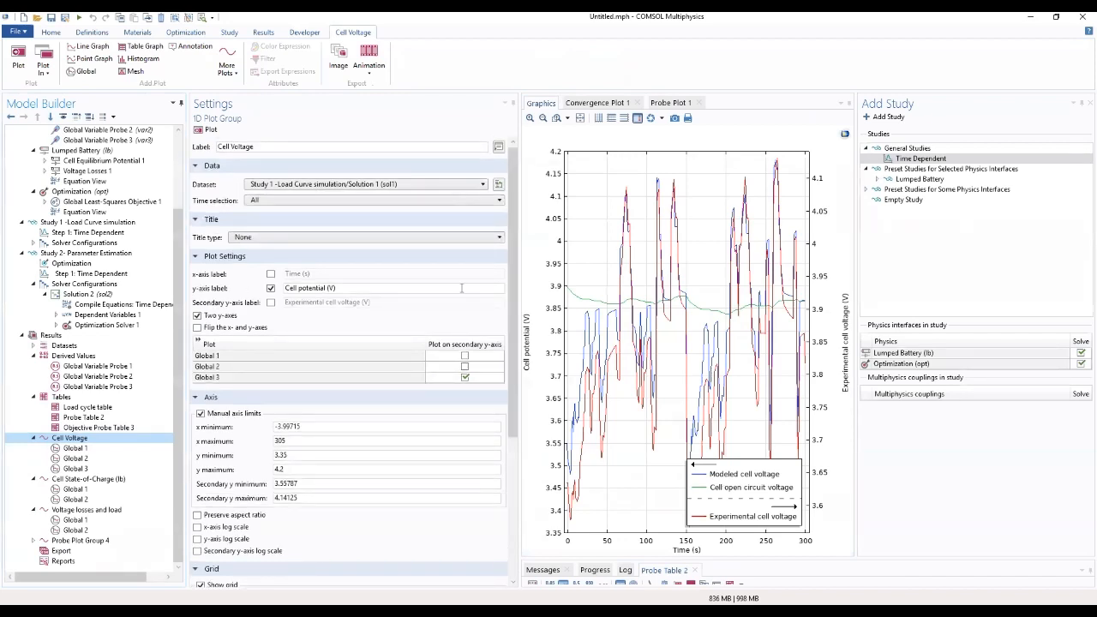
click(319, 185)
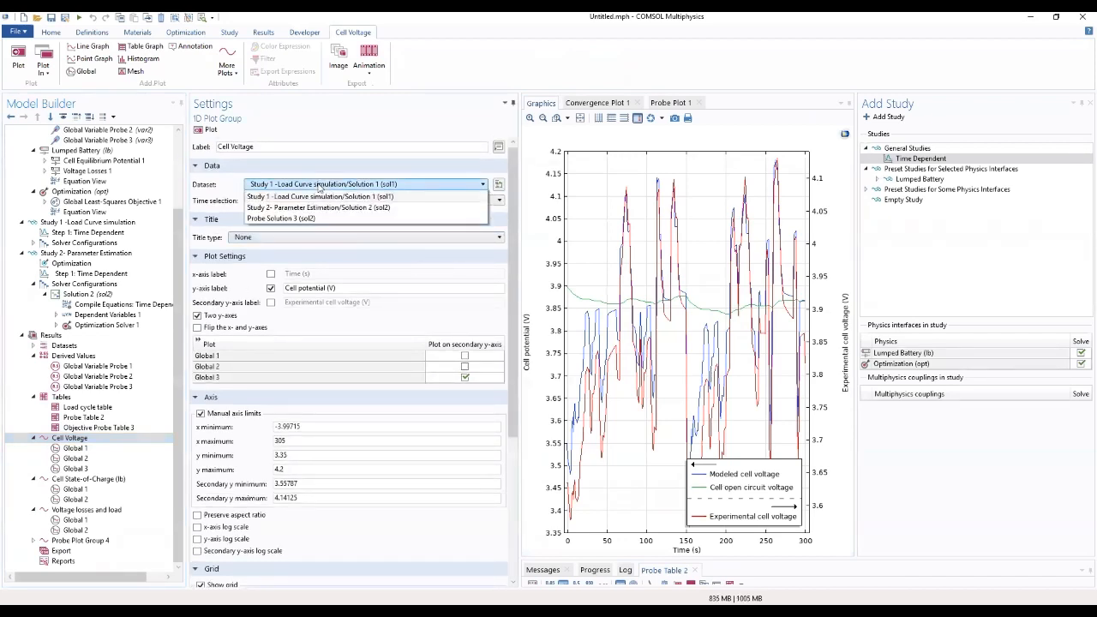
click(302, 220)
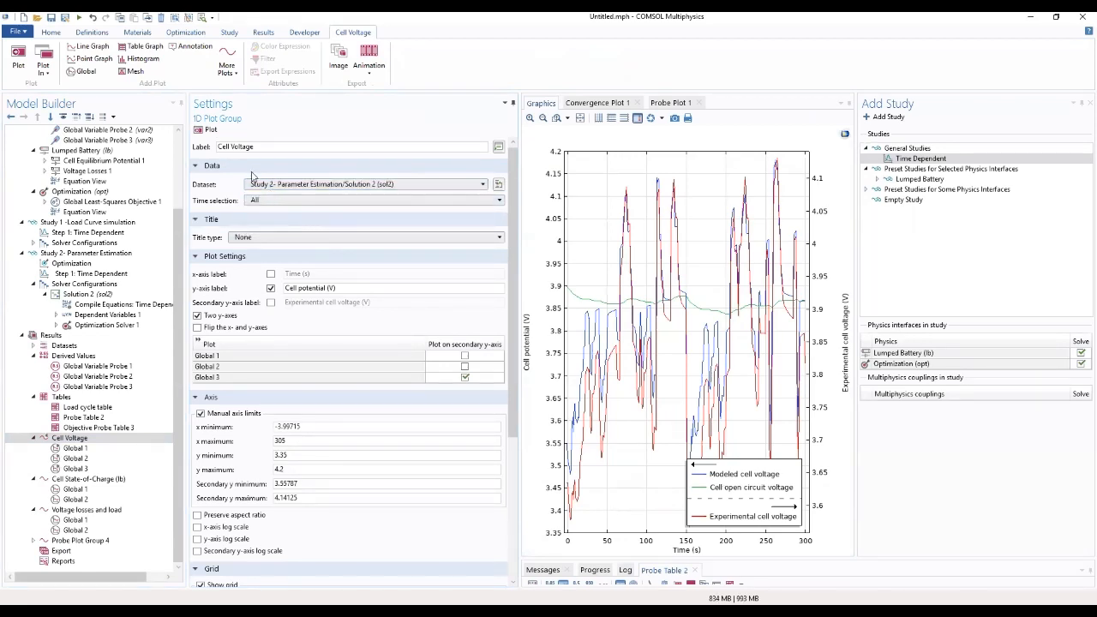
click(207, 130)
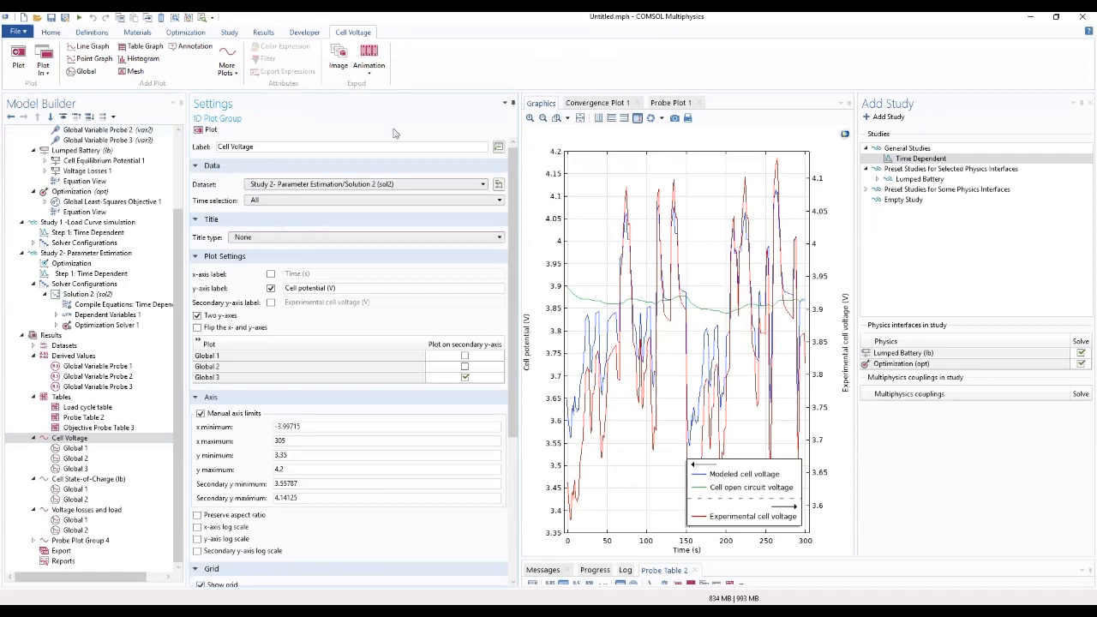
Step: Turn off the two y-axes option for the Cell Voltage plot group
scroll(512, 262, down, 1)
scroll(513, 262, down, 5)
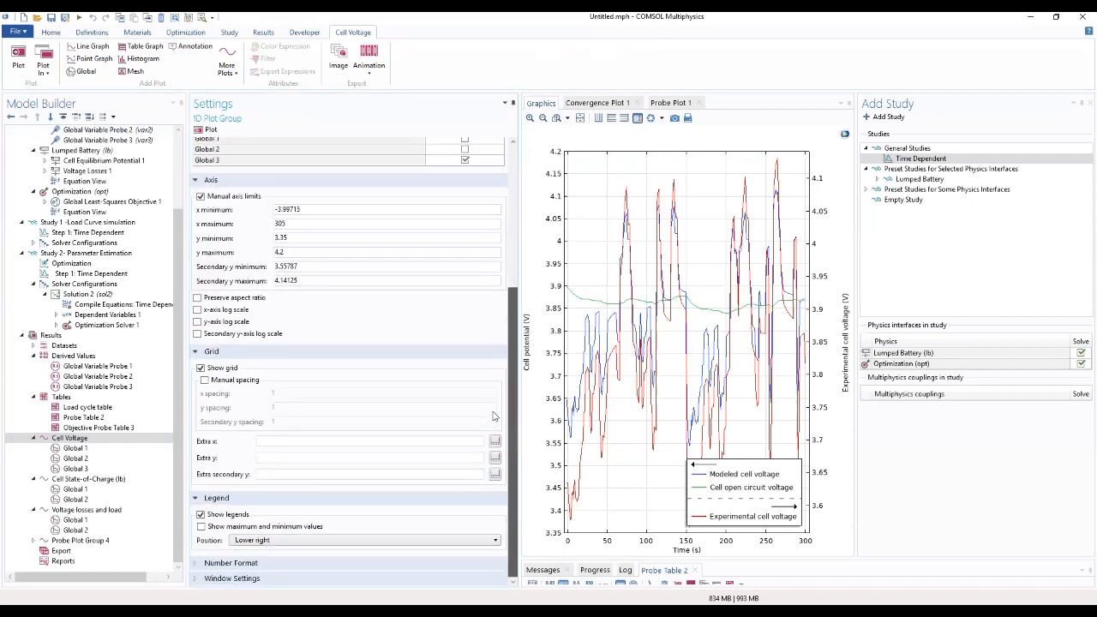
click(230, 566)
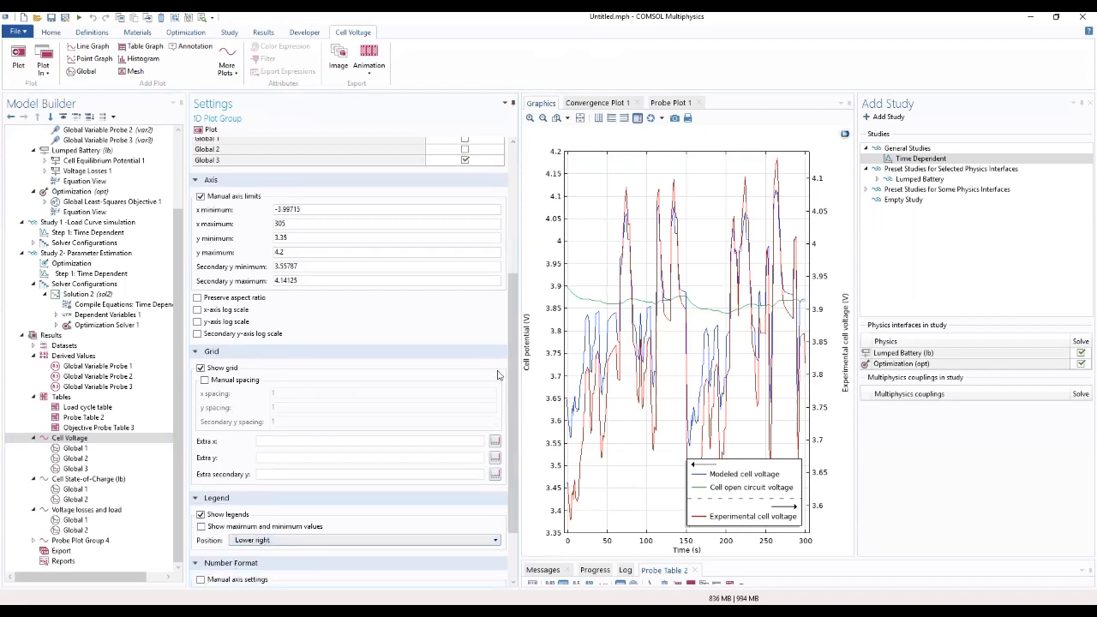
drag(511, 382, 477, 232)
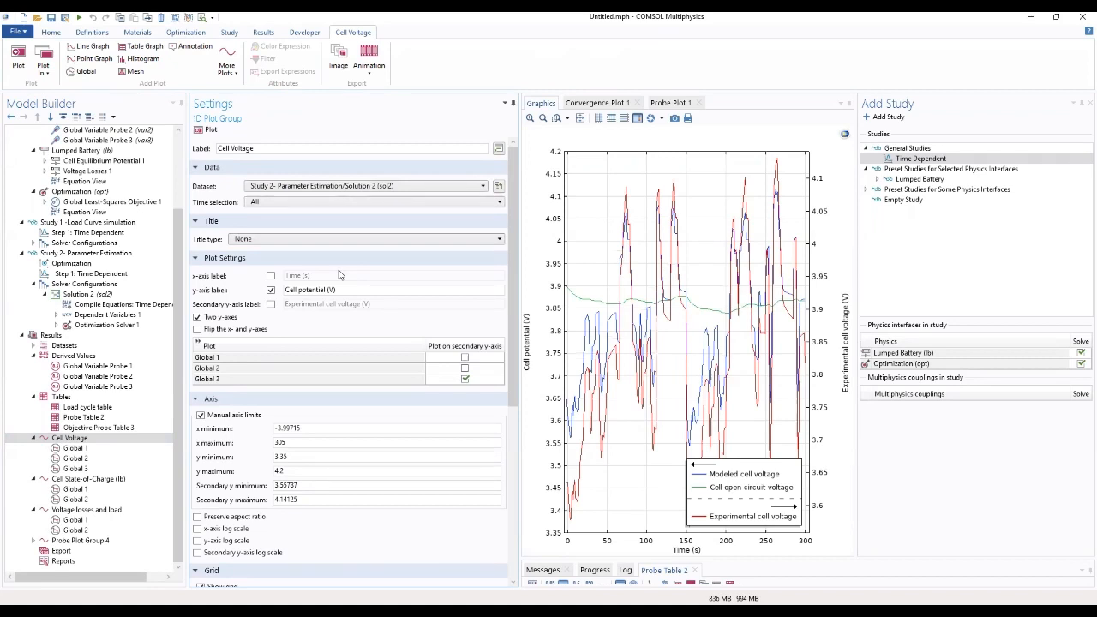
click(198, 318)
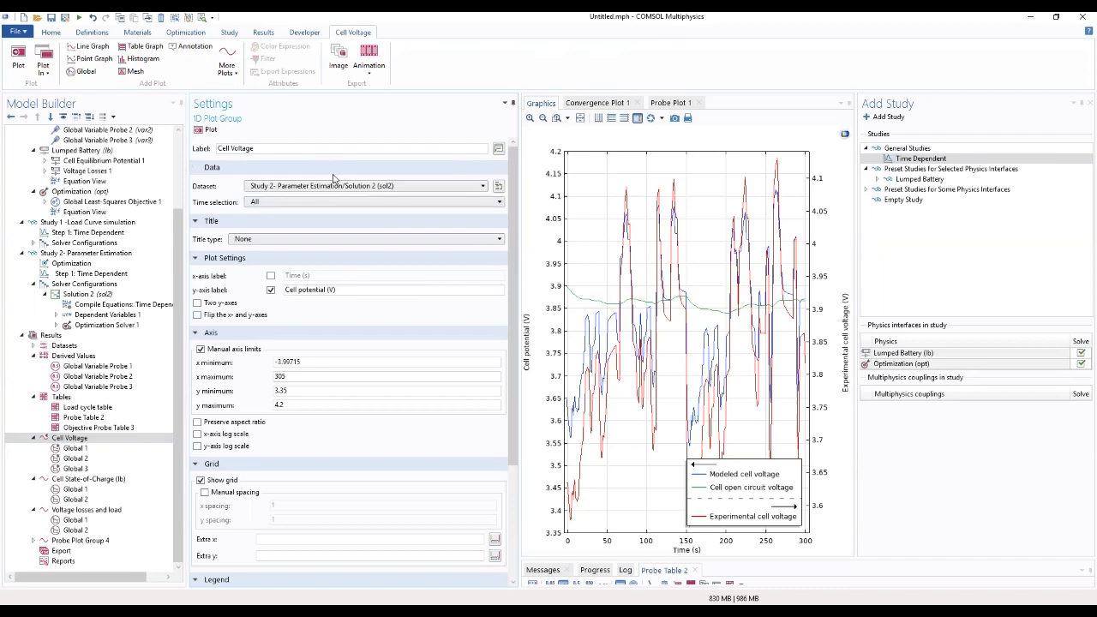
Step: Set the Voltage losses and load plot group's dataset to Study 2- Parameter Estimation/Solution 2 (sol2) and replot it
click(74, 511)
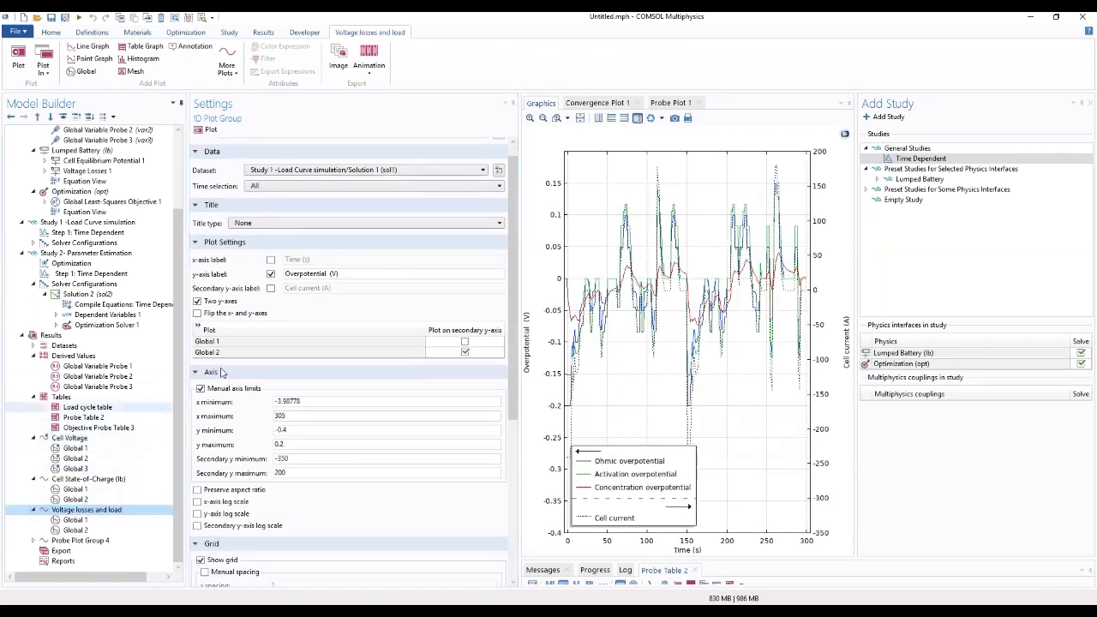
click(341, 171)
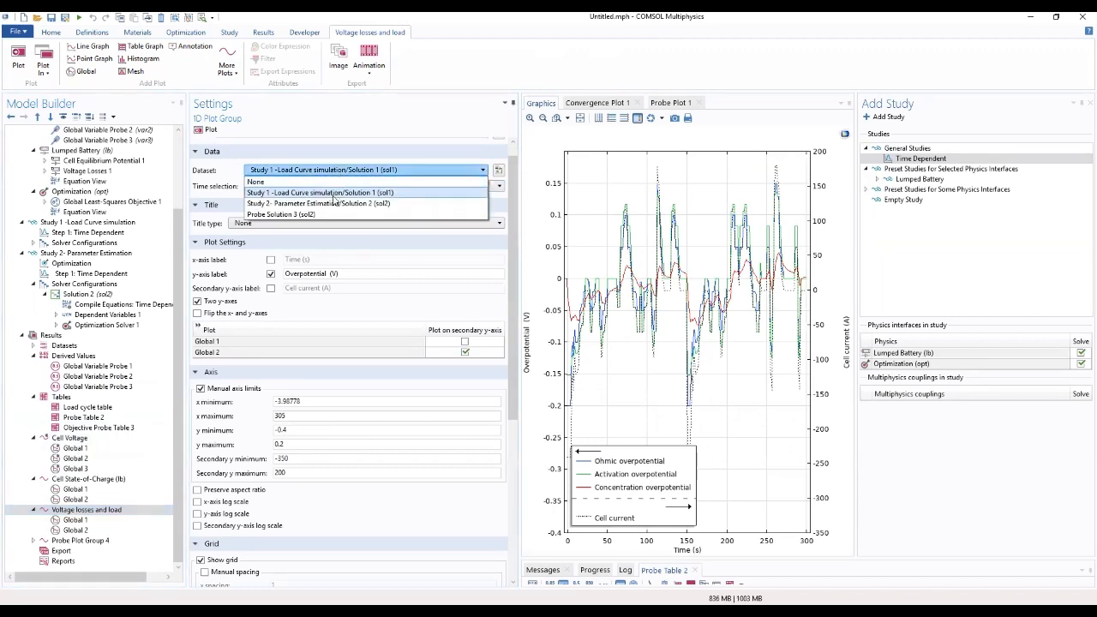
click(329, 208)
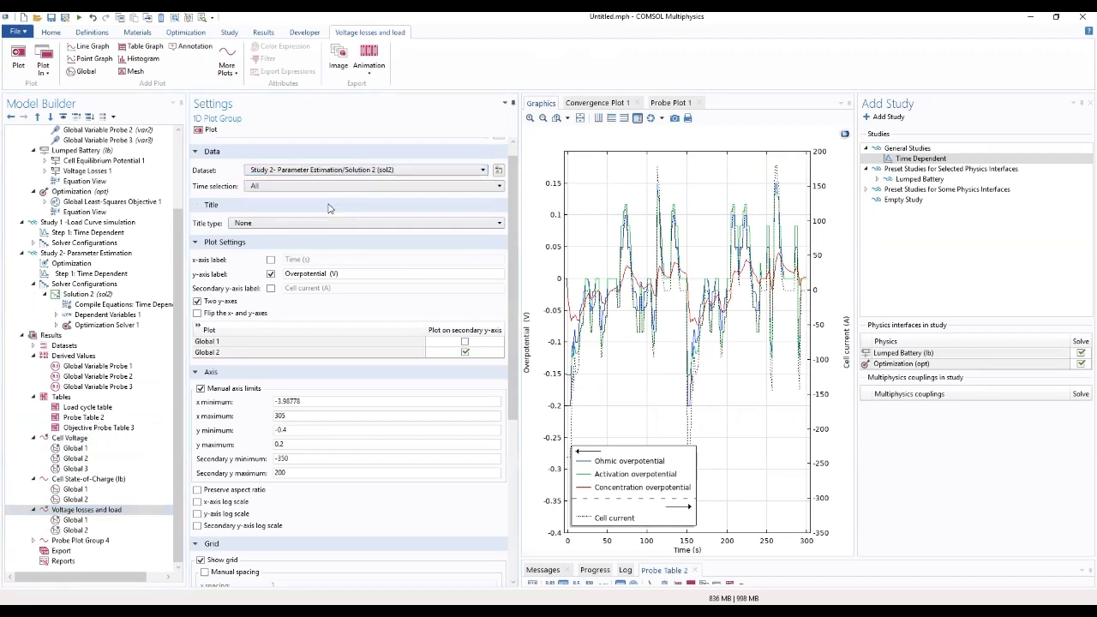
click(209, 130)
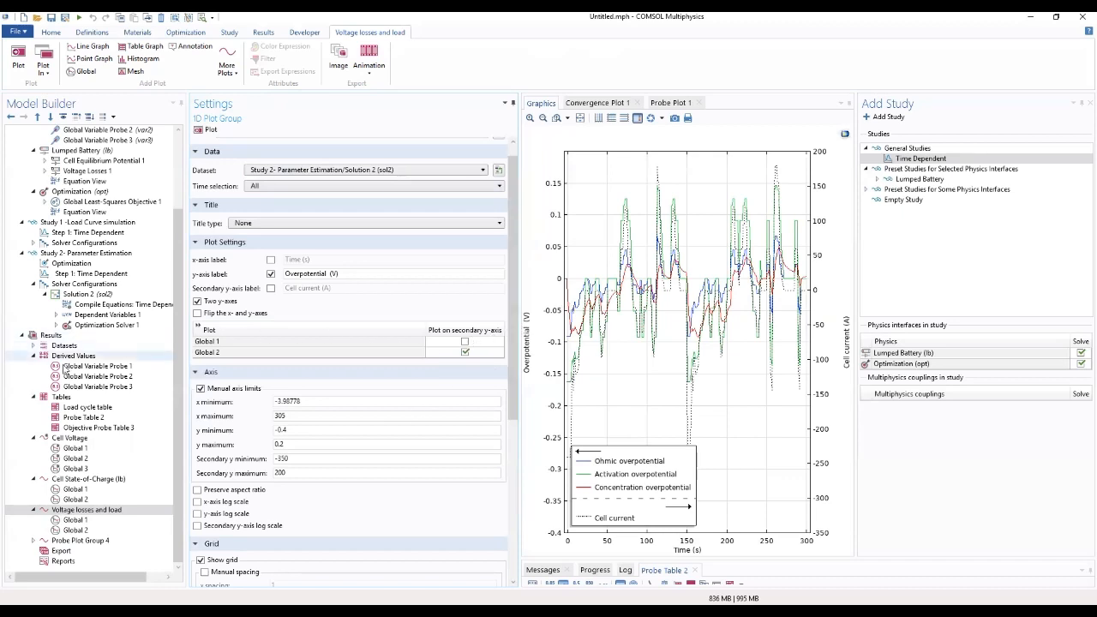
Step: Turn on plotting while solving for Study 2's Optimization, using the Cell Voltage plot group
click(61, 265)
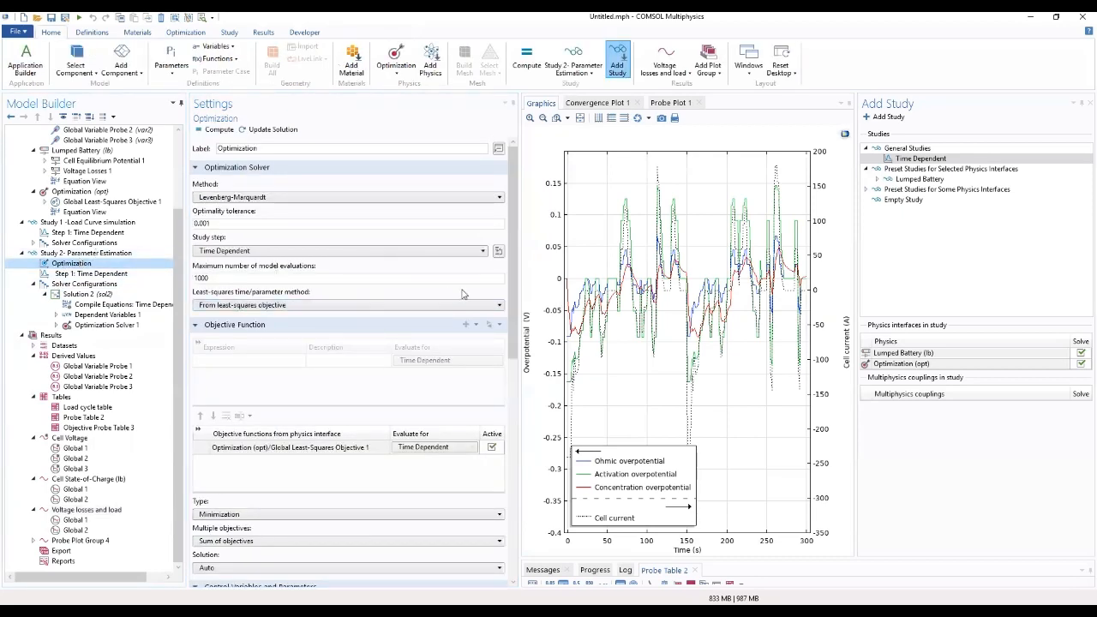
drag(513, 303, 512, 523)
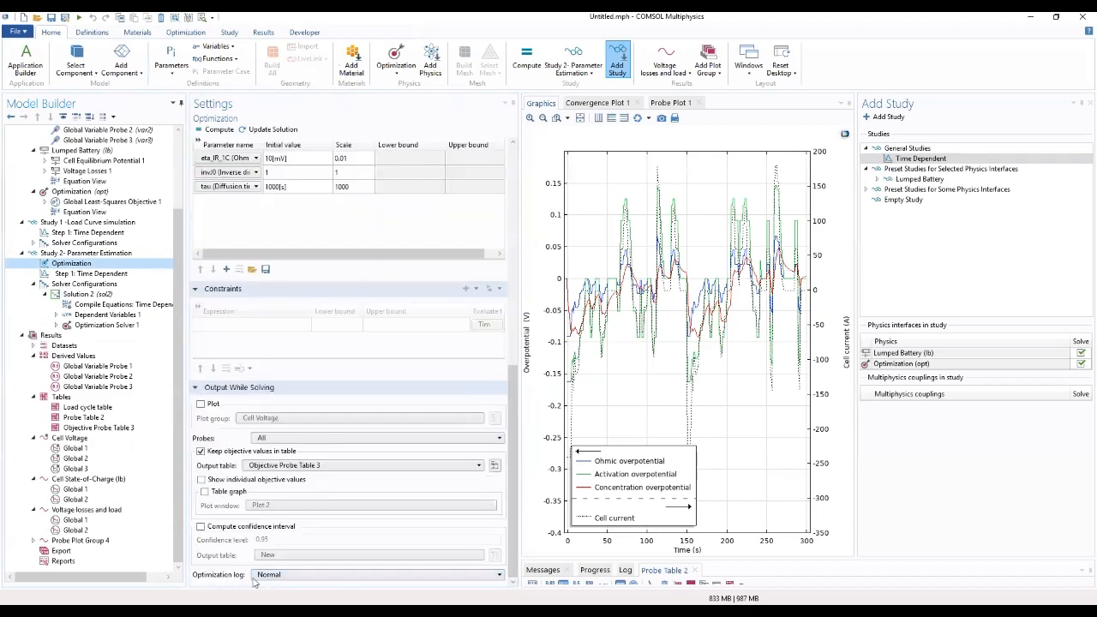
click(200, 405)
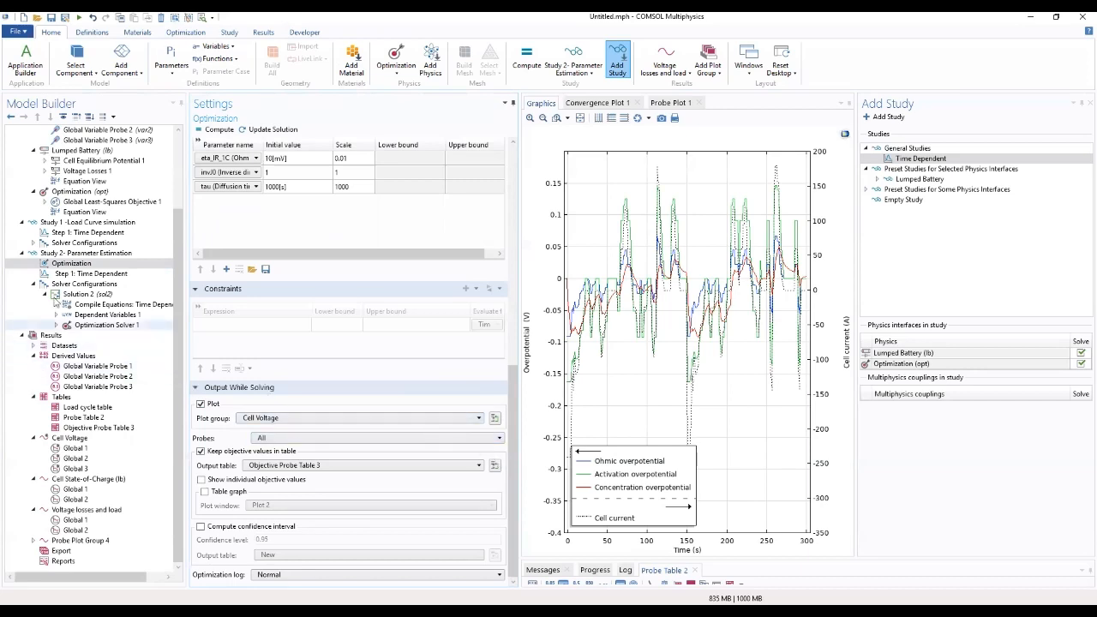
scroll(57, 326, up, 3)
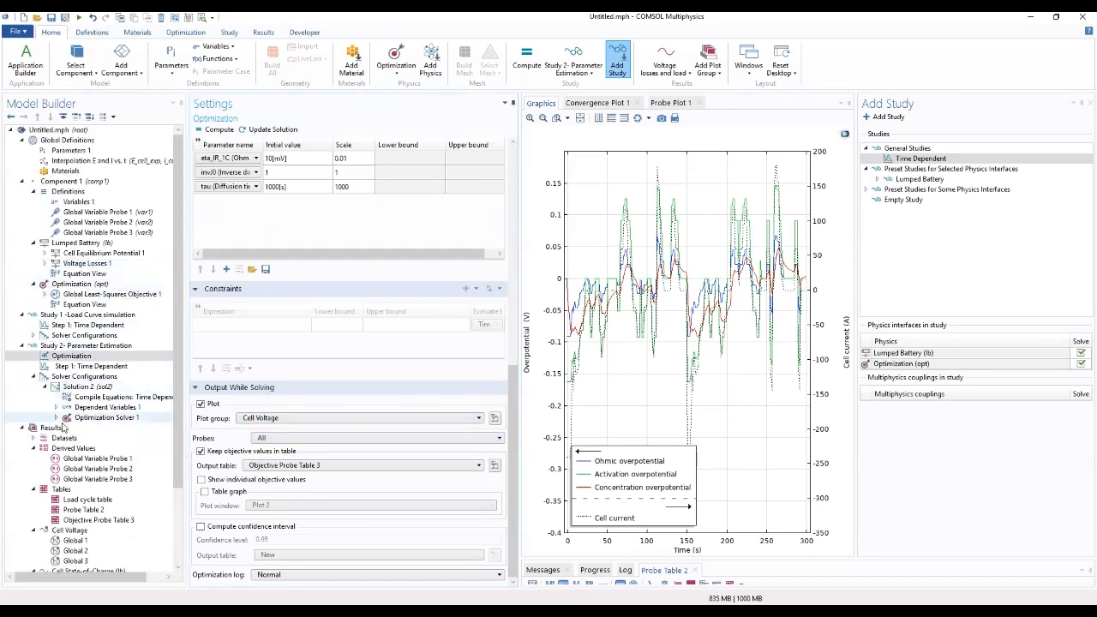
scroll(64, 404, down, 2)
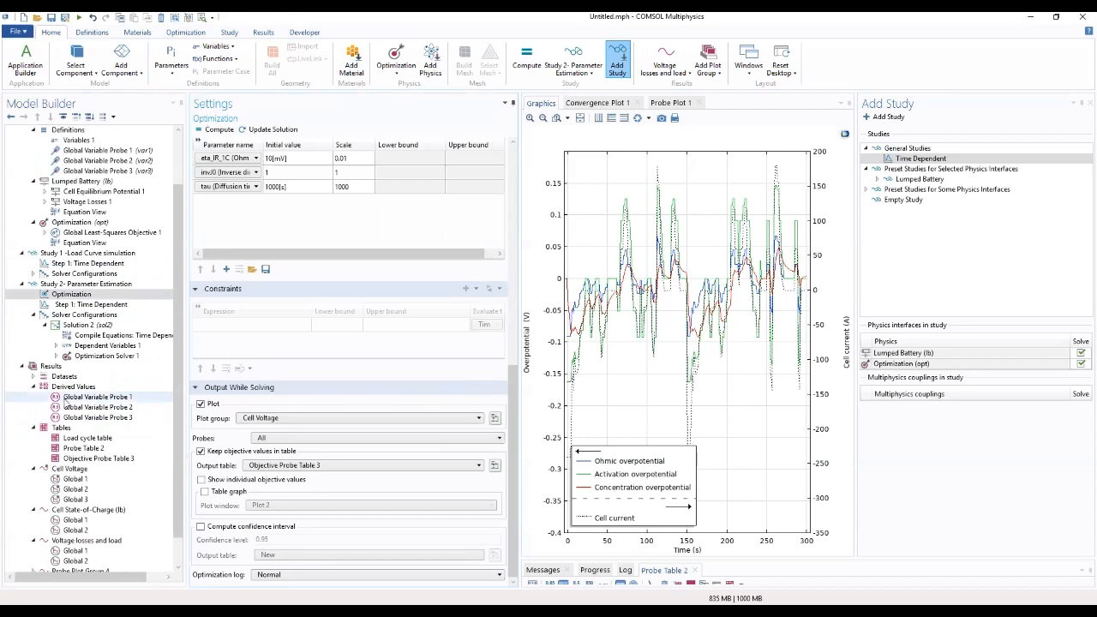
click(229, 32)
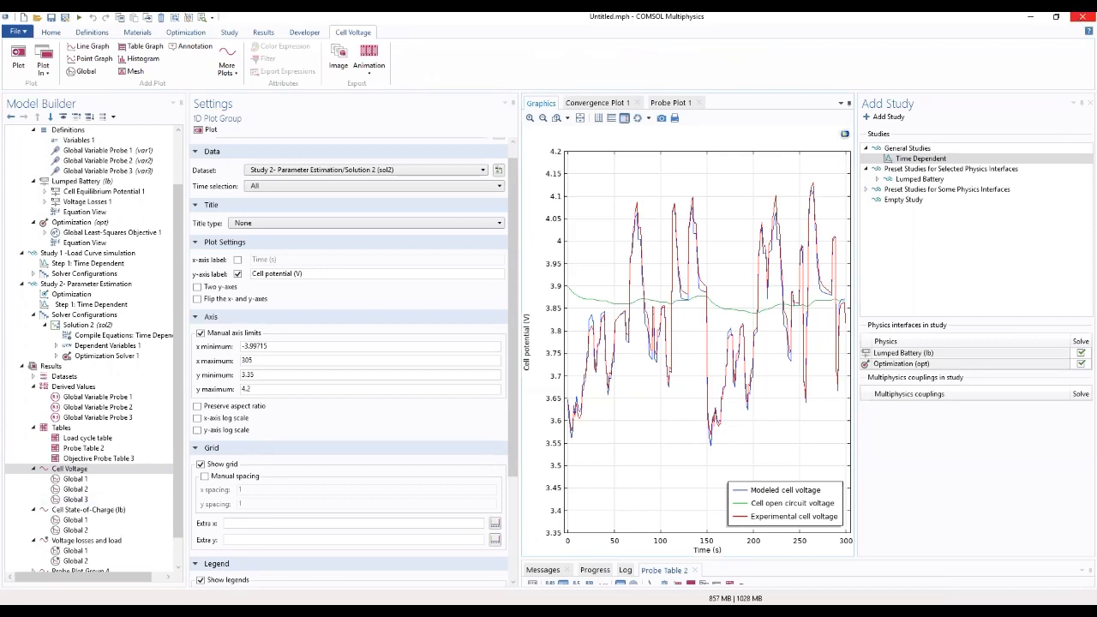
Step: Add a new results table and label it "Full load Cycle"
right_click(91, 429)
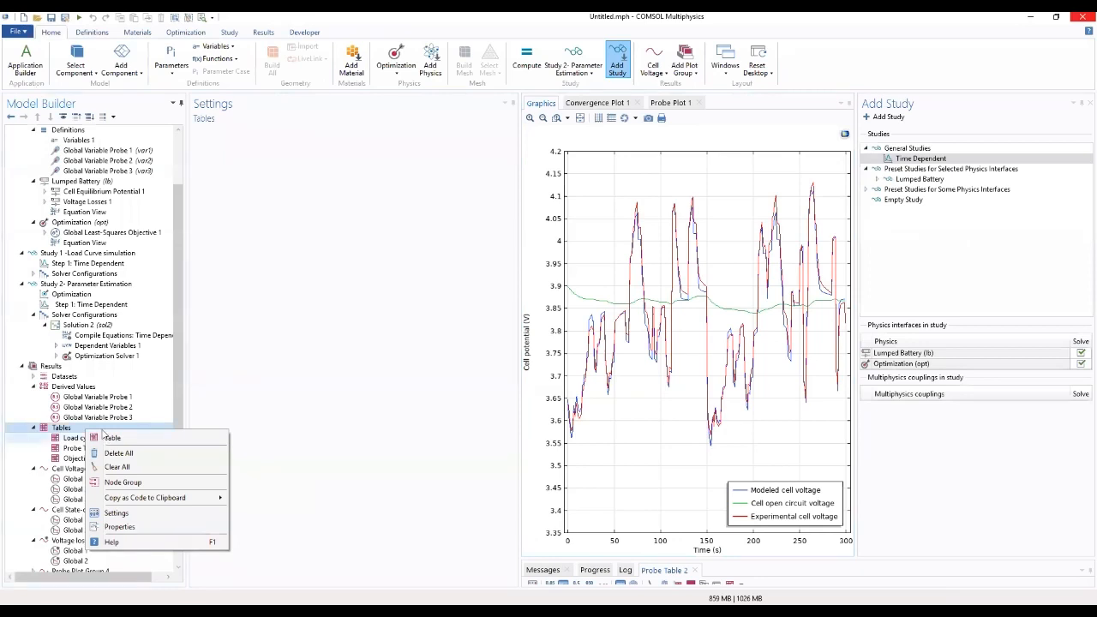
click(107, 437)
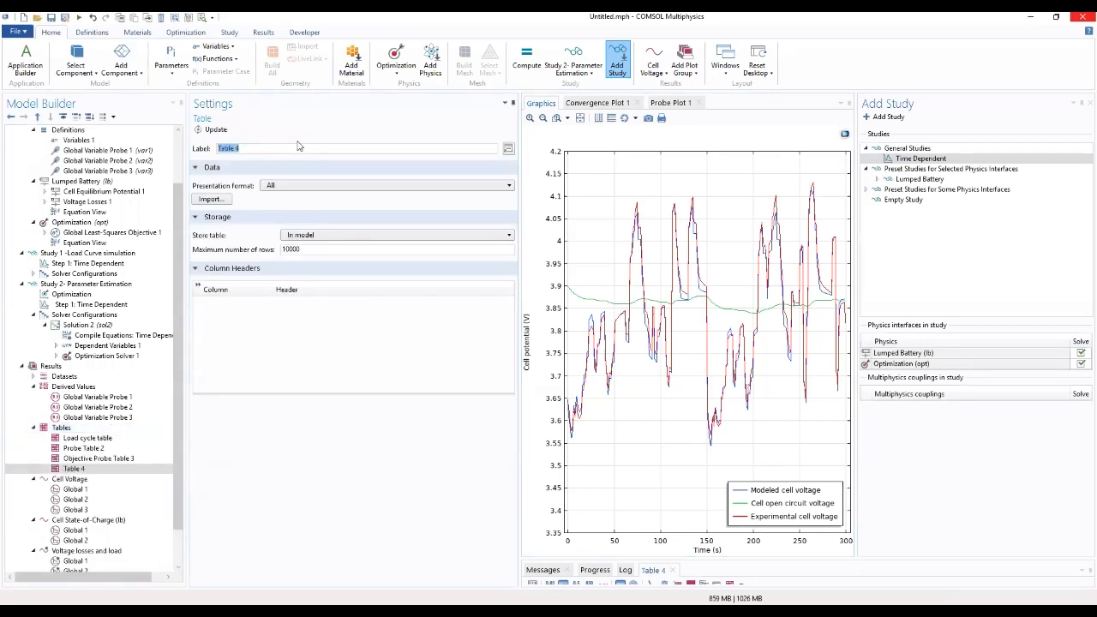
text(Full load Cycle)
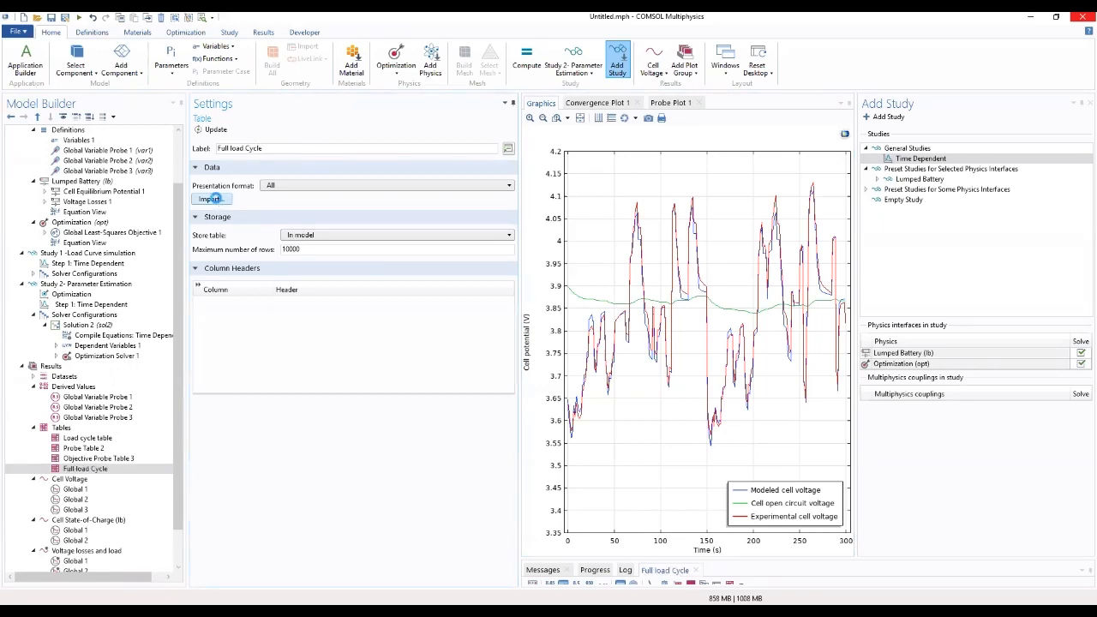
Step: Import the text file lumped_li_battery_parameter_estimation_E_I_vs_t_fulldata from the Batteries,_Lithium-Ion folder into the Full load Cycle table
click(212, 199)
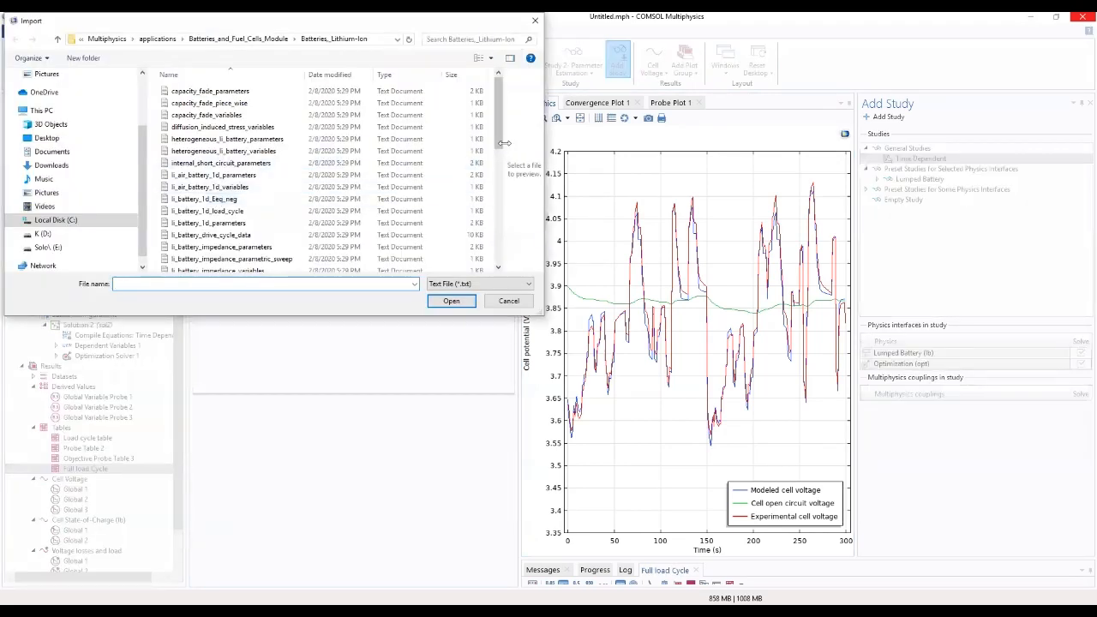
drag(500, 134, 471, 271)
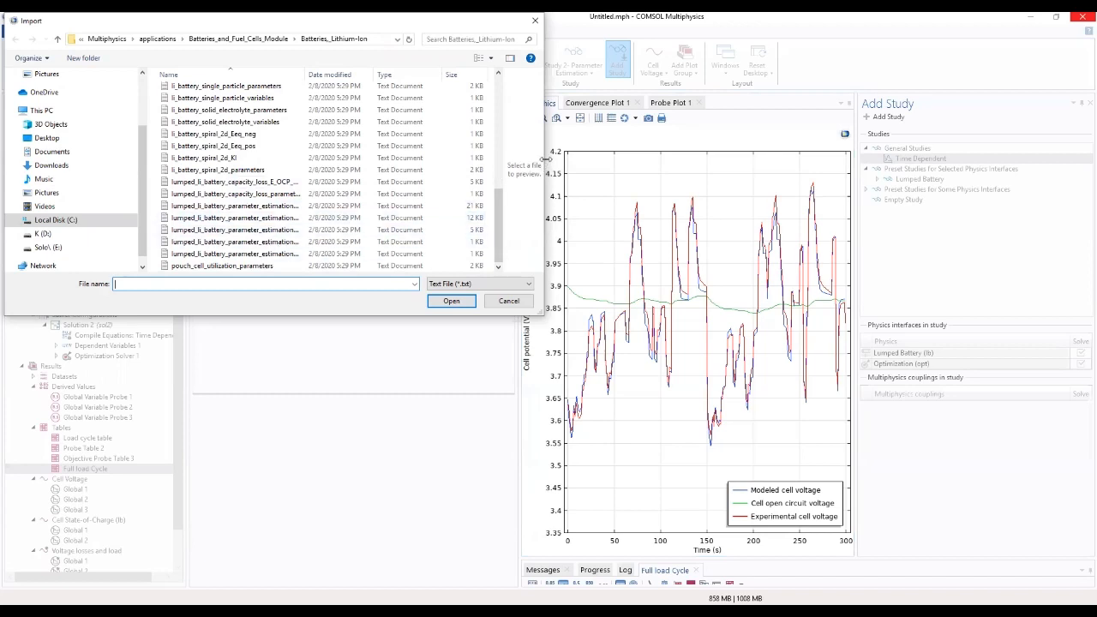
drag(545, 158, 677, 159)
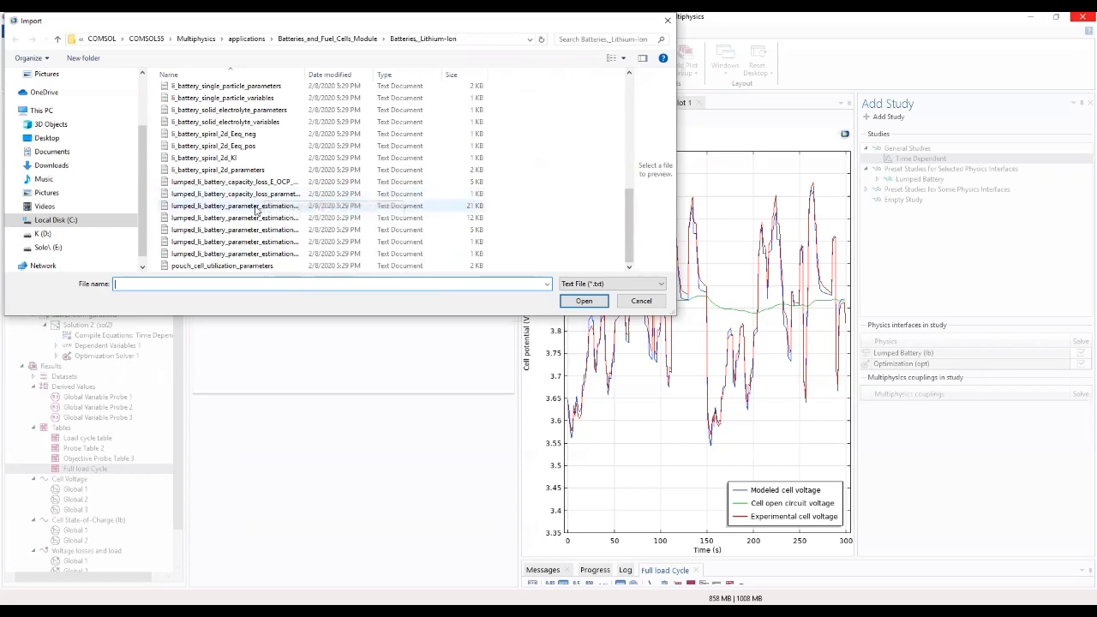
click(254, 219)
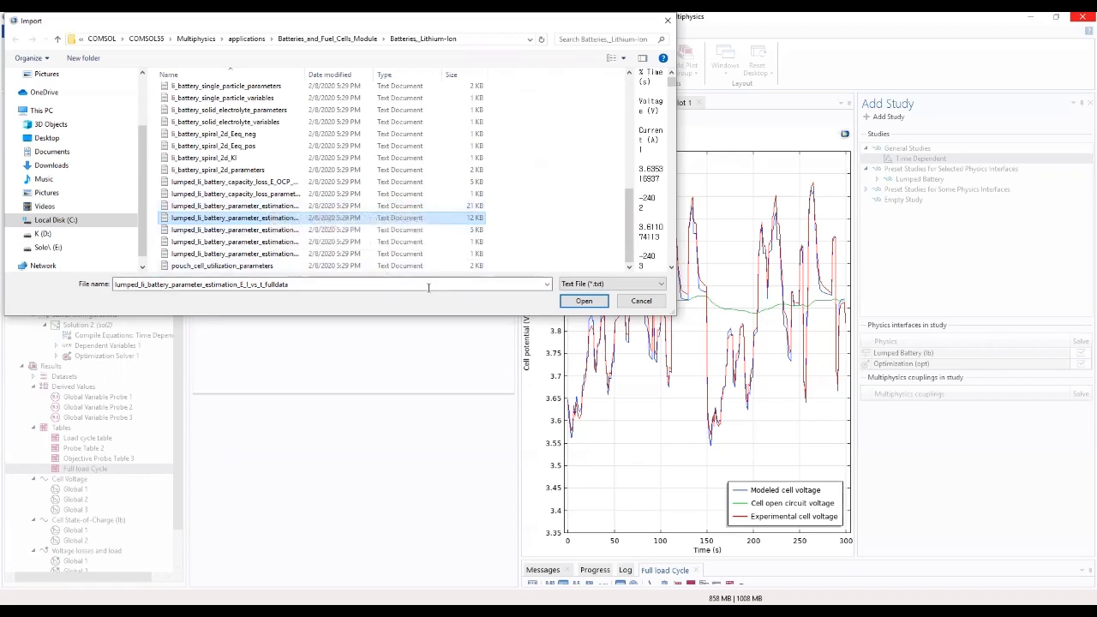
click(584, 301)
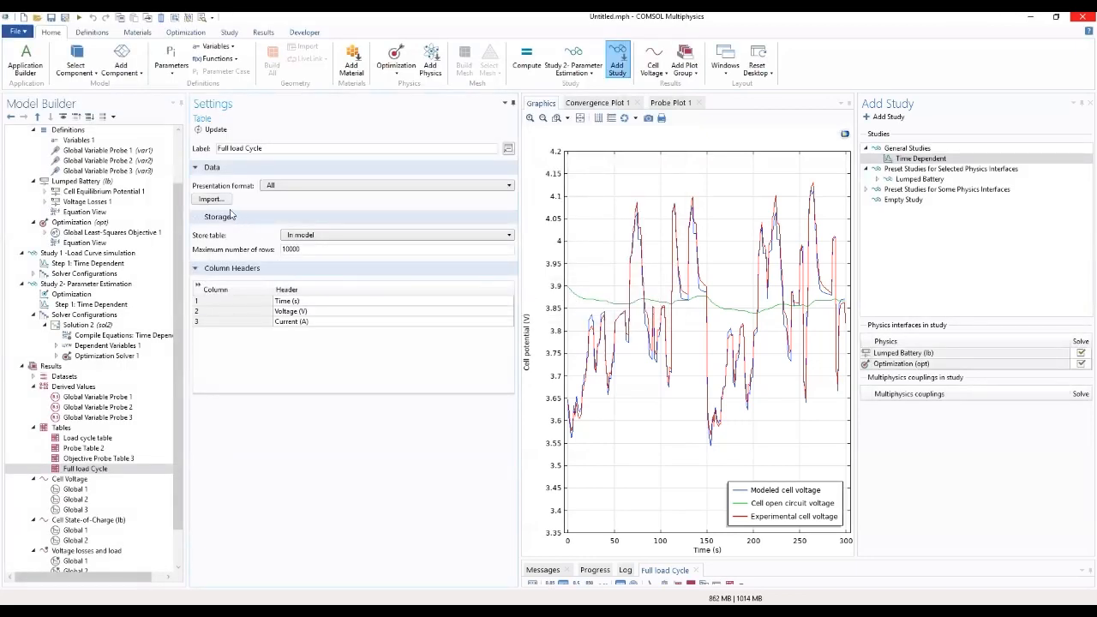
Step: Add an Interpolation function to the Global Definitions
scroll(120, 160, up, 2)
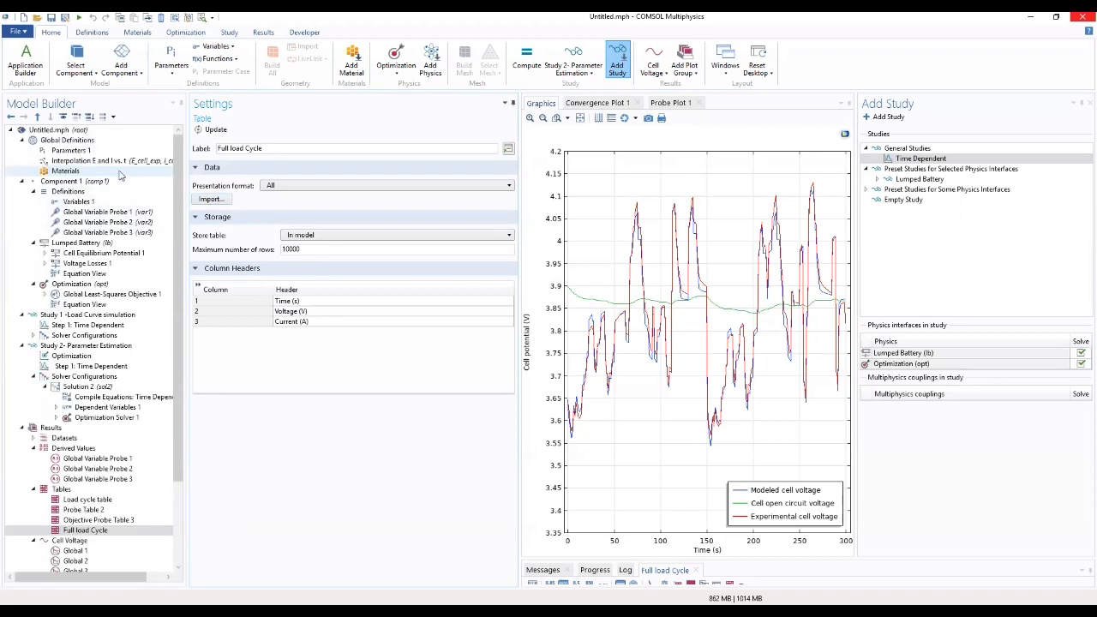
click(77, 140)
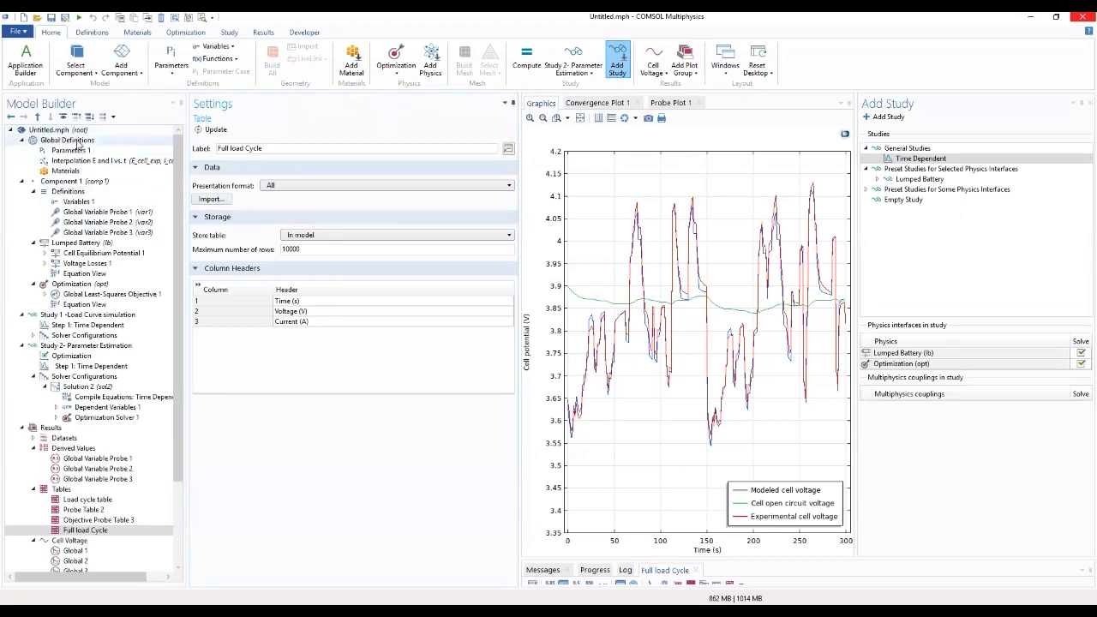
right_click(79, 142)
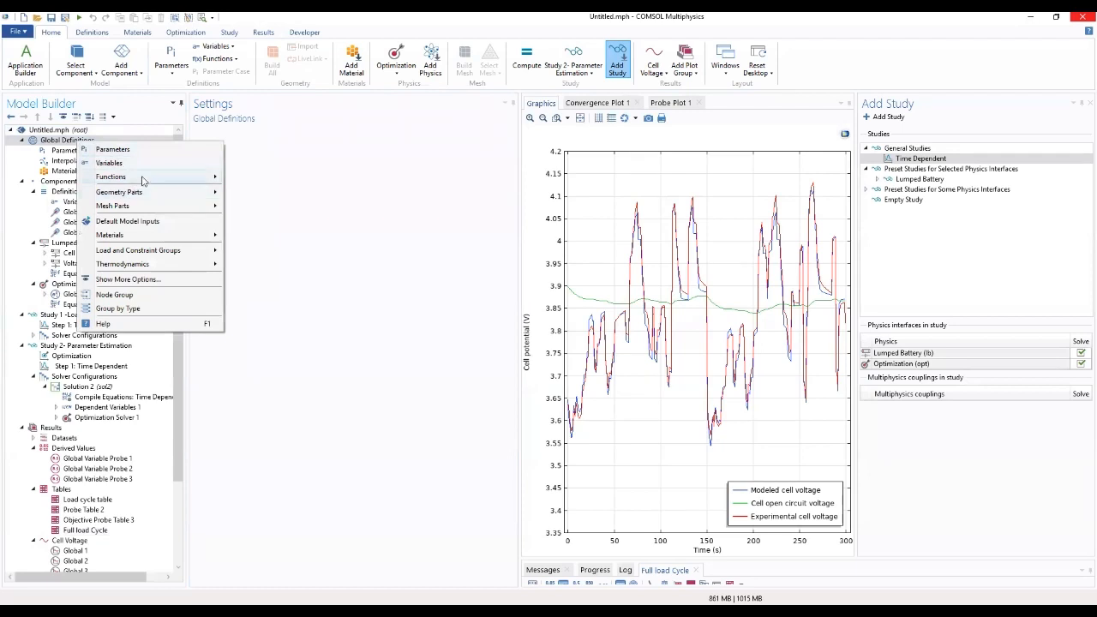
mouse_move(197, 180)
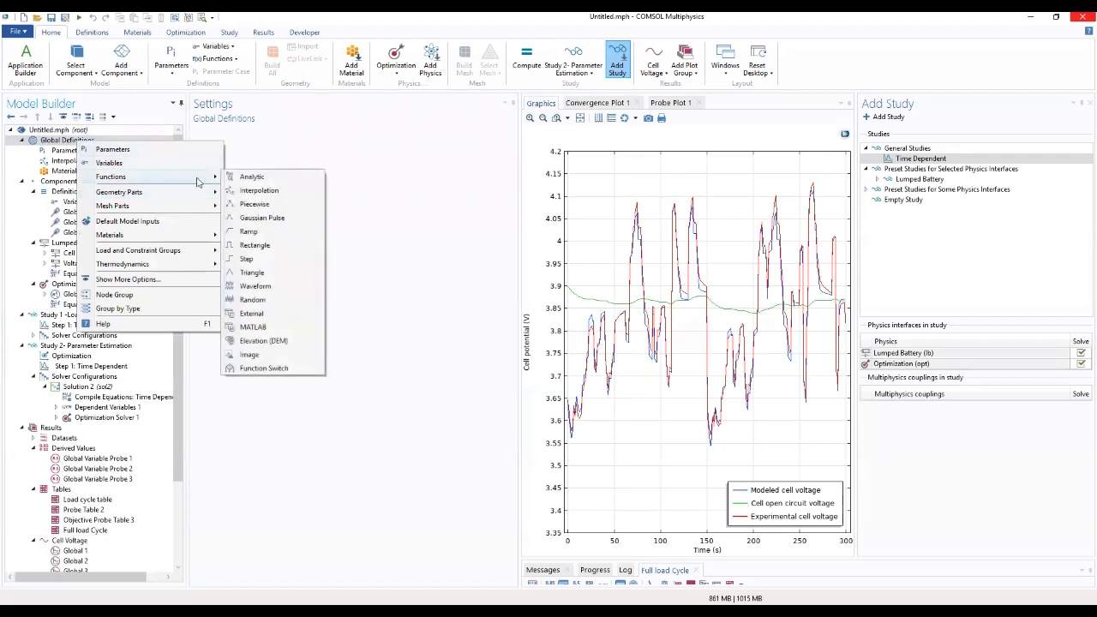
click(250, 192)
Step: Label the new interpolation function "Interpolation - E and I vs. t. (full)"
click(285, 147)
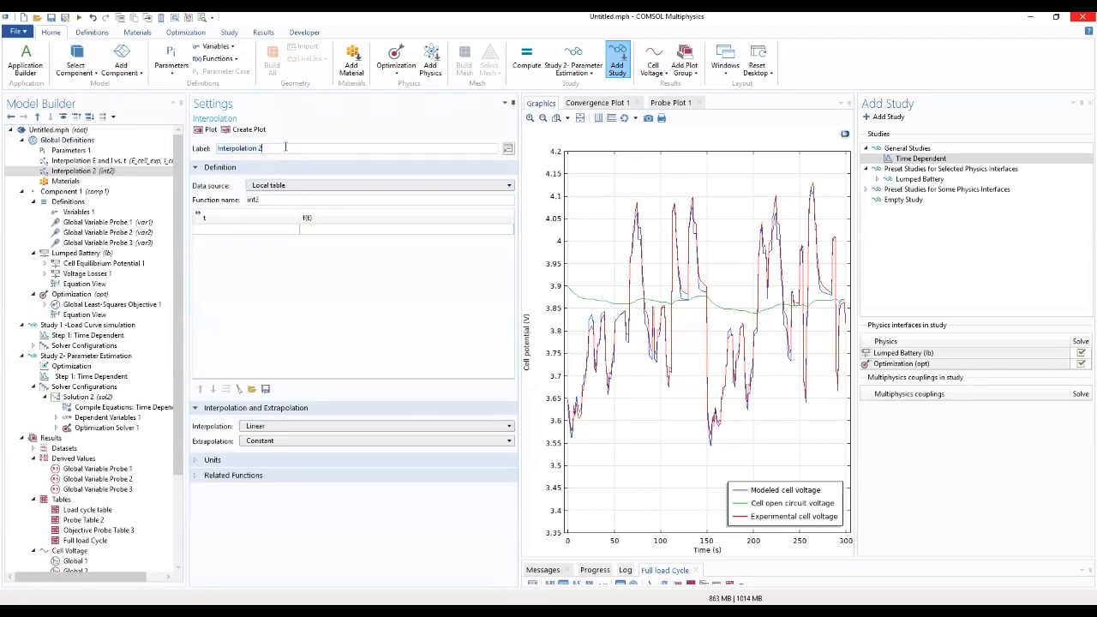
double_click(261, 149)
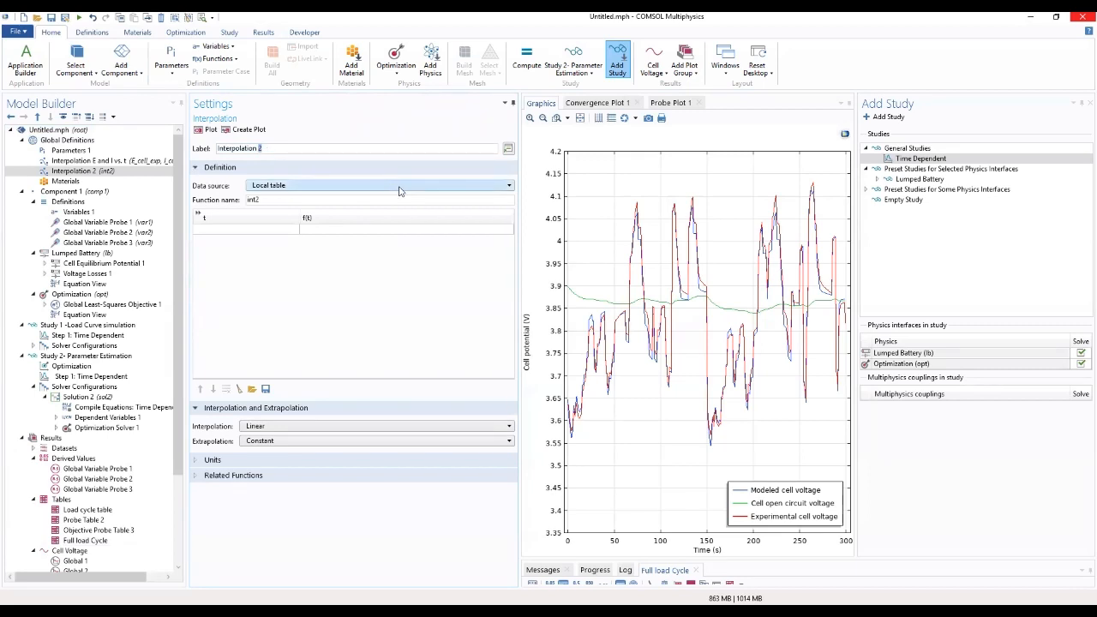
click(365, 152)
key(BackSpace)
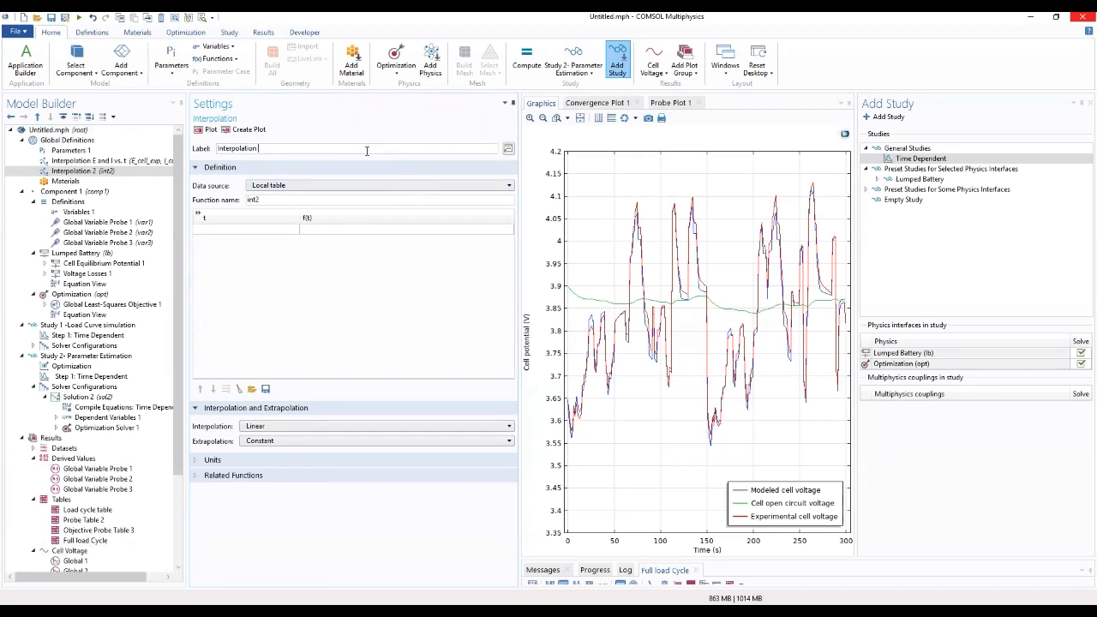
text(-=)
text( E and)
text( I vs)
text((E)
key(BackSpace)
text(ful)
text(l))
text(-)
key(BackSpace)
key(Return)
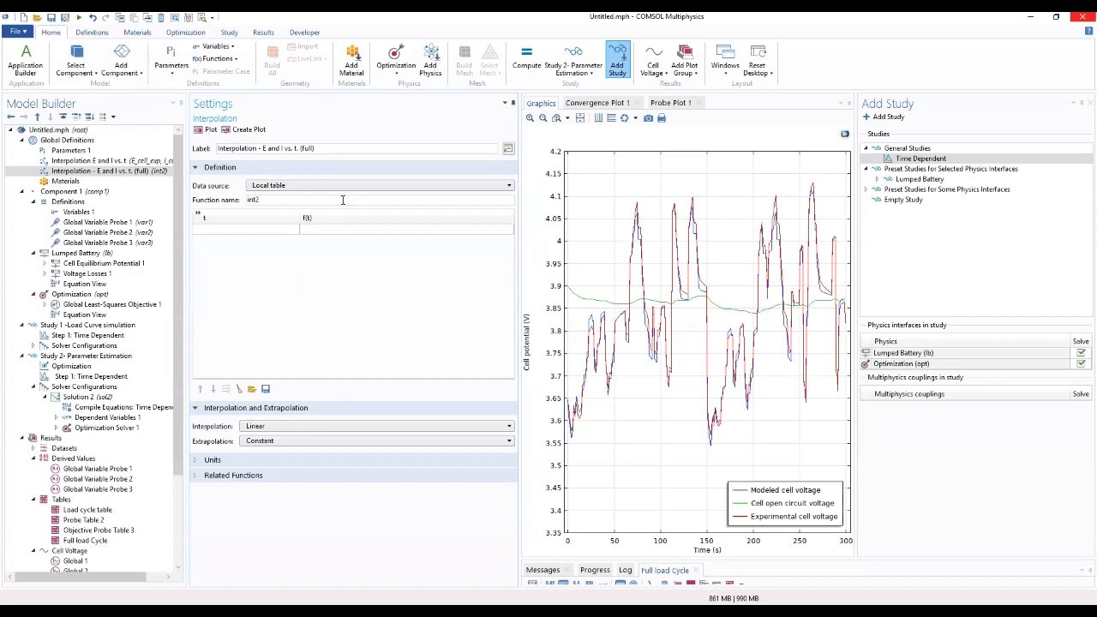
Step: Set the interpolation's data source to Result table, taking the data from the Full load Cycle table
click(357, 190)
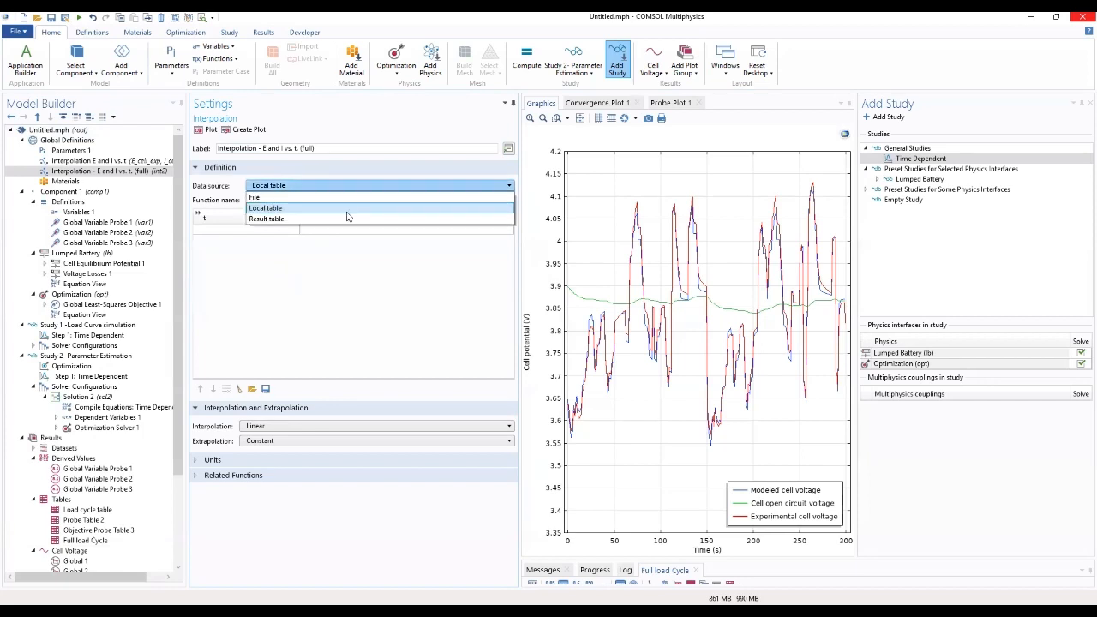
click(347, 218)
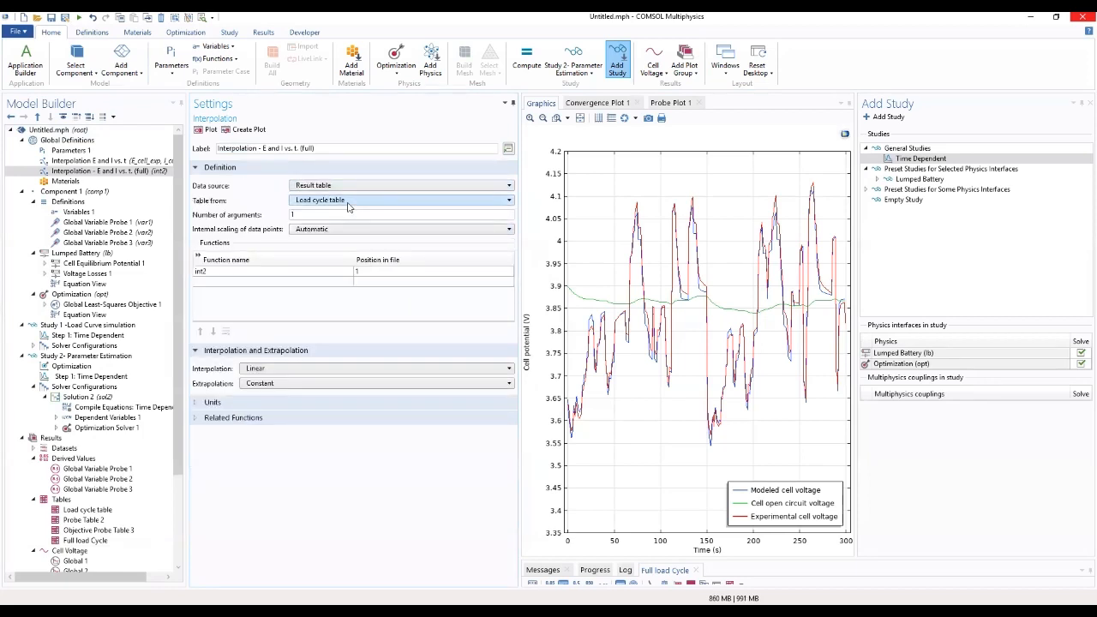
click(348, 201)
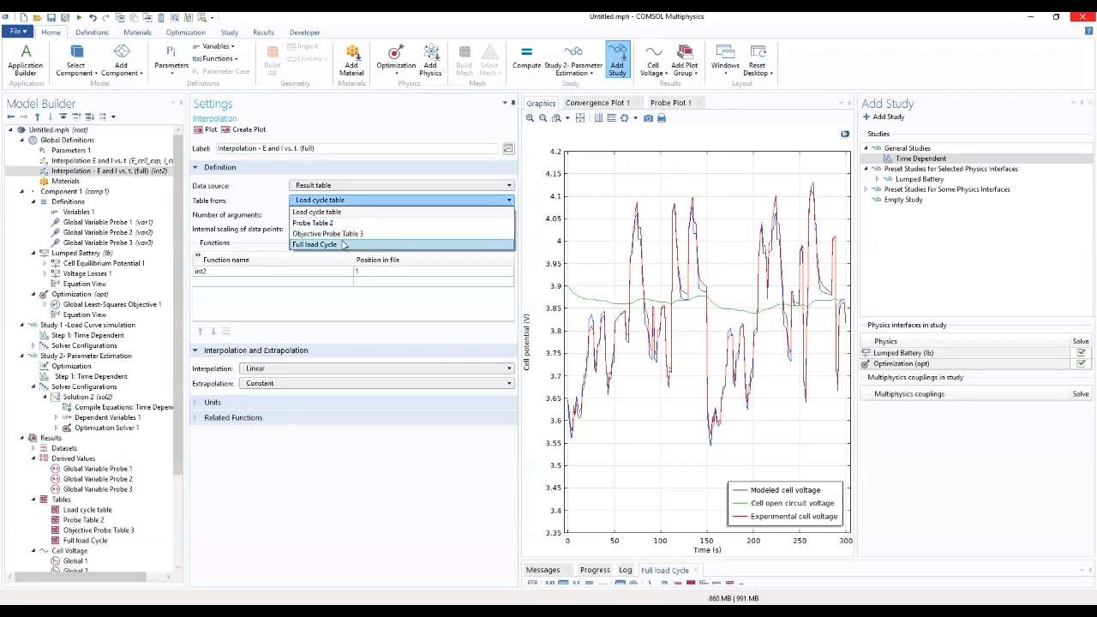
click(344, 246)
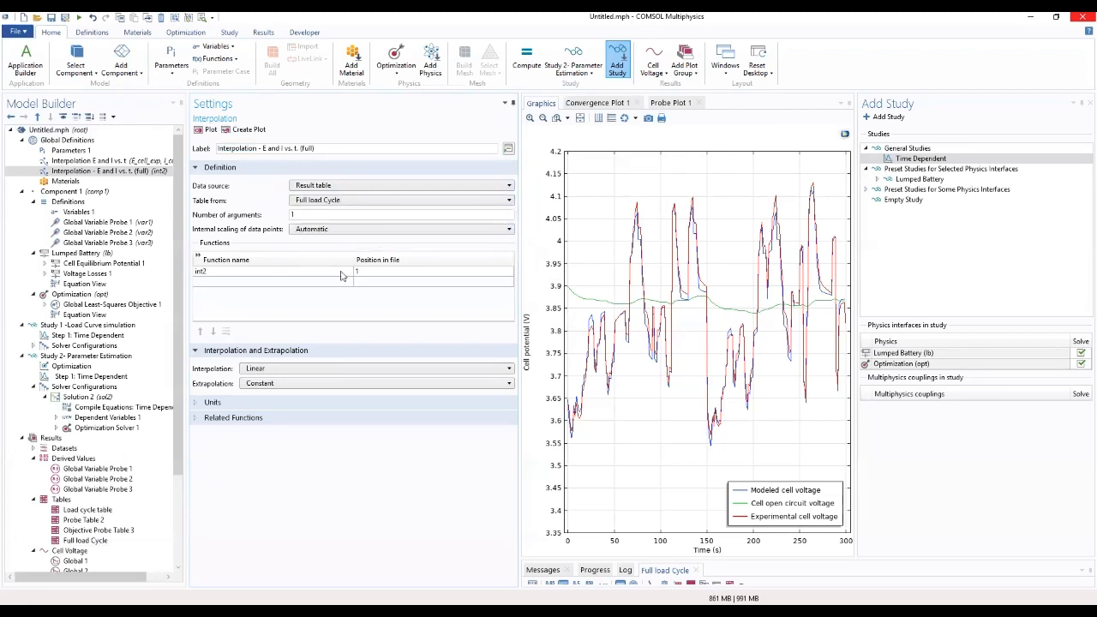
Step: Rename the interpolation's function int2 as E_cell_exp_full
click(343, 273)
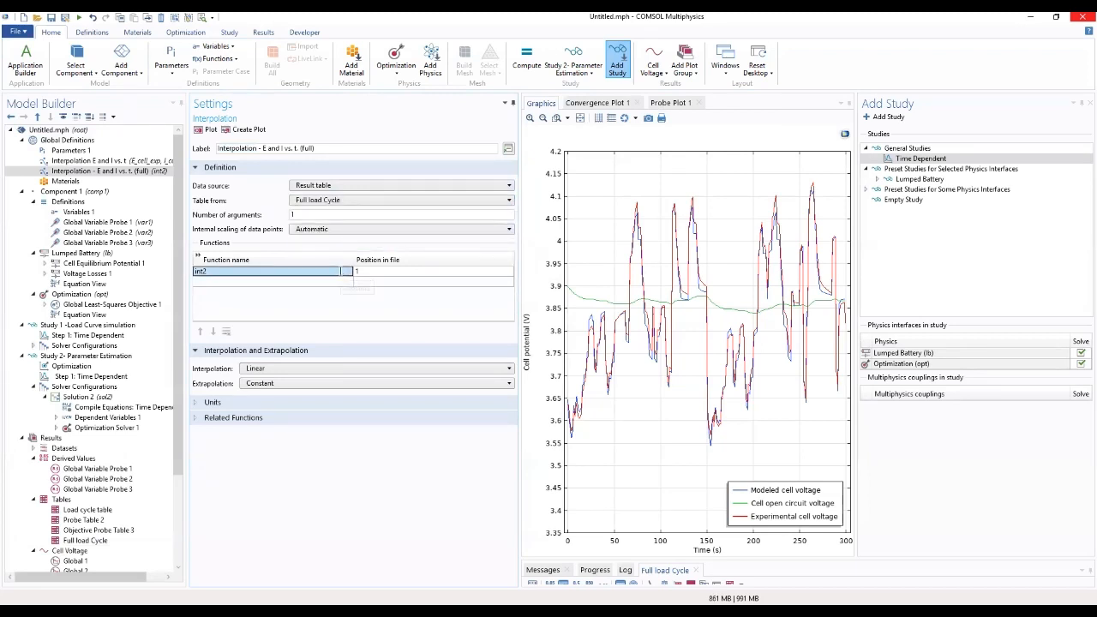
click(345, 272)
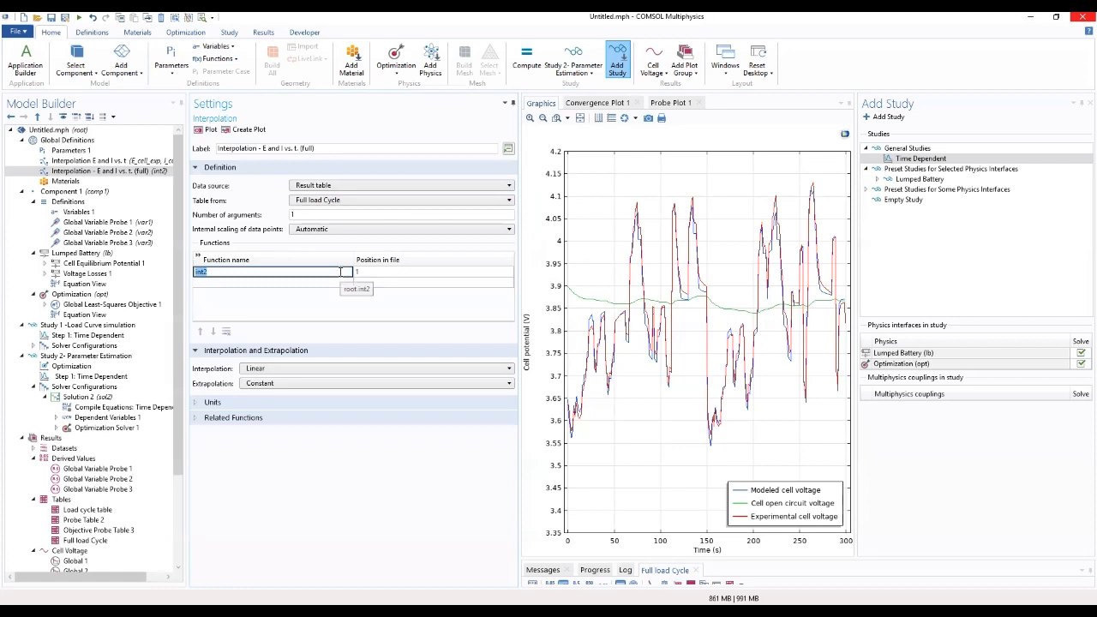
text(E_cell_exp)
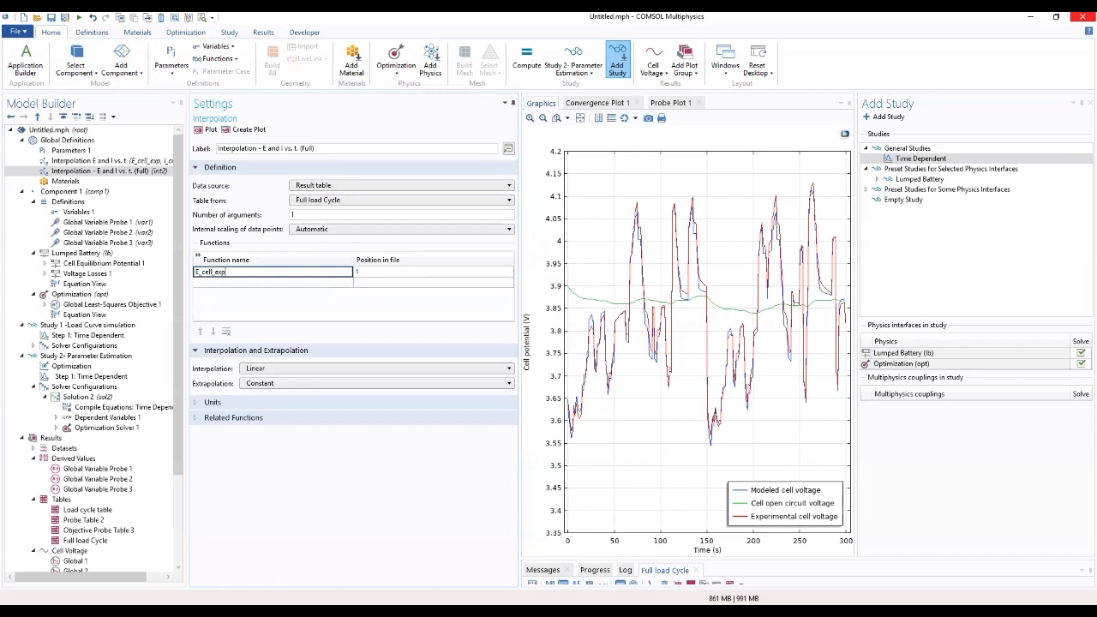
text(_full)
Step: Add a second function named I_cell_exp_full to the interpolation, with position in file 2
click(289, 283)
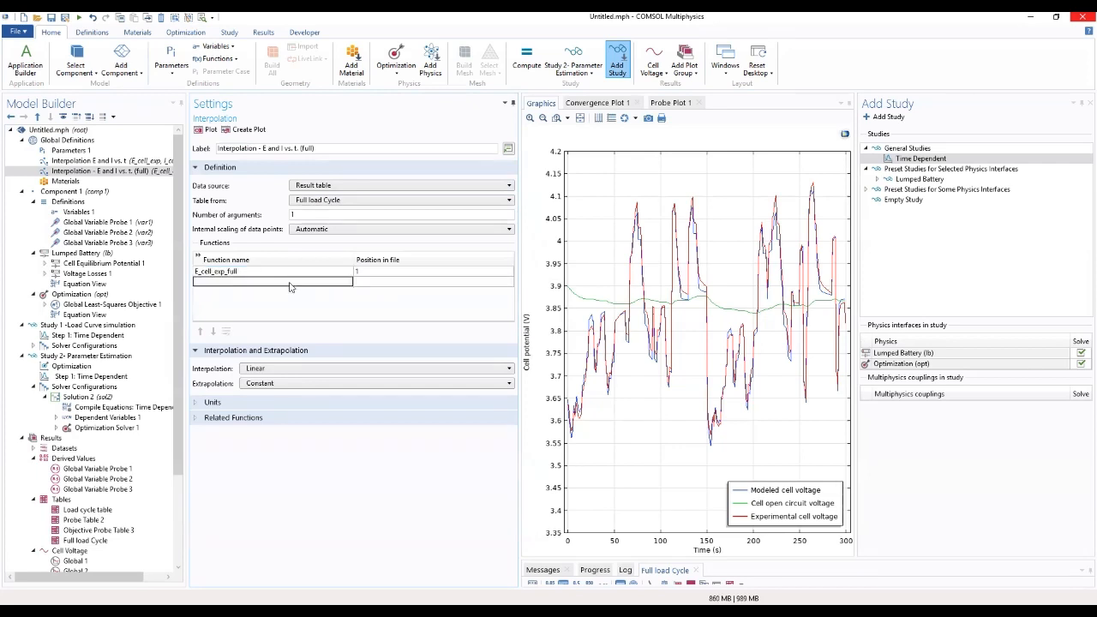
click(290, 283)
text(I_cekk_ex)
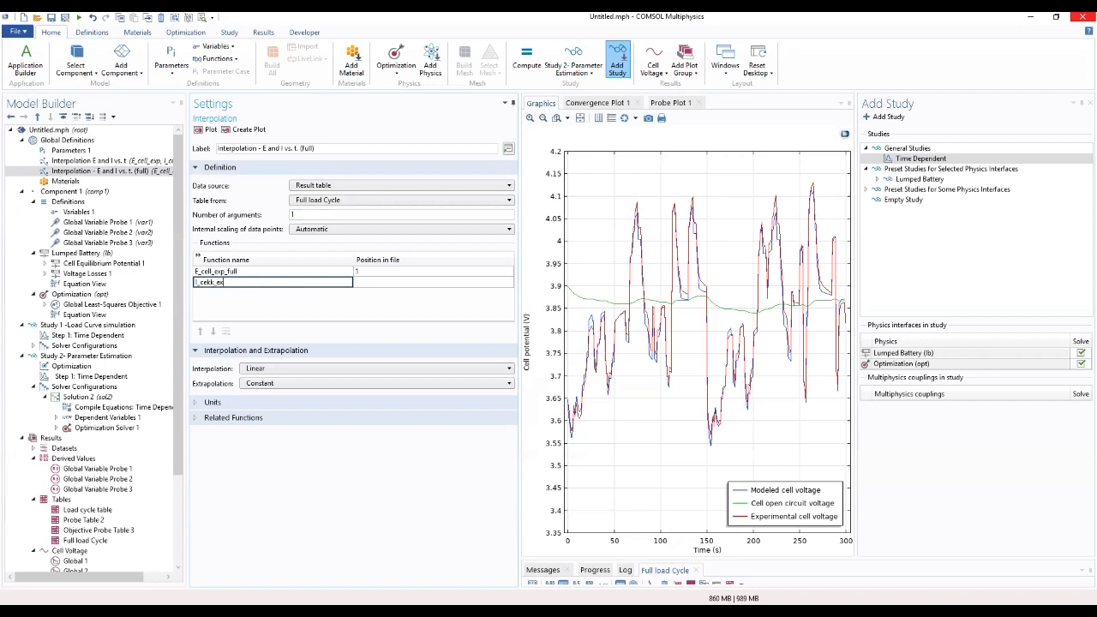
key(BackSpace)
key(BackSpace)
key(BackSpace)
key(BackSpace)
key(BackSpace)
text(ll_exp)
click(311, 311)
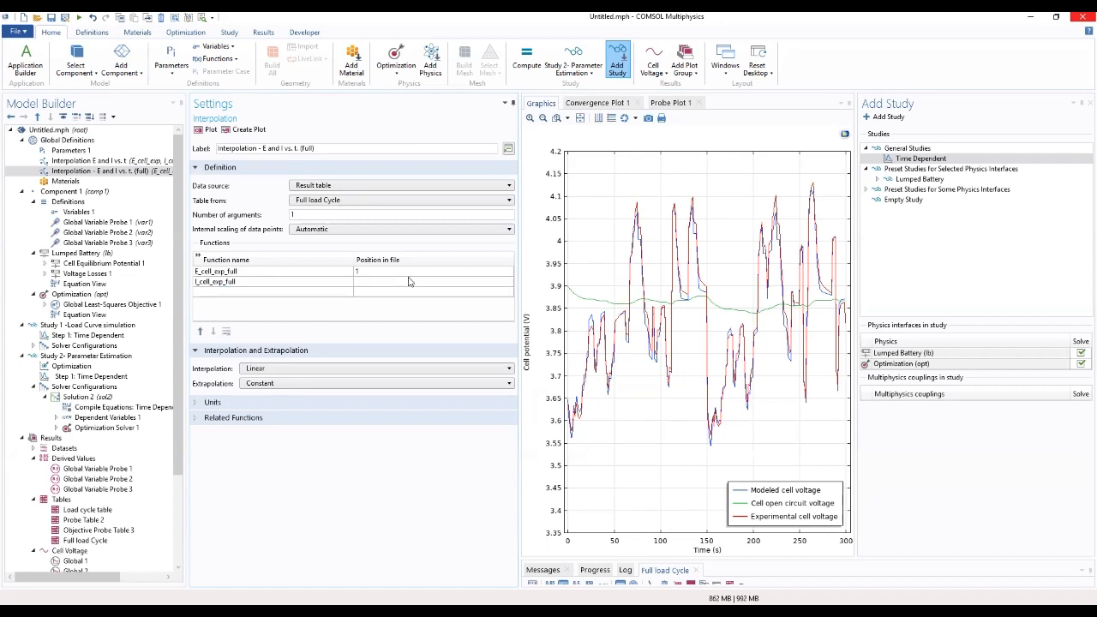
click(404, 282)
Step: Set the argument unit of the full load cycle interpolation to s
click(275, 407)
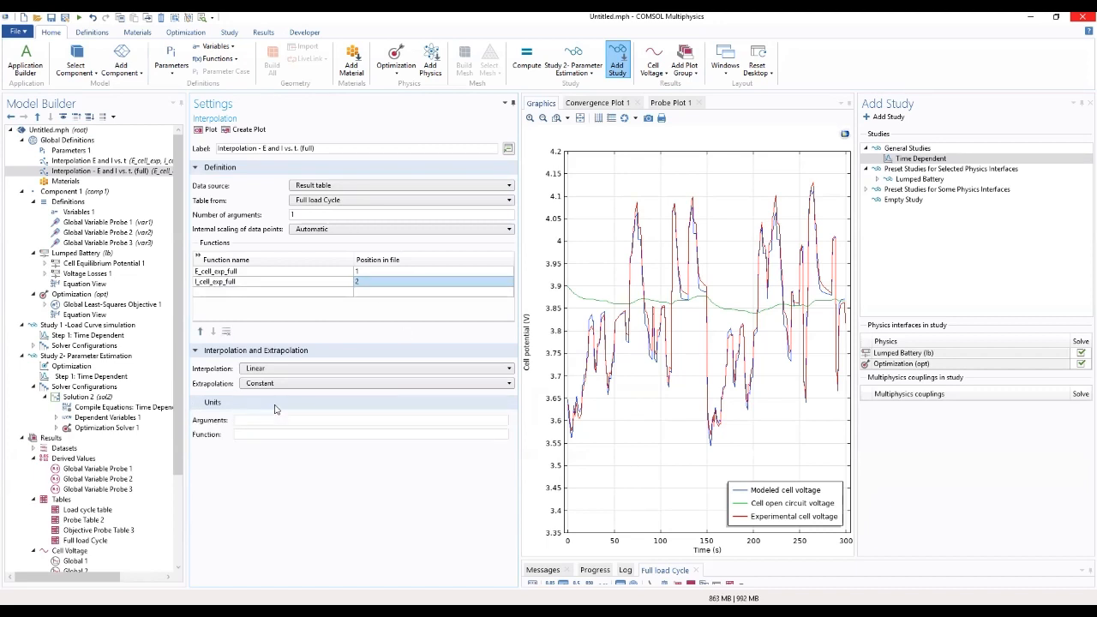
click(277, 420)
text(s)
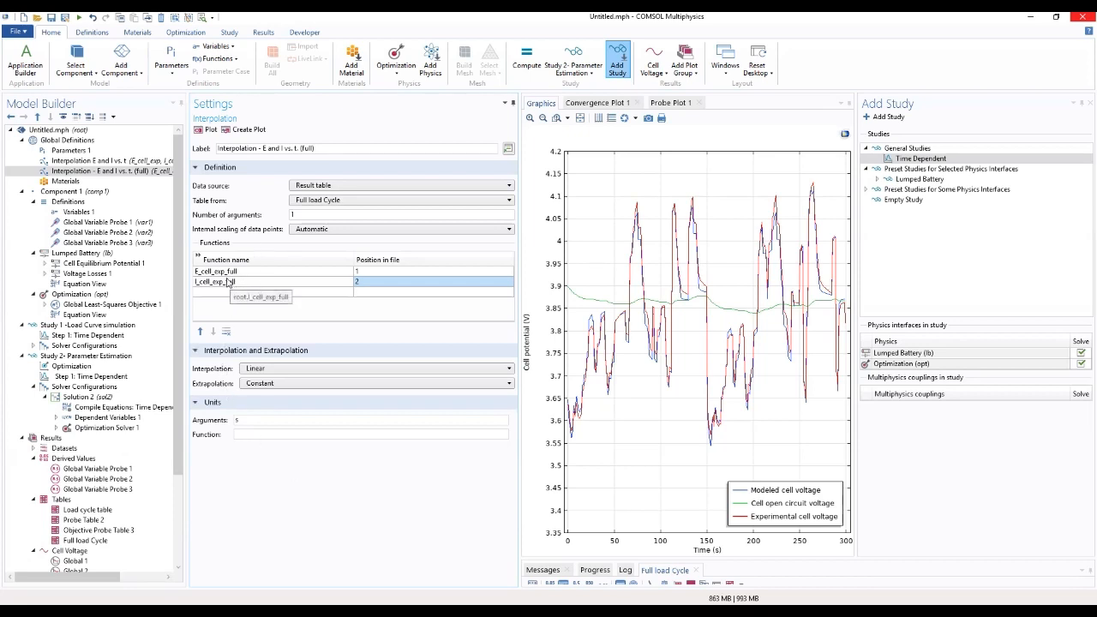
Step: Duplicate the Variables 1 node under the component's definitions
click(89, 211)
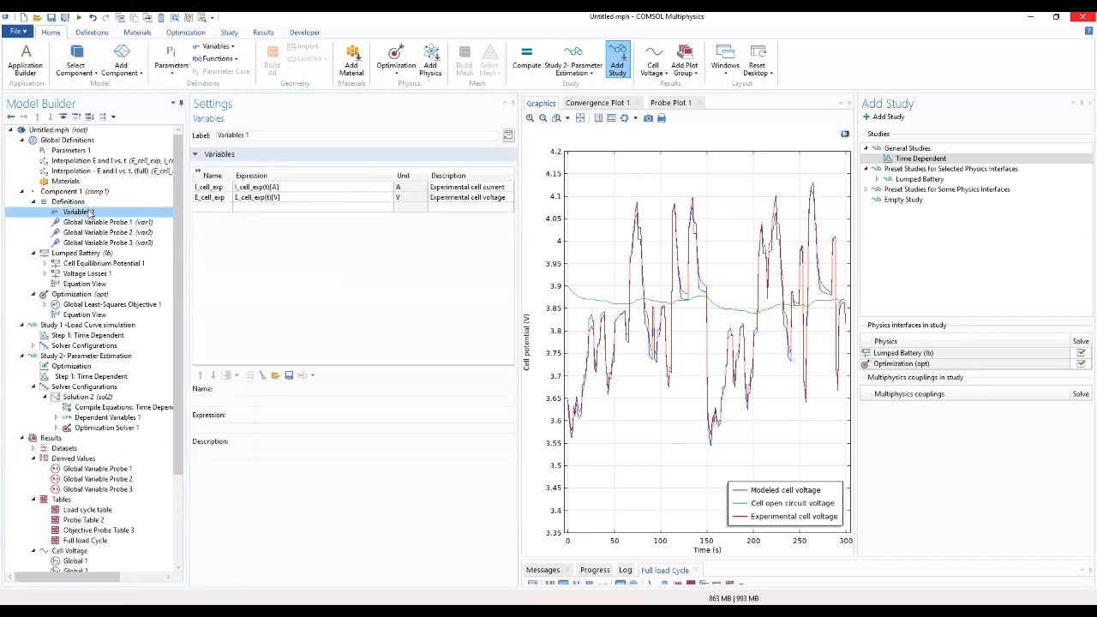
right_click(90, 212)
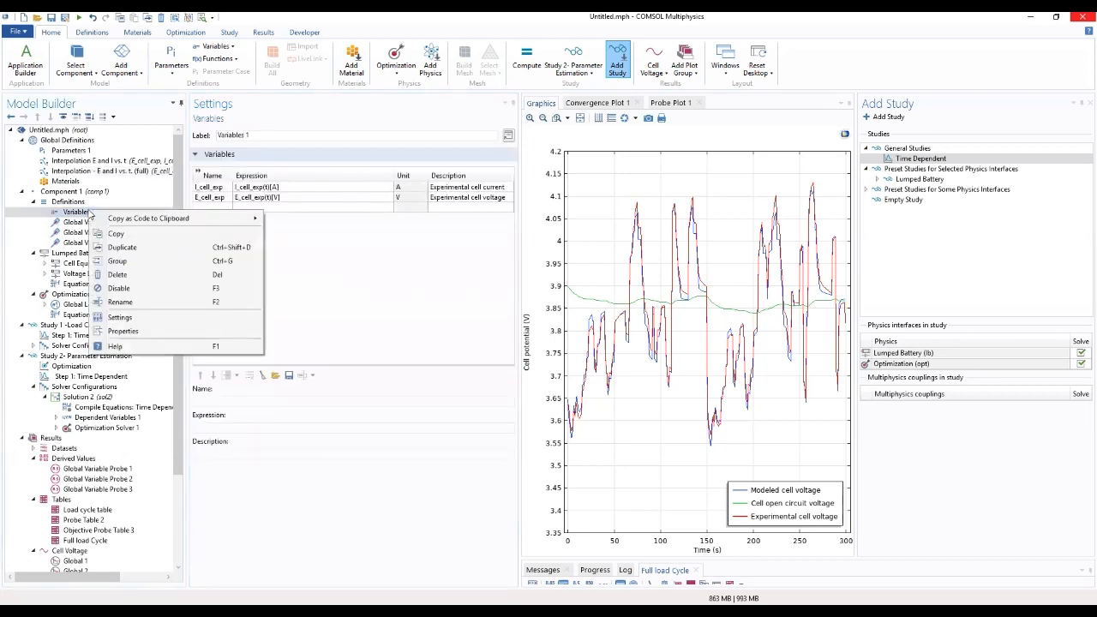
click(122, 247)
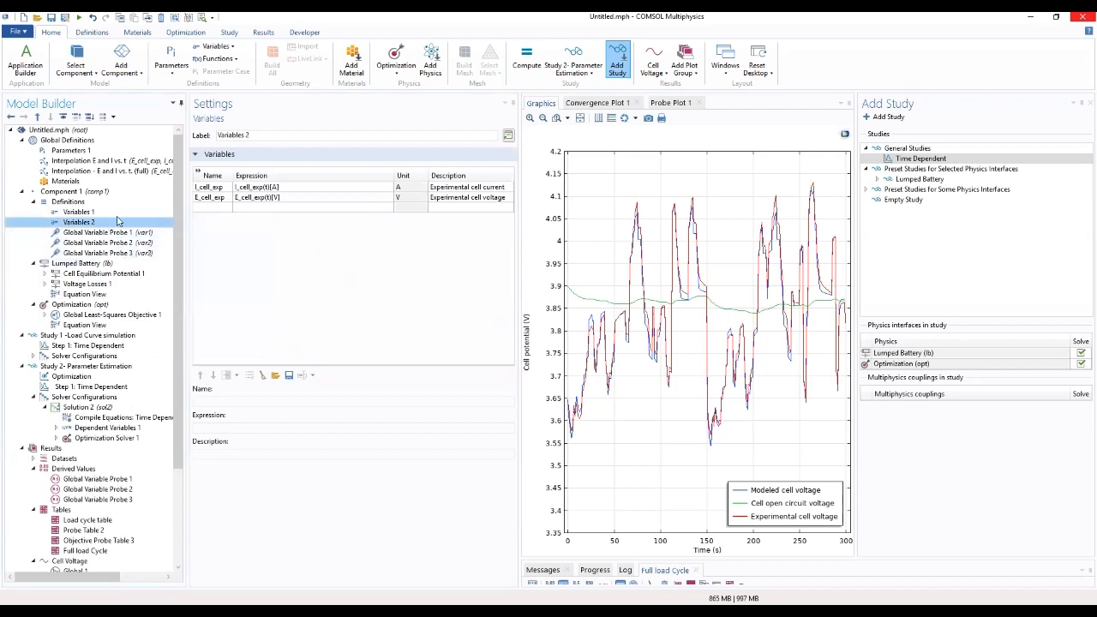
click(260, 188)
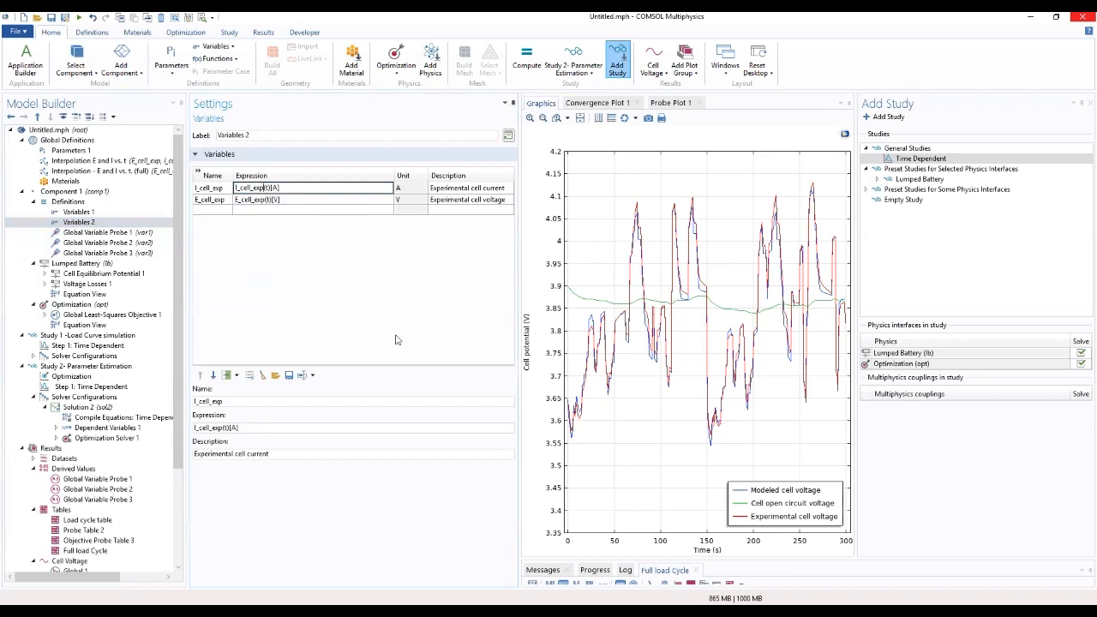
key(ctrl+a)
text(-full)
key(Return)
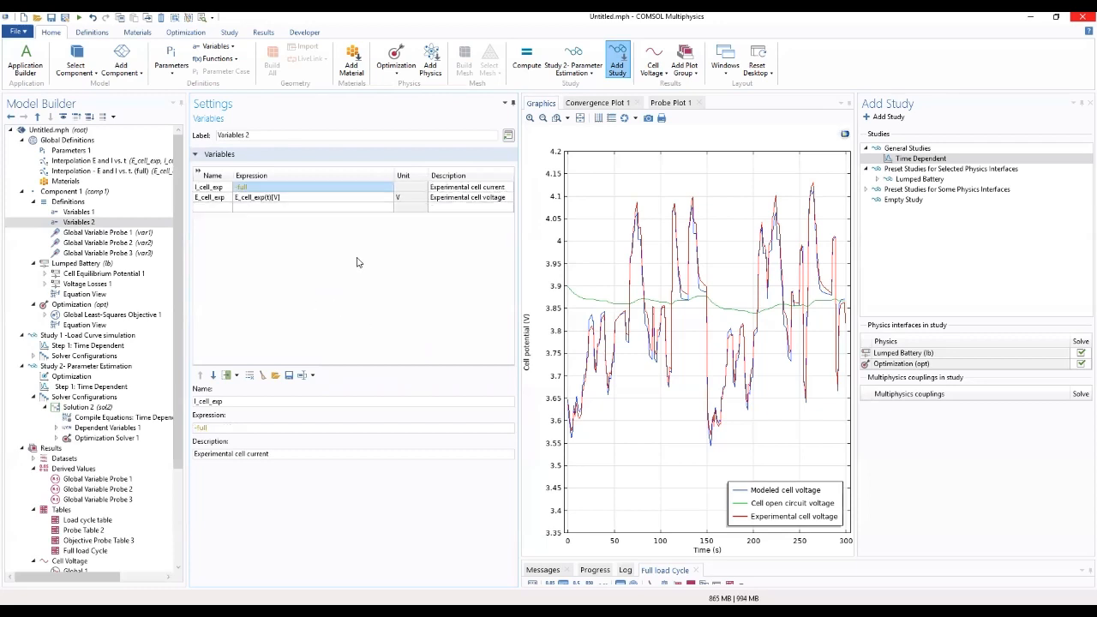
key(ctrl+z)
Step: Set the expression of I_cell_exp in Variables 2 to I_cell_exp_full(t)[A]
click(271, 188)
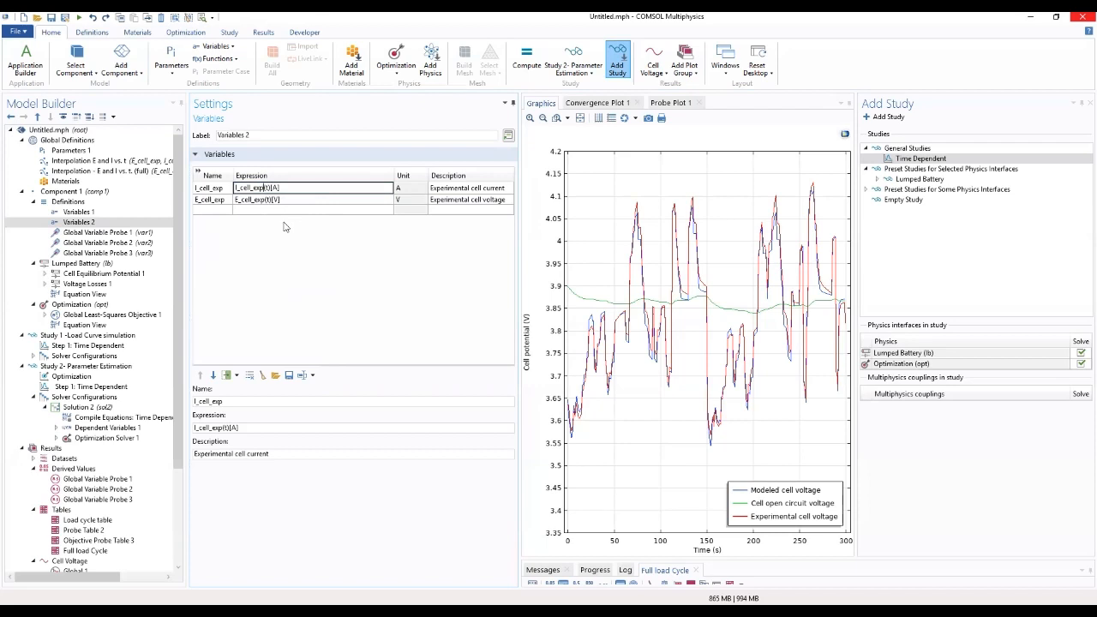
text(_full)
click(285, 227)
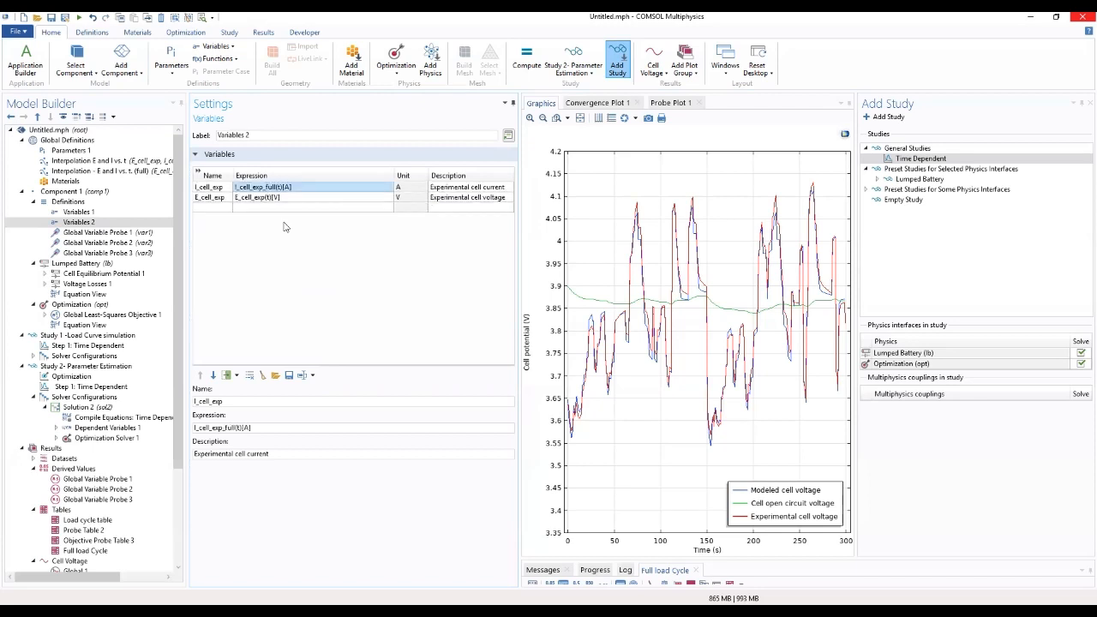
Step: Set the expression of E_cell_exp in Variables 2 to E_cell_exp_full(t)[V]
click(268, 198)
click(267, 198)
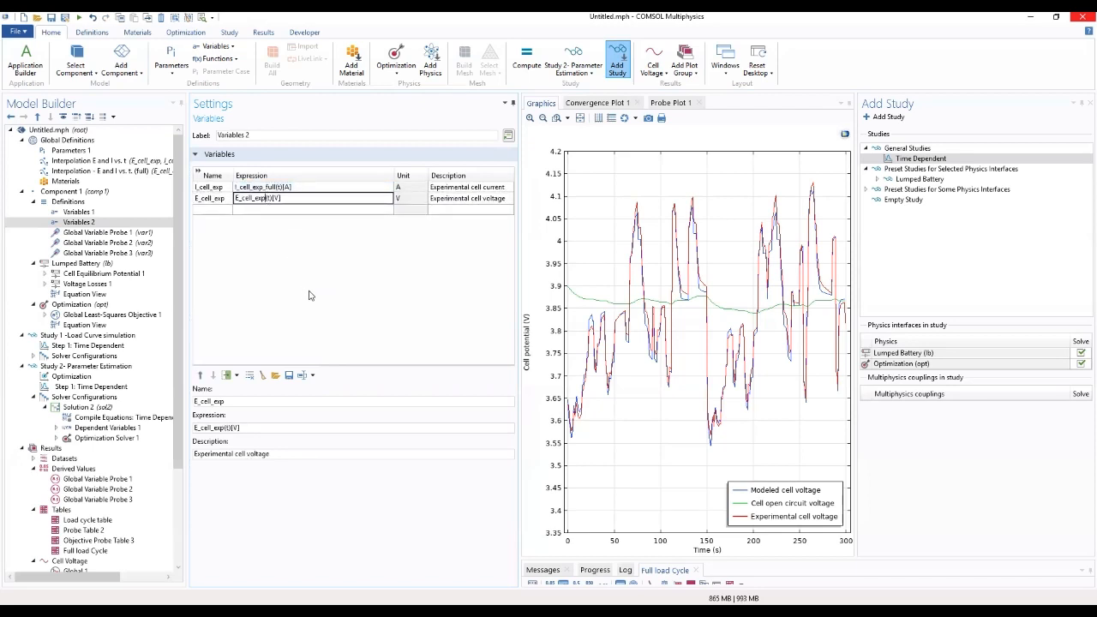
text(_ful)
key(BackSpace)
key(BackSpace)
text(ull)
key(Return)
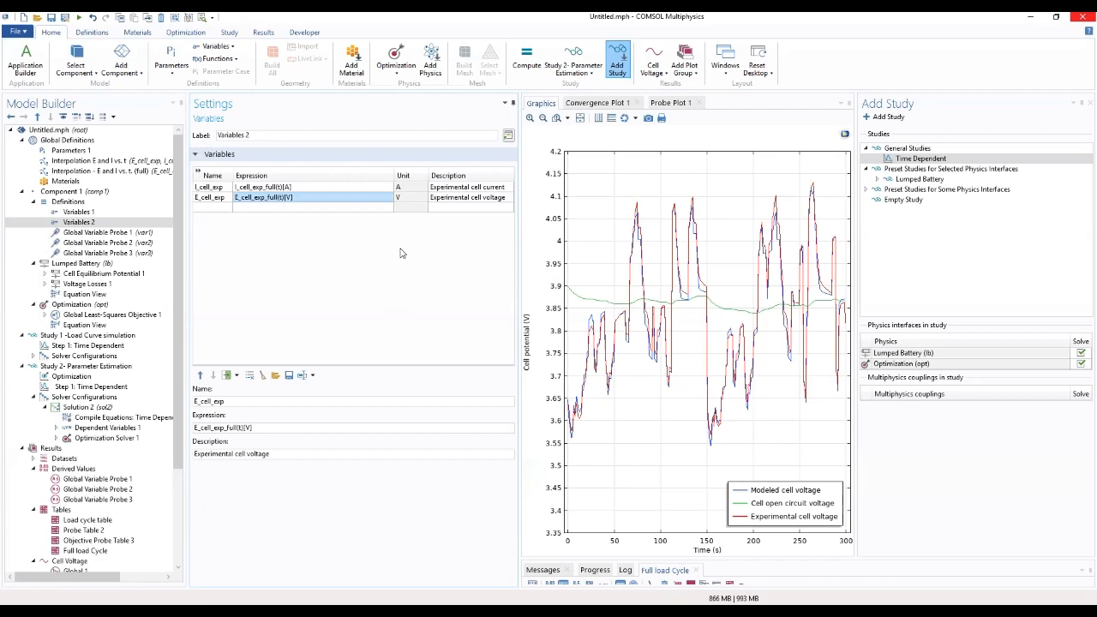
Step: Add a new Time Dependent study to the model
click(94, 131)
right_click(91, 131)
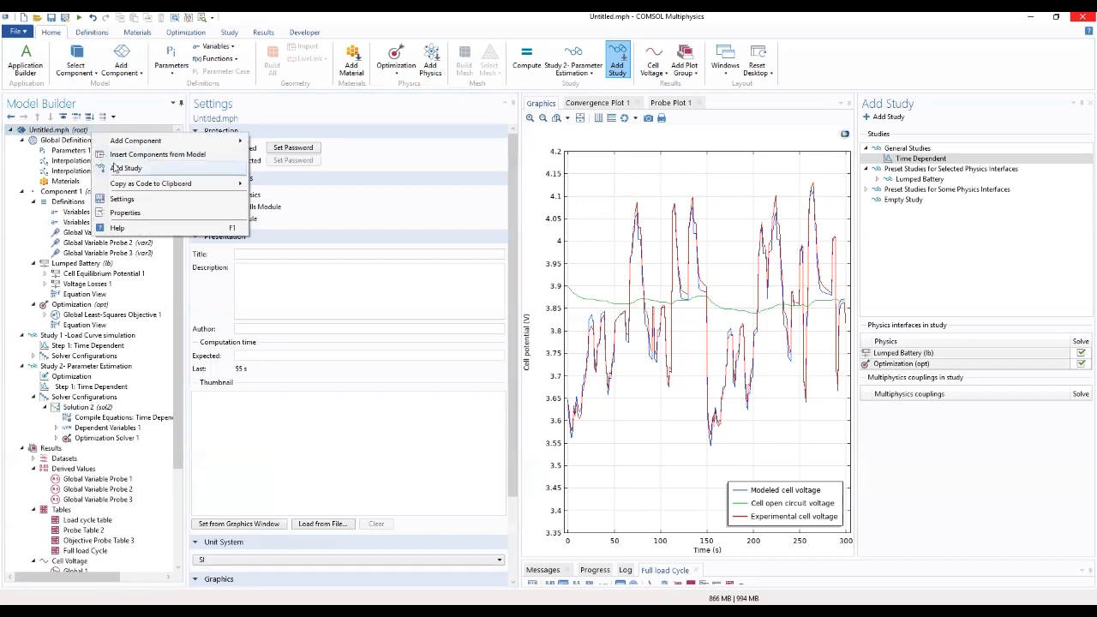
click(124, 168)
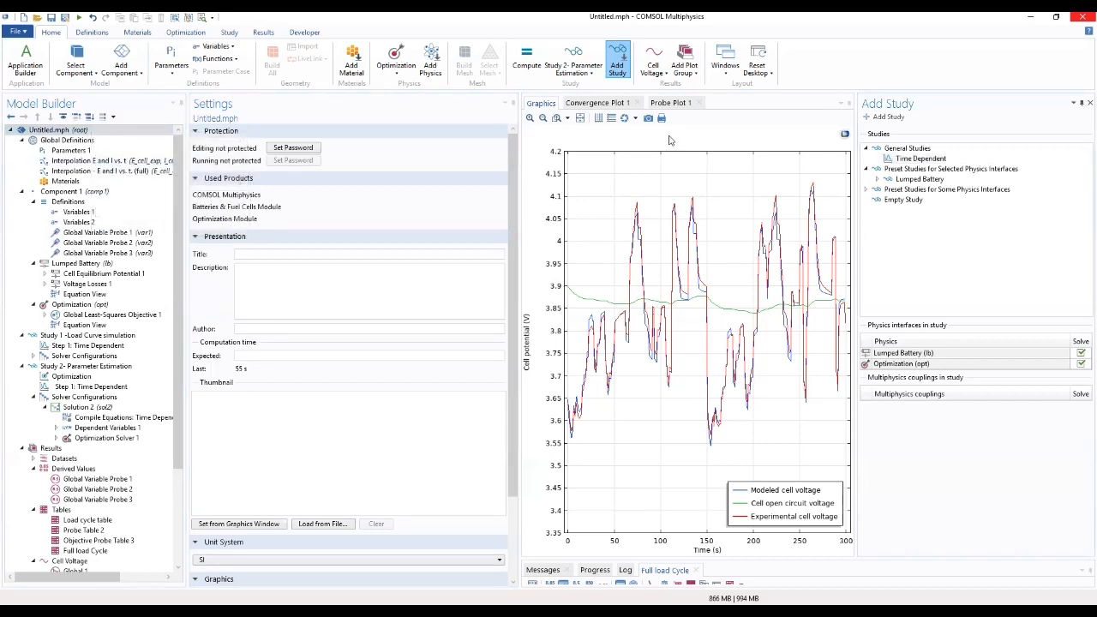
double_click(904, 159)
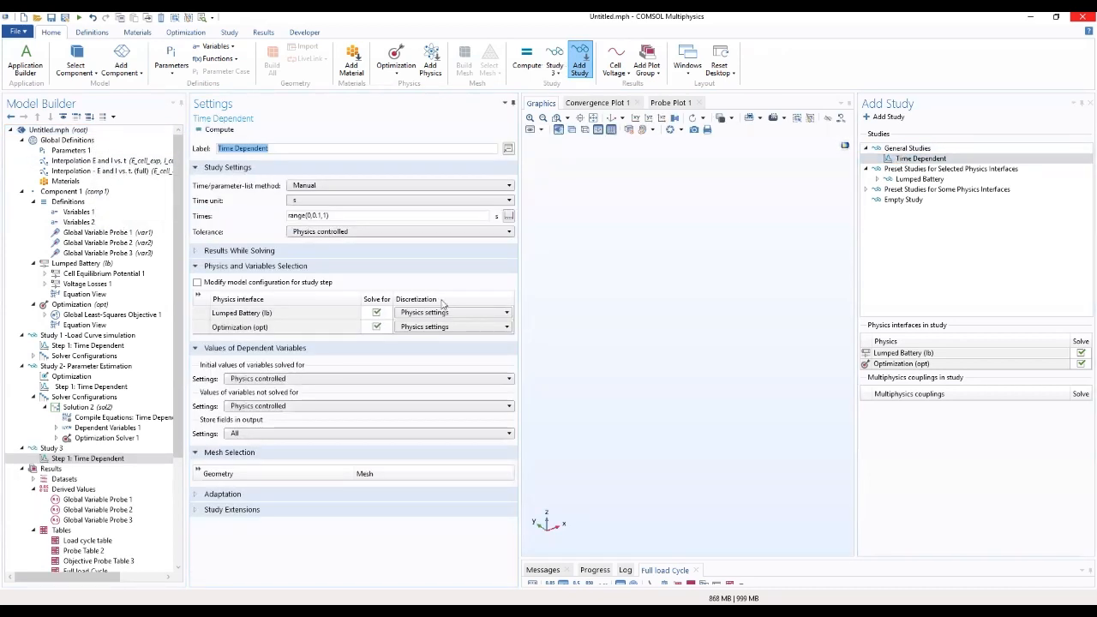
Step: Label the new study "Study 3-Full load Cycle Predicitions"
click(92, 459)
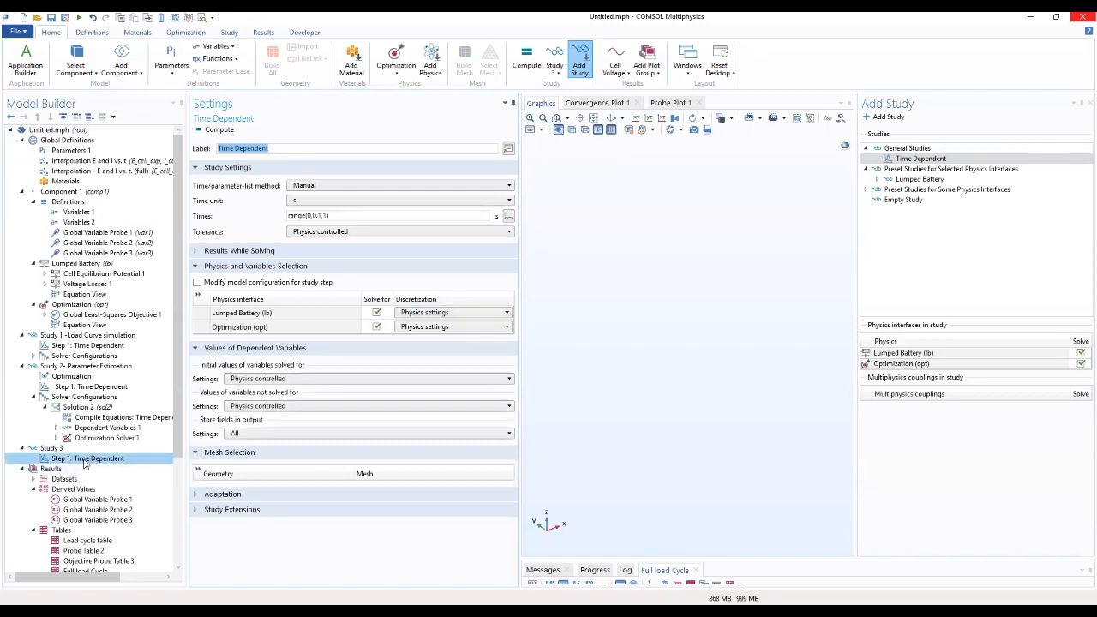
click(52, 448)
click(309, 148)
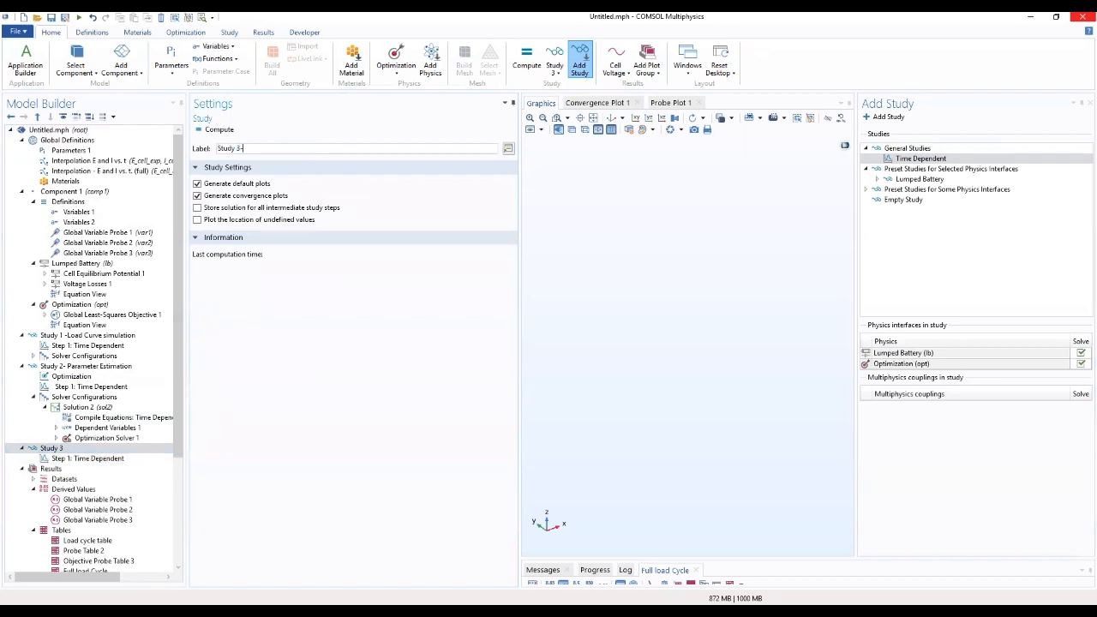
text(-Full load C)
text(C)
text(ycle)
text(Pr)
text(e)
key(BackSpace)
text(redicitions)
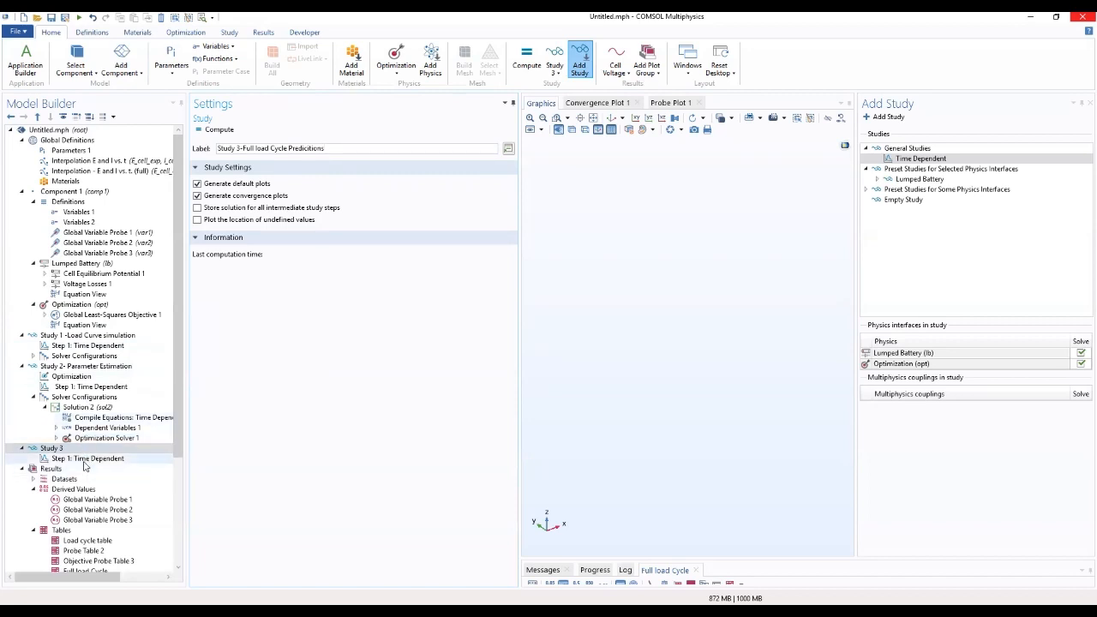
Step: Set the output times of Study 3's time-dependent step to range(0,1,600) s
click(84, 460)
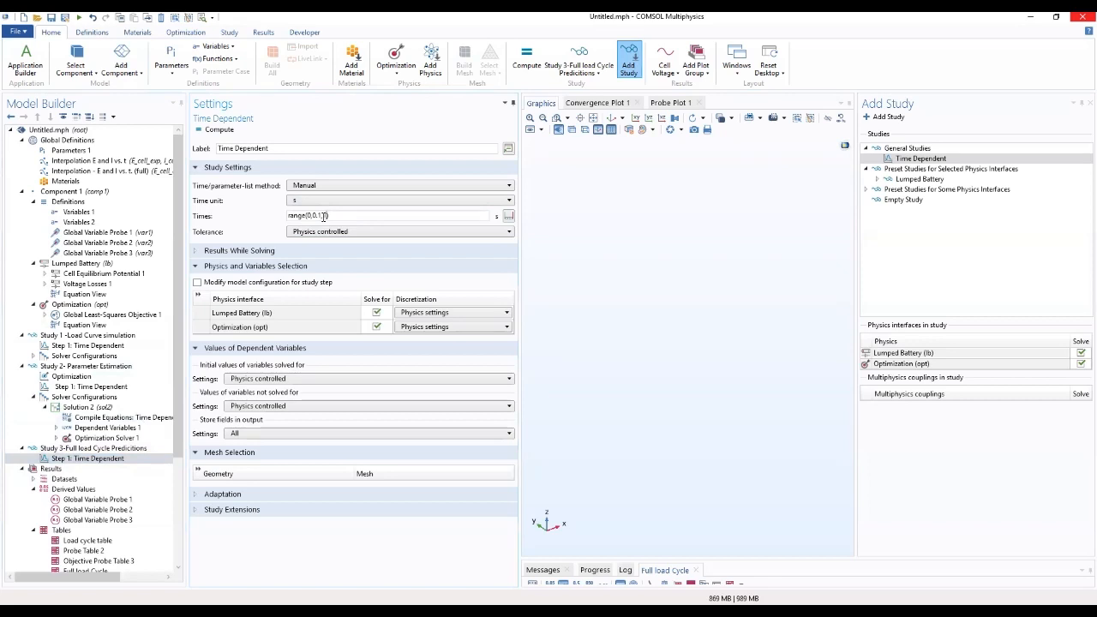
drag(323, 216, 314, 219)
text(1)
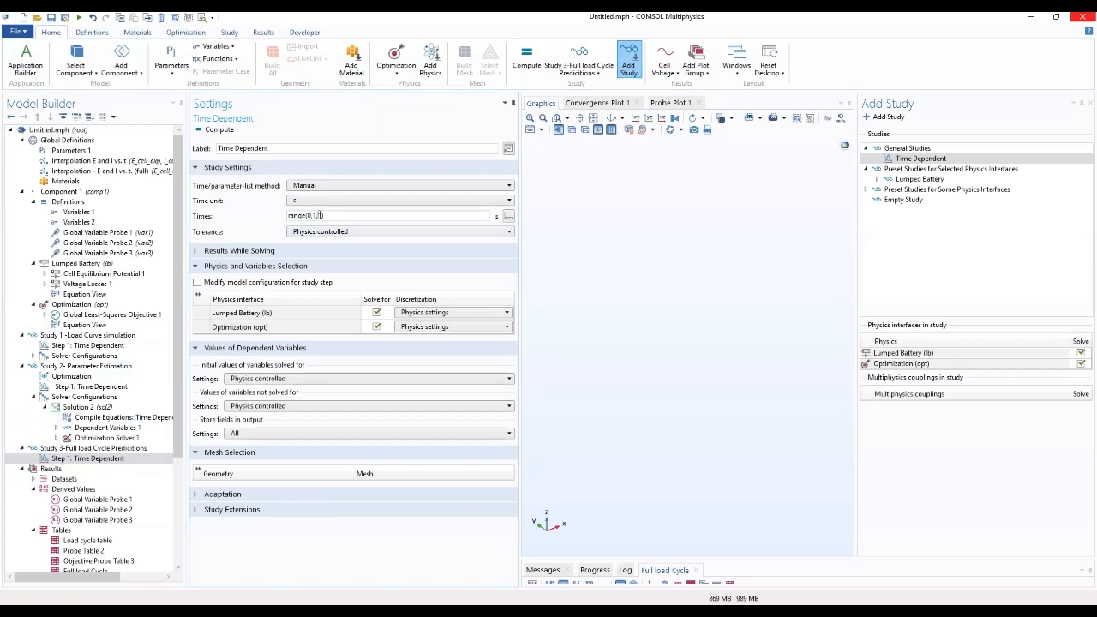
double_click(320, 215)
text(600)
Step: Make the tolerance of Study 3's time-dependent step user controlled, with a relative tolerance of 0.001
click(444, 232)
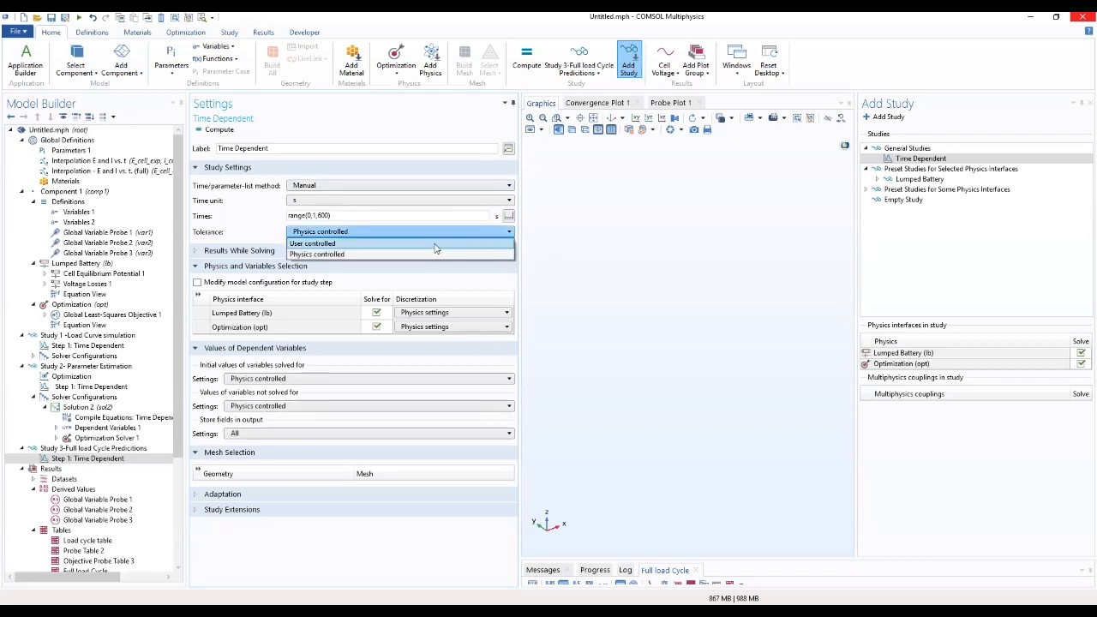
click(435, 245)
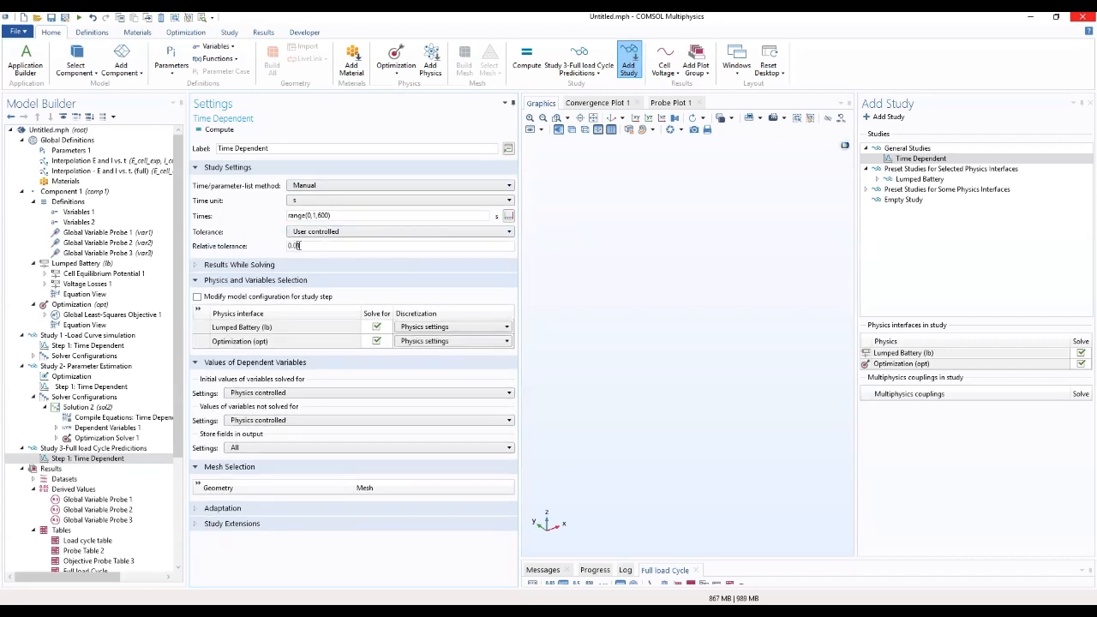
click(298, 246)
text(01)
Step: Enable modifying the model configuration for Study 3's time-dependent step and disable Variables 1 in it
click(199, 298)
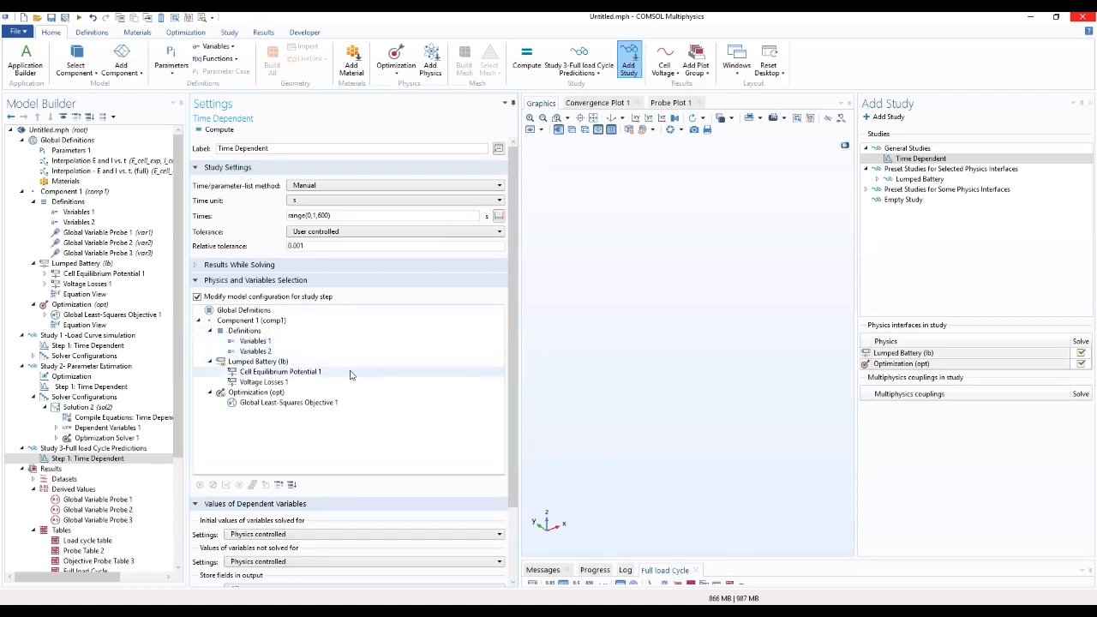
click(270, 383)
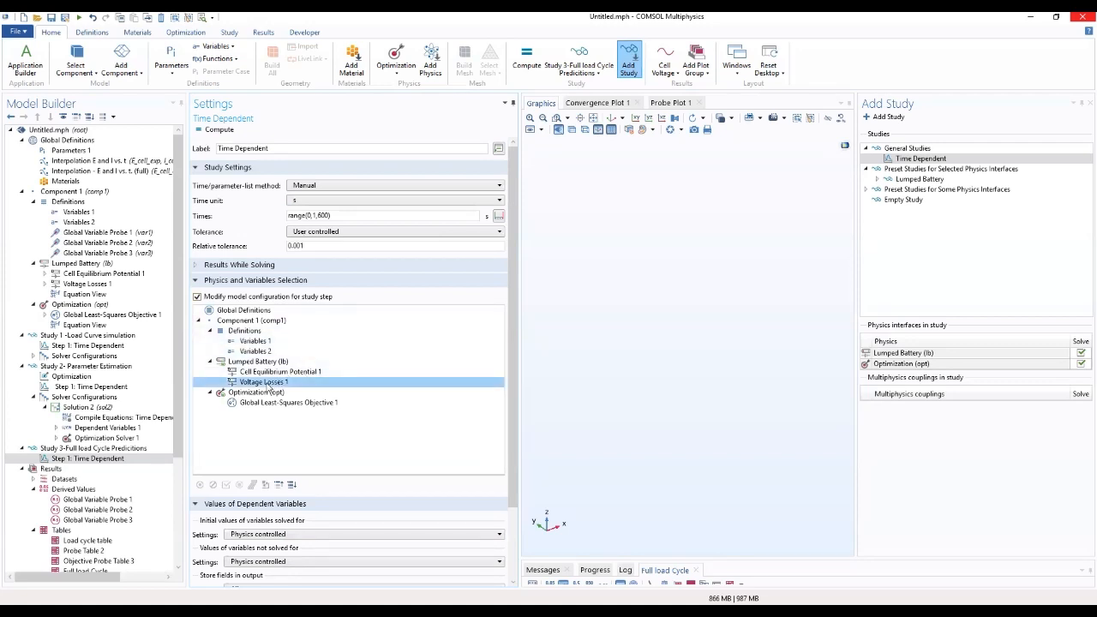
click(259, 341)
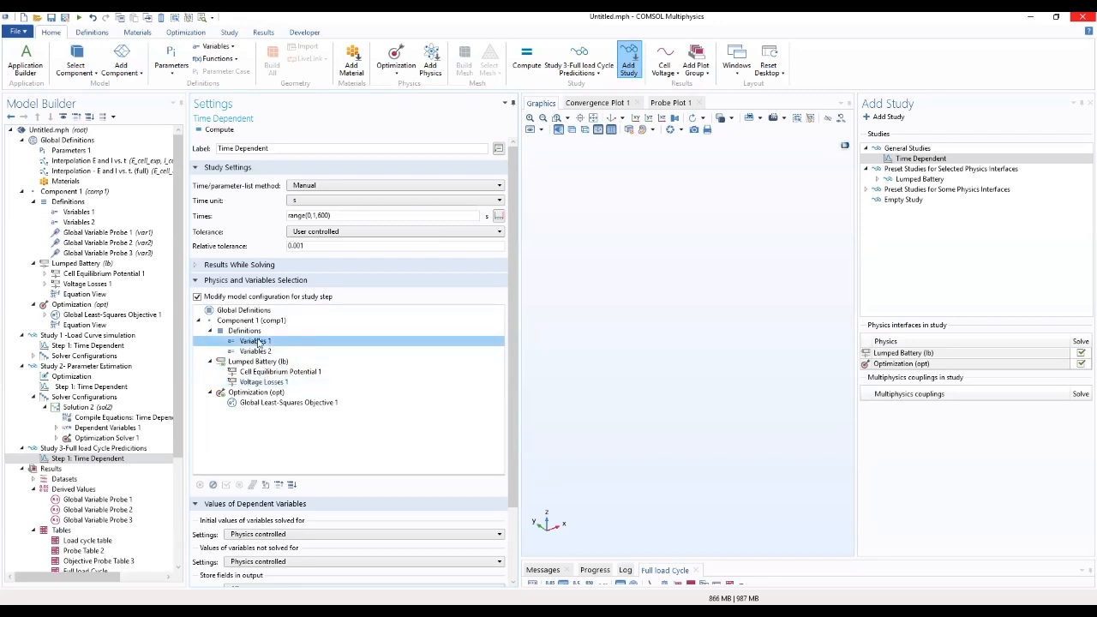
right_click(259, 341)
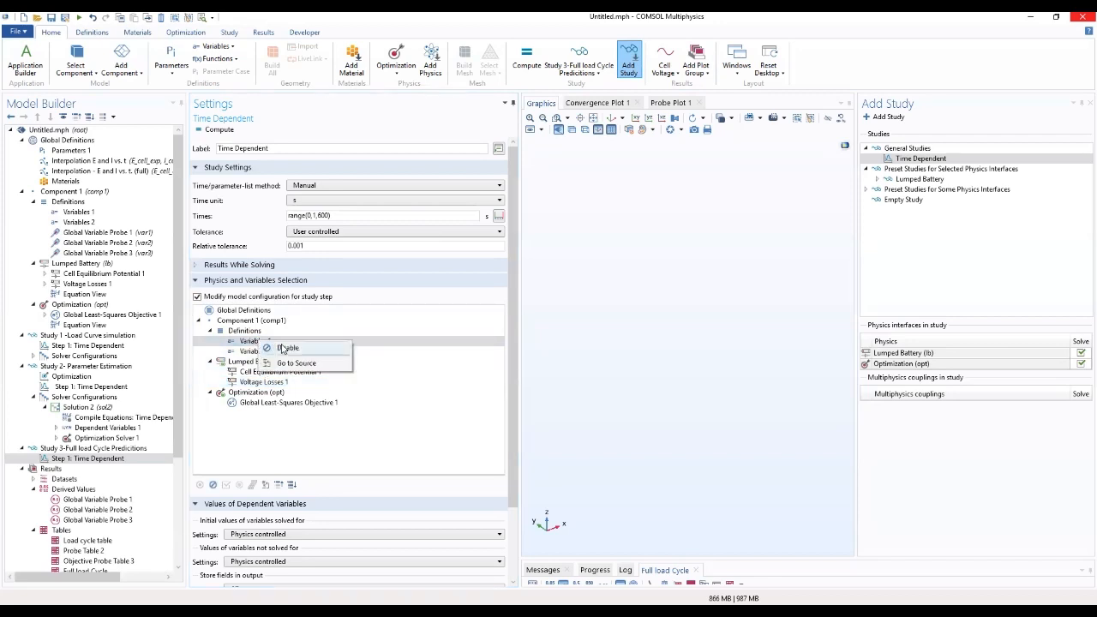
click(286, 349)
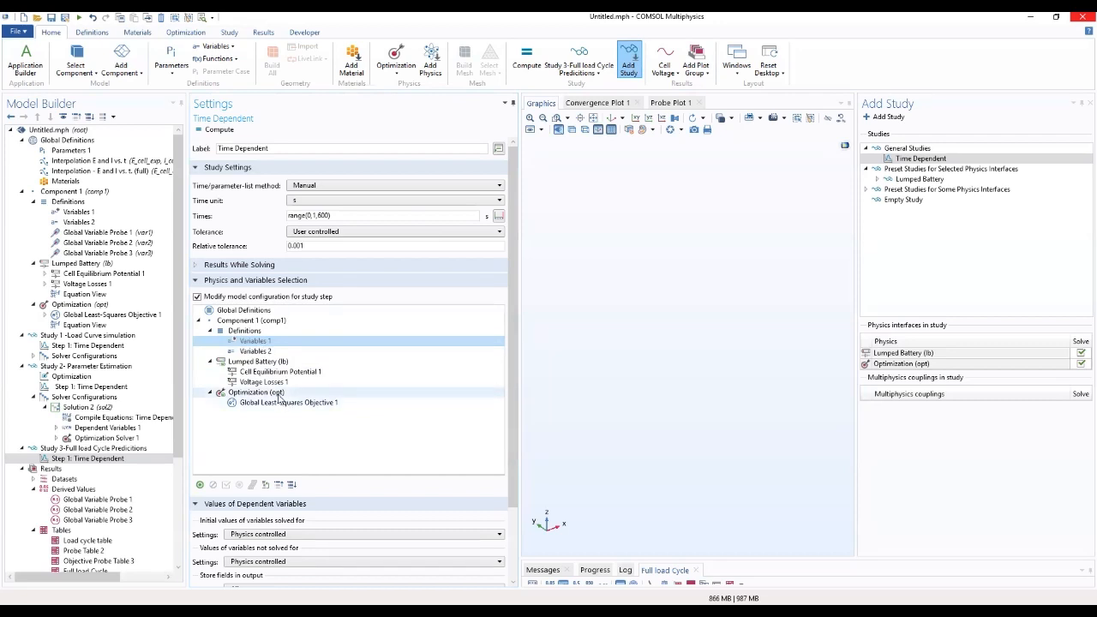
Step: Disable the Optimization interface in the solvers for Study 3's time-dependent step
click(278, 394)
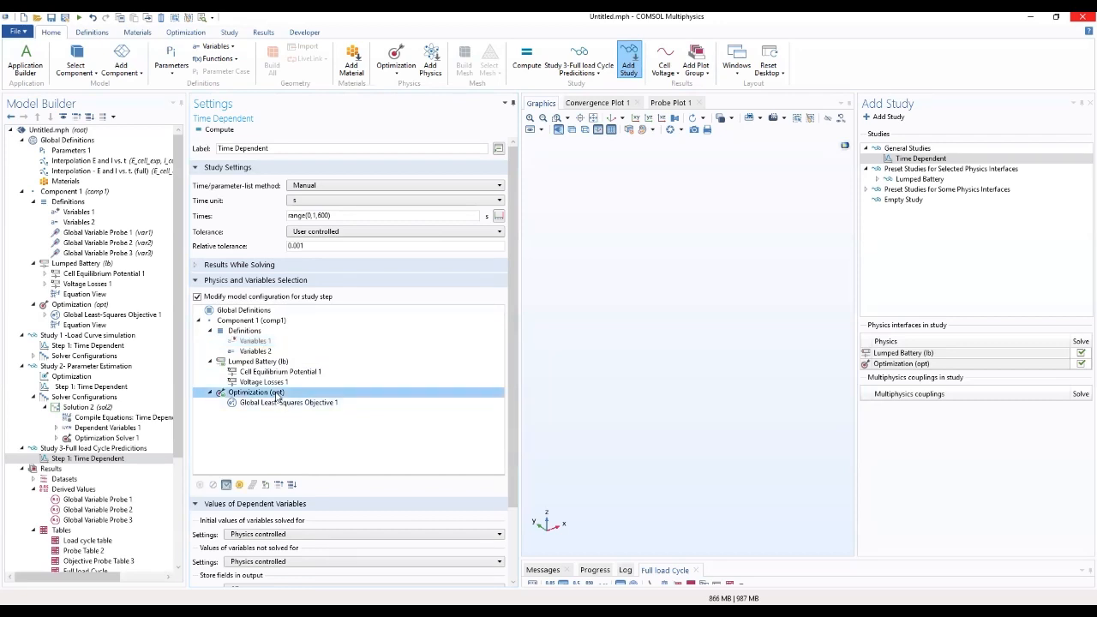
right_click(278, 397)
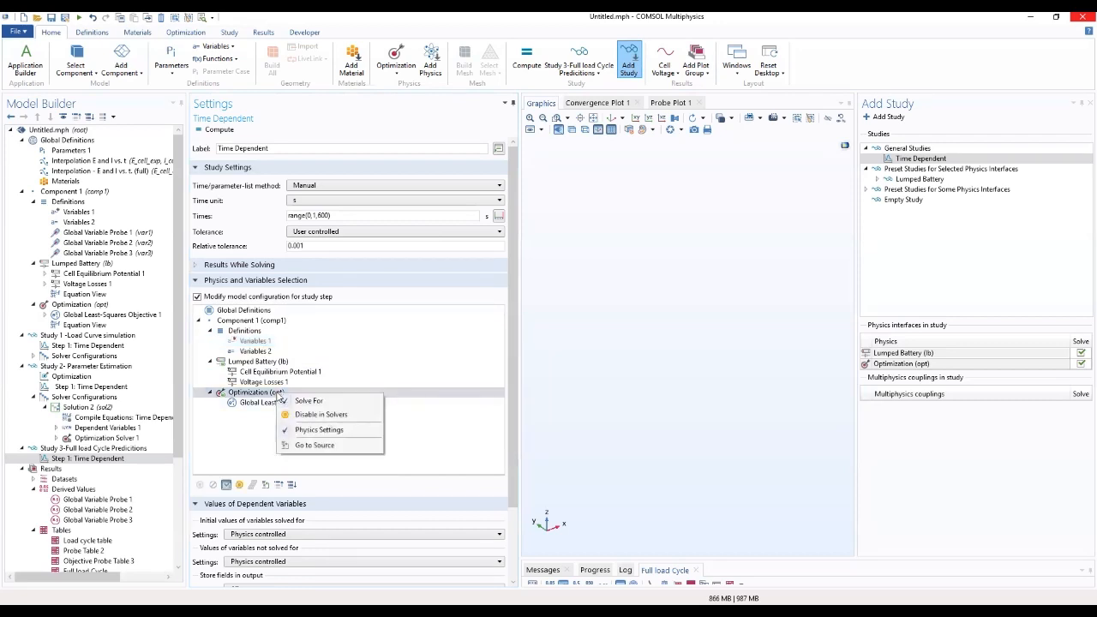
click(308, 414)
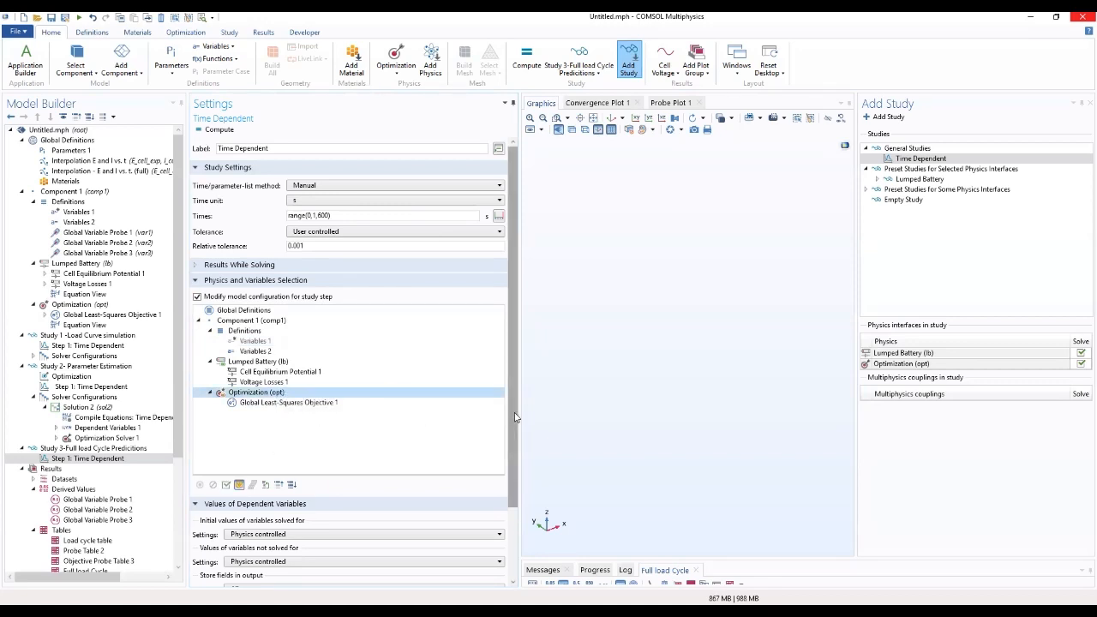
Step: Make the values of variables not solved for user controlled, taking them from Study 2- Parameter Estimation, Time Dependent
drag(515, 418, 515, 497)
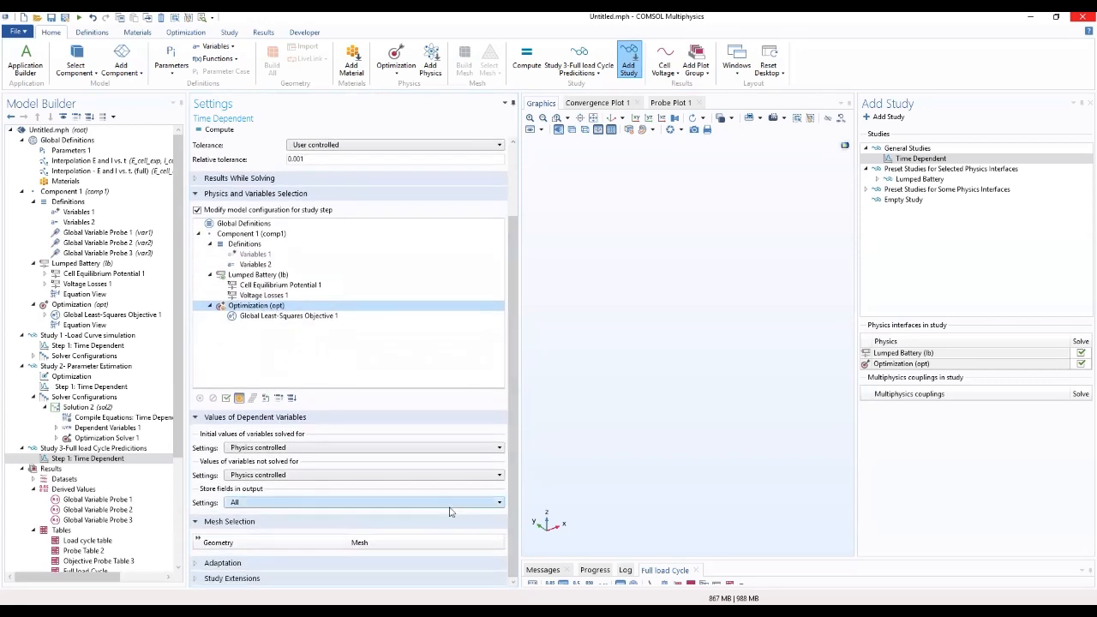
click(277, 477)
click(281, 497)
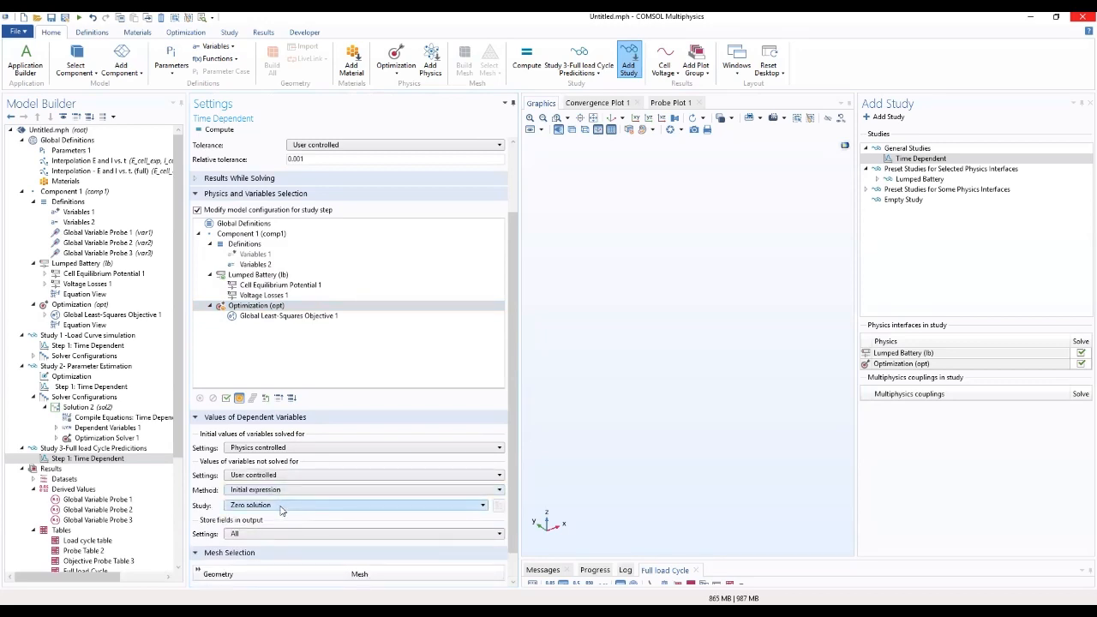
click(283, 508)
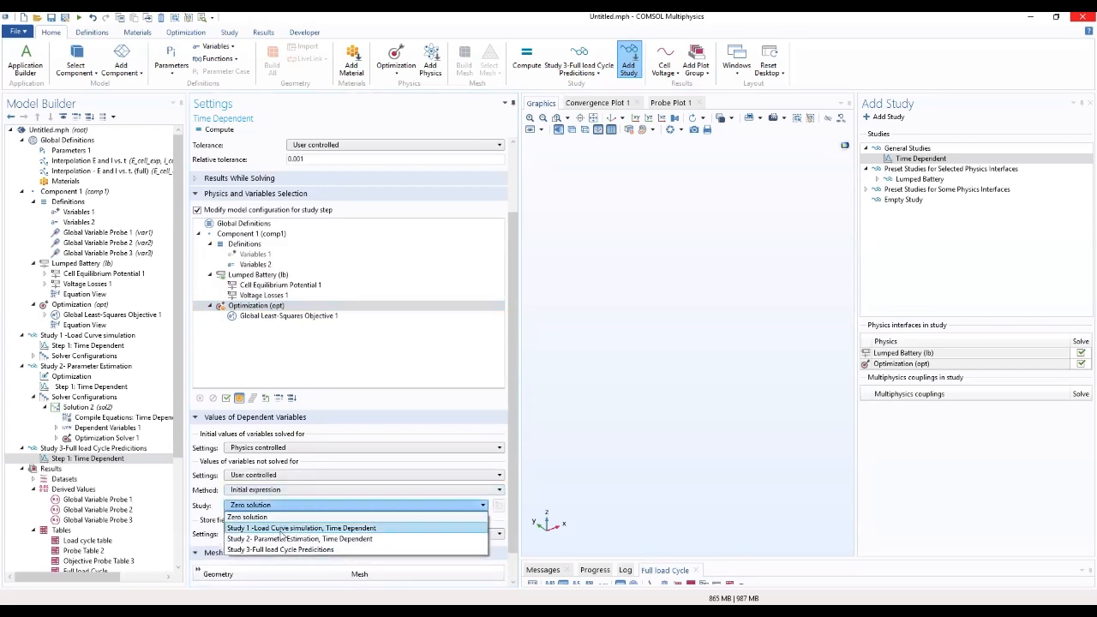
click(282, 539)
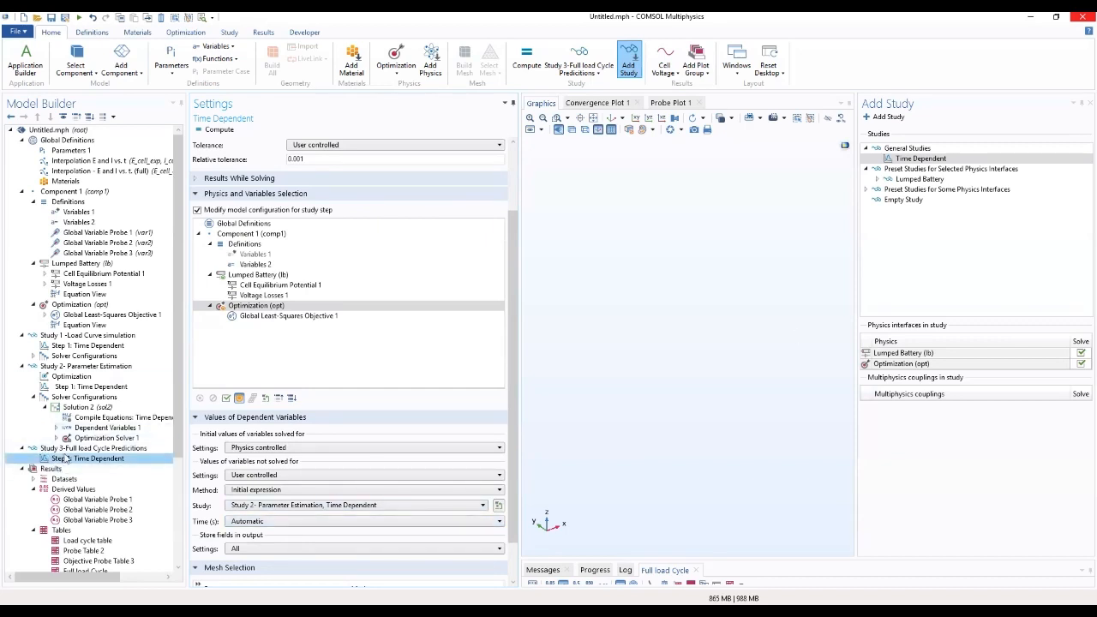
Step: Turn off the generation of default plots for Study 3
click(51, 448)
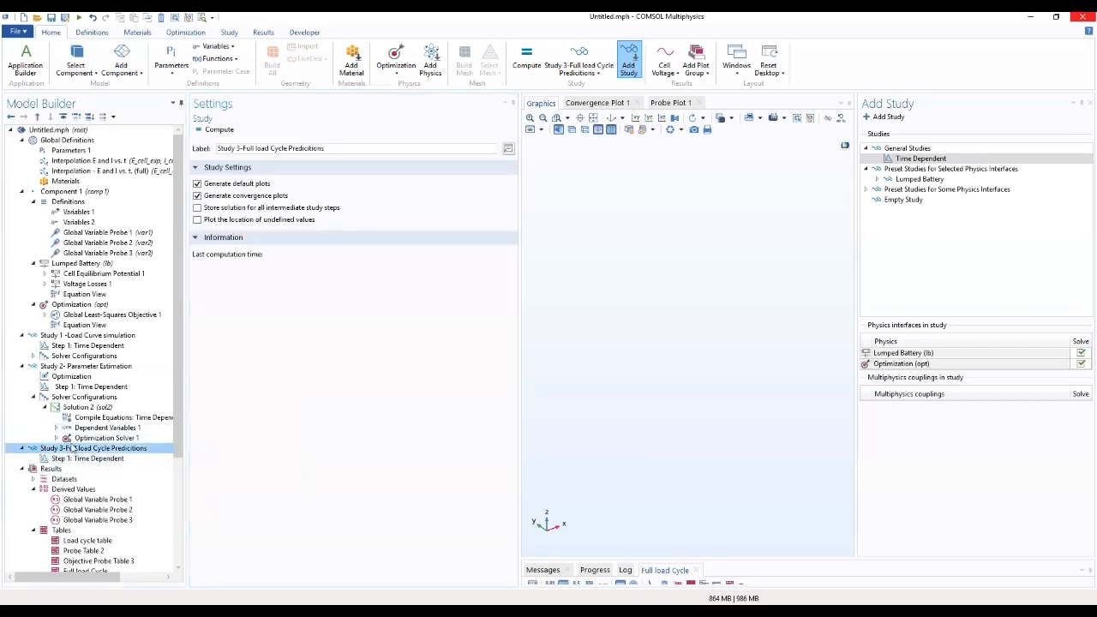
click(198, 184)
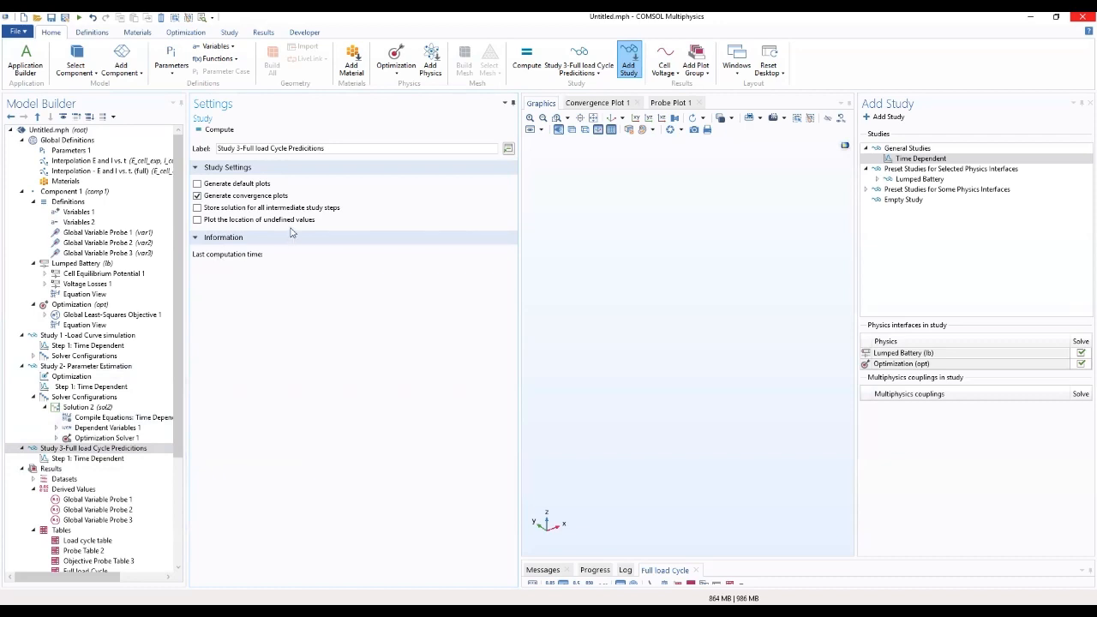
Step: Enable modifying the model configuration for Study 1's time-dependent step and disable Variables 2 in it
click(96, 225)
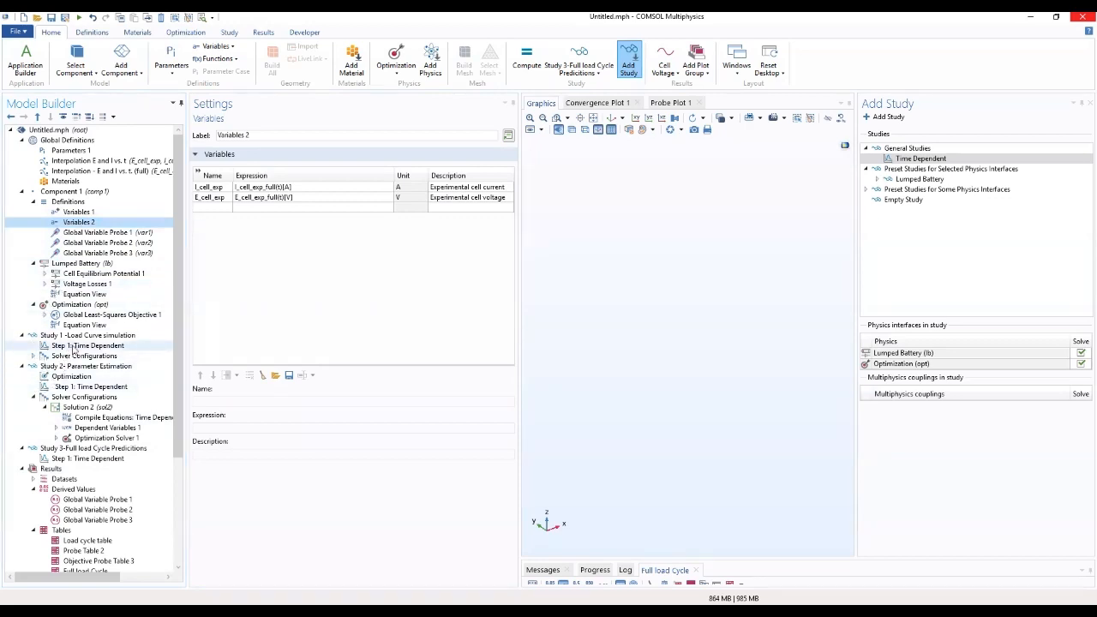
click(74, 346)
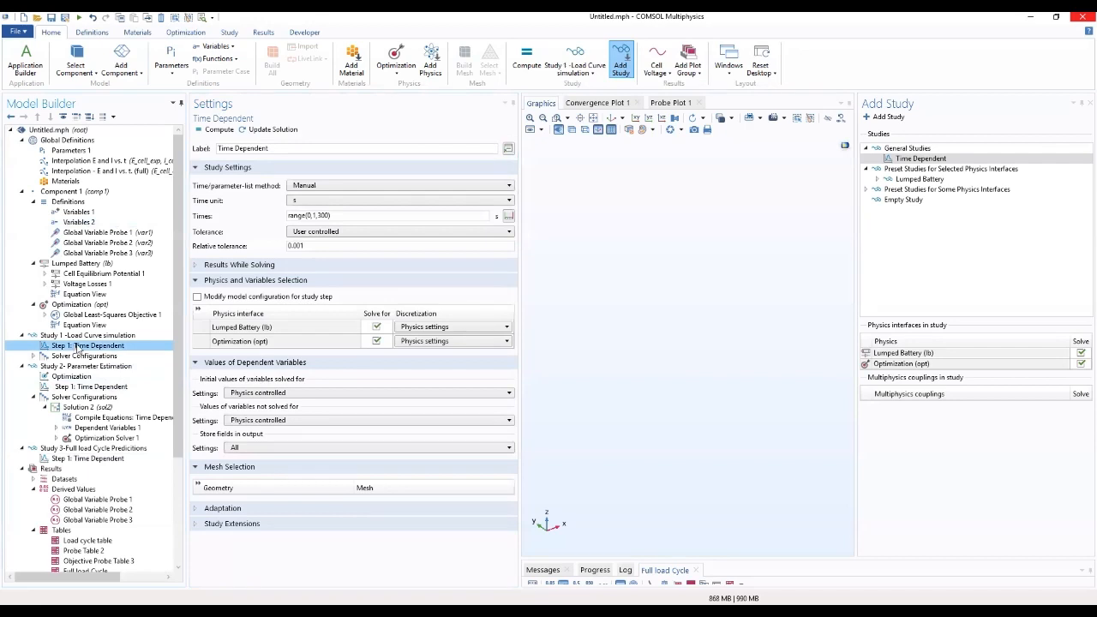
click(199, 297)
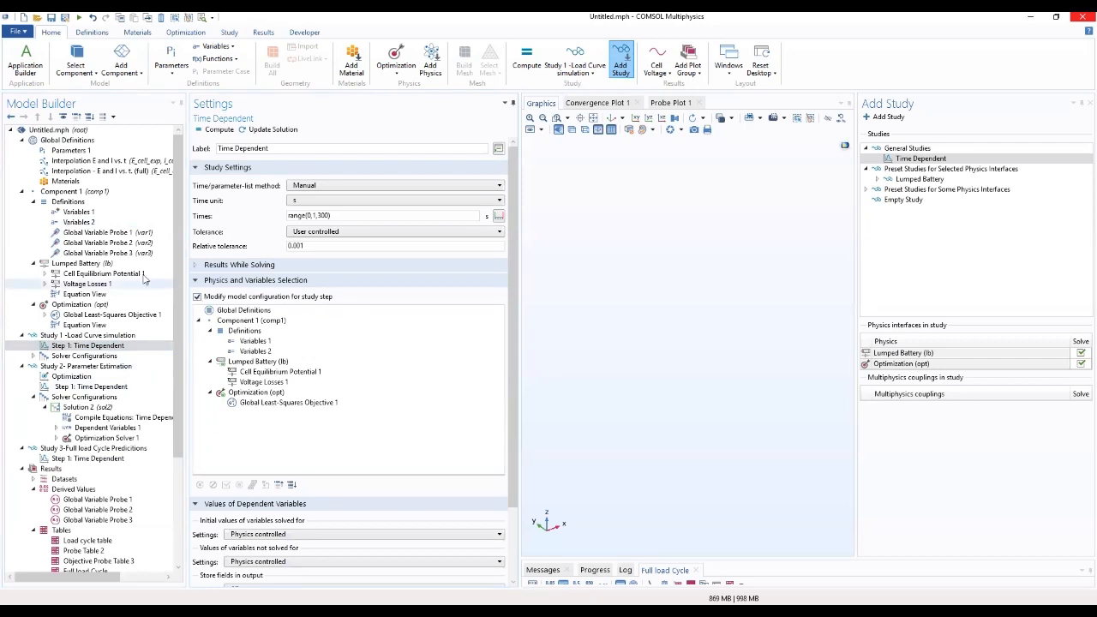
click(268, 353)
right_click(269, 352)
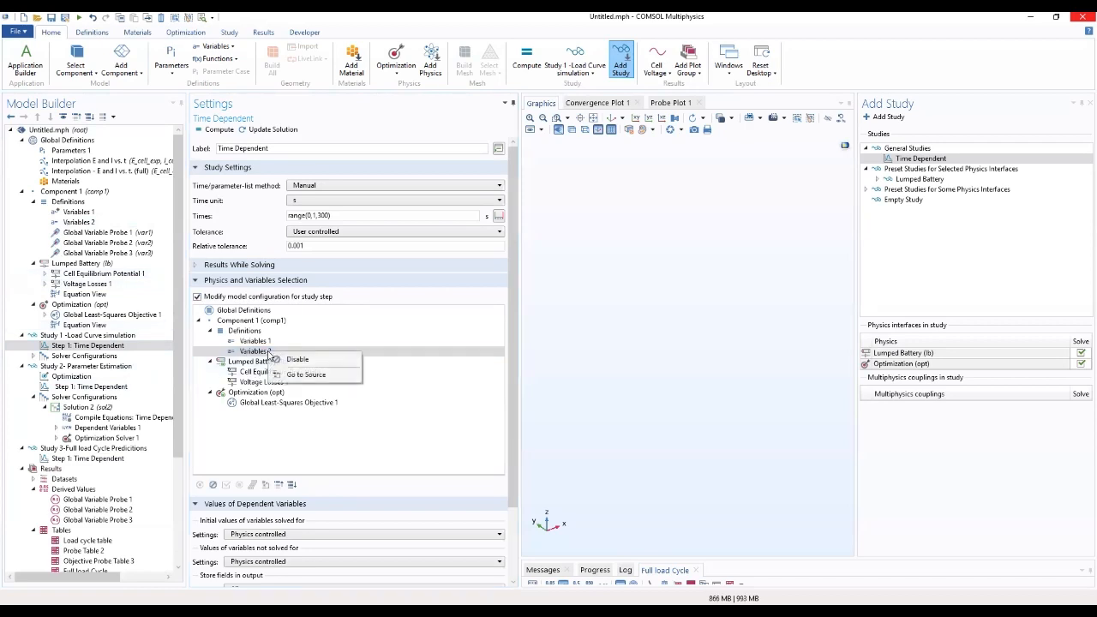
click(300, 363)
Step: Disable the Optimization interface in the solvers for Study 1's time-dependent step
click(257, 394)
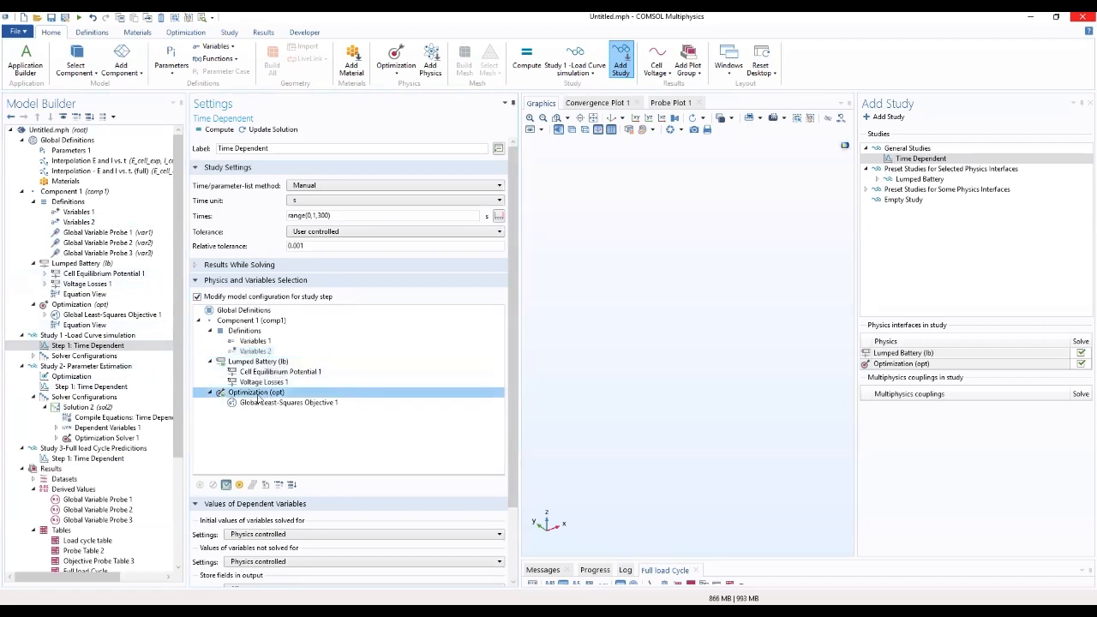
right_click(259, 396)
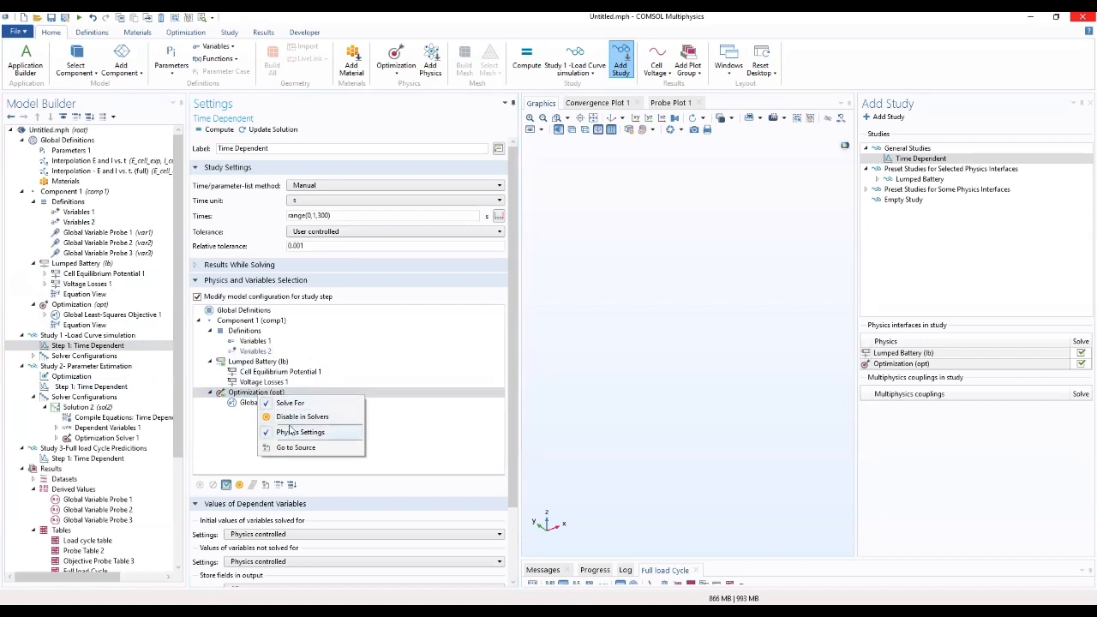
click(292, 418)
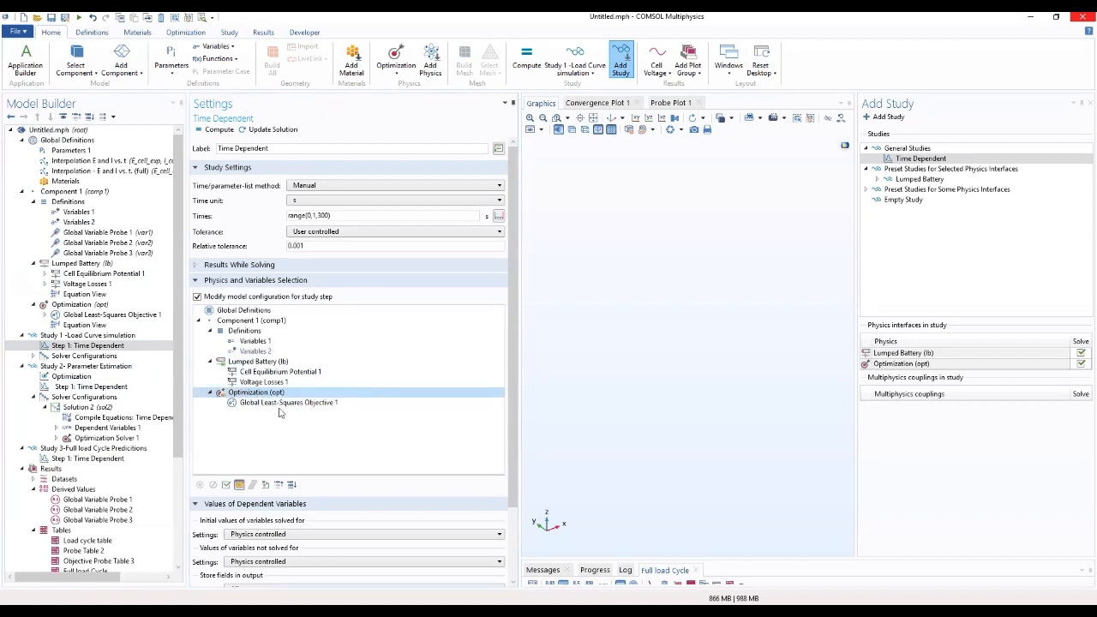
Step: Enable modifying the model configuration for Study 2's time-dependent step and disable Variables 2 in it
click(79, 387)
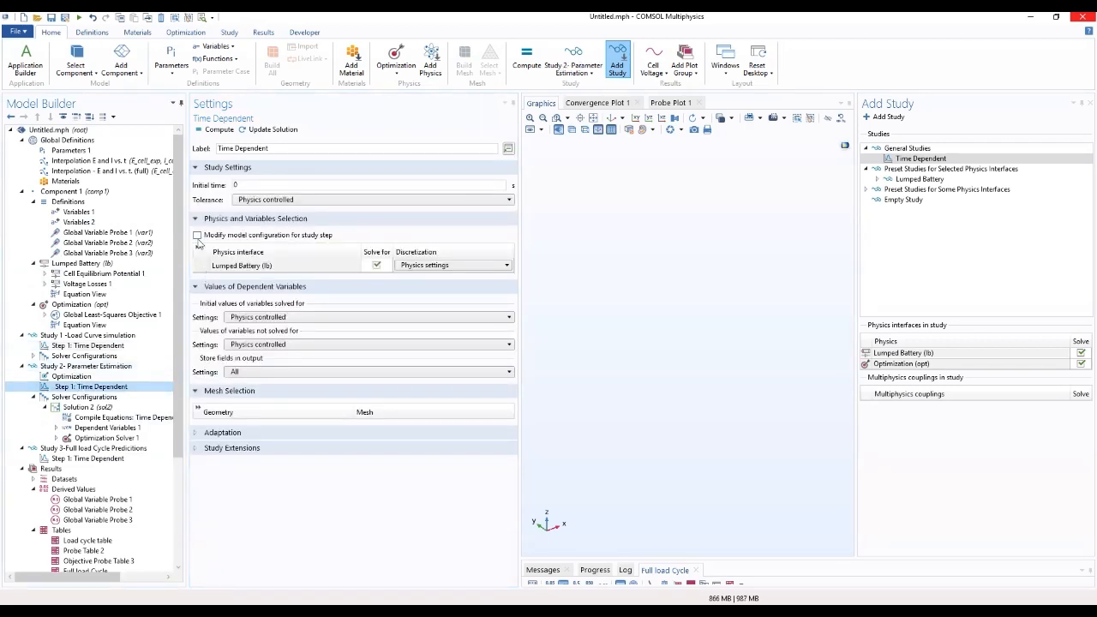
click(197, 235)
right_click(254, 292)
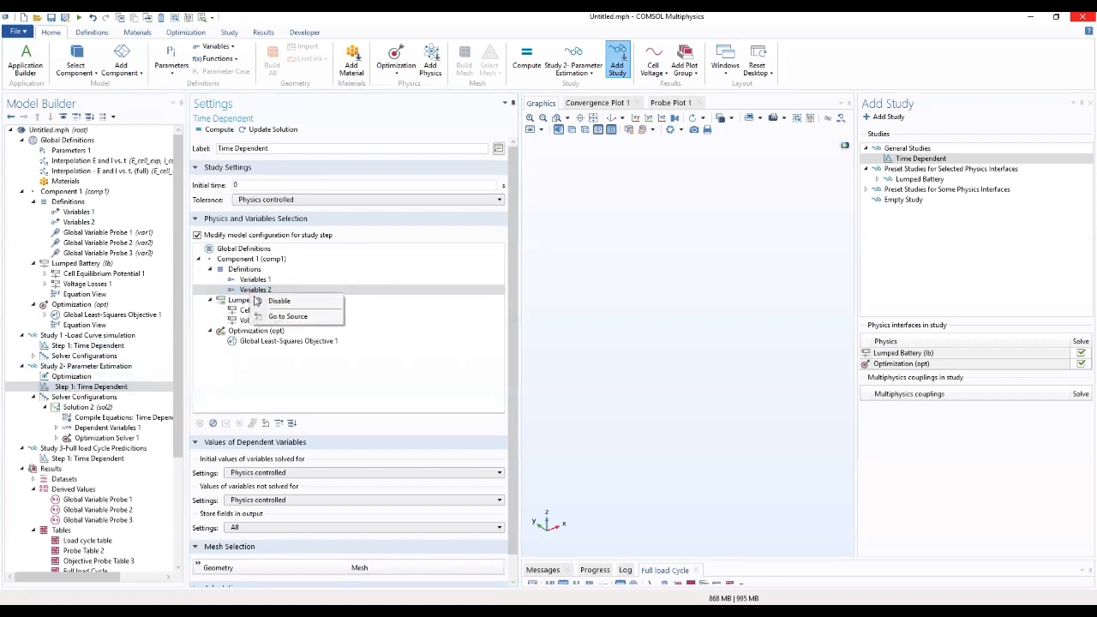
click(268, 302)
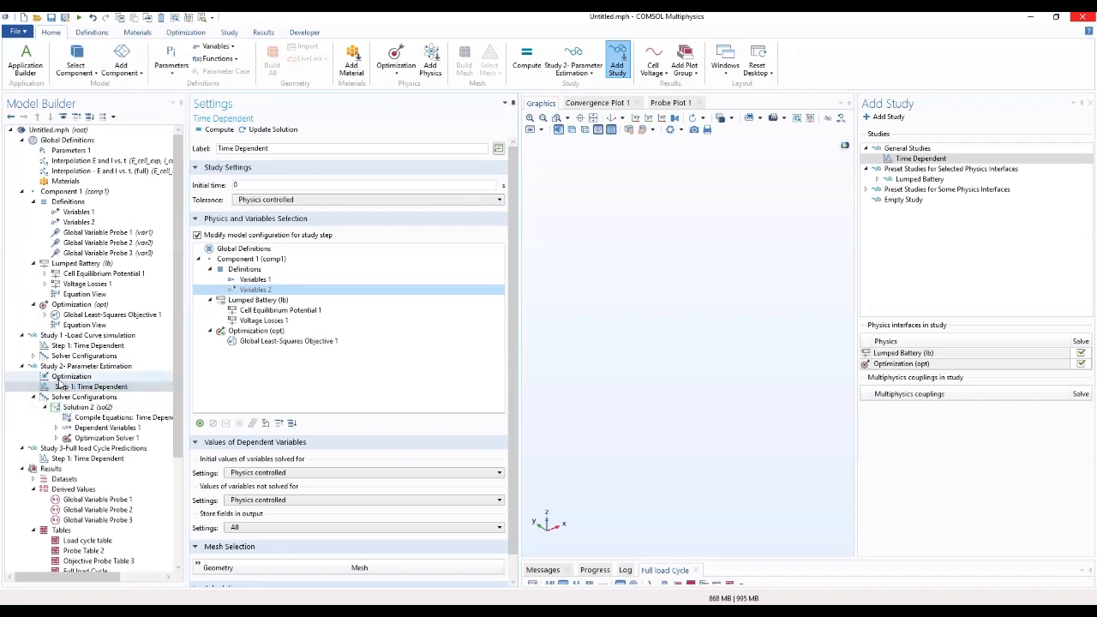
Step: Compute Study 3 for the full load cycle predictions and close the Add Study window
click(98, 449)
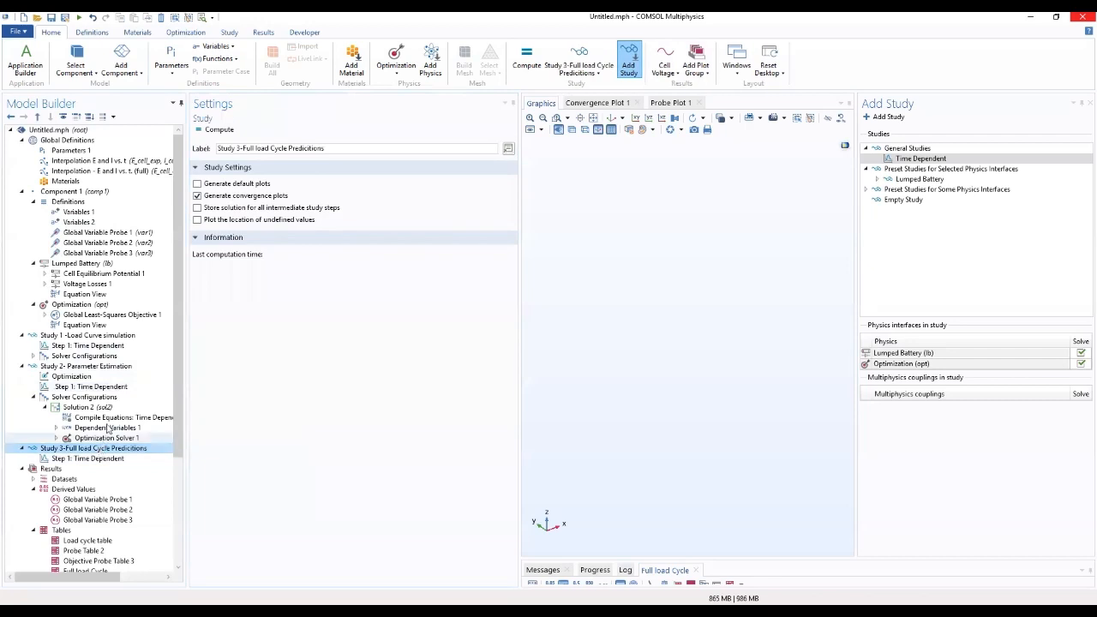
click(199, 132)
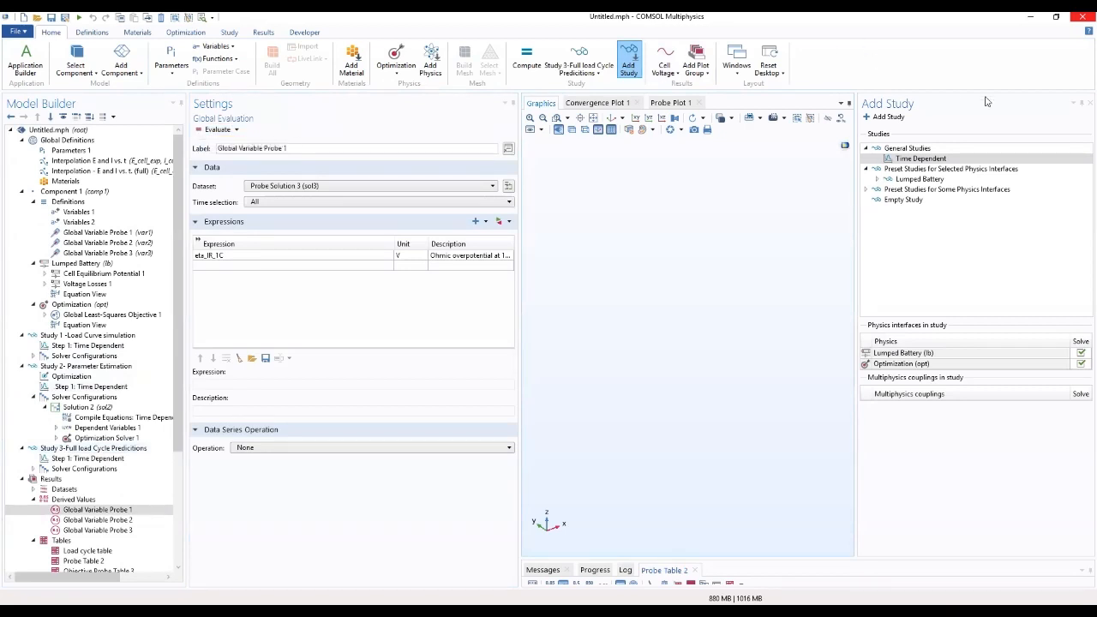
click(1089, 103)
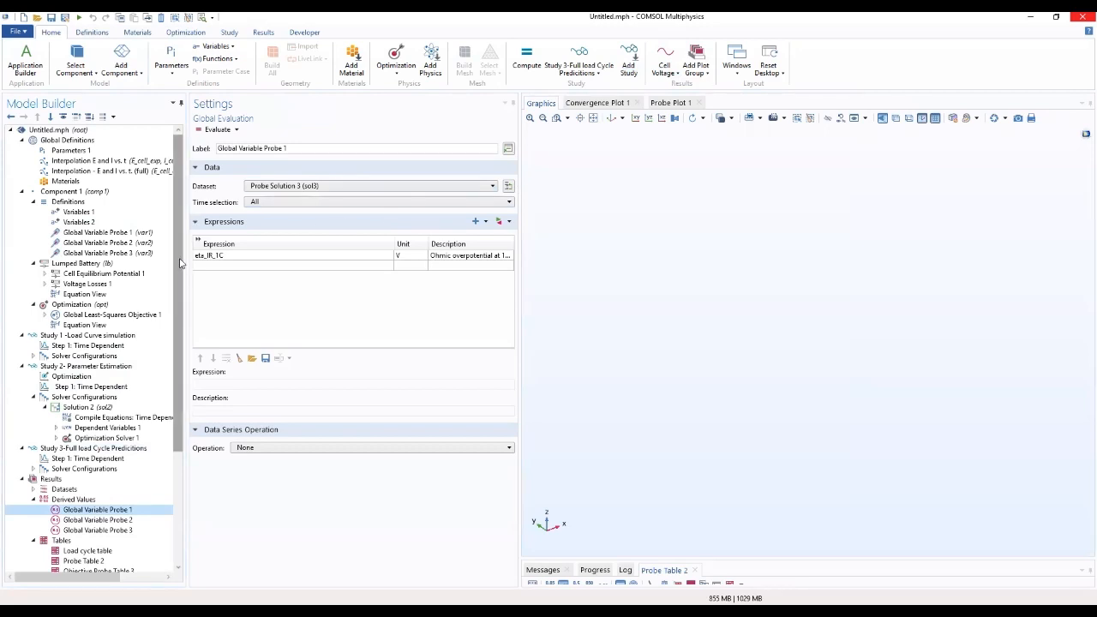
Step: Duplicate the Cell Voltage plot group and label the copy "Cell Voltage Full Cycle Prediction"
drag(178, 237, 181, 365)
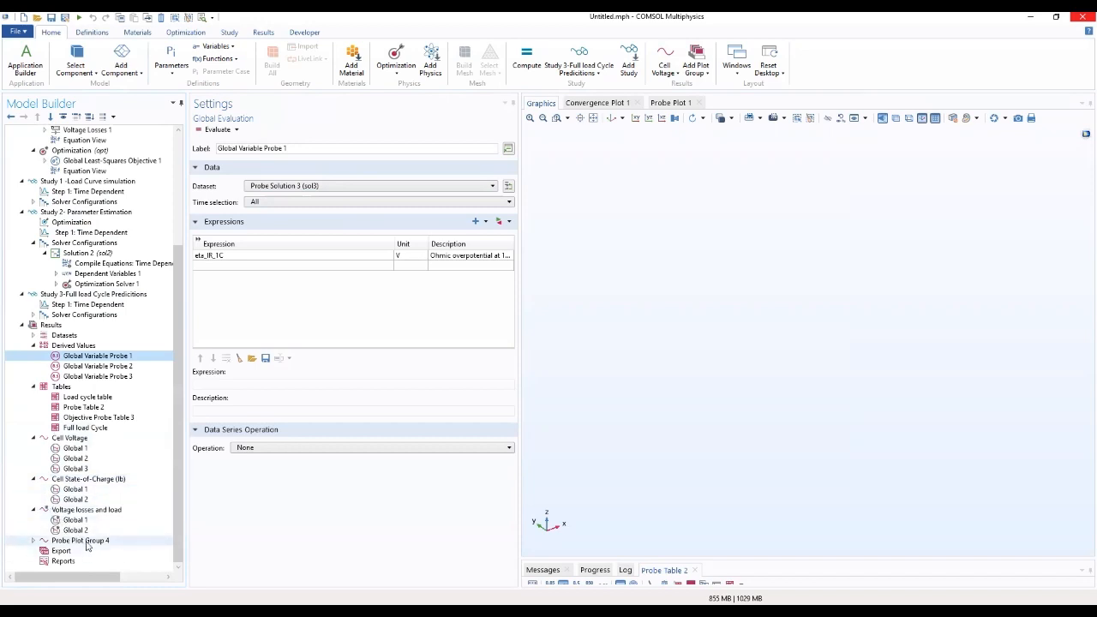
click(87, 439)
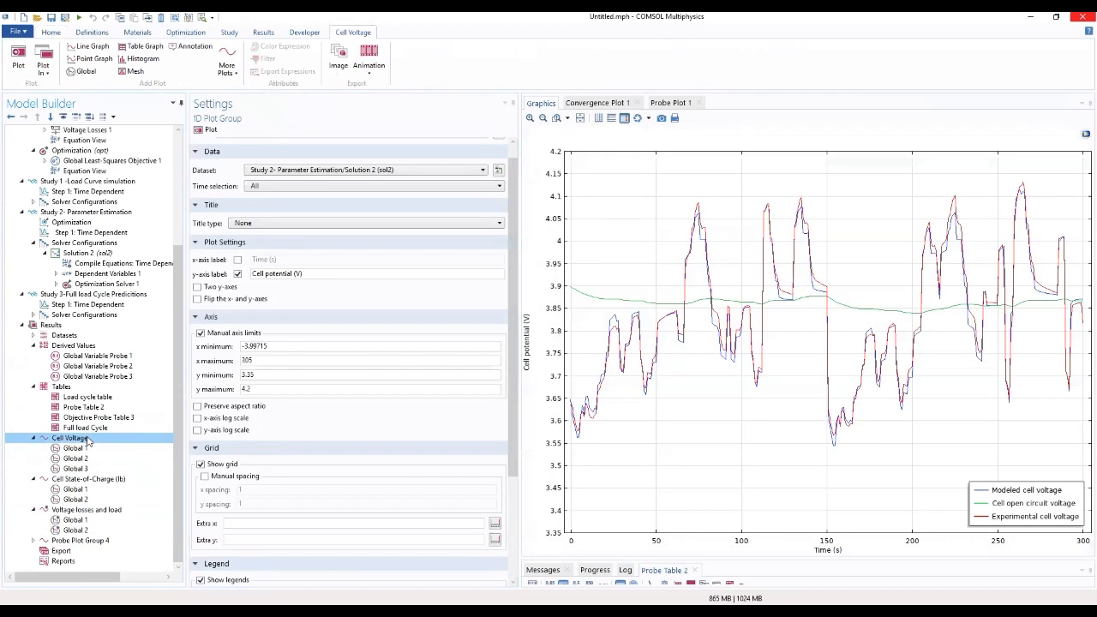
right_click(87, 441)
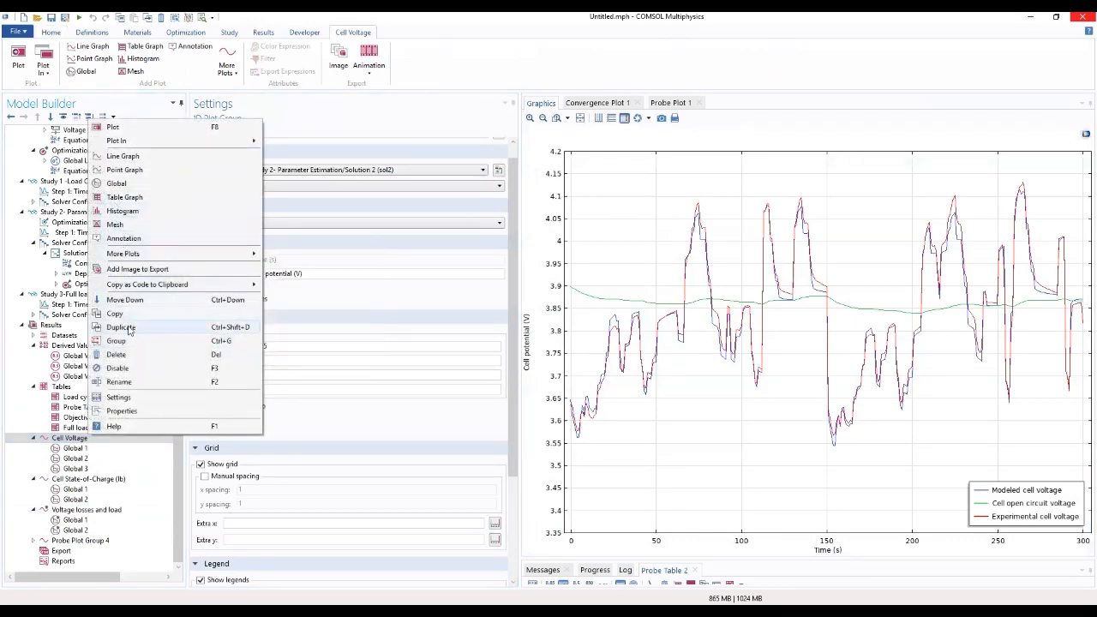
click(120, 327)
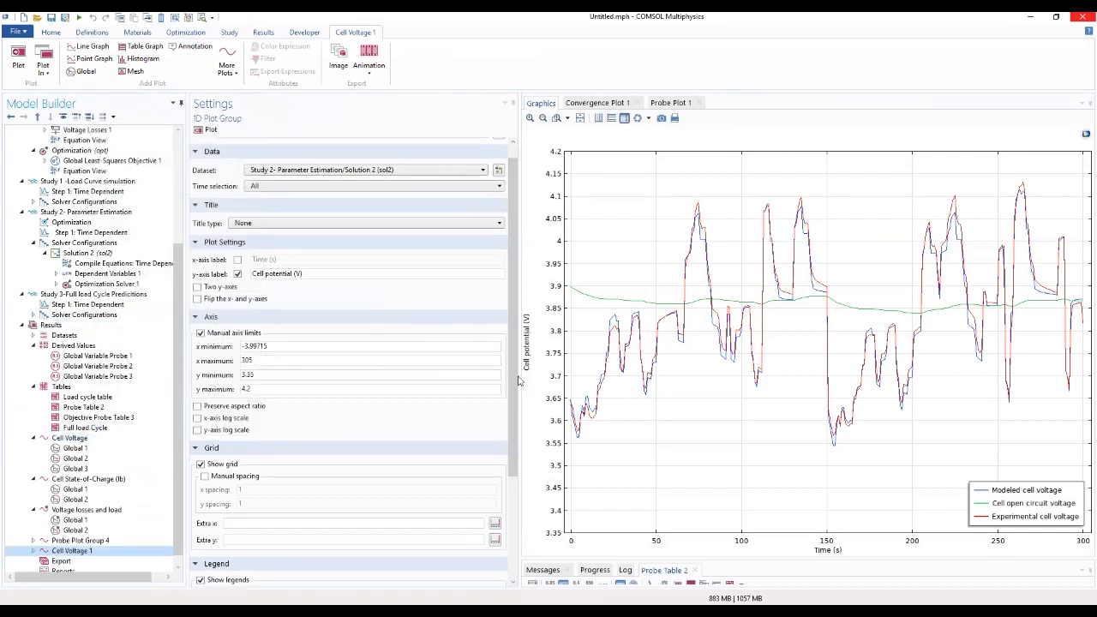
mouse_move(513, 386)
mouse_down()
mouse_move(506, 412)
mouse_move(508, 372)
mouse_up()
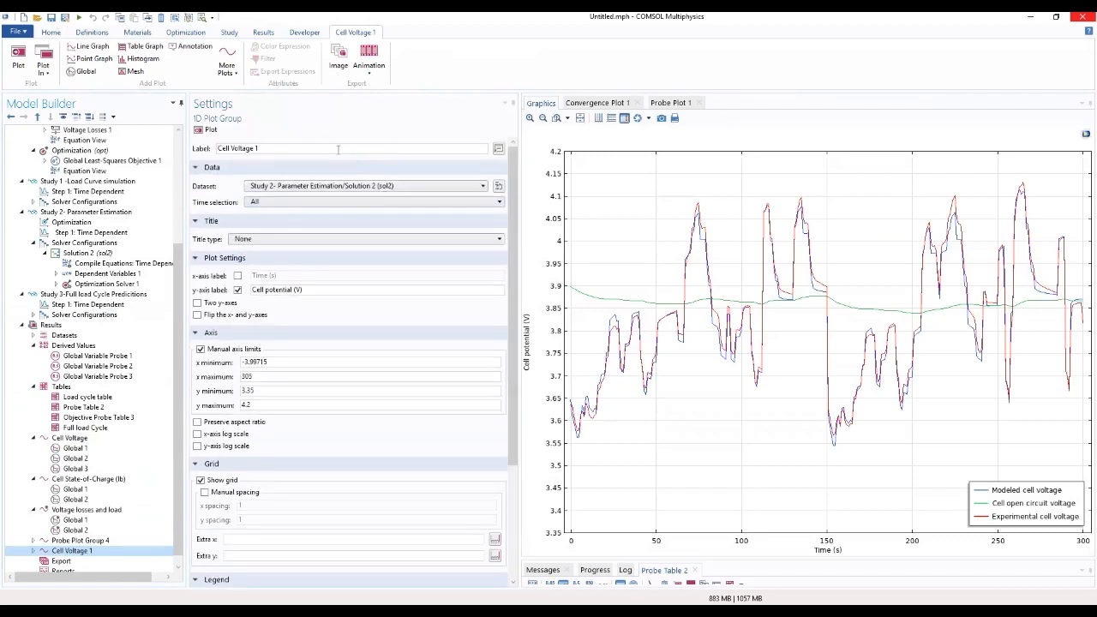
drag(338, 149, 206, 151)
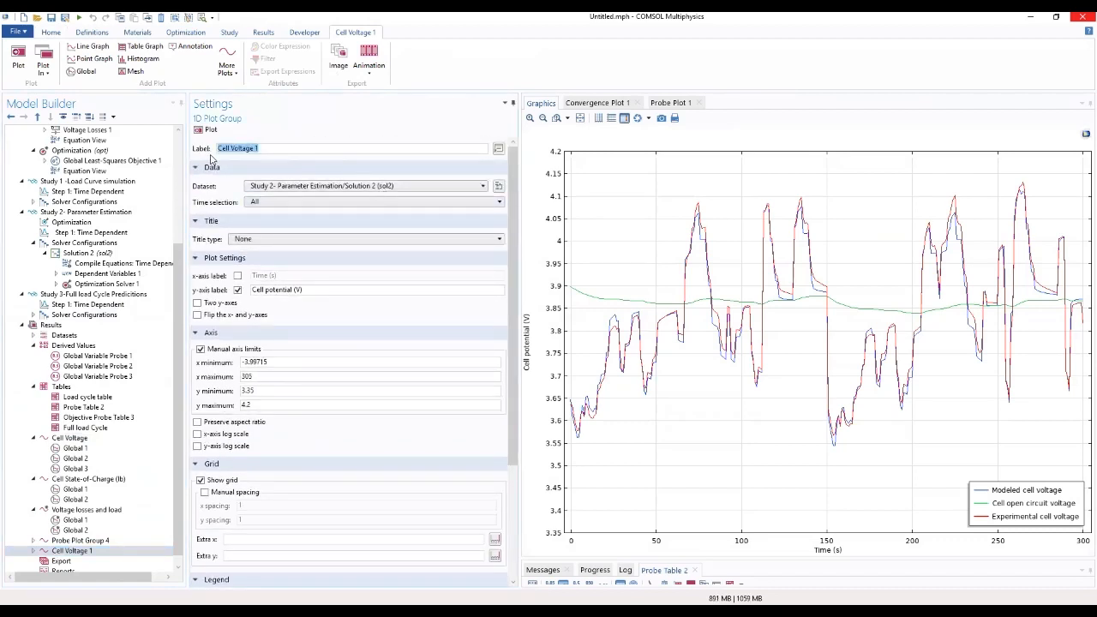
click(261, 148)
text(iton)
Step: Plot the full cycle prediction group from the Study 3 Solution 3 dataset with the x maximum set to 610
click(308, 185)
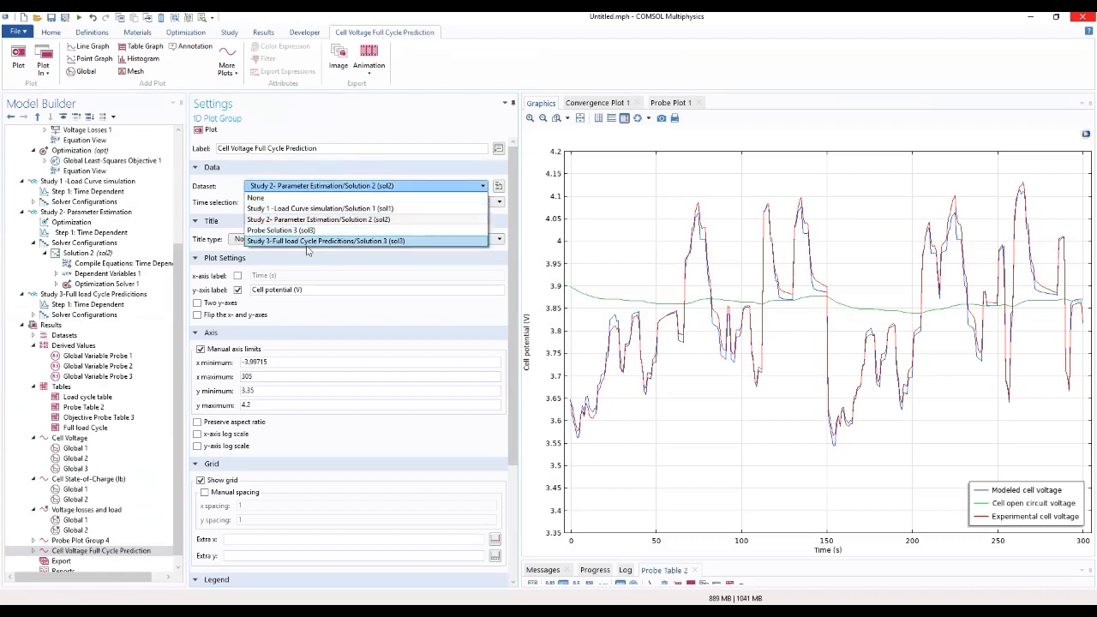
click(307, 242)
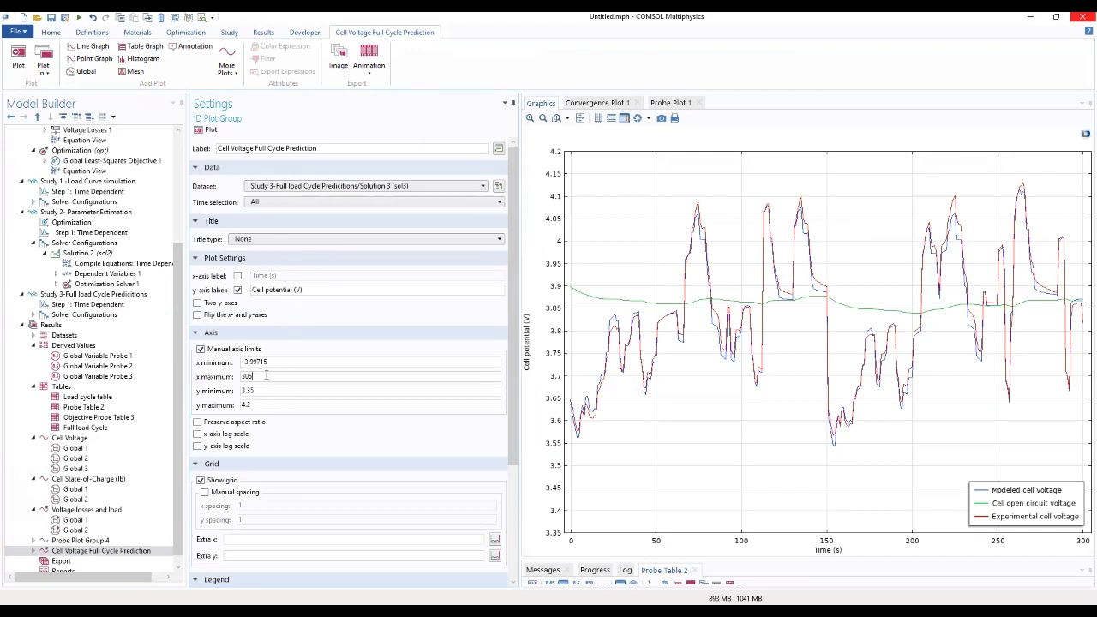
drag(266, 375, 238, 377)
text(5)
text(10)
click(199, 131)
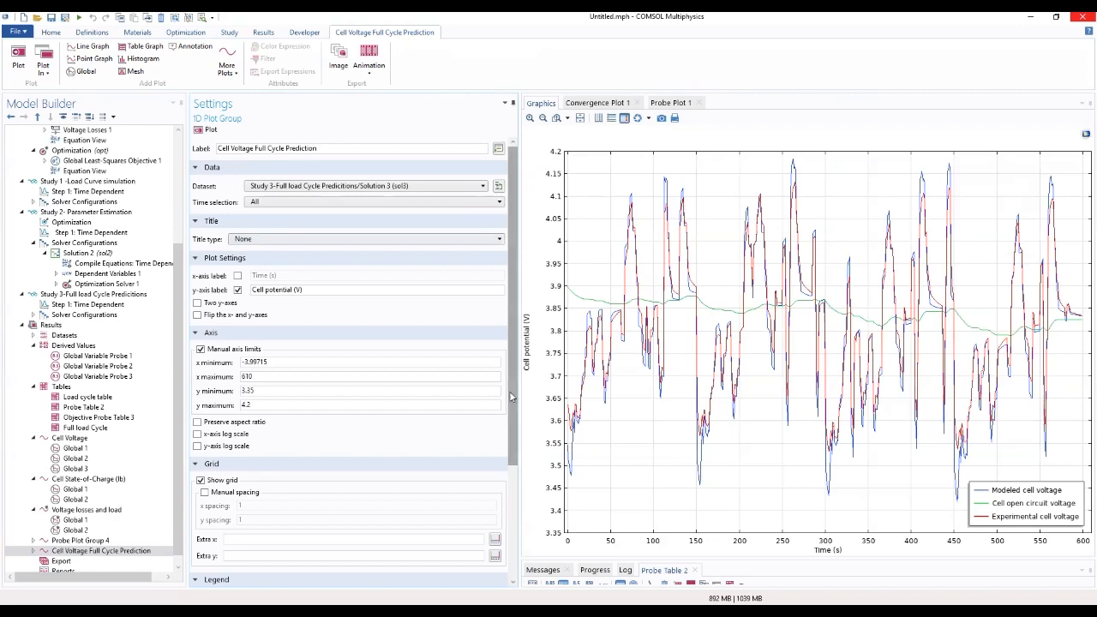
Step: Set the legend position of the full cycle prediction plot to Lower left
scroll(463, 445, down, 3)
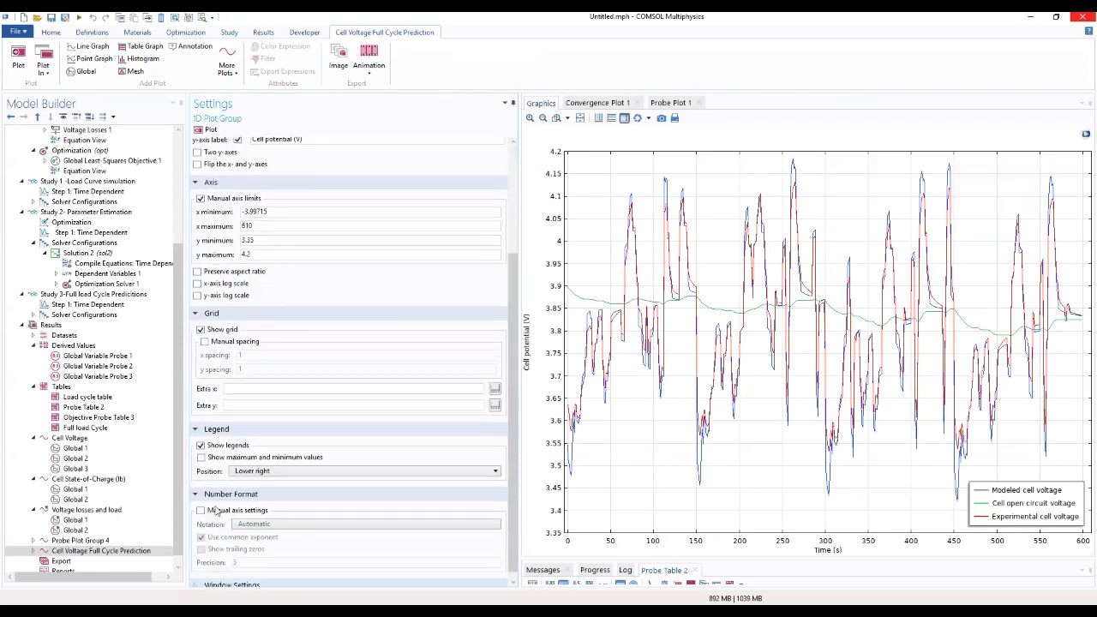
click(283, 471)
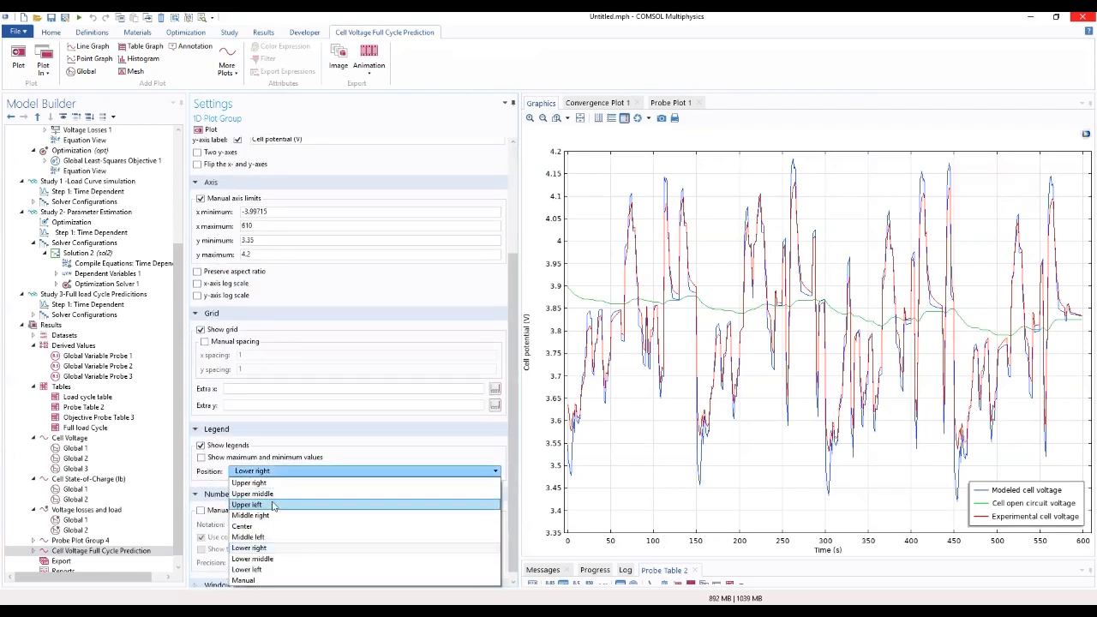
click(267, 569)
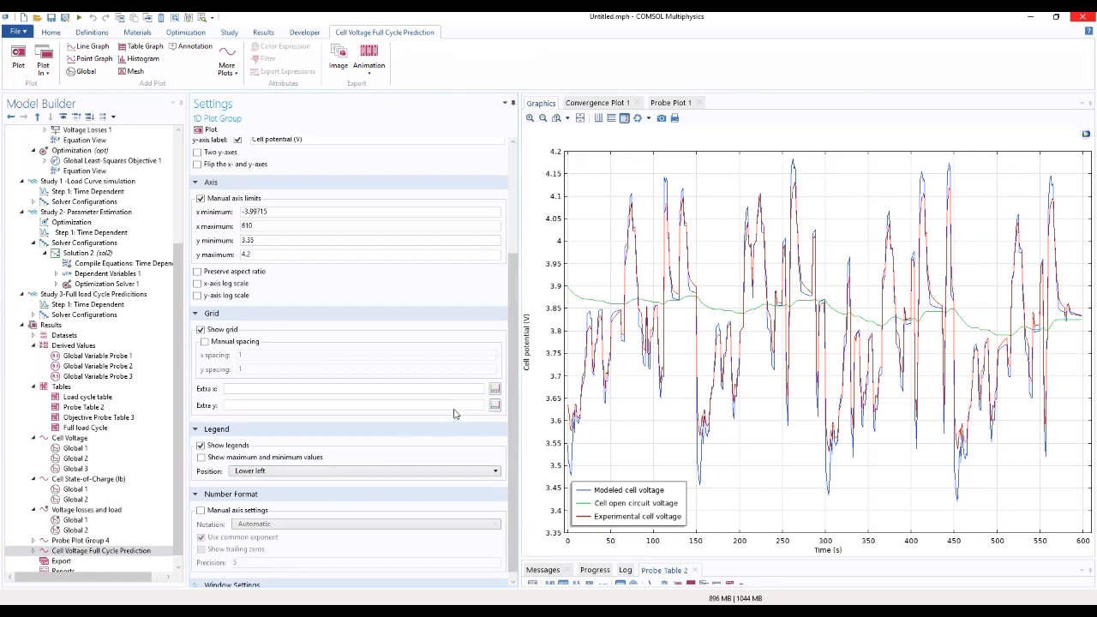
scroll(513, 429, down, 1)
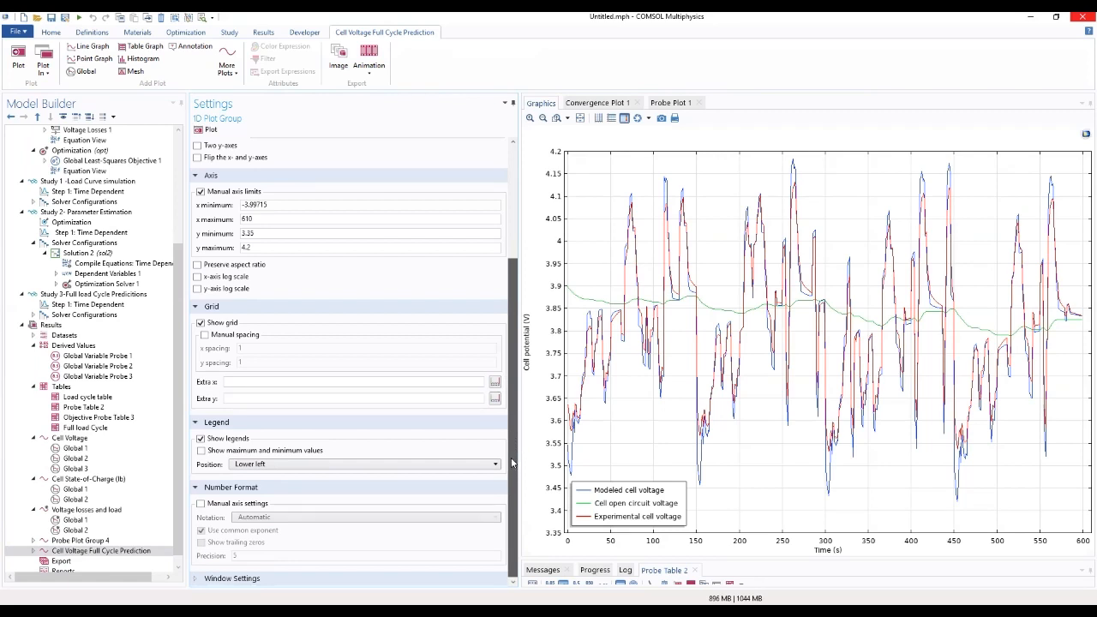
Step: Change the description of lb.E_cell in the full cycle prediction group's Global 1 to "Predicted cell voltage" and replot
click(45, 551)
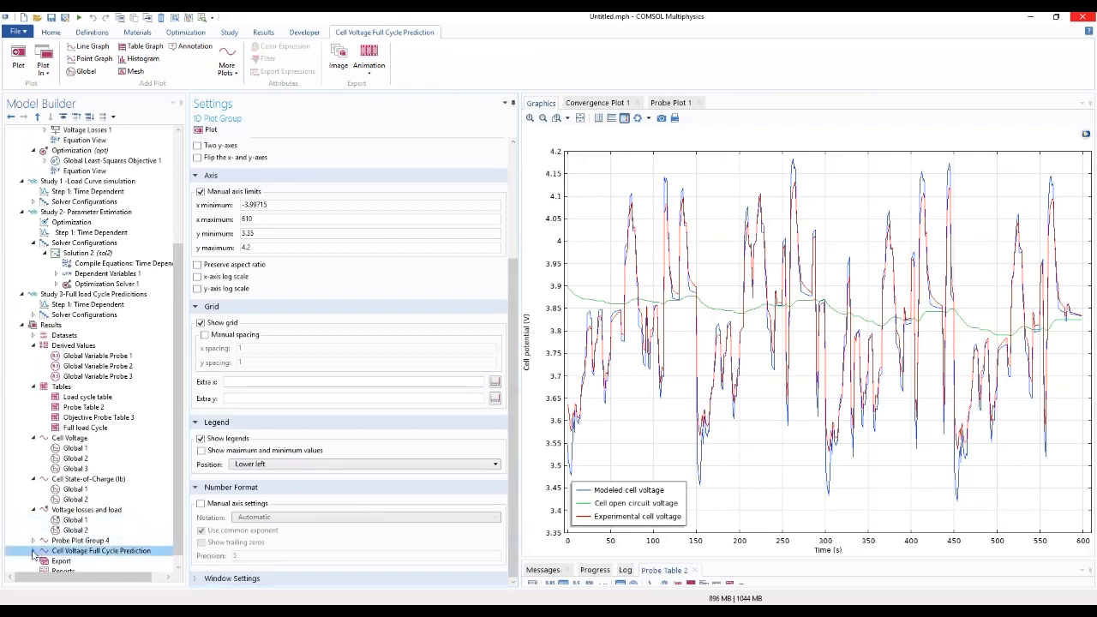
click(32, 551)
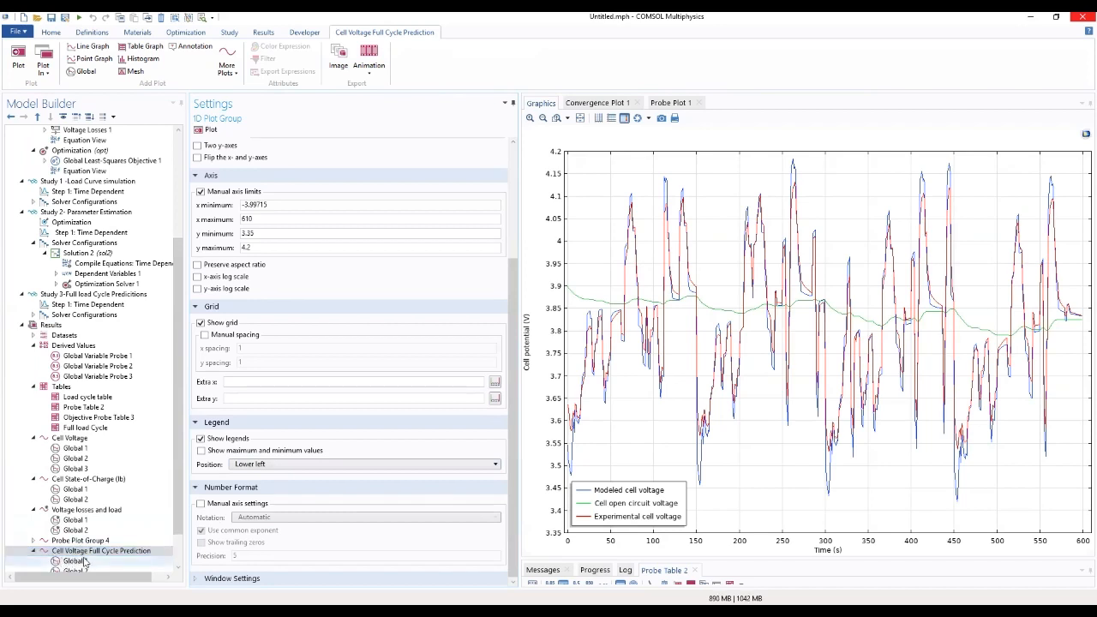
scroll(85, 562, down, 1)
click(76, 531)
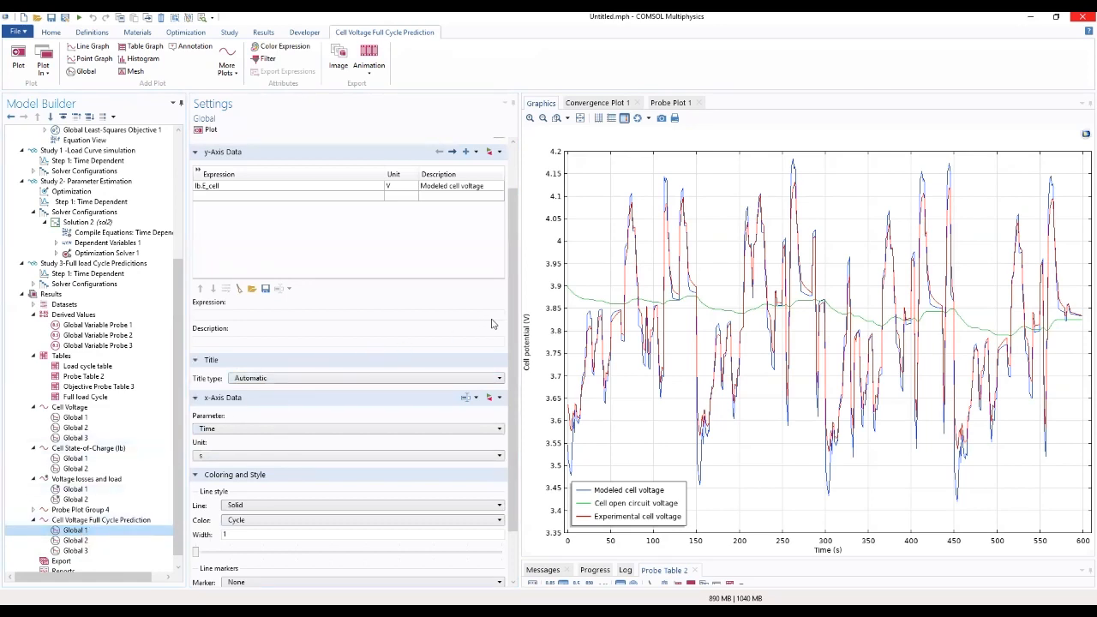
drag(515, 330, 508, 287)
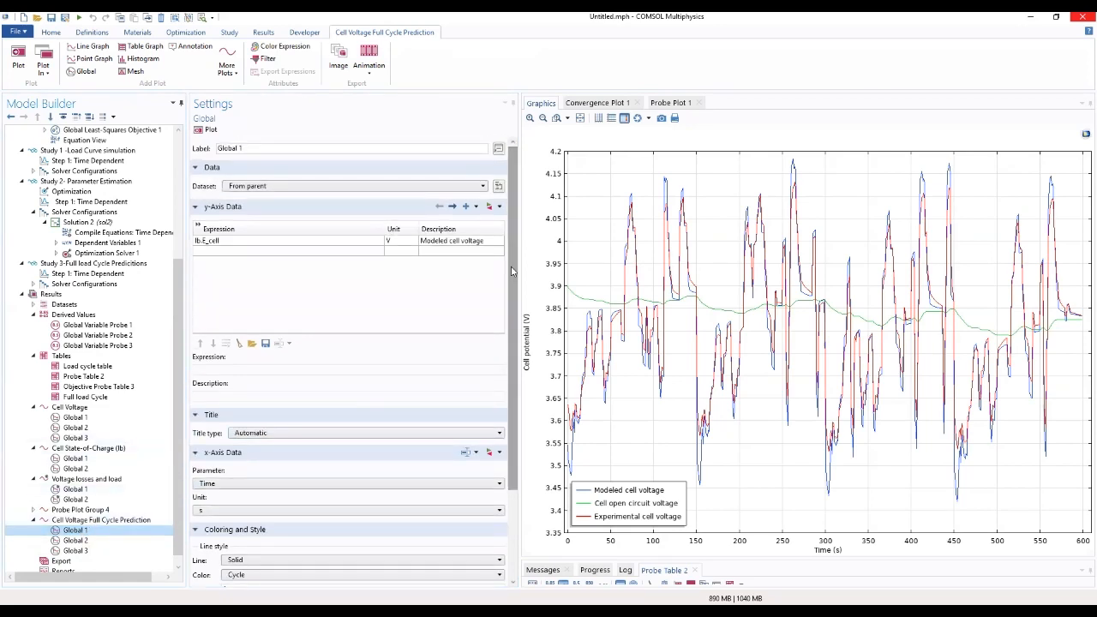
click(431, 244)
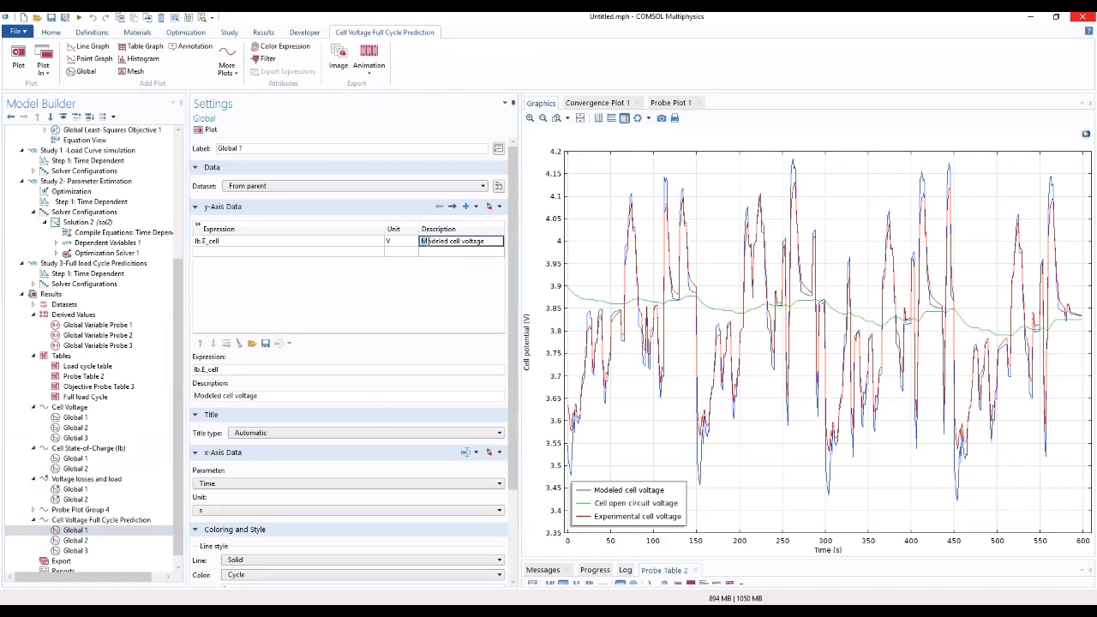
drag(422, 241, 449, 241)
text(Predicted)
click(441, 293)
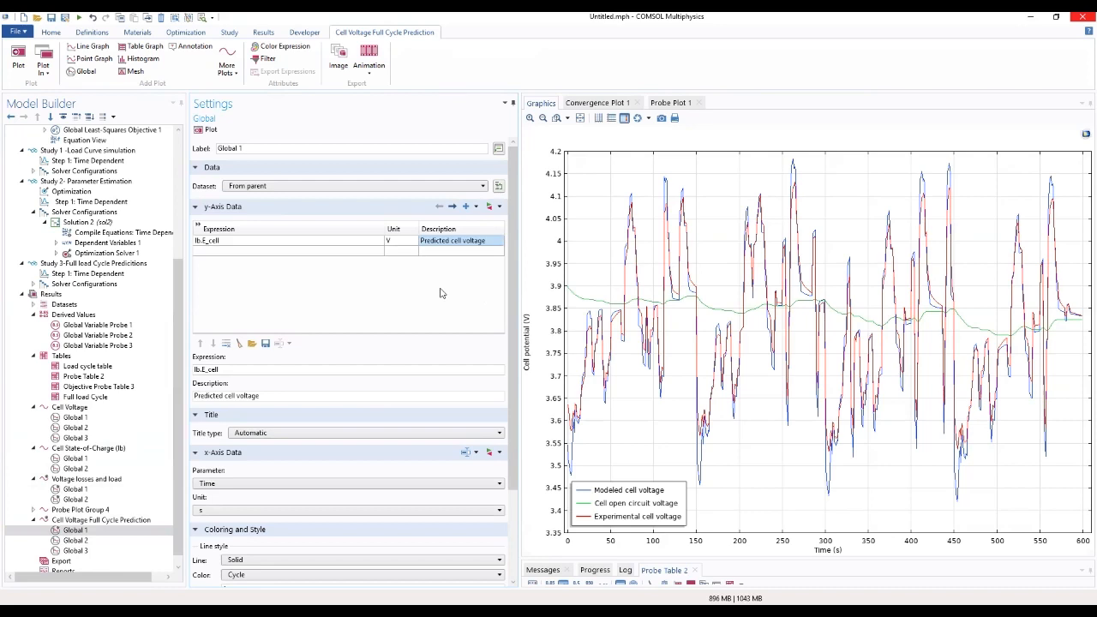
click(205, 129)
Step: Add a Global Evaluation to the derived values
click(78, 316)
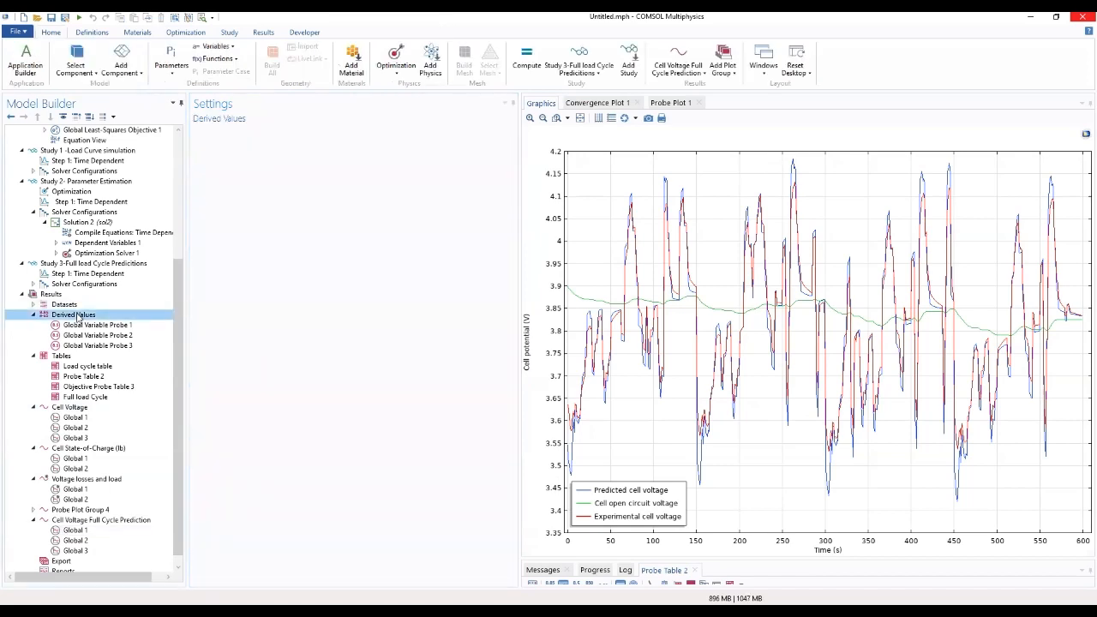
right_click(78, 315)
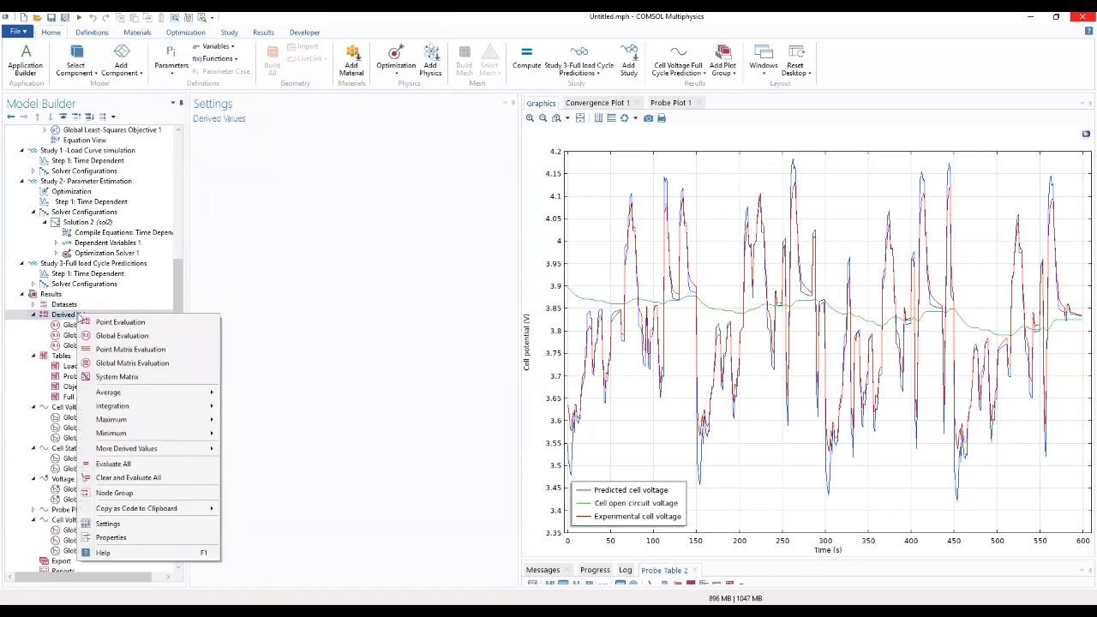
click(104, 336)
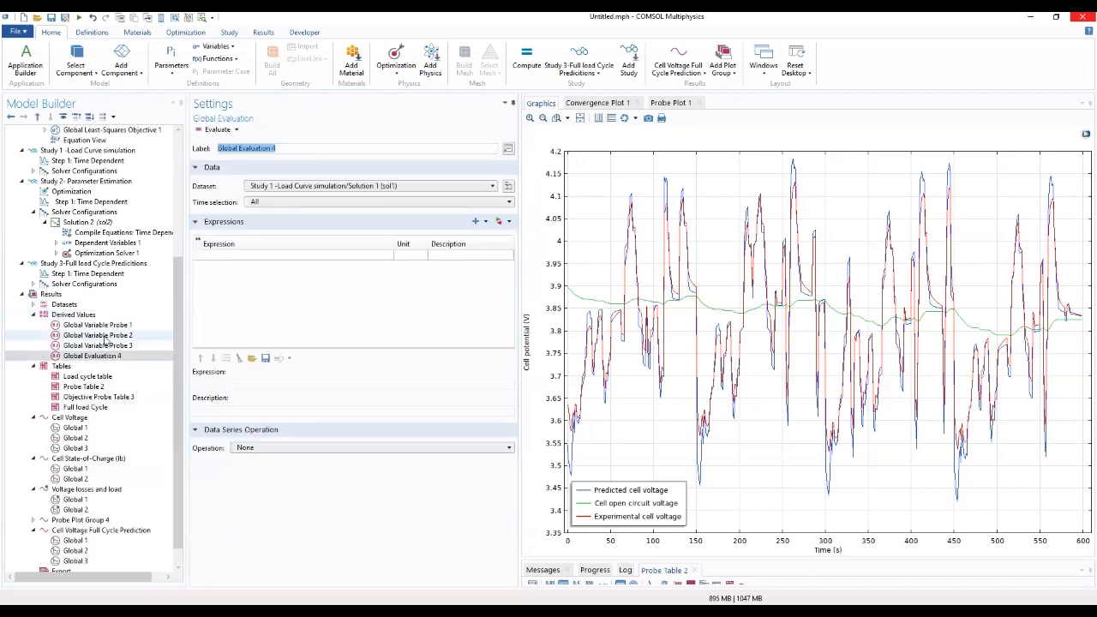
Step: Label the new global evaluation "Global Evaluation : Standard Deviation (Study 1)"
click(293, 147)
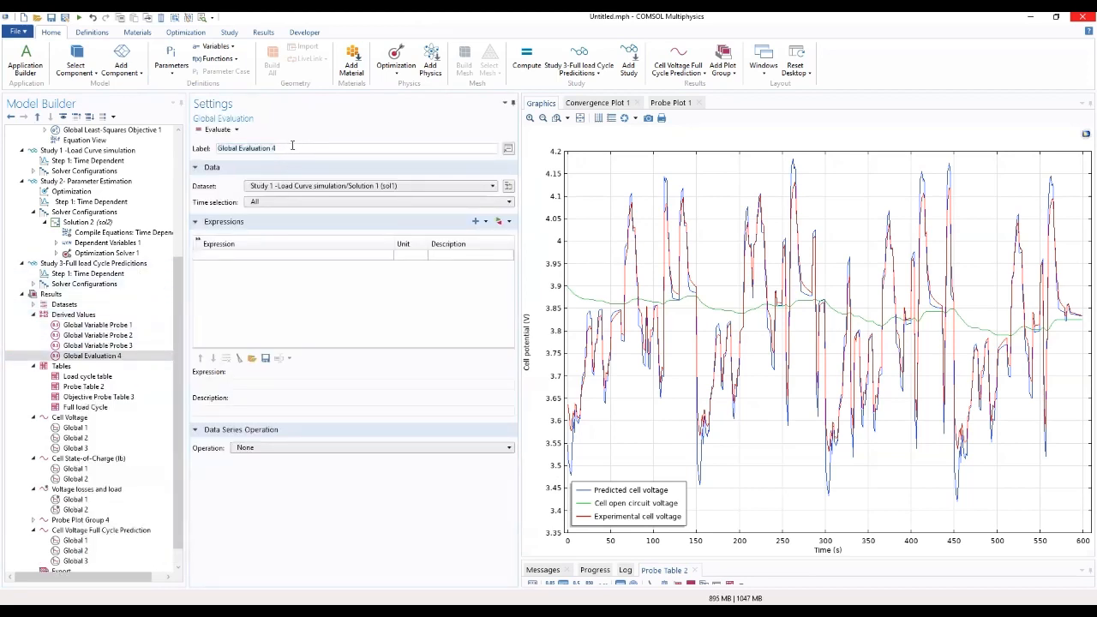
key(BackSpace)
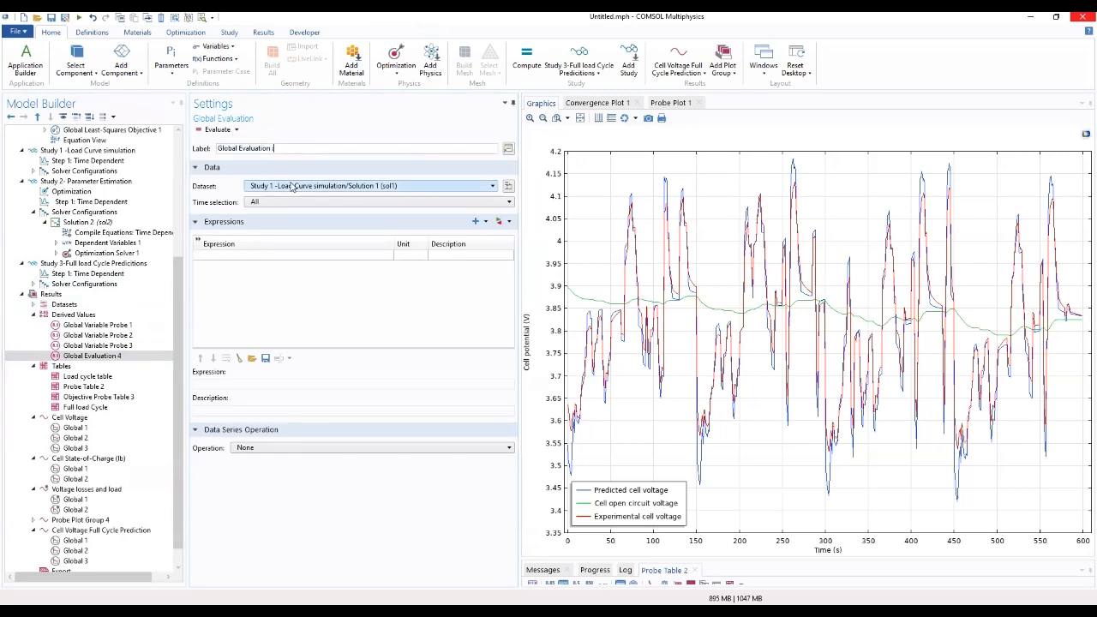
text(: Standard Deviation (Study 1)
Step: Enter the expression lb.E_cell-E_cell_exp in the Study 1 evaluation and set its data series operation to Standard deviation
click(270, 256)
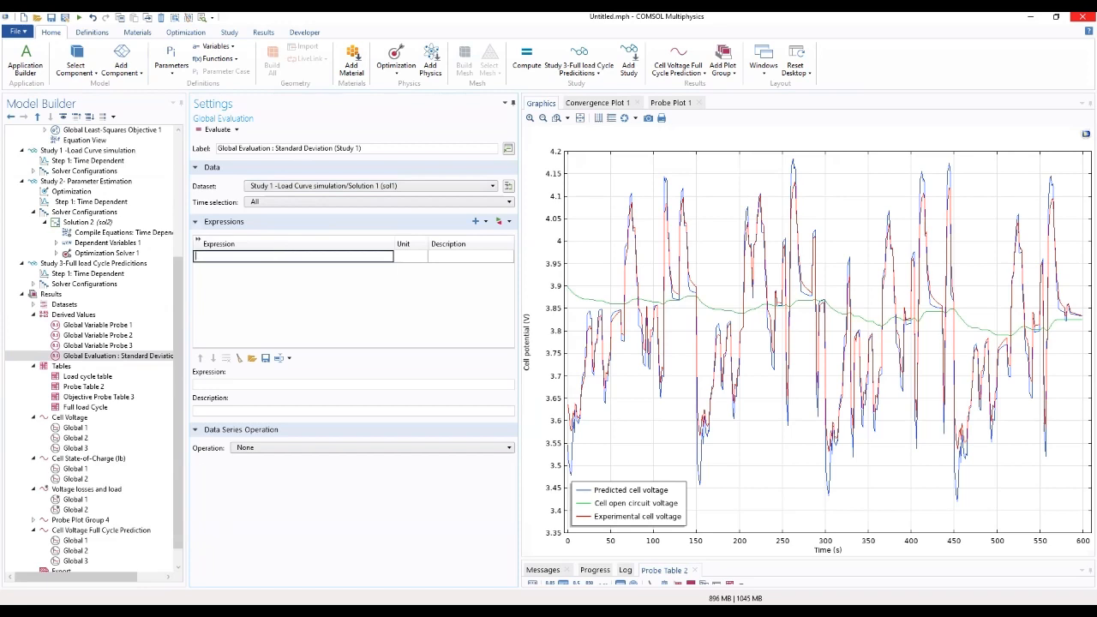
text(lb.E_cell-E_cell_exp)
click(274, 287)
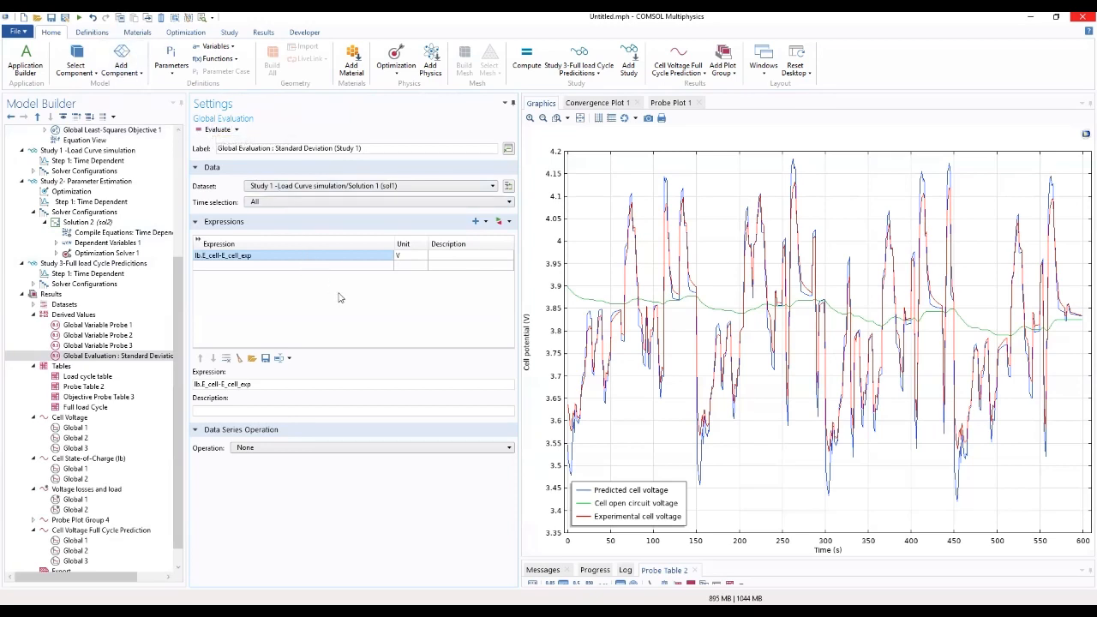
click(318, 451)
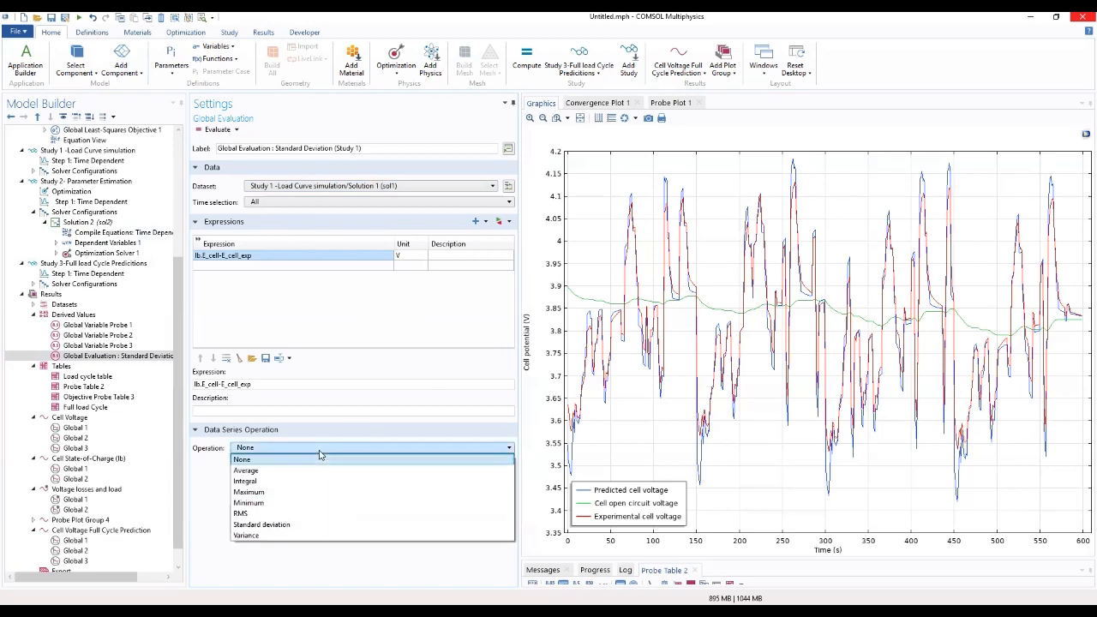
click(264, 525)
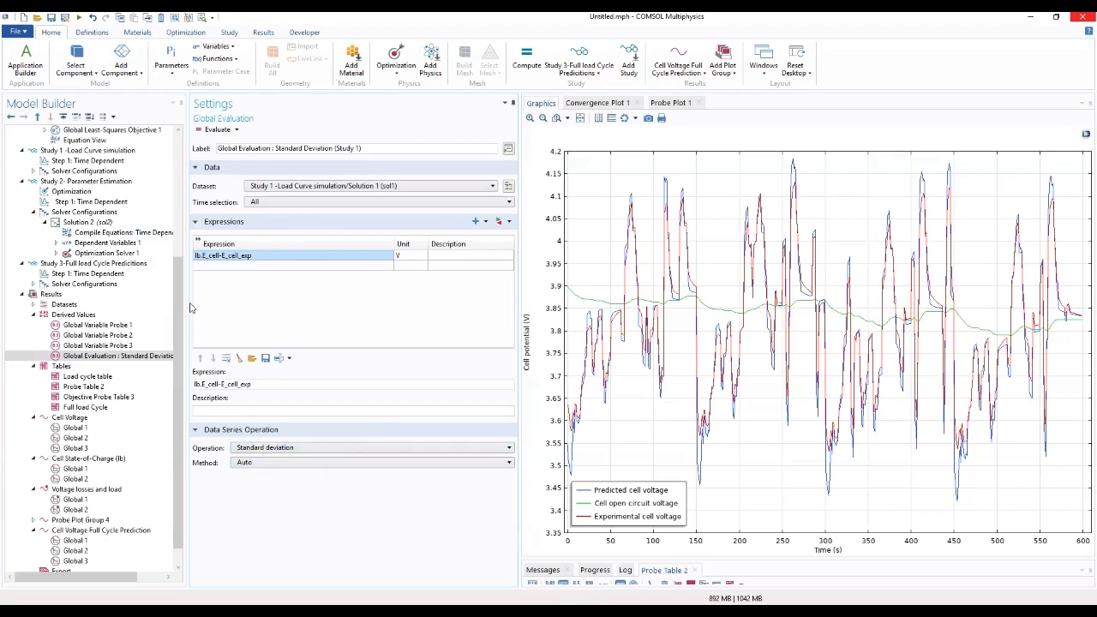
Step: Evaluate the Study 1 standard deviation into a new table and enlarge the table area to show the result
click(238, 129)
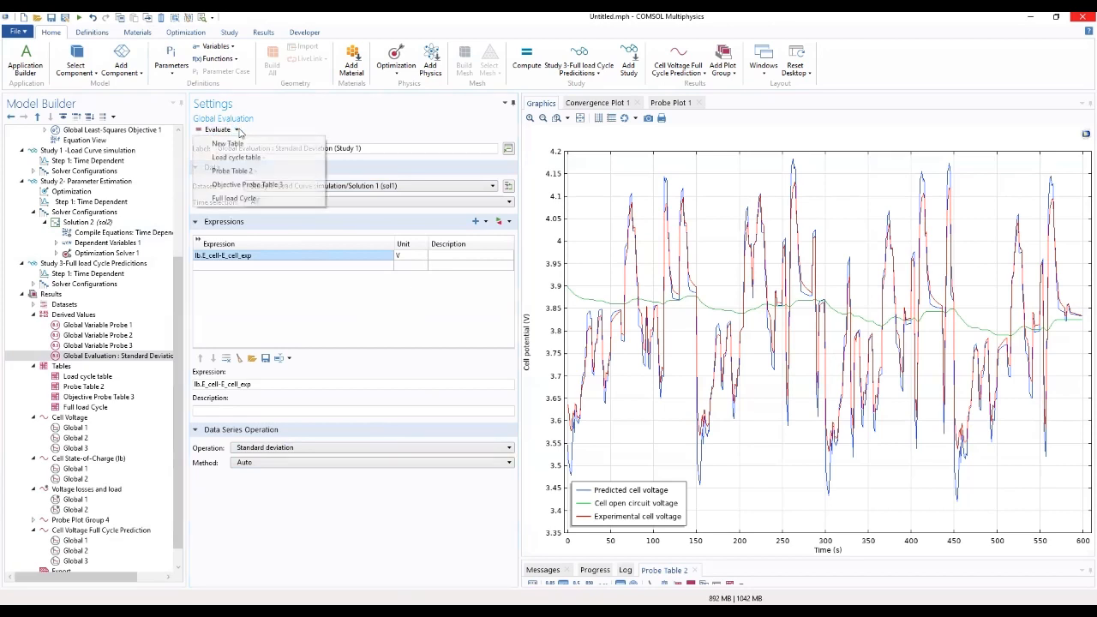
click(227, 143)
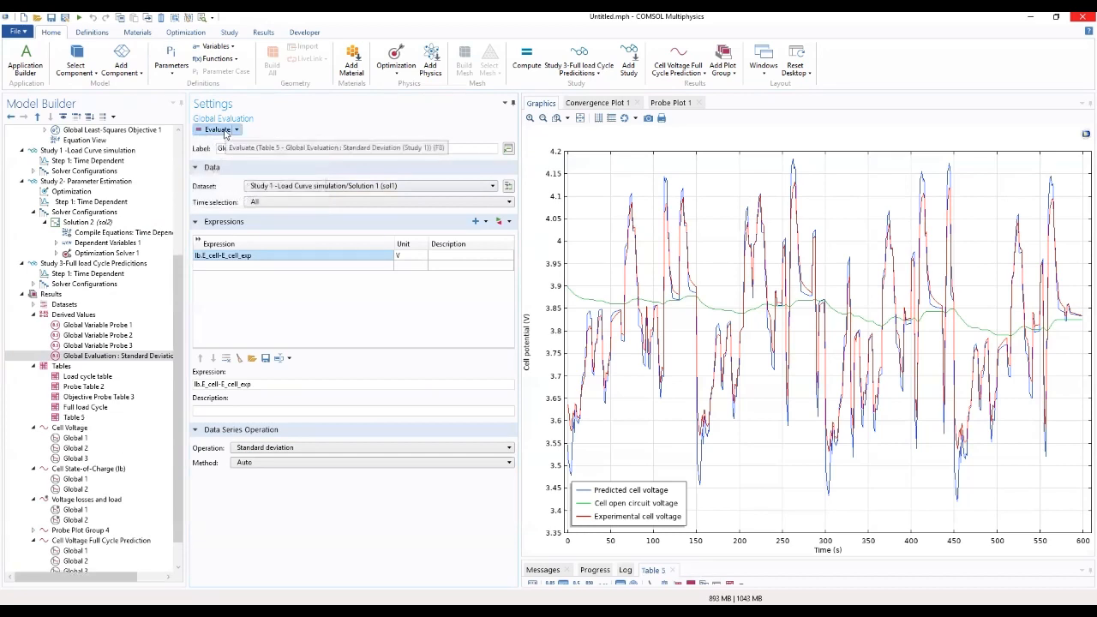
click(221, 130)
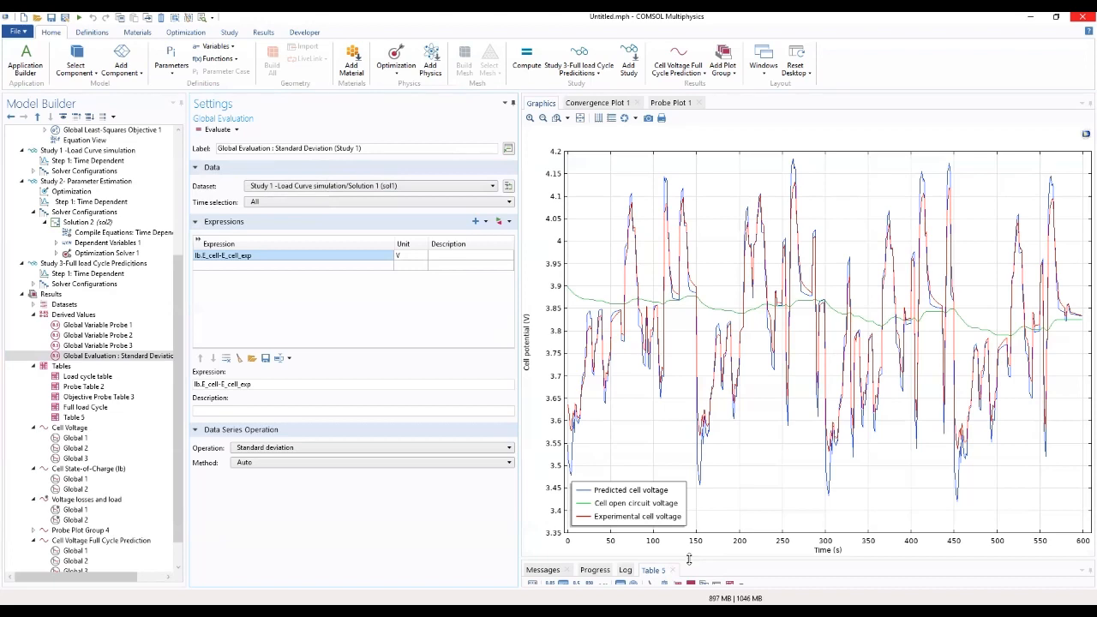
drag(688, 559, 679, 506)
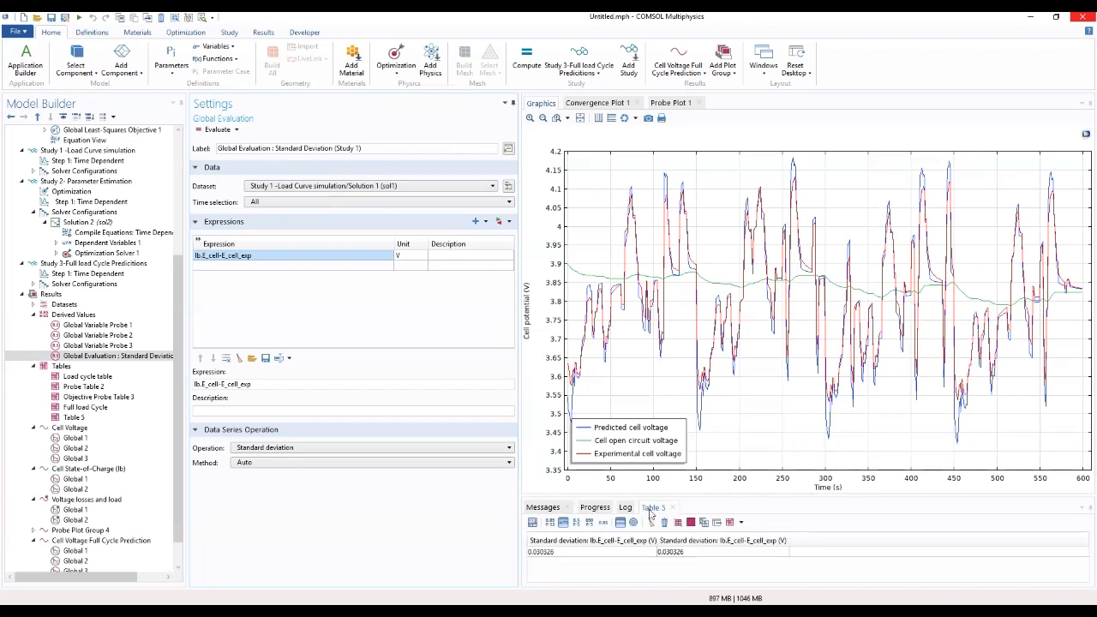
Step: Duplicate the Study 1 standard deviation evaluation and label the copy "Global Evaluation : Standard Deviation (Study 2)"
right_click(141, 356)
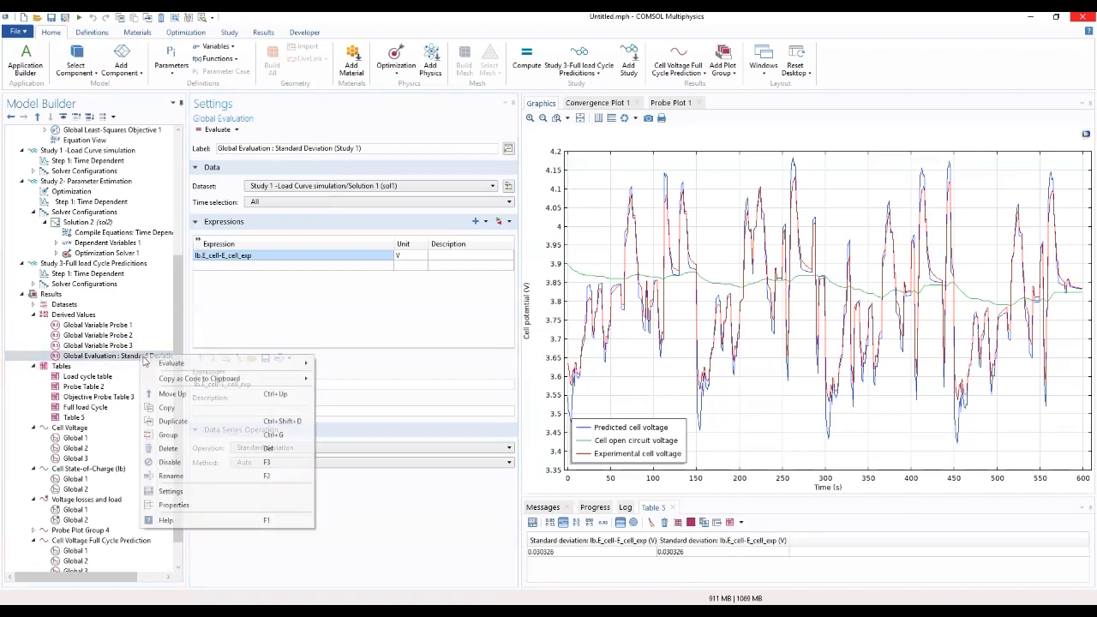
click(174, 422)
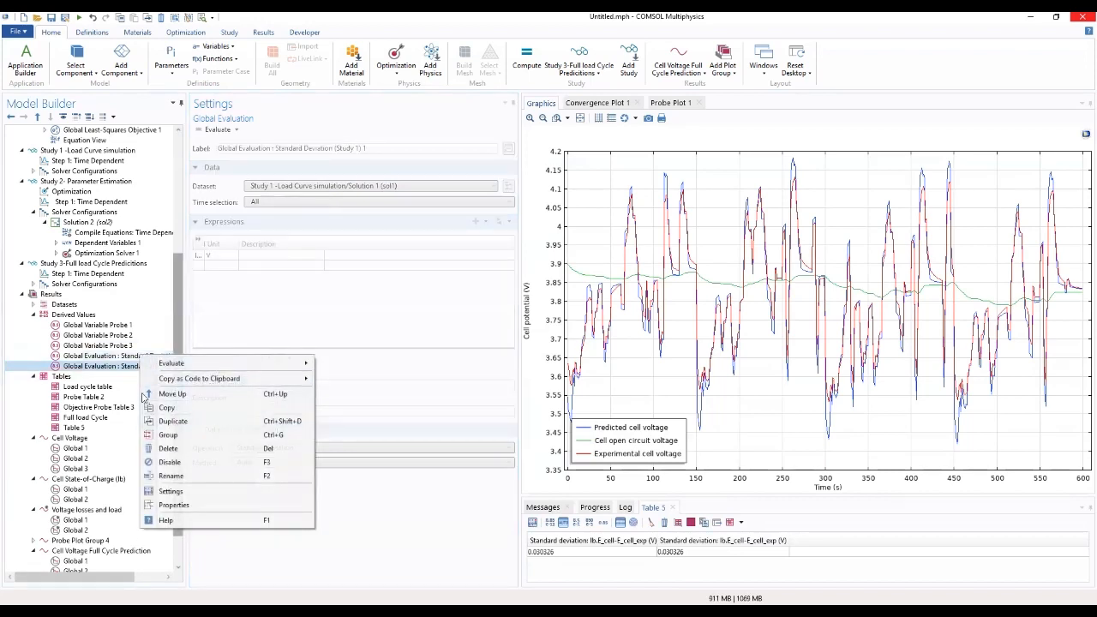
click(368, 147)
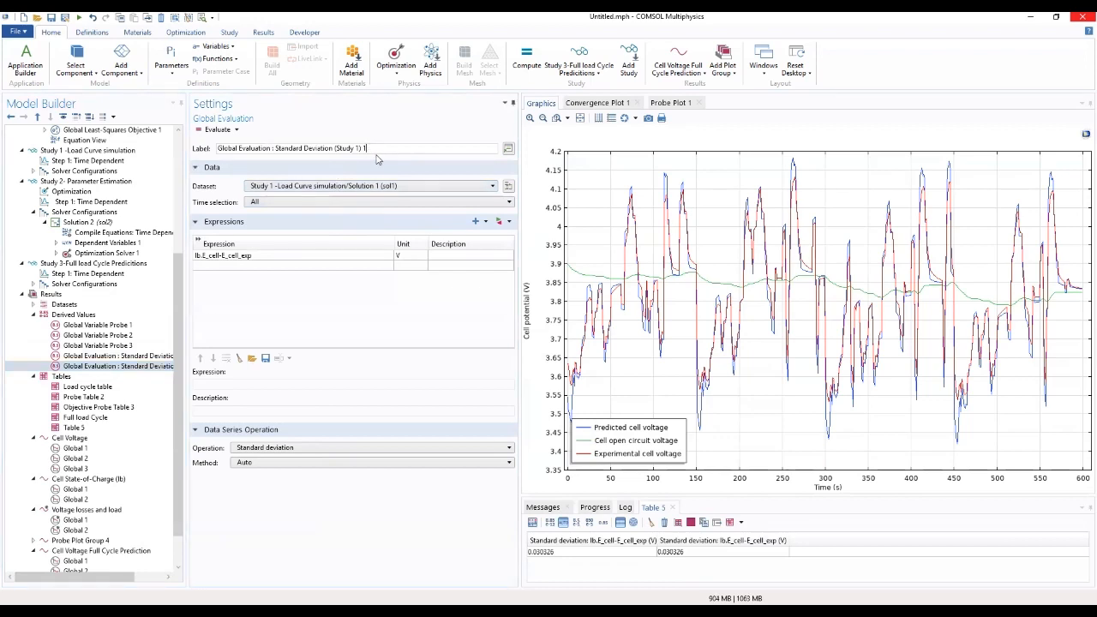
key(BackSpace)
key(BackSpace)
key(BackSpace)
text())
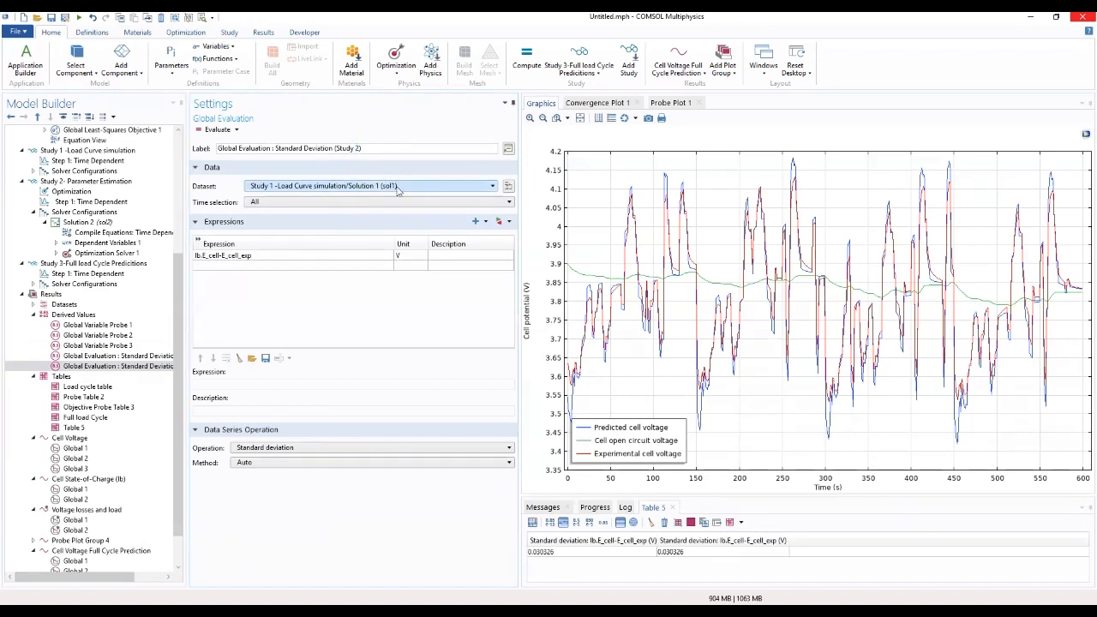
Step: Set the copy's dataset to Study 2- Parameter Estimation/Solution 2 (sol2) and evaluate it
click(399, 187)
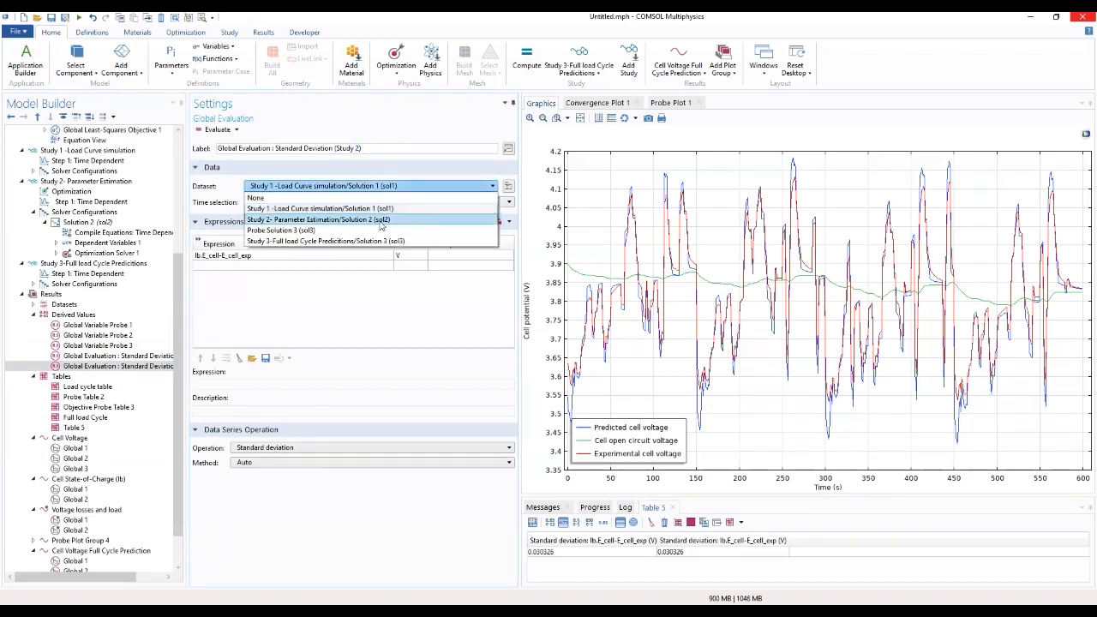
click(382, 220)
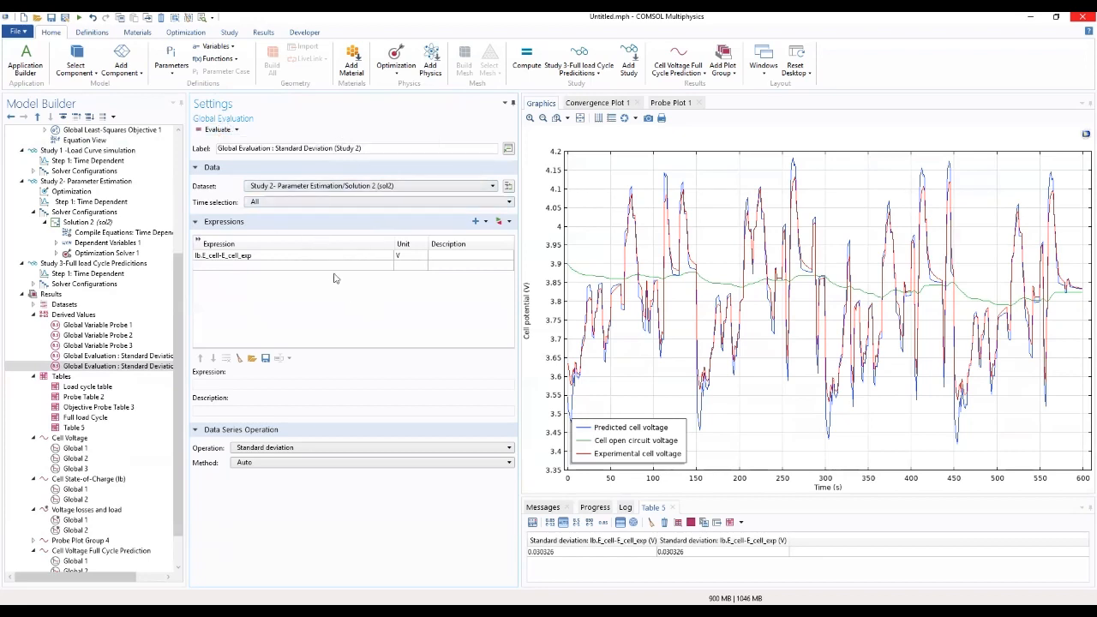
click(209, 131)
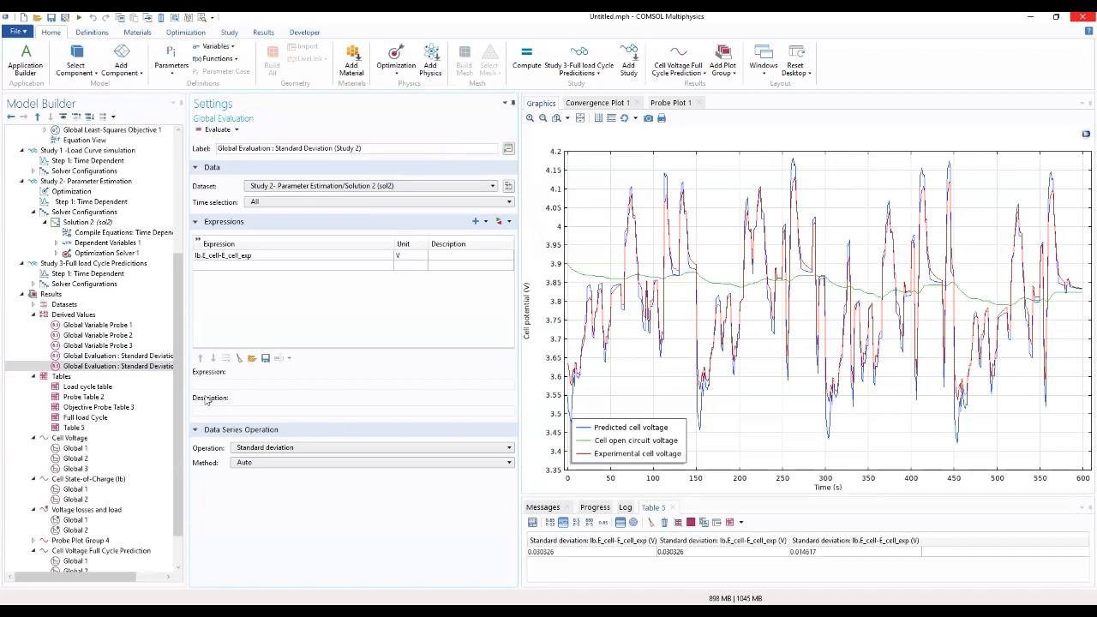
Step: Duplicate the Study 2 standard deviation evaluation and change the study number in the copy's label to 3
right_click(144, 368)
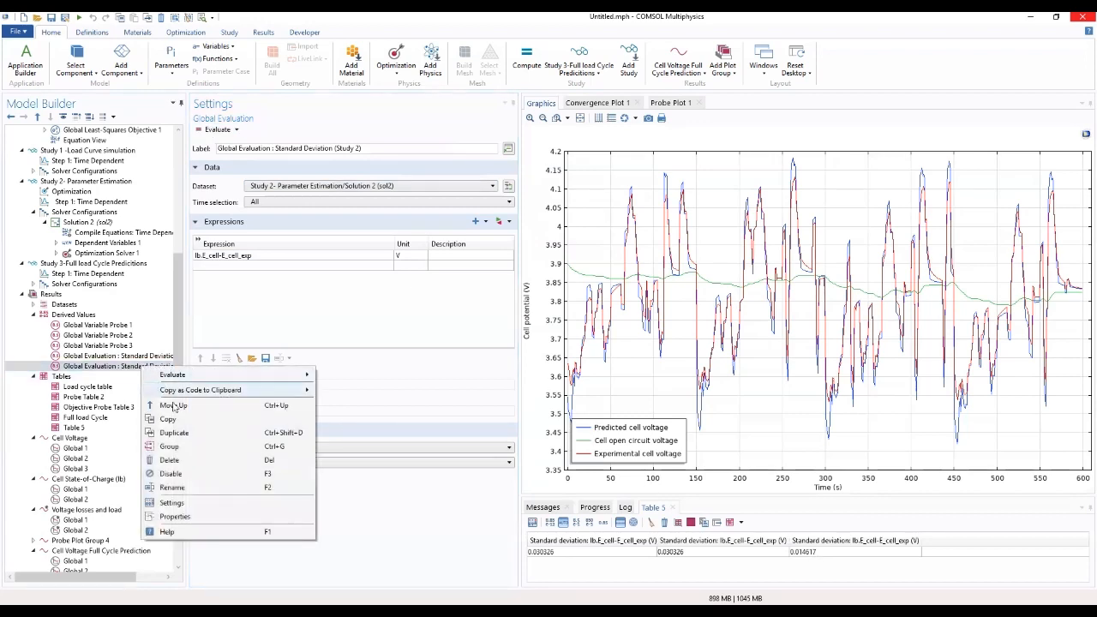
click(174, 433)
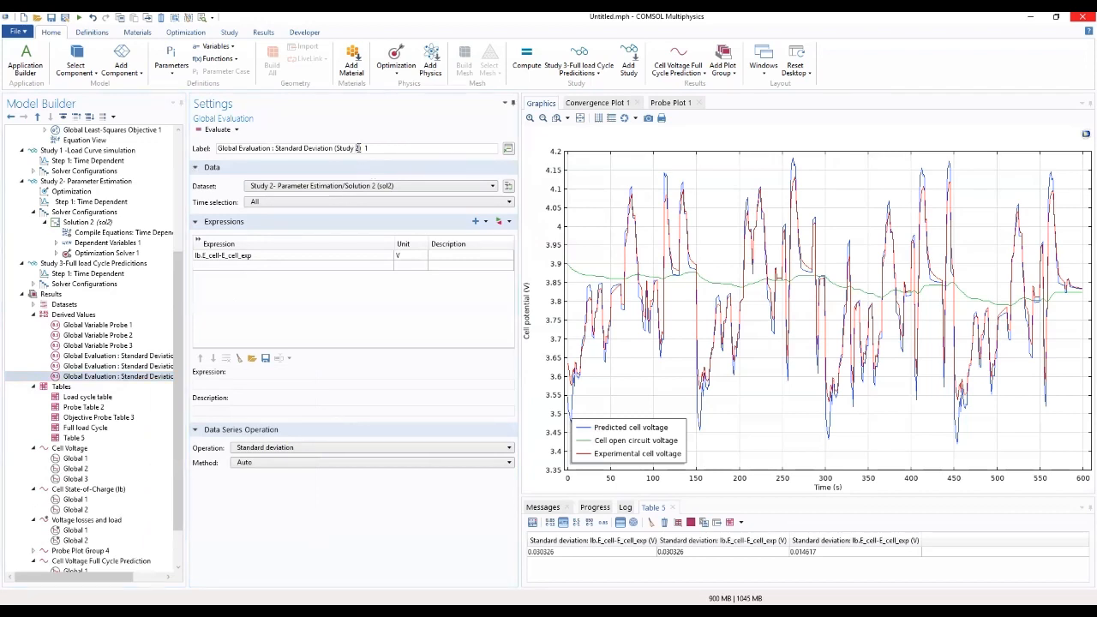
click(363, 147)
key(BackSpace)
text(3)
Step: Set the Study 3 evaluation's dataset to the full load cycle predictions Solution 3 (sol3) and evaluate it
click(394, 186)
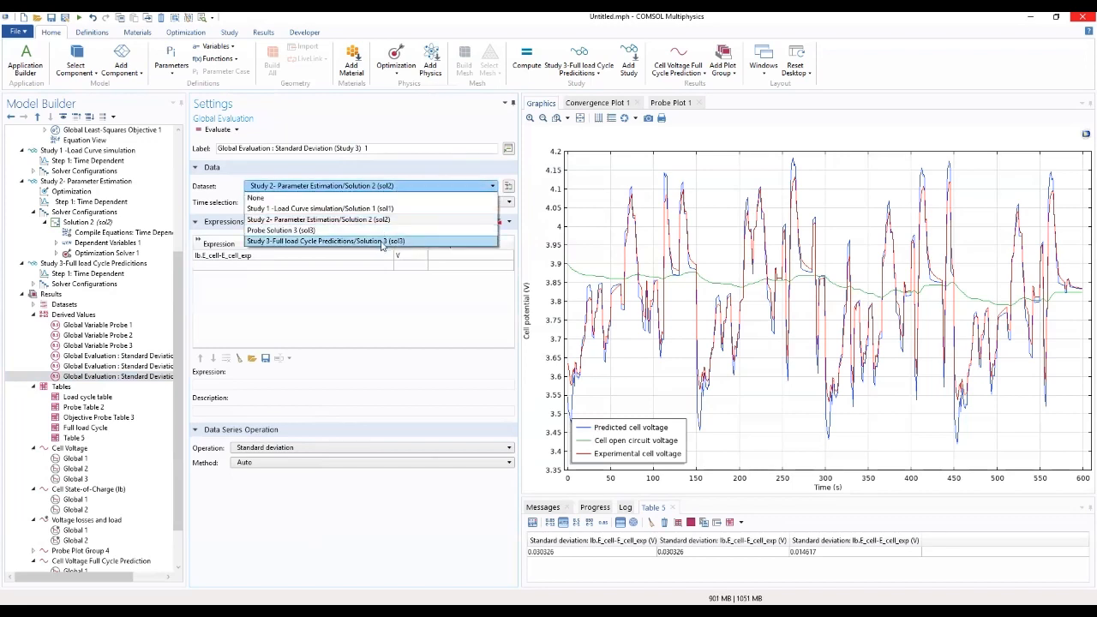
click(381, 244)
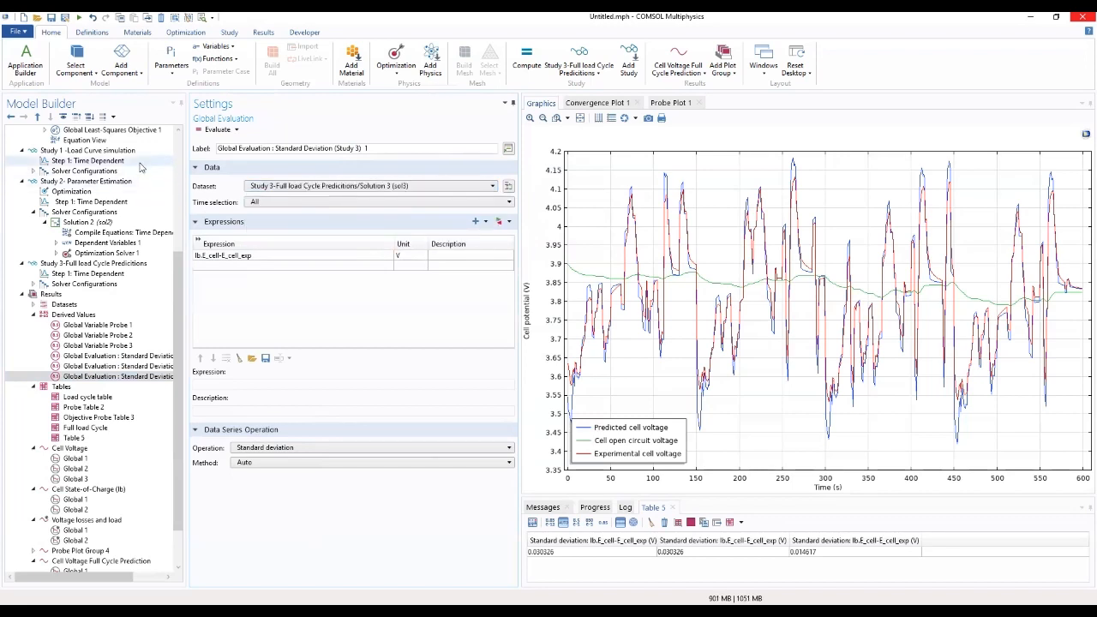
click(198, 129)
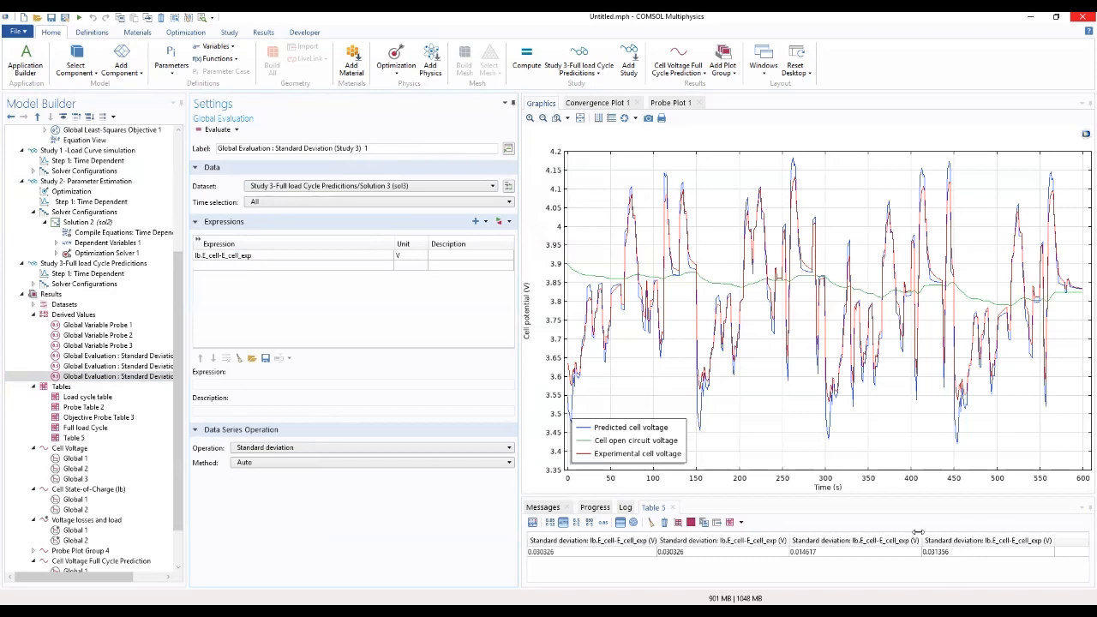
Step: Restrict the Study 3 evaluation to manual time indices range(302,1,601), re-evaluate it and view all columns of the results table
click(425, 204)
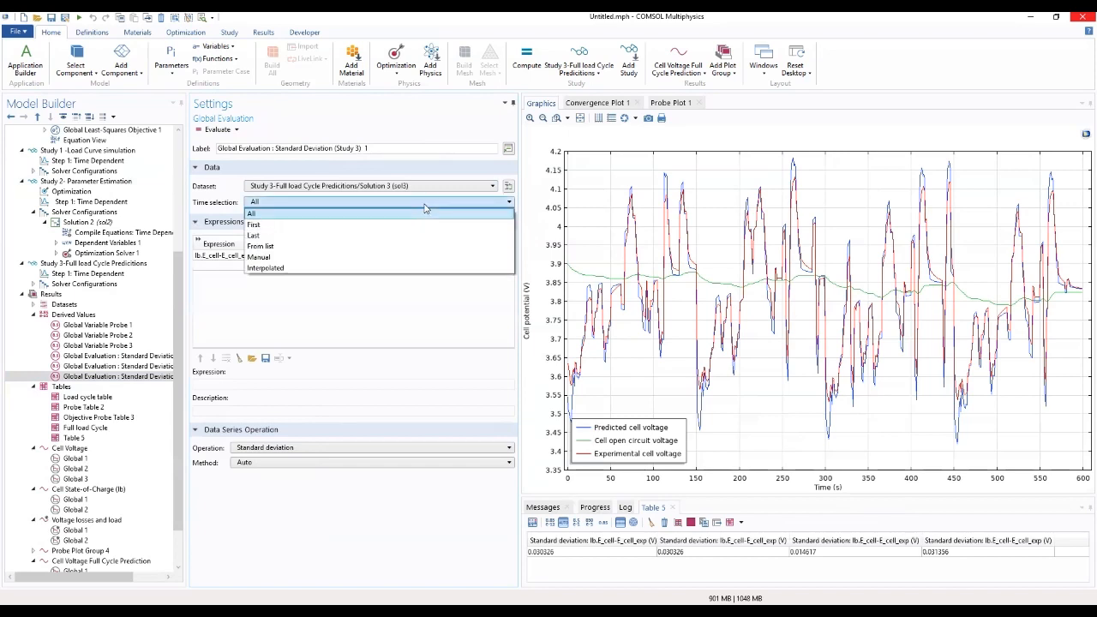
click(390, 257)
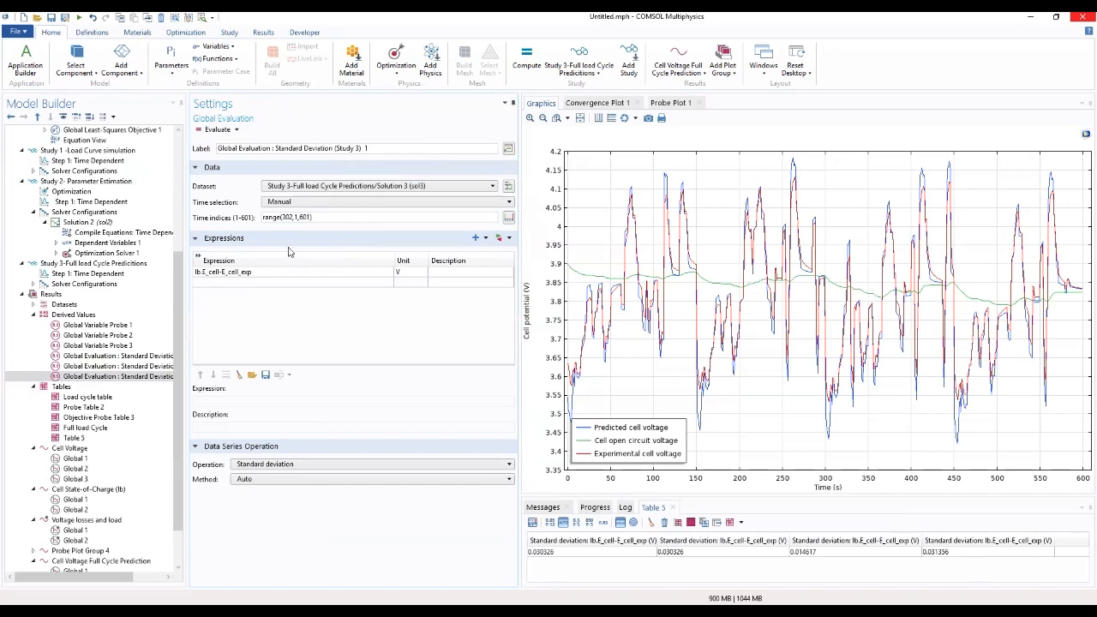
click(213, 131)
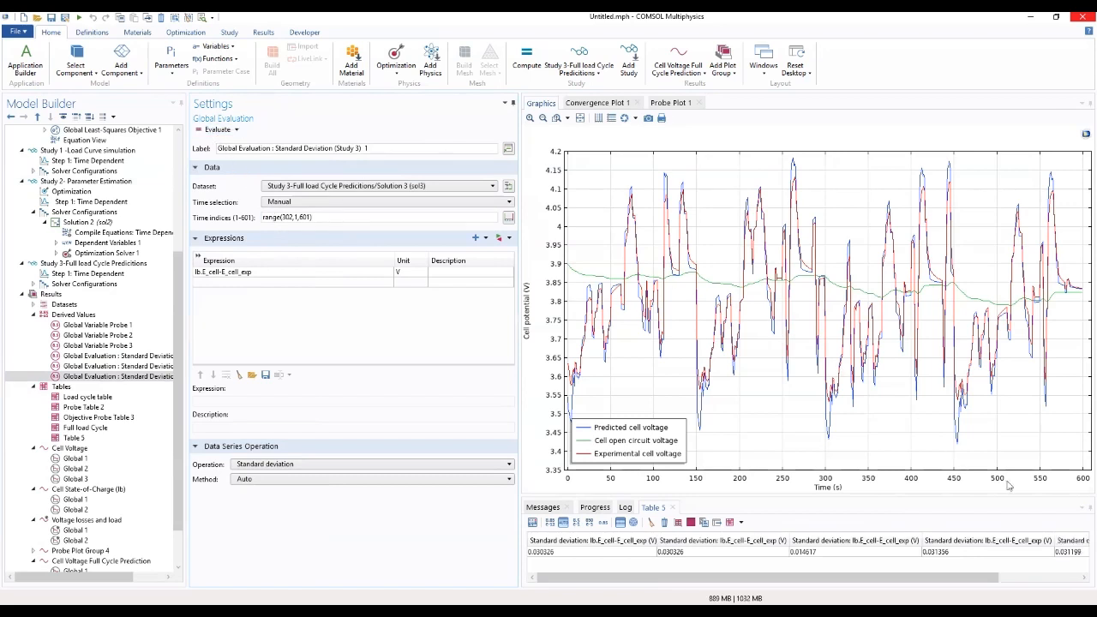
drag(1003, 495, 985, 420)
drag(892, 580, 1008, 570)
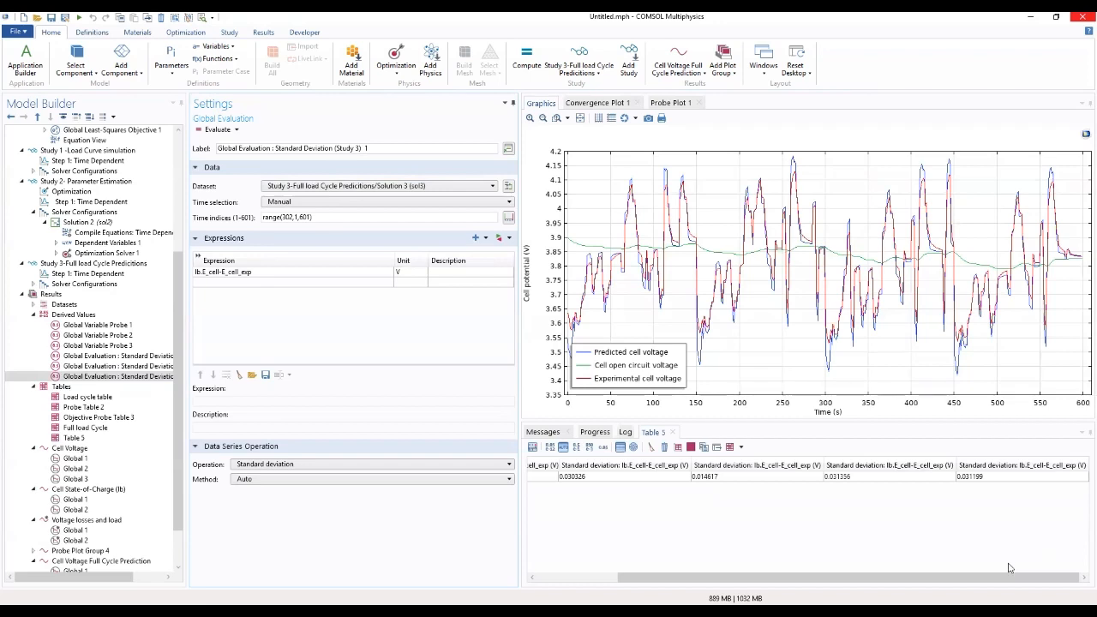
drag(1009, 578, 926, 581)
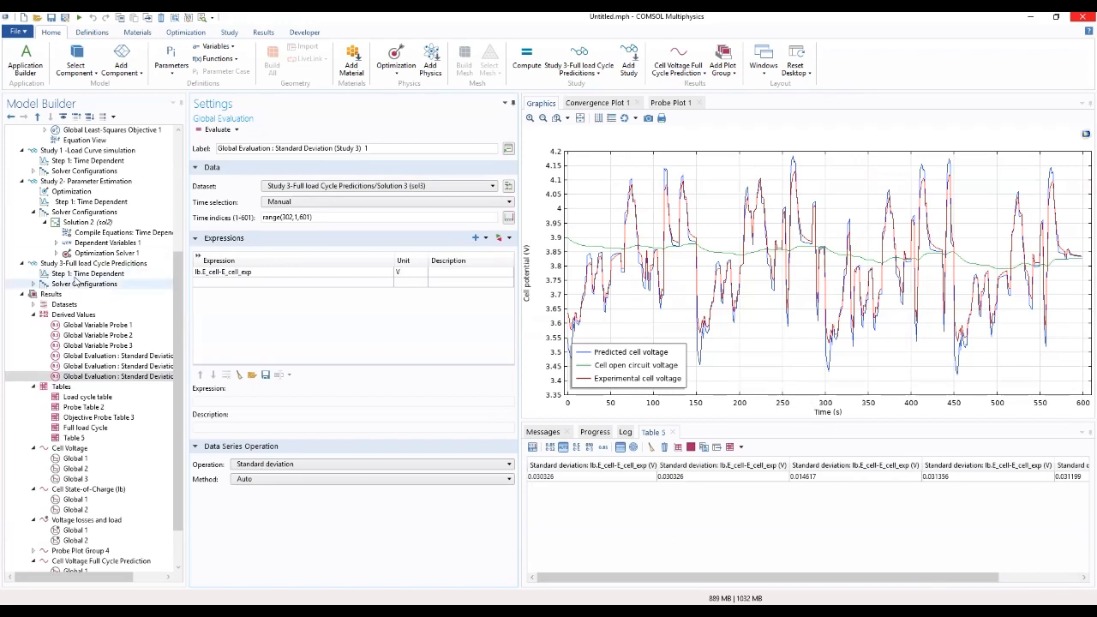
scroll(75, 288, up, 5)
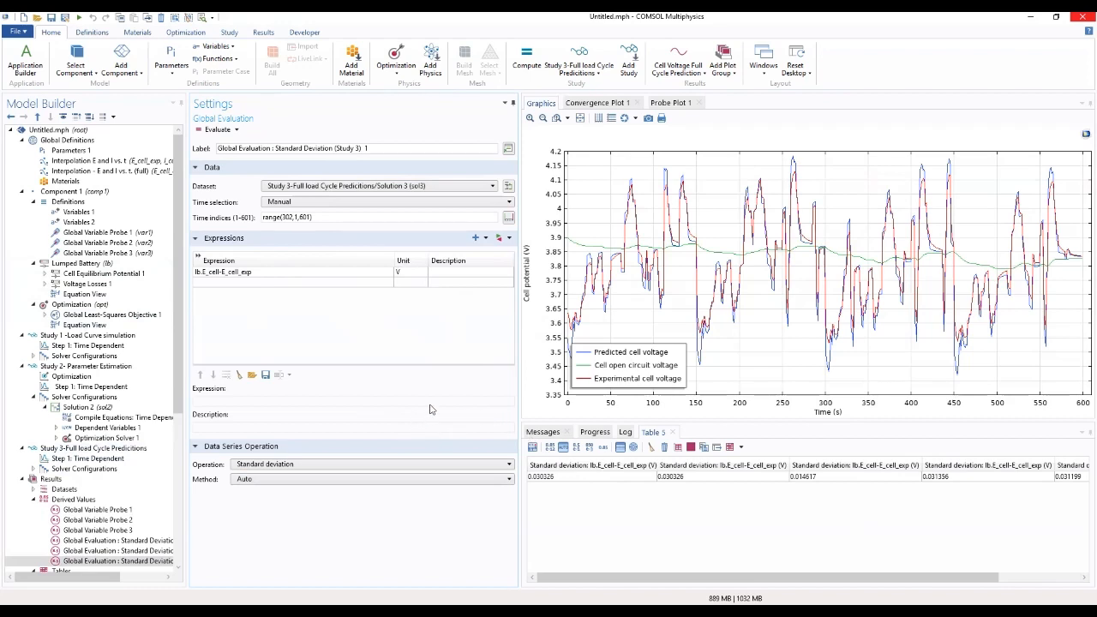
scroll(176, 424, down, 1)
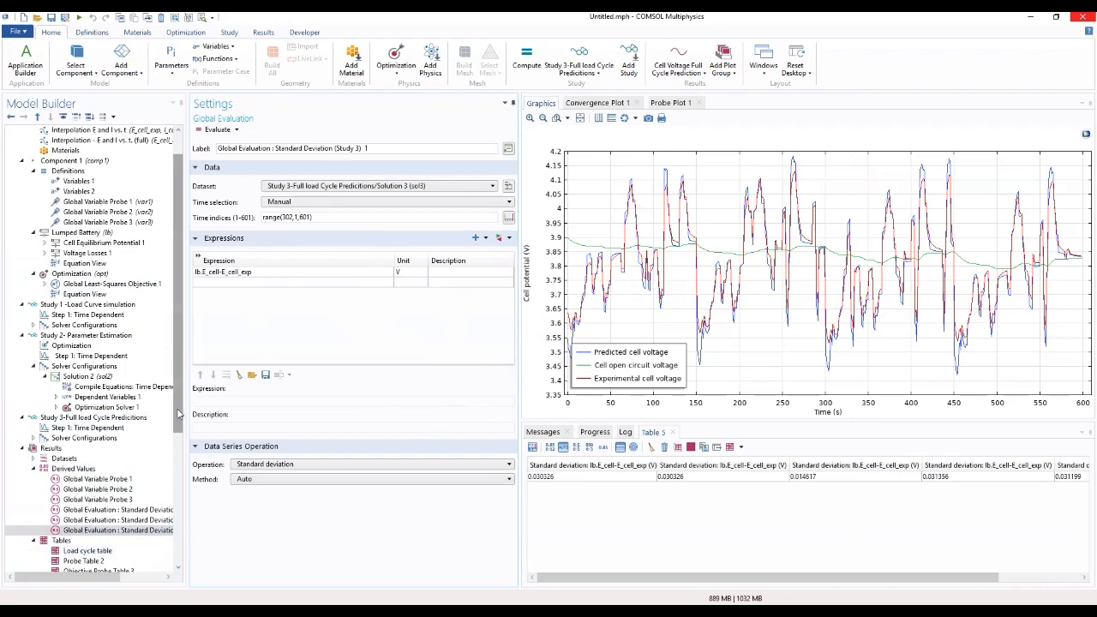
scroll(182, 414, down, 6)
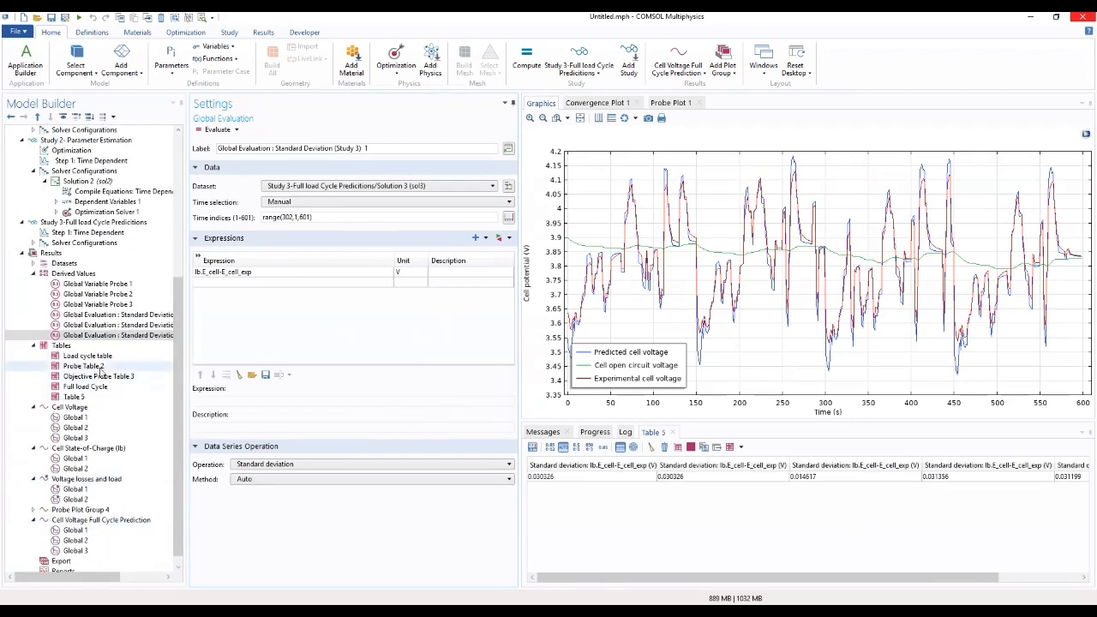
click(95, 325)
click(73, 274)
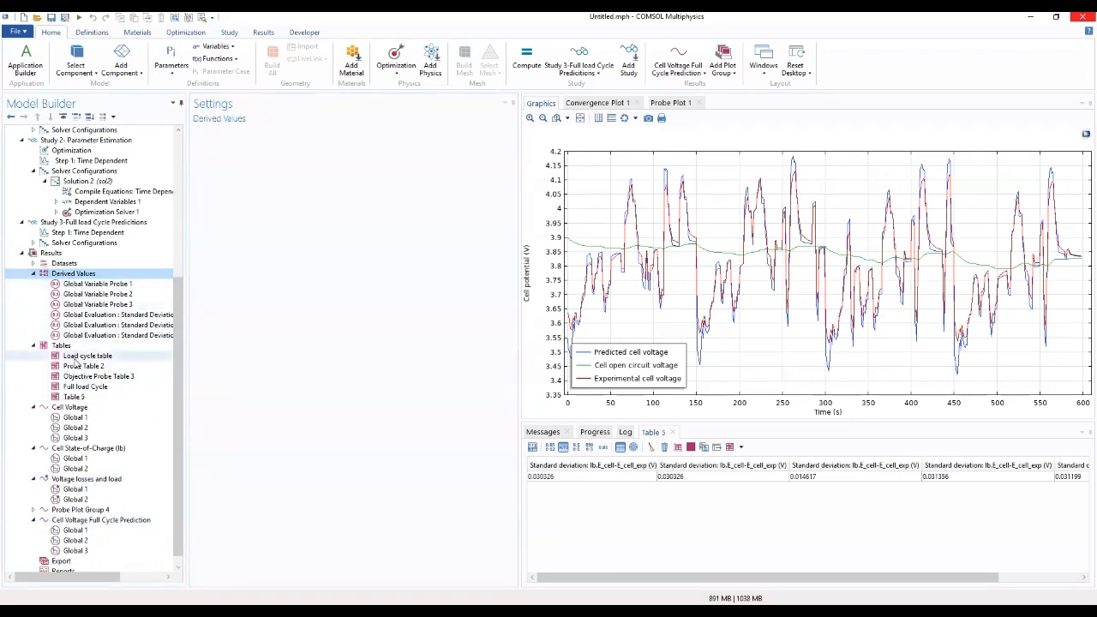